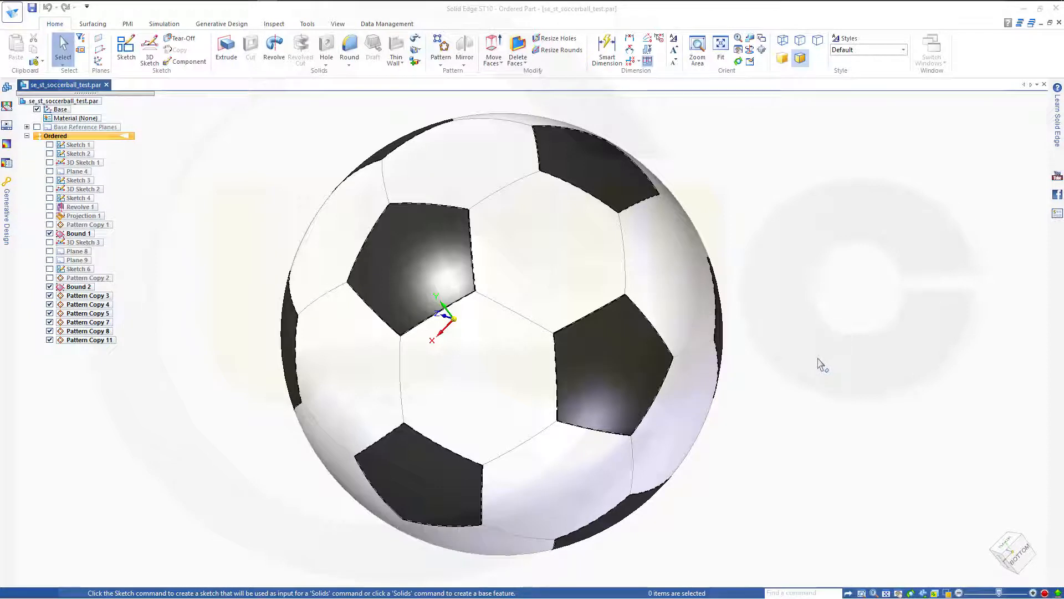
mouse_move(822, 364)
middle_mouse_down("shift")
mouse_move(813, 337)
mouse_move(821, 357)
middle_mouse_up("shift")
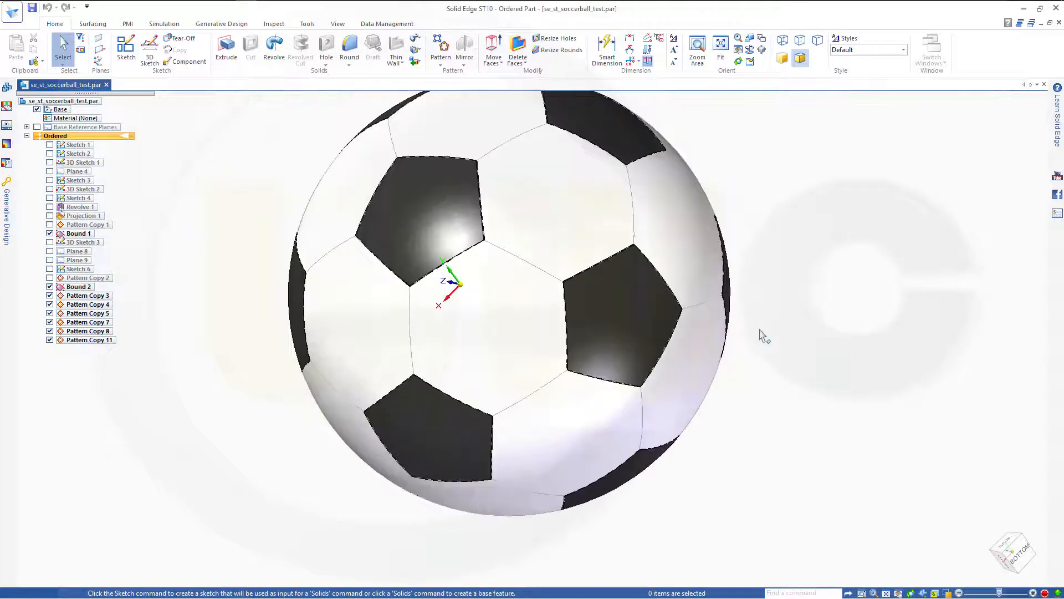
middle_click_drag(225, 374, 418, 245)
middle_click_drag(440, 203, 572, 353)
middle_click_drag(808, 292, 838, 330)
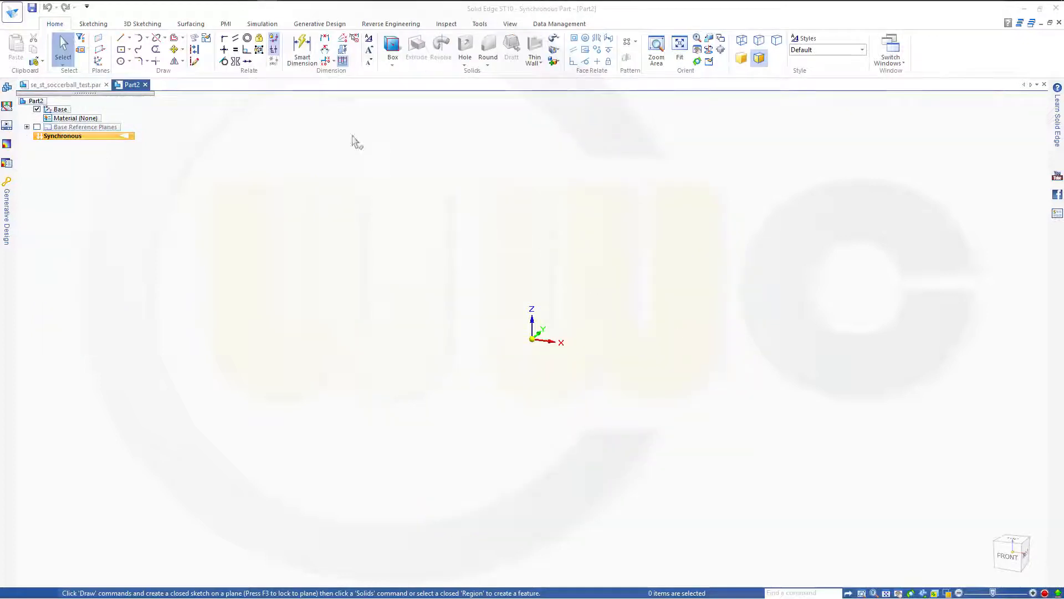
Add a variable named side_length with a value of 60 mm to the part's variable table.
left_click(480, 24)
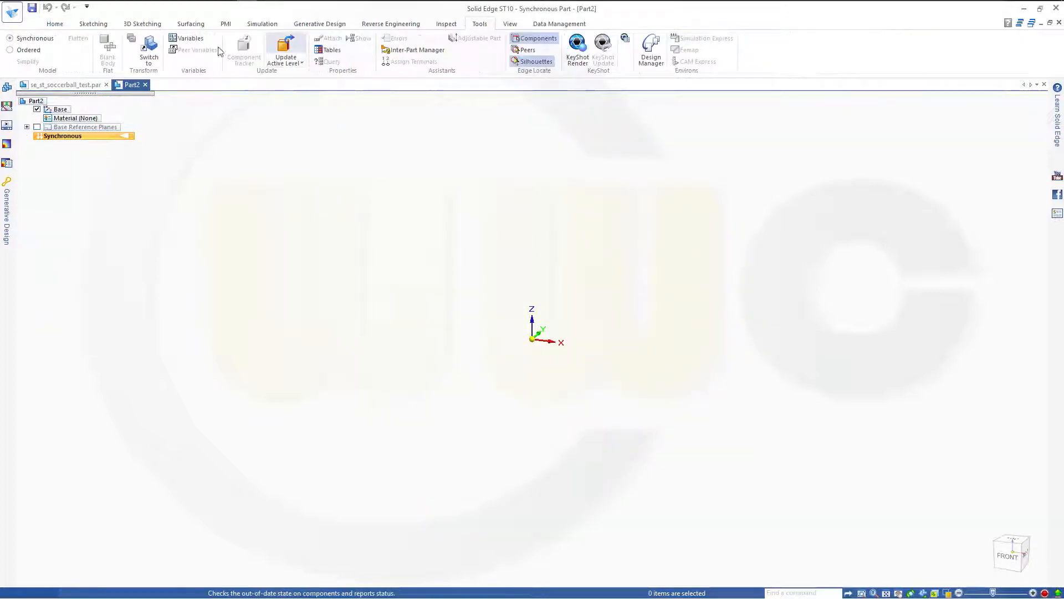
left_click(197, 40)
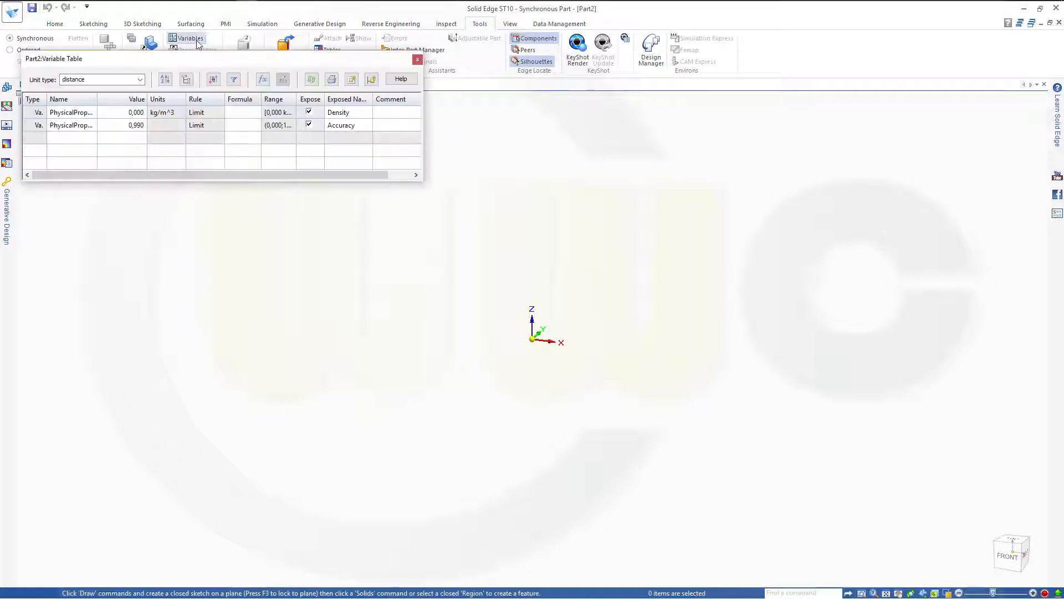
left_click(77, 137)
type("side_length")
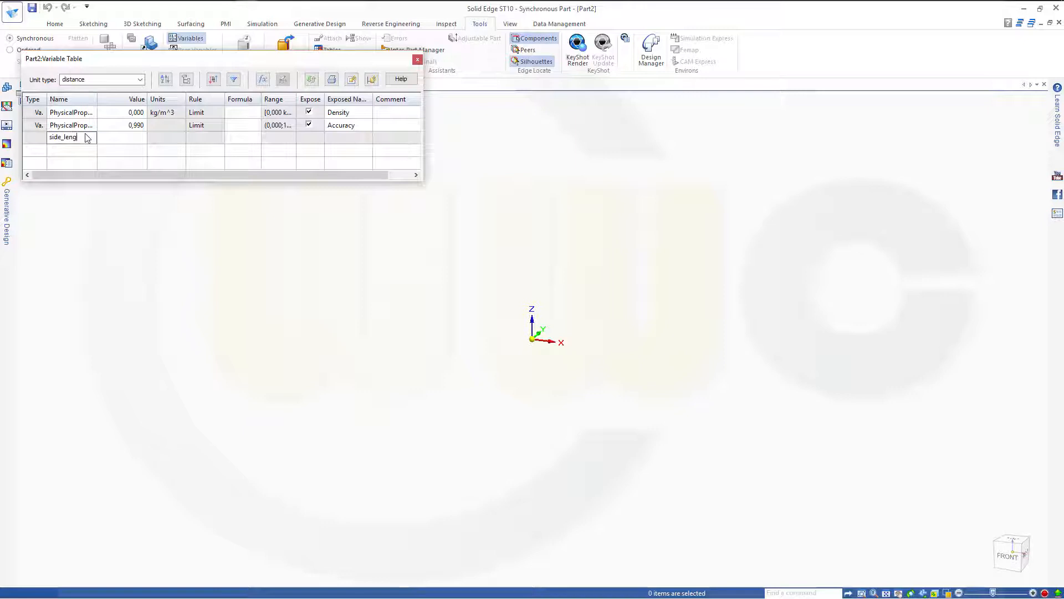
key("Tab")
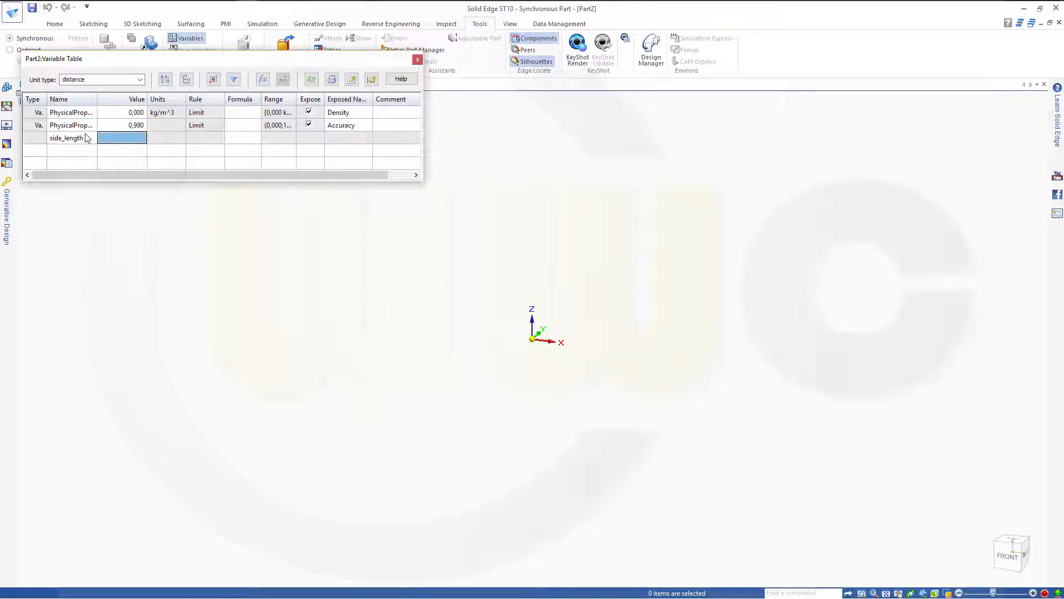
type("60")
key("Return")
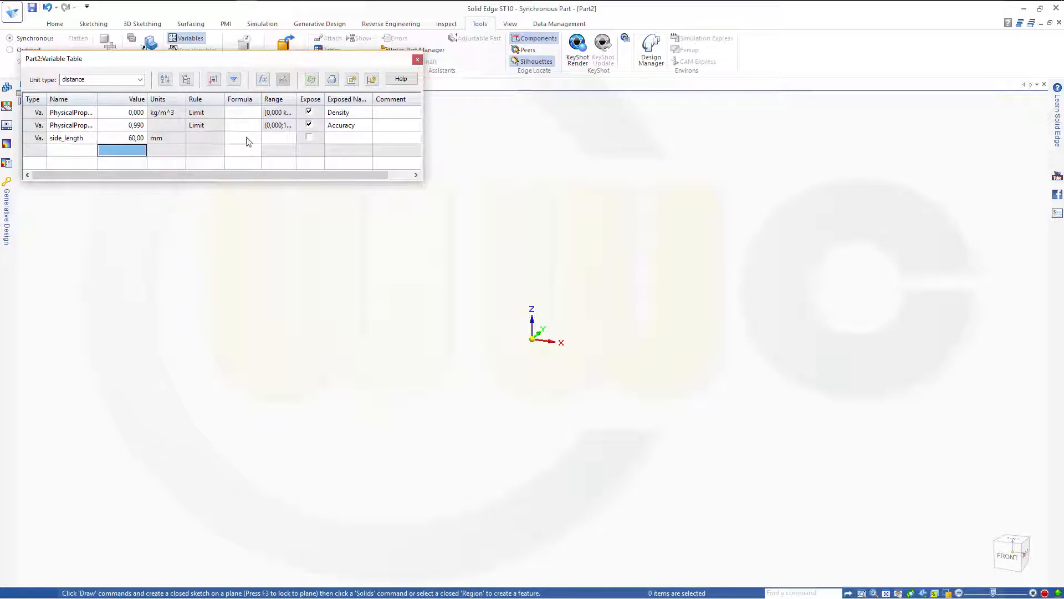
left_click(416, 61)
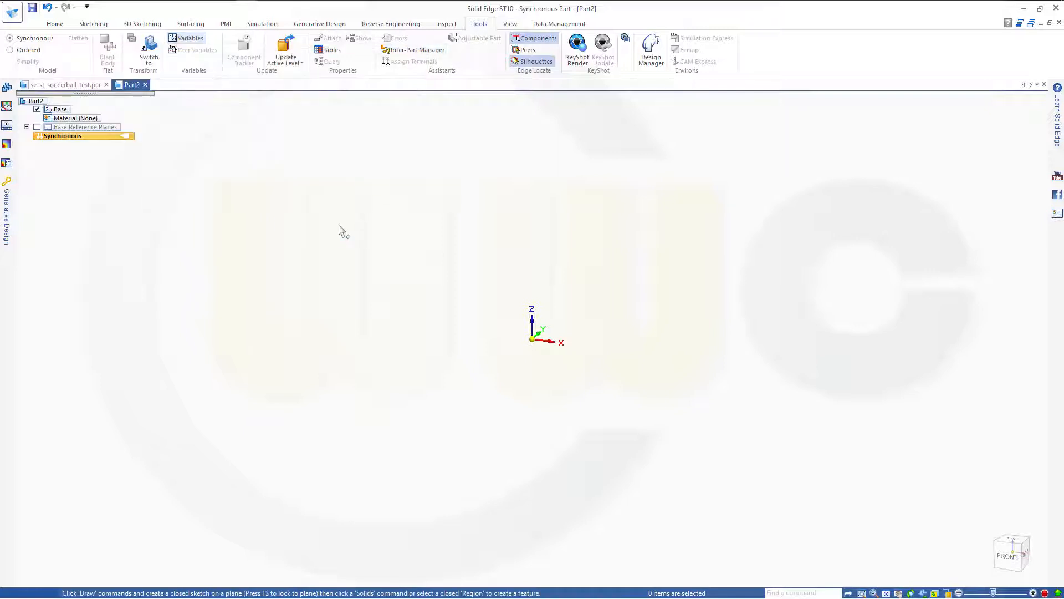
Transition the part to ordered modeling and start a sketch on the top base reference plane.
right_click(124, 139)
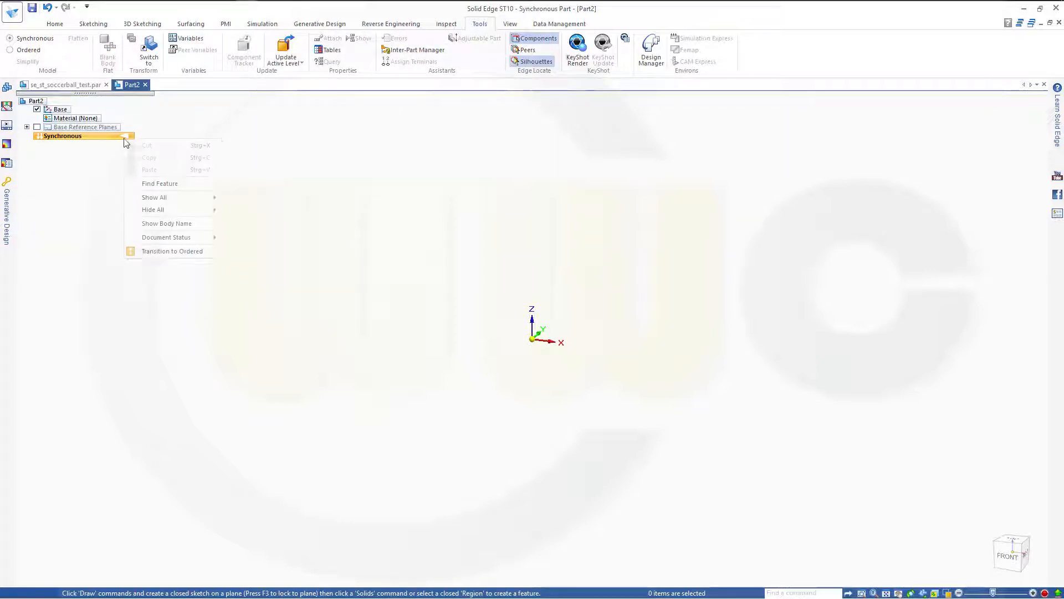
left_click(161, 250)
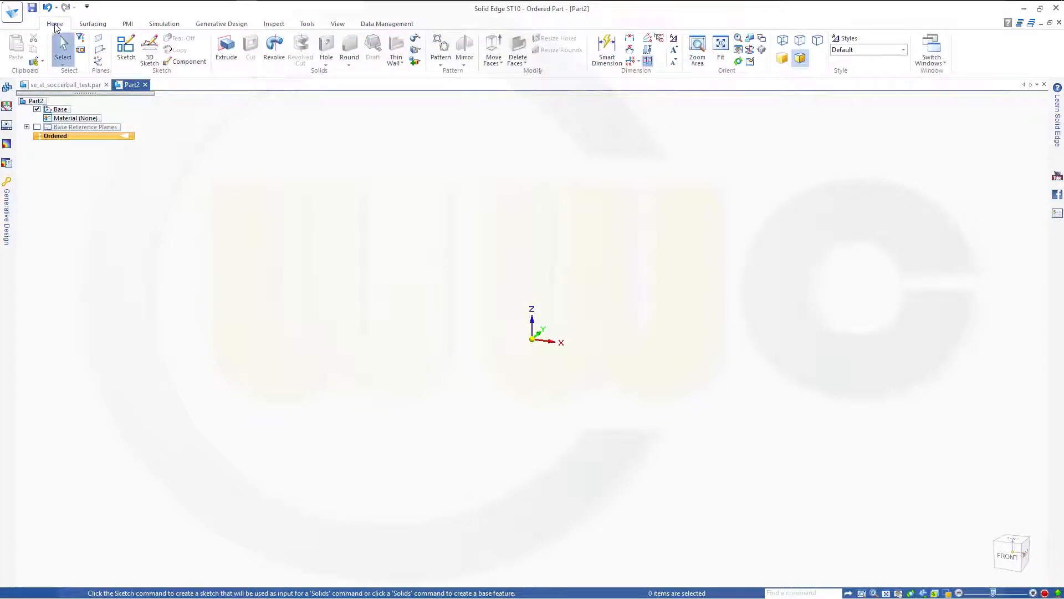
left_click(127, 49)
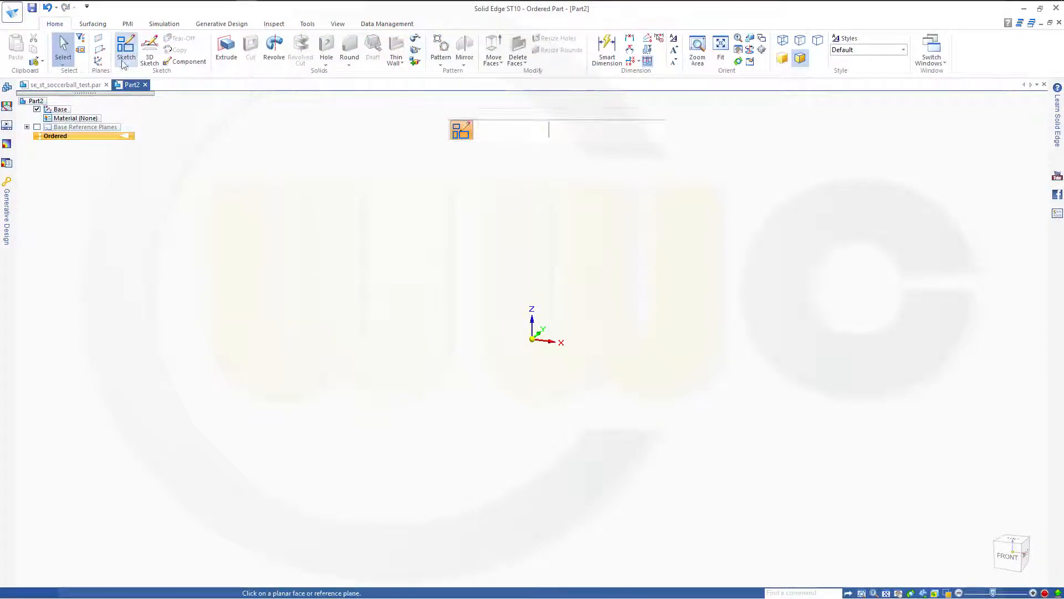
left_click(37, 127)
left_click(637, 340)
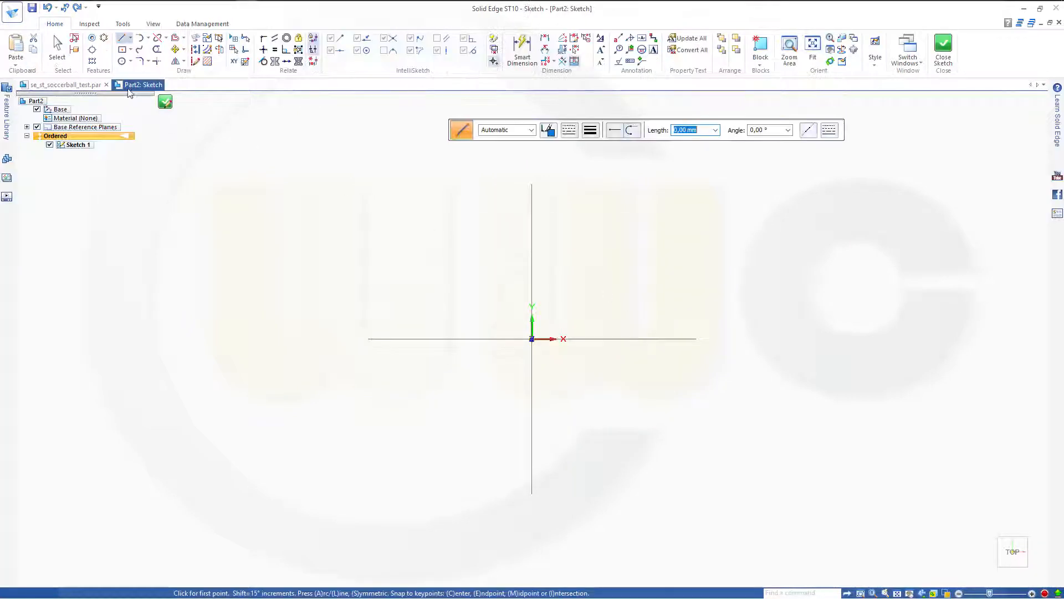
Sketch a five-sided polygon by center at the origin, with a distance of about 35.5 mm and an angle of 180°.
left_click(131, 51)
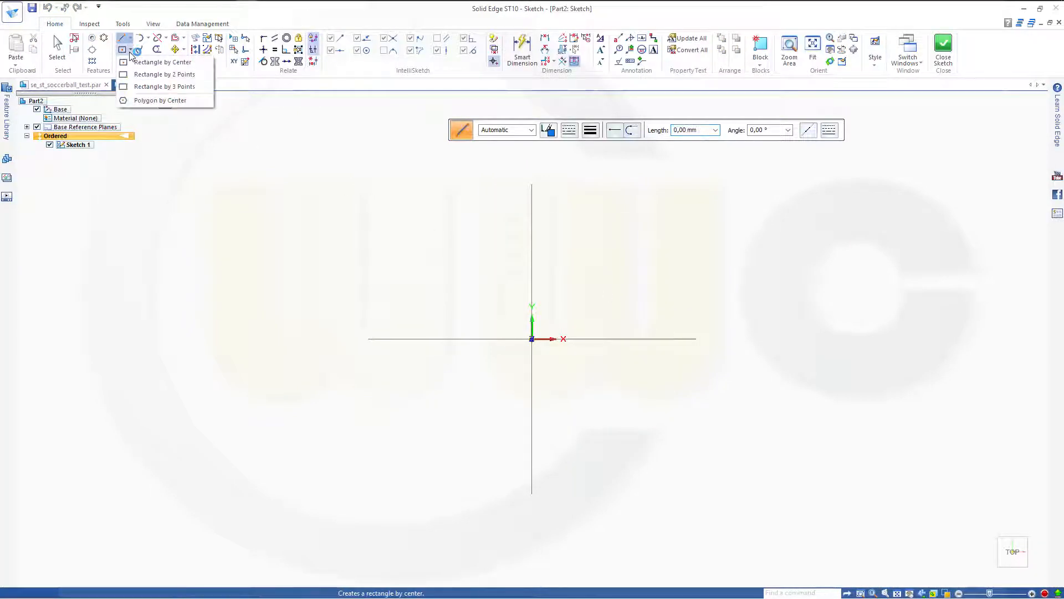
left_click(145, 100)
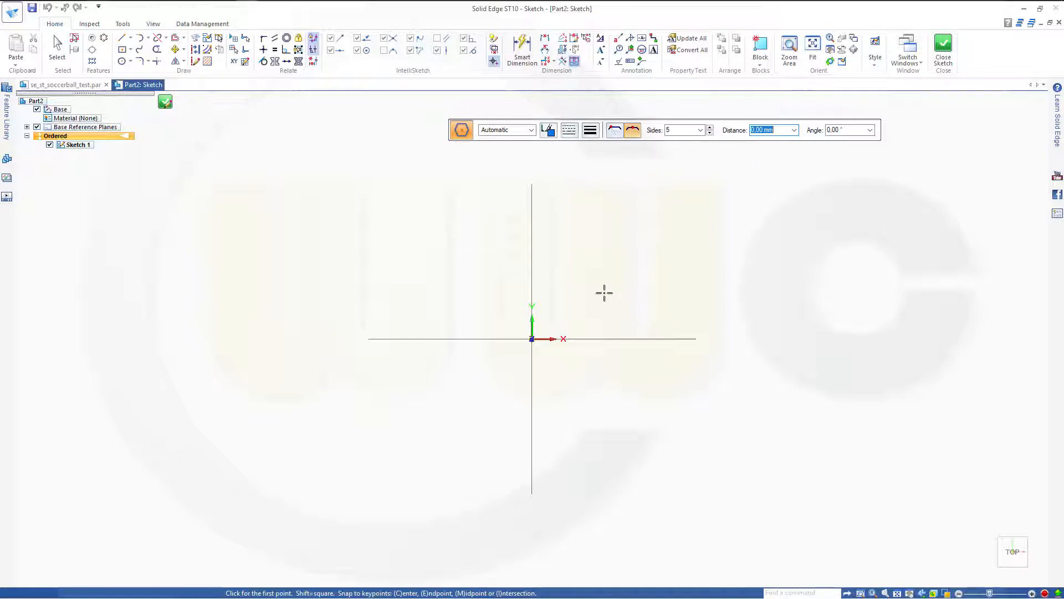
left_click(532, 339)
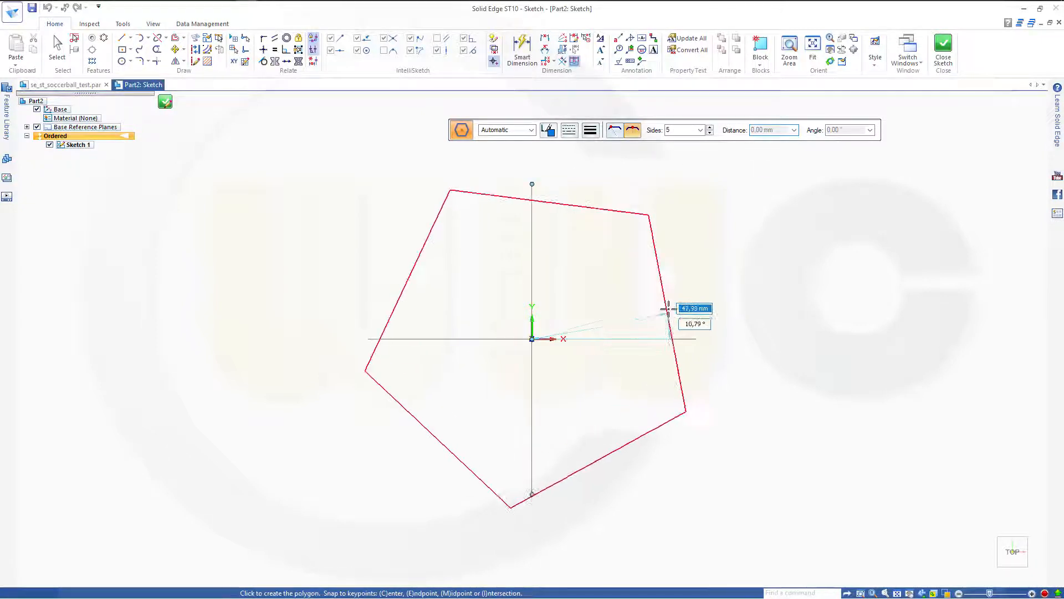
left_click(431, 339)
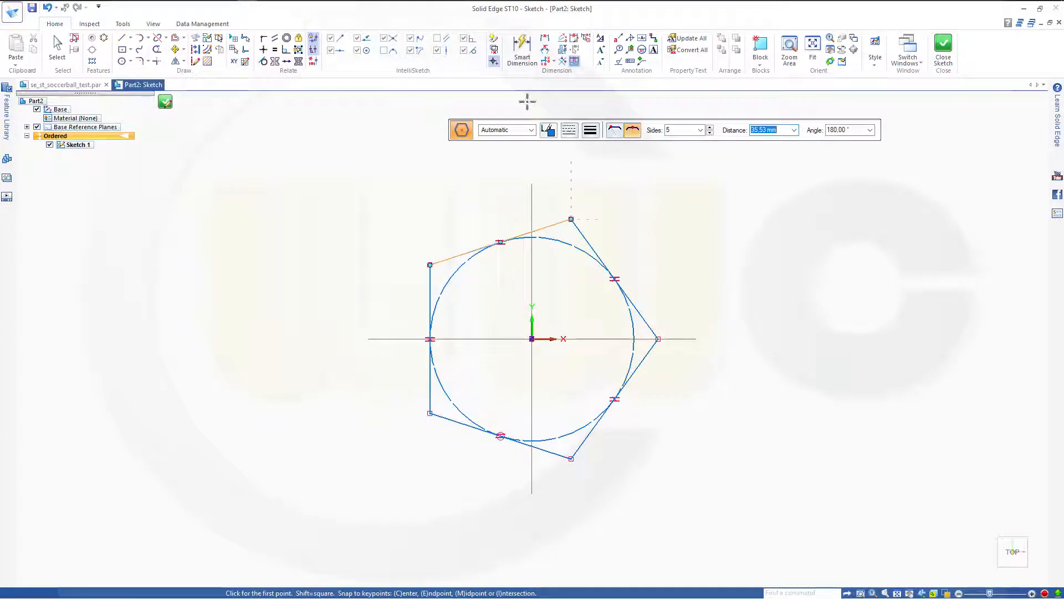
Dimension the pentagon's upper-right side and link the dimension to the variable with the formula =side_length.
left_click(524, 47)
left_click(585, 238)
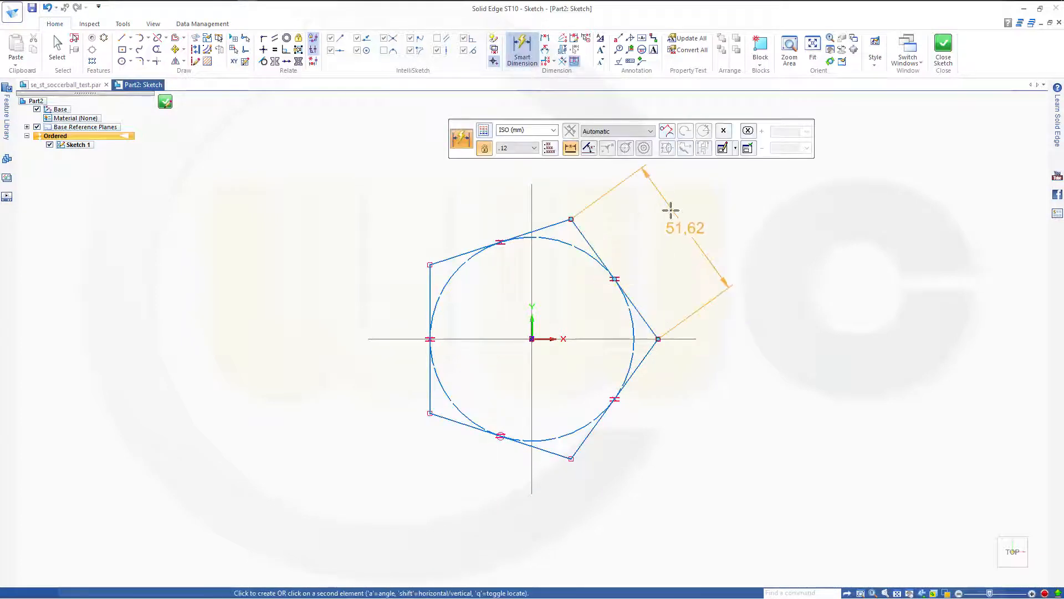
left_click(721, 242)
key("Return")
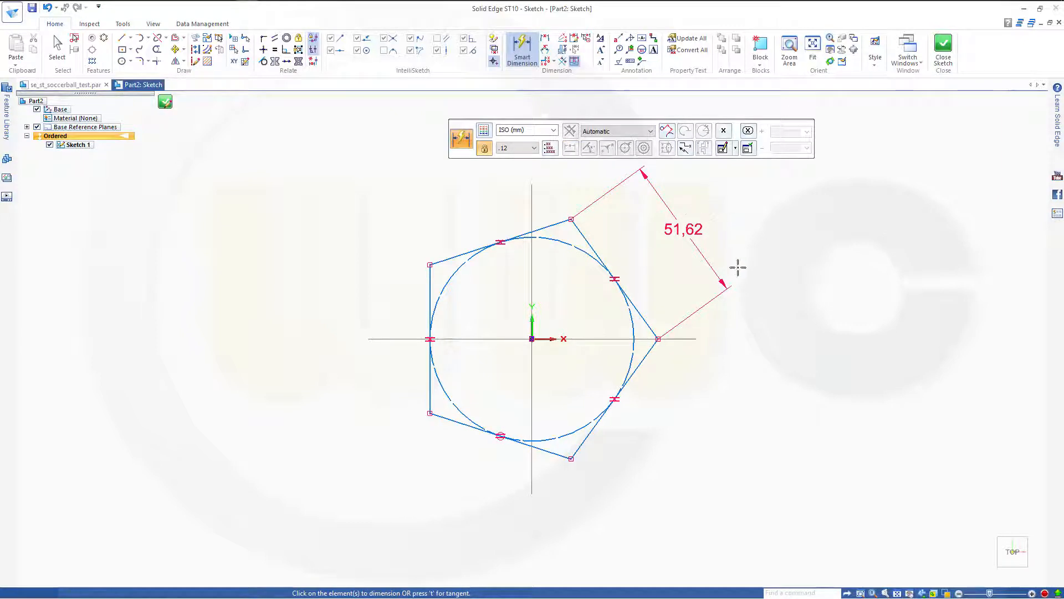
key("Escape")
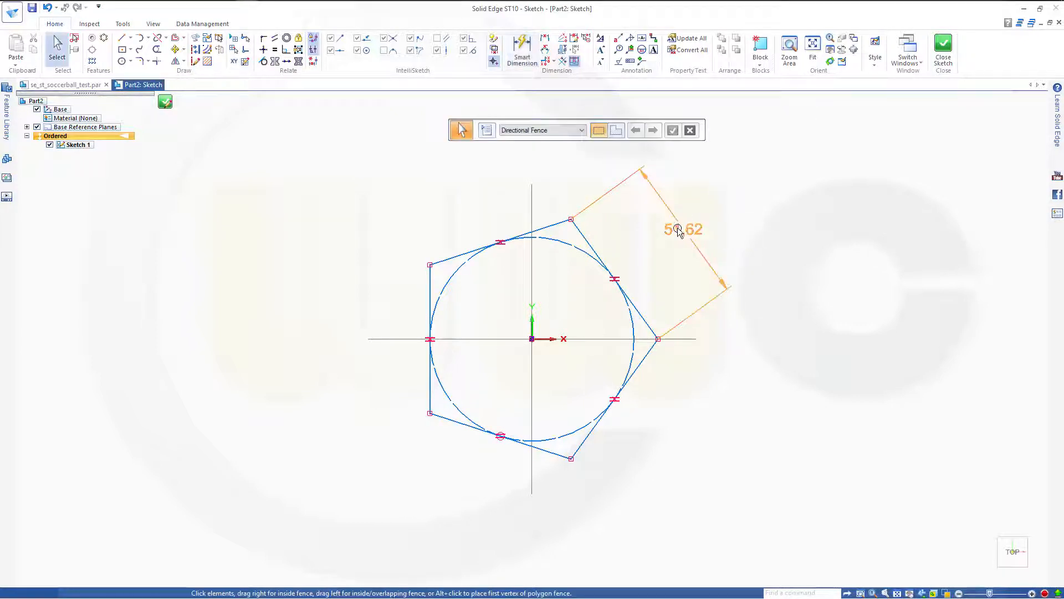
left_click(679, 227)
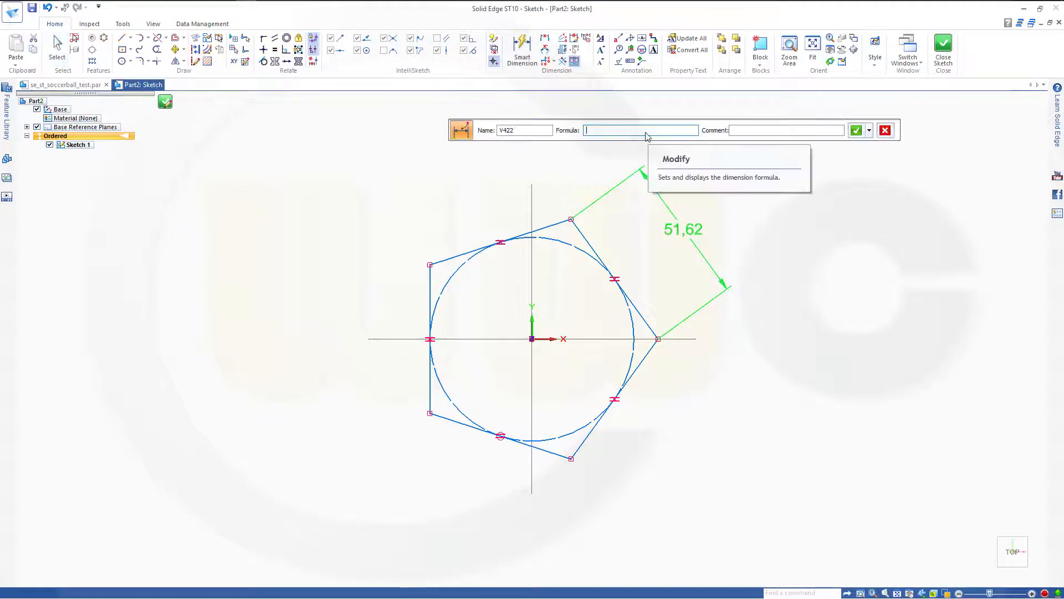
type("=side_length")
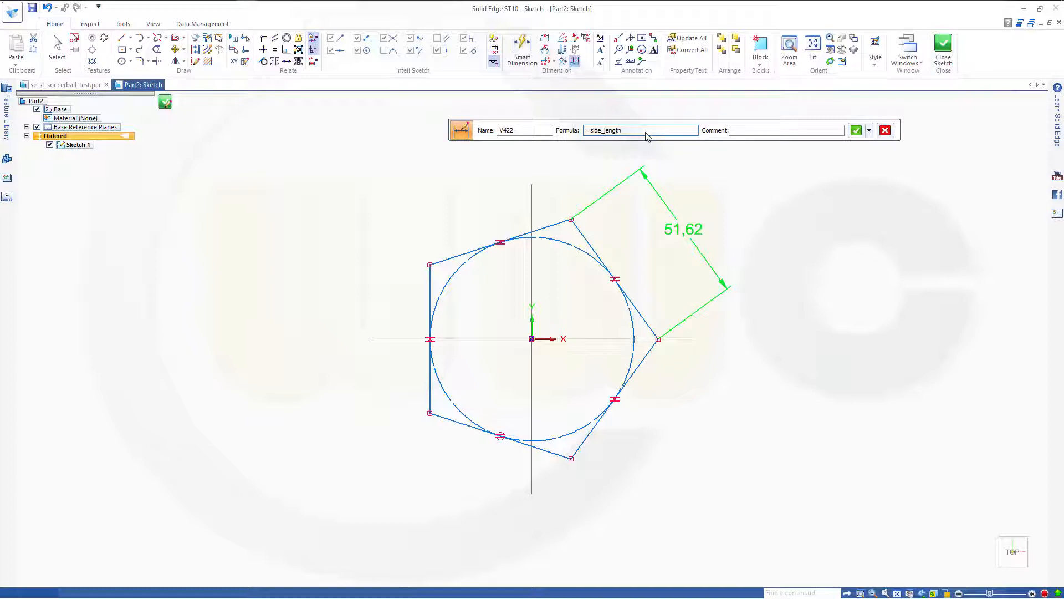
key("Return")
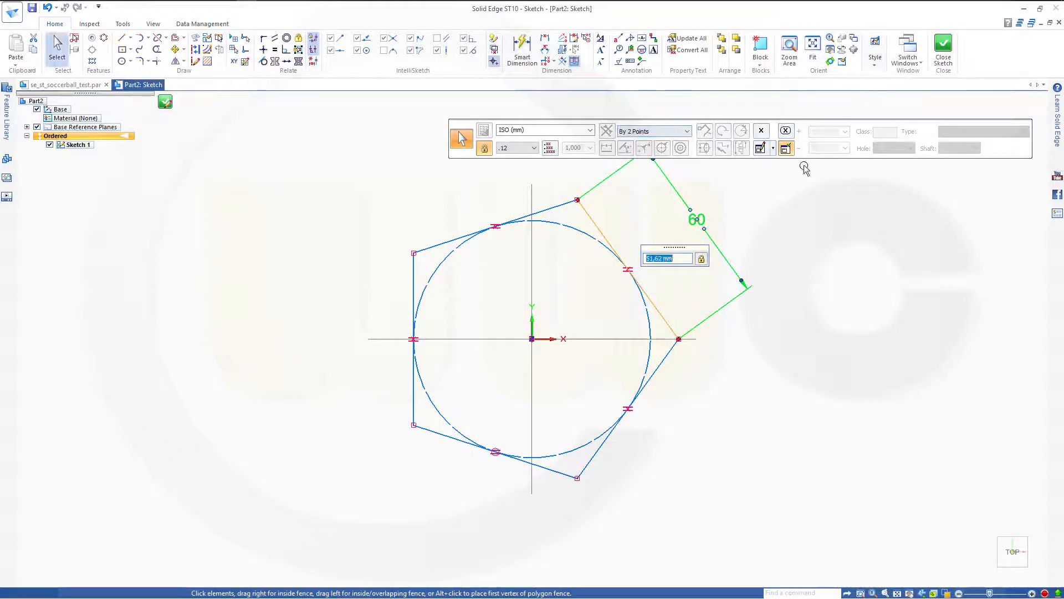
left_click(821, 294)
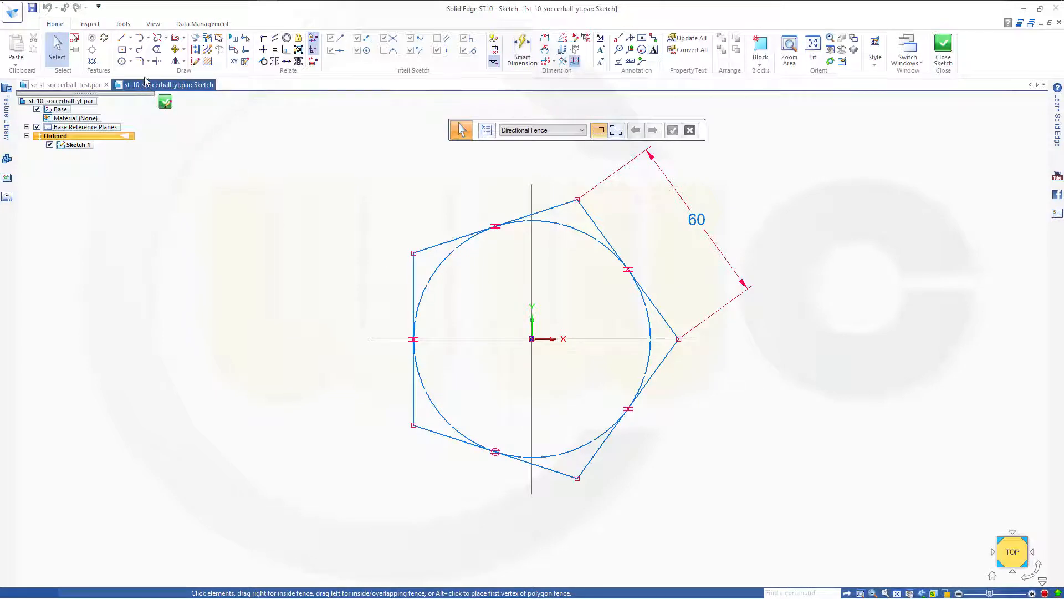
Place two sketch points just outside the pentagon's lower-right side, one near each half of that side.
left_click(130, 38)
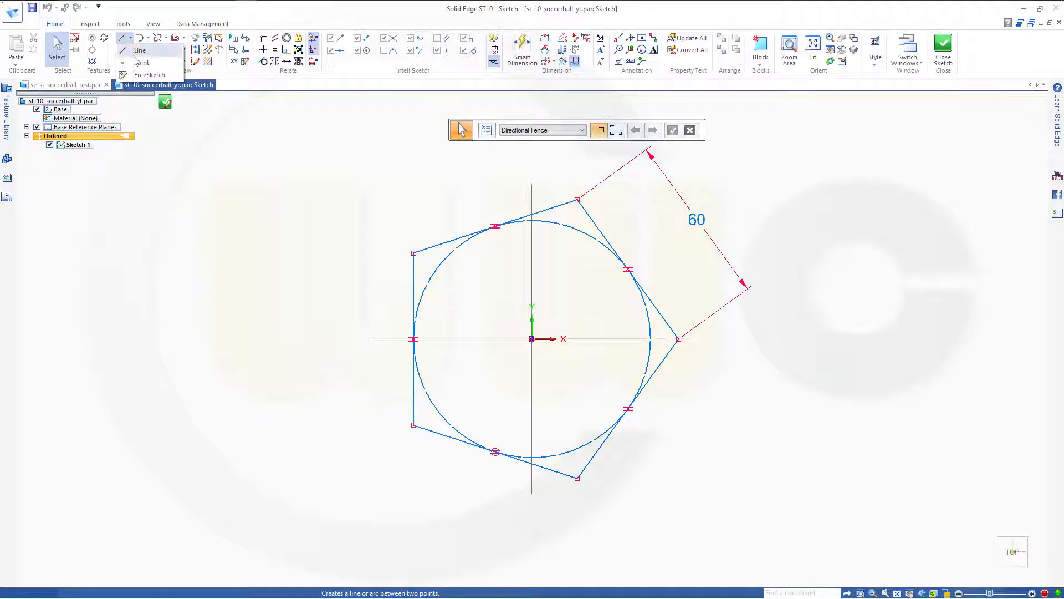
left_click(140, 62)
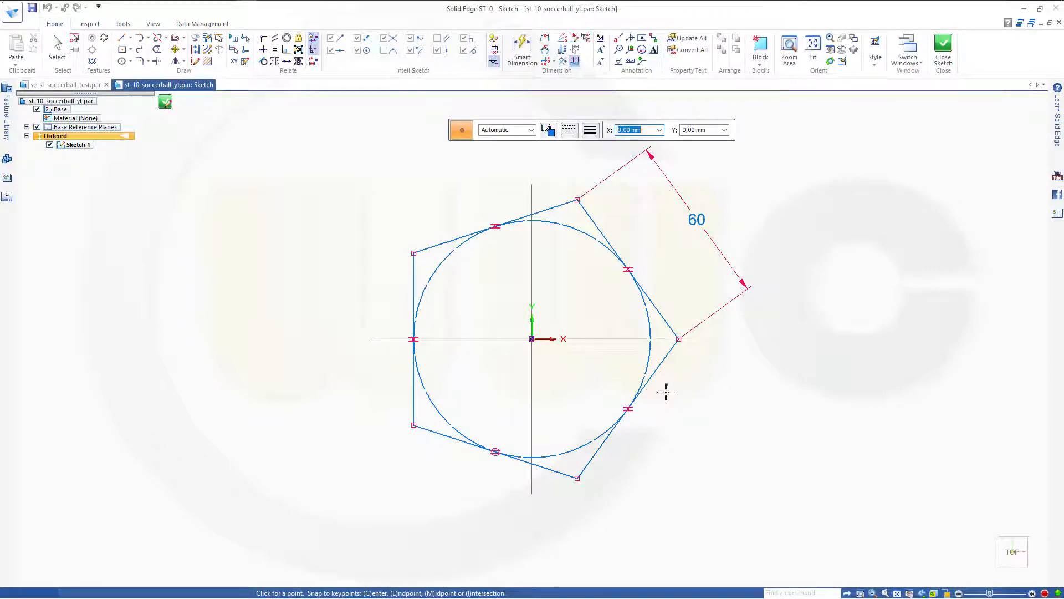
left_click(666, 384)
left_click(631, 437)
left_click(522, 48)
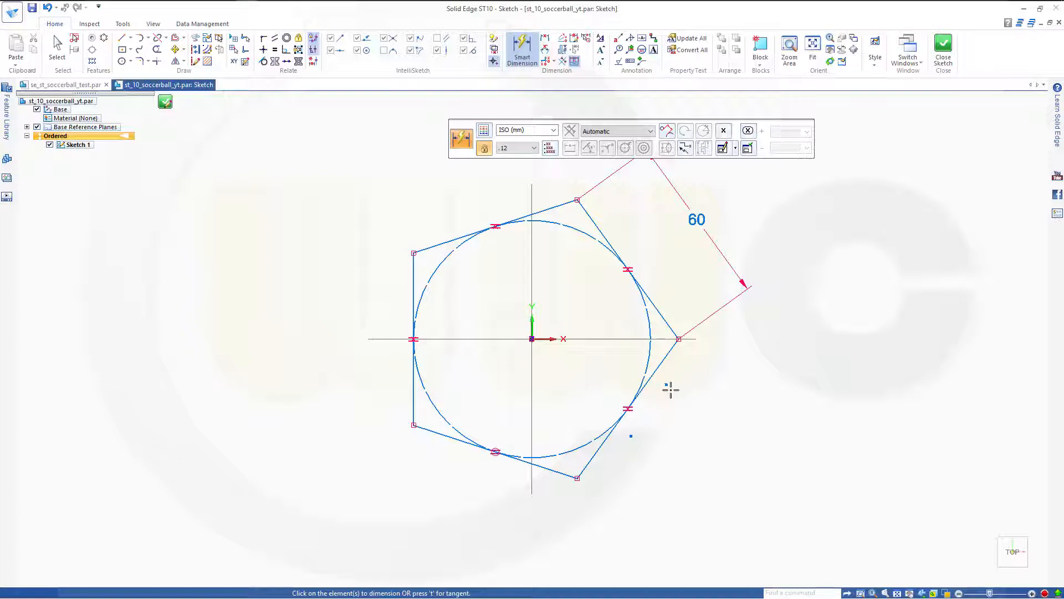
left_click(679, 338)
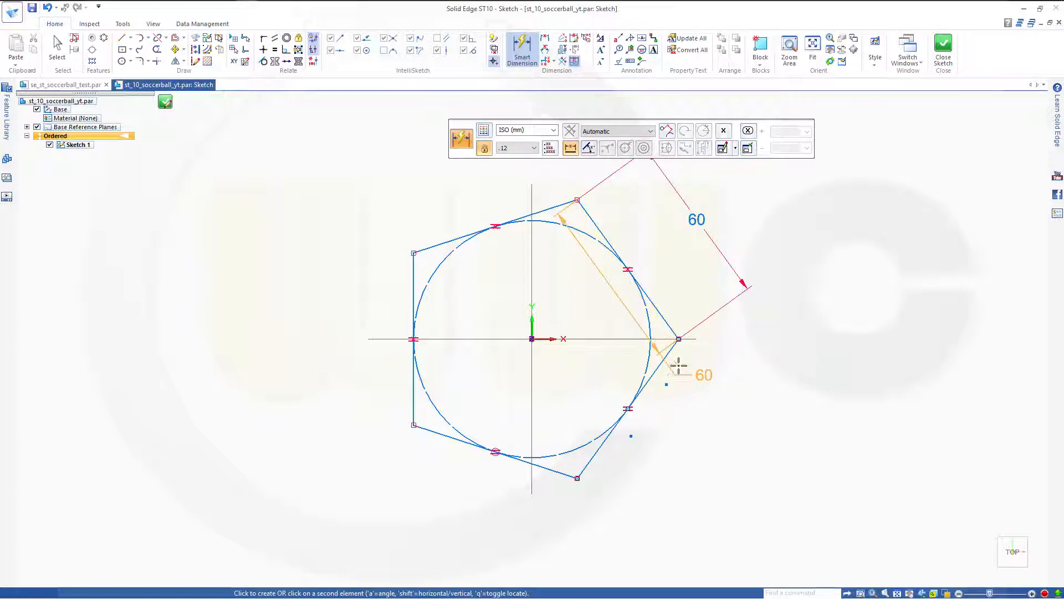
key("Escape")
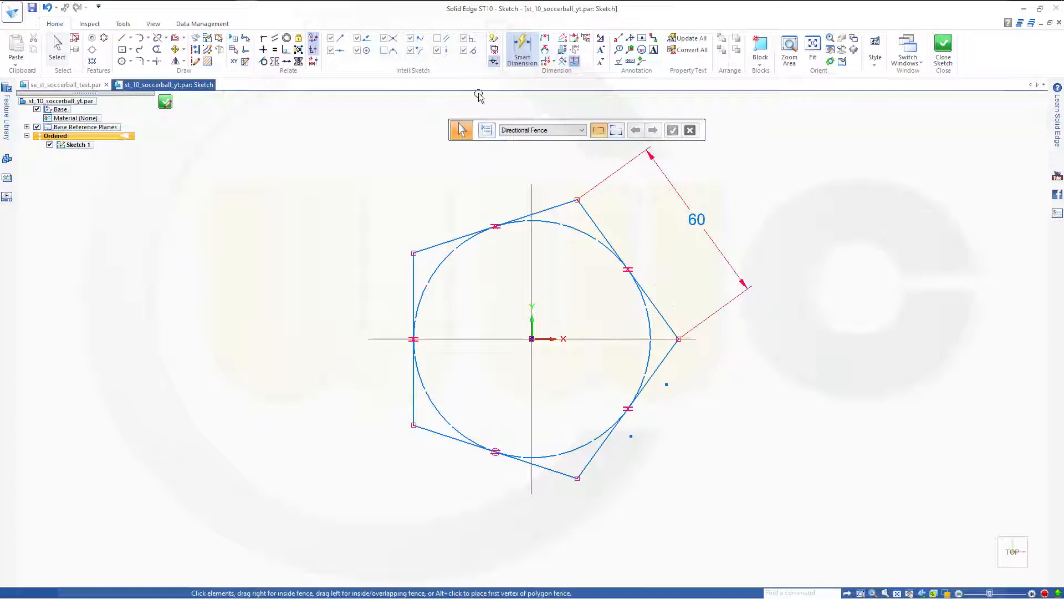
Dimension the distance from the pentagon's rightmost vertex to the nearer outside sketch point, using the By 2 Points orientation.
left_click(523, 44)
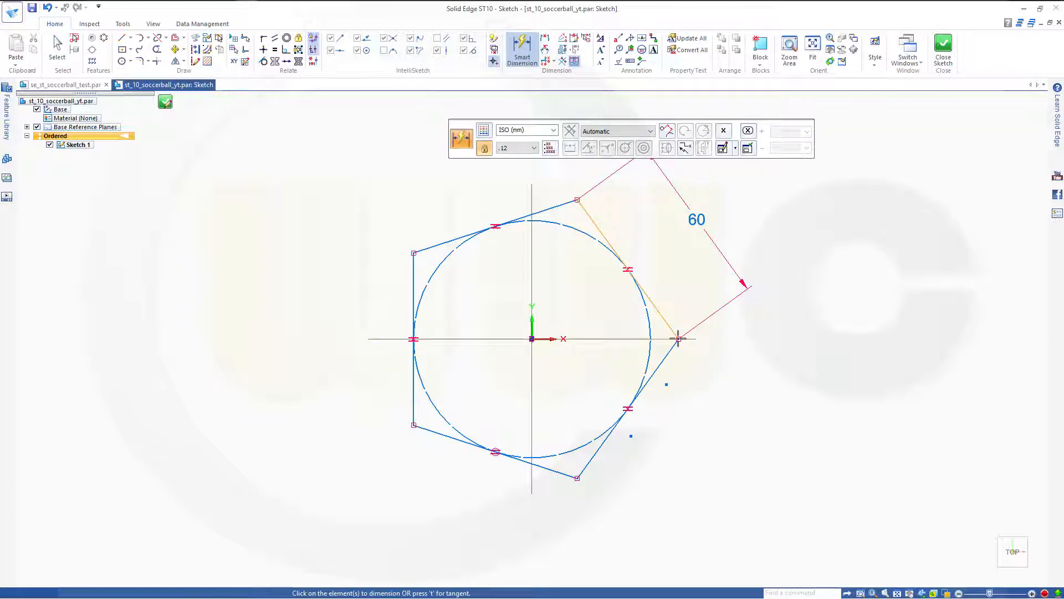
right_click(679, 338)
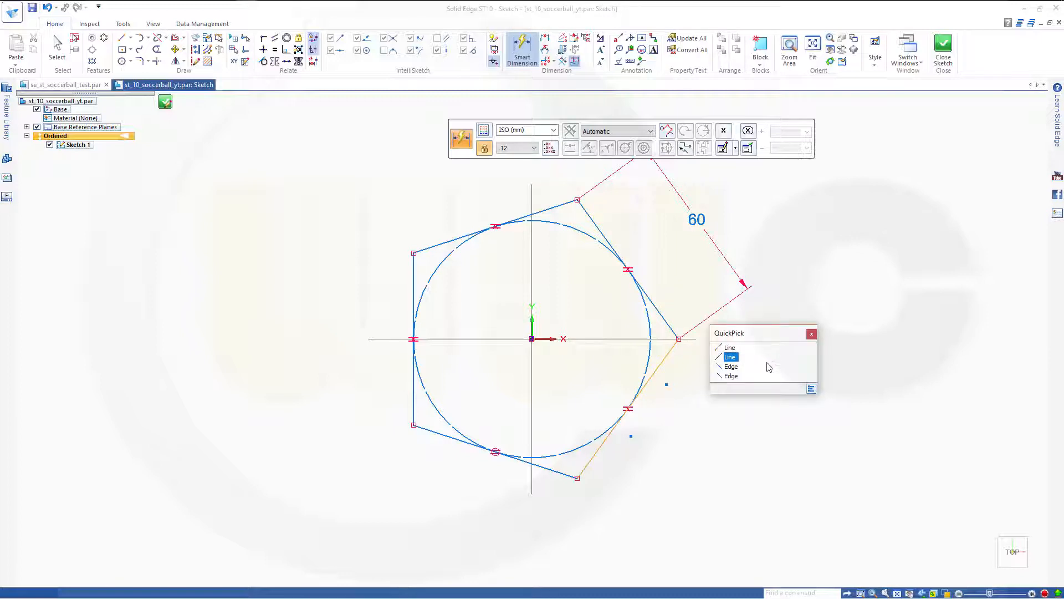
left_click(732, 357)
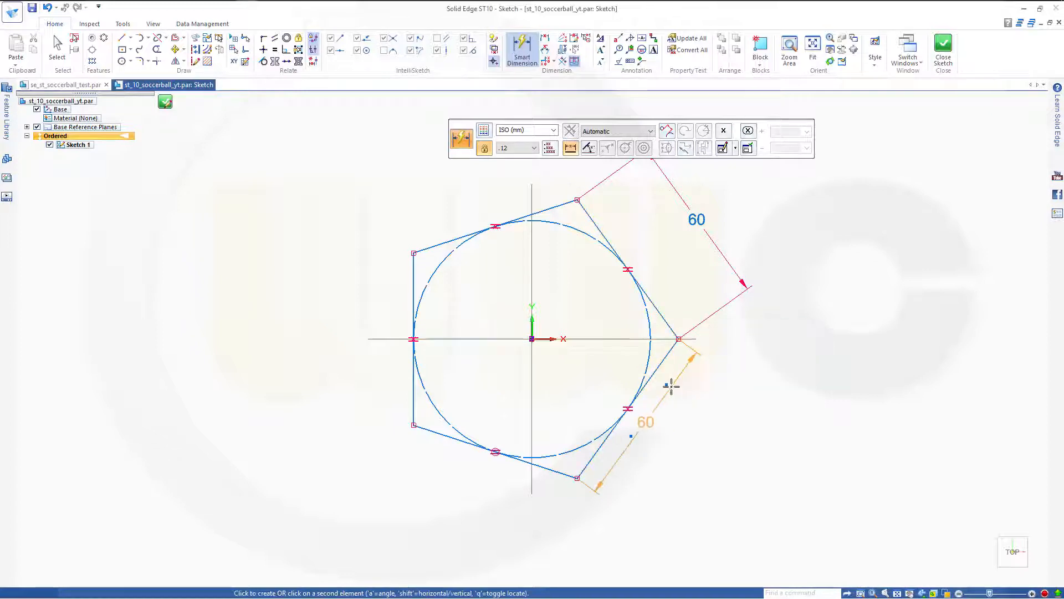
left_click(669, 384)
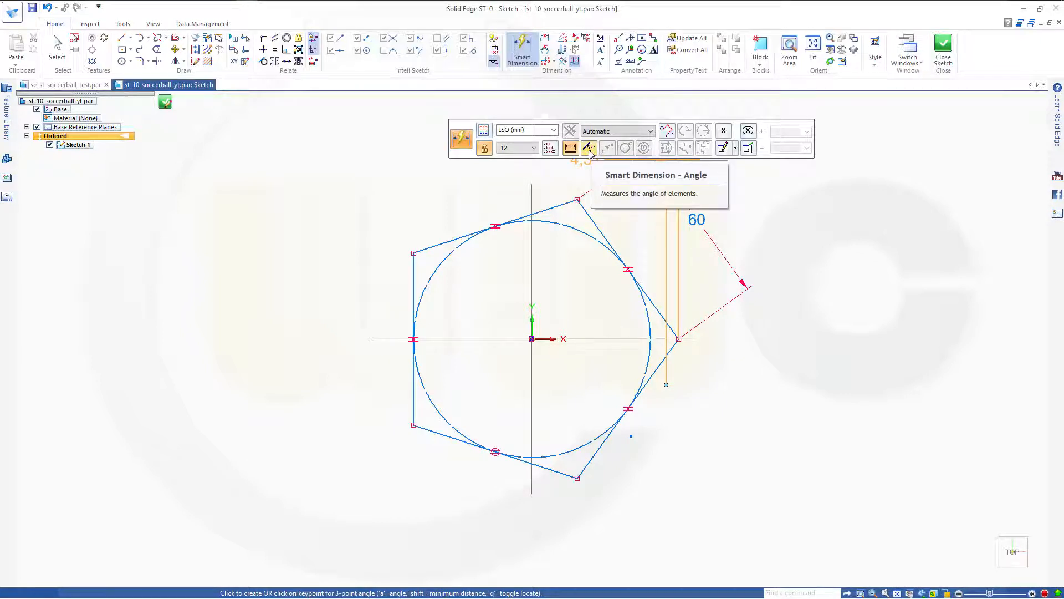
left_click(651, 132)
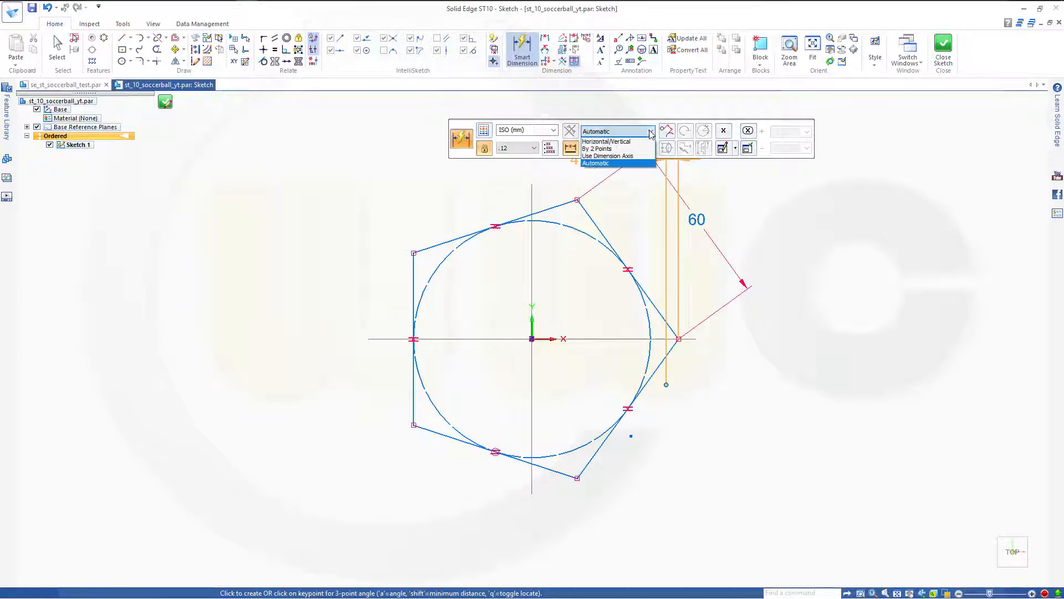
left_click(612, 148)
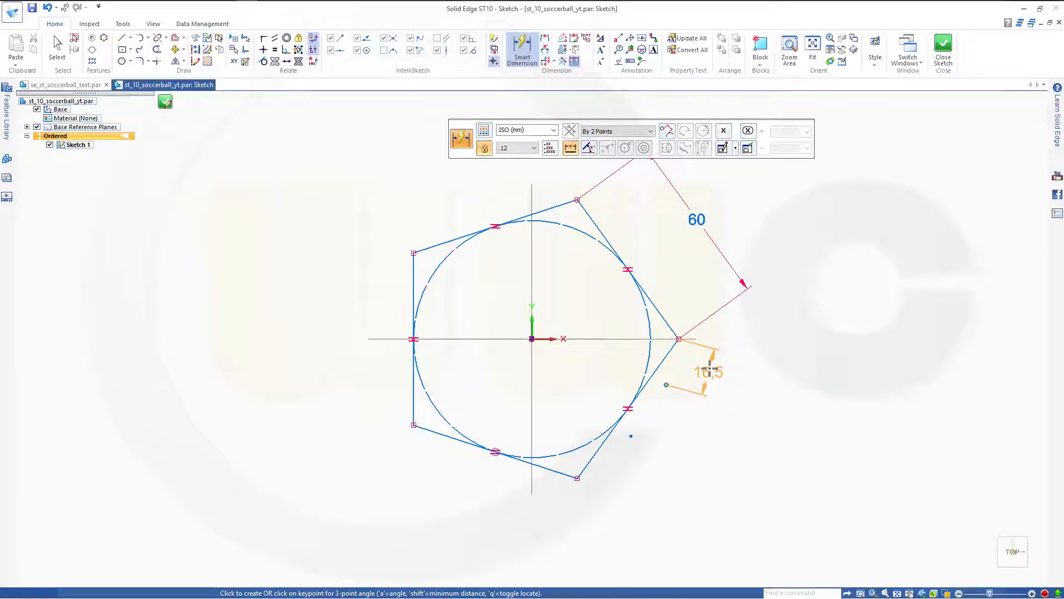
left_click(709, 370)
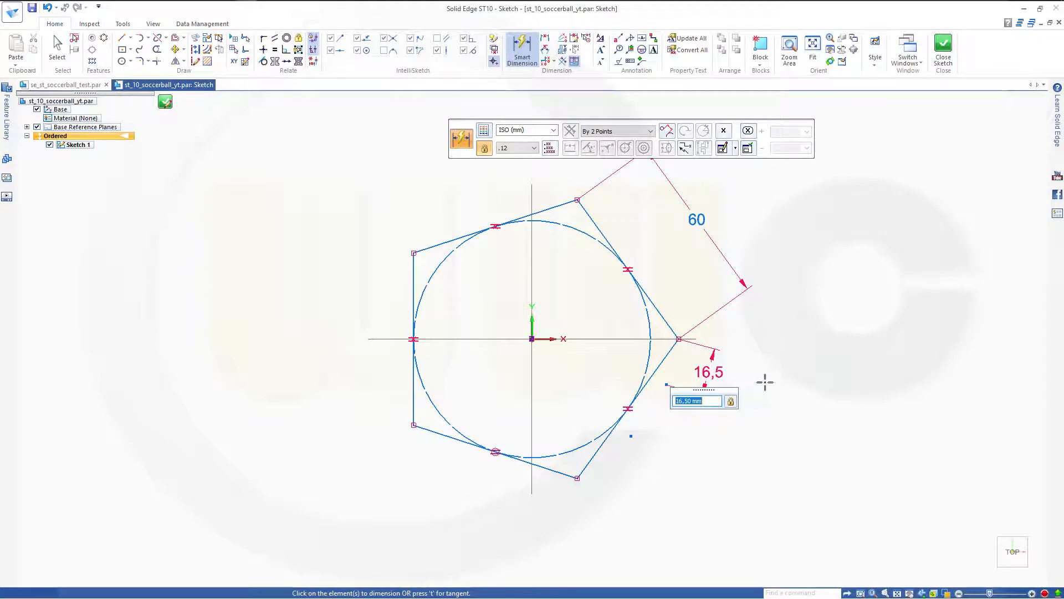
key("Escape")
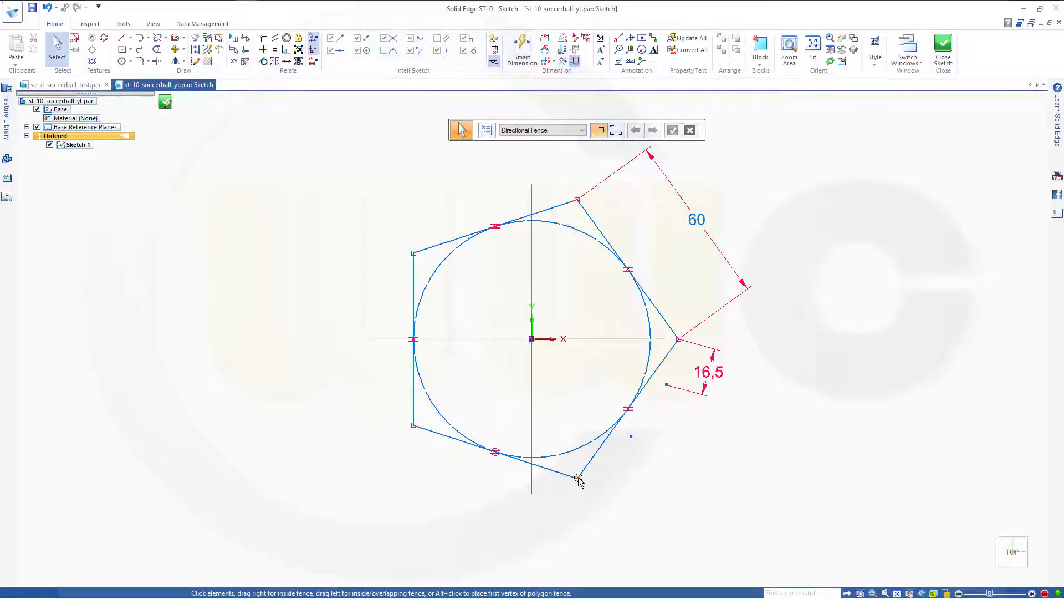
Dimension the distance from the pentagon's lower-right vertex to the lower outside sketch point, measured by two points.
left_click_drag(578, 478, 579, 480)
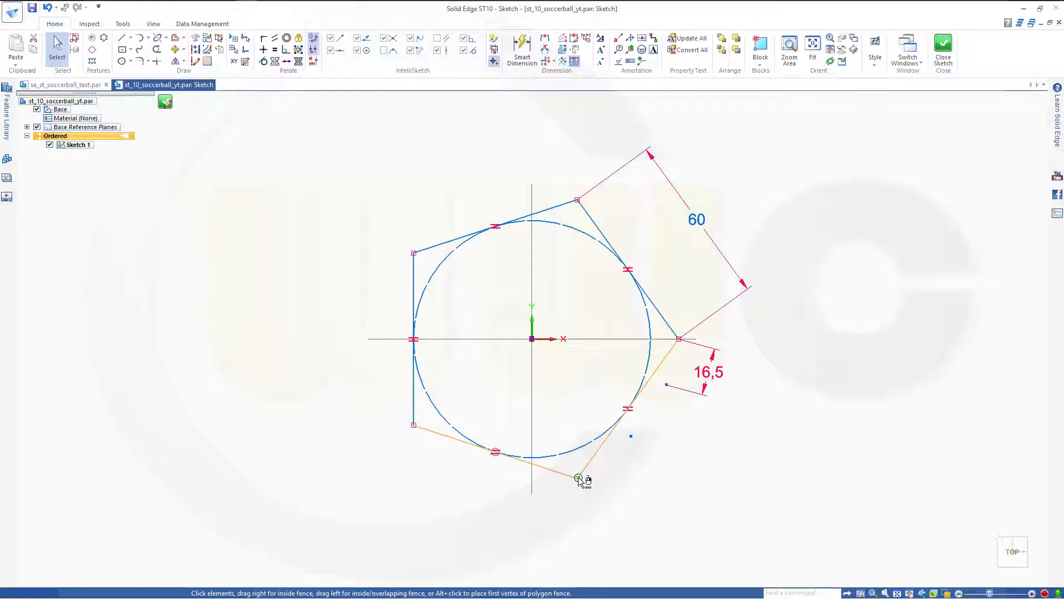
left_click(522, 50)
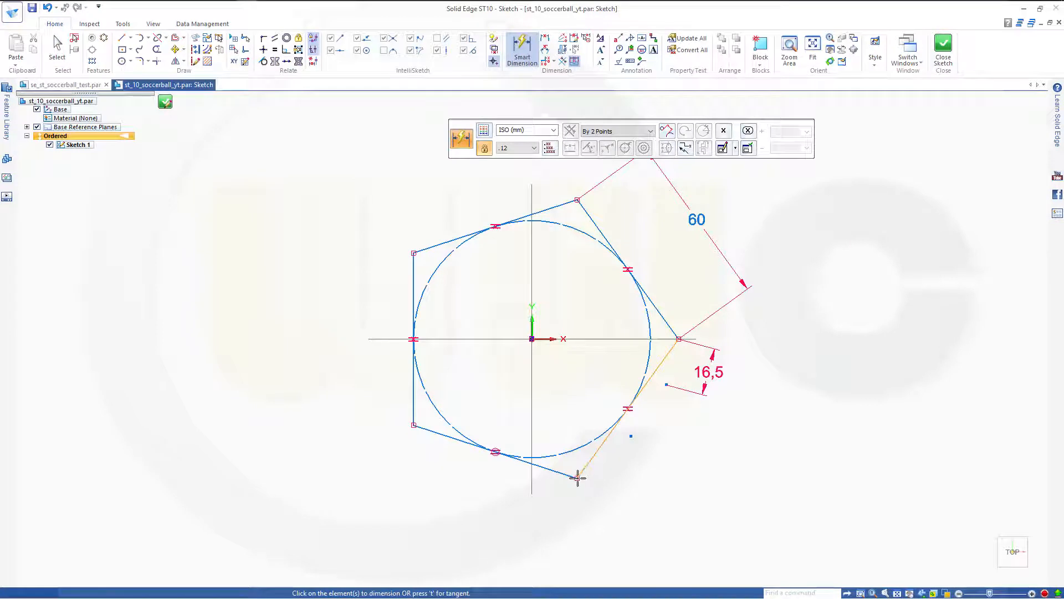
right_click(578, 478)
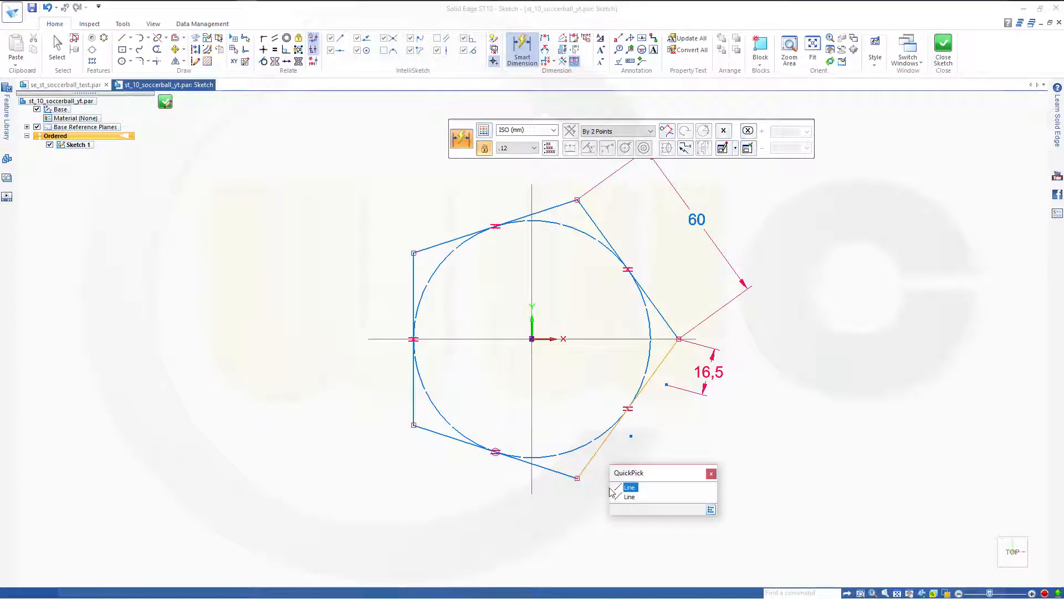
left_click(629, 487)
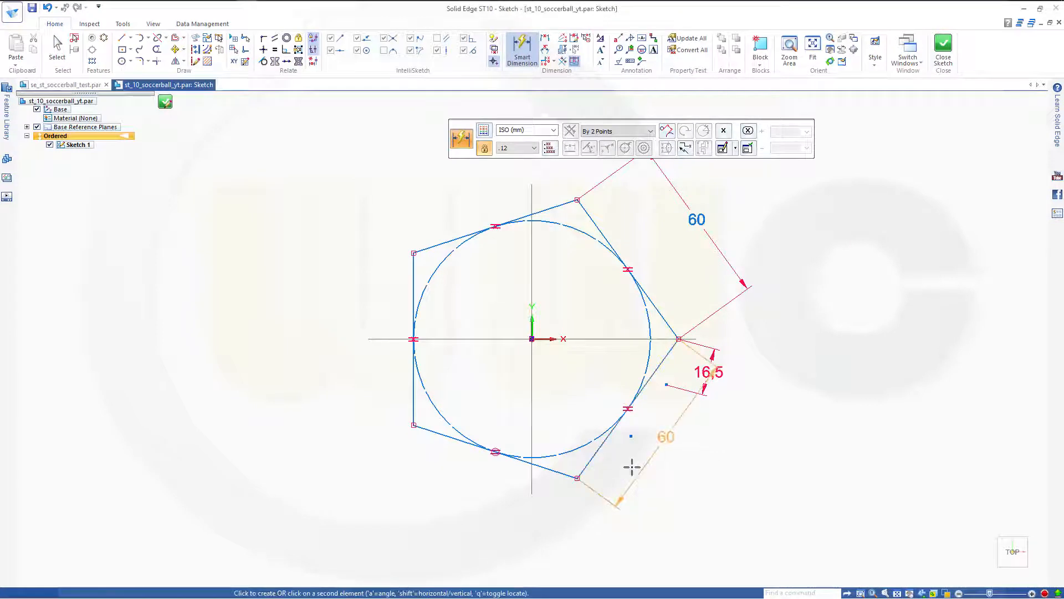
left_click(631, 436)
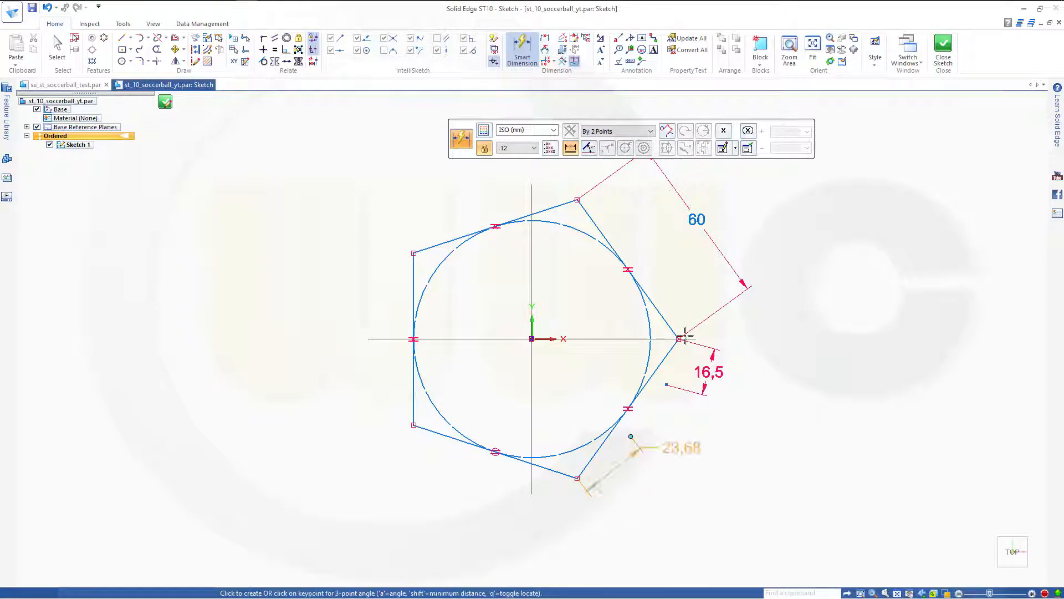
left_click(641, 466)
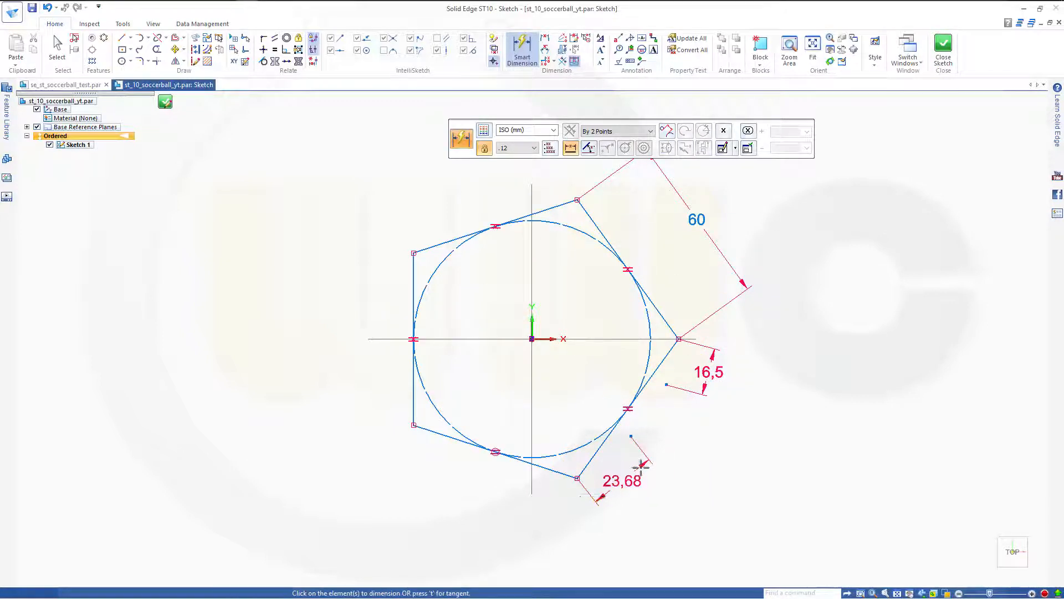
key("Escape")
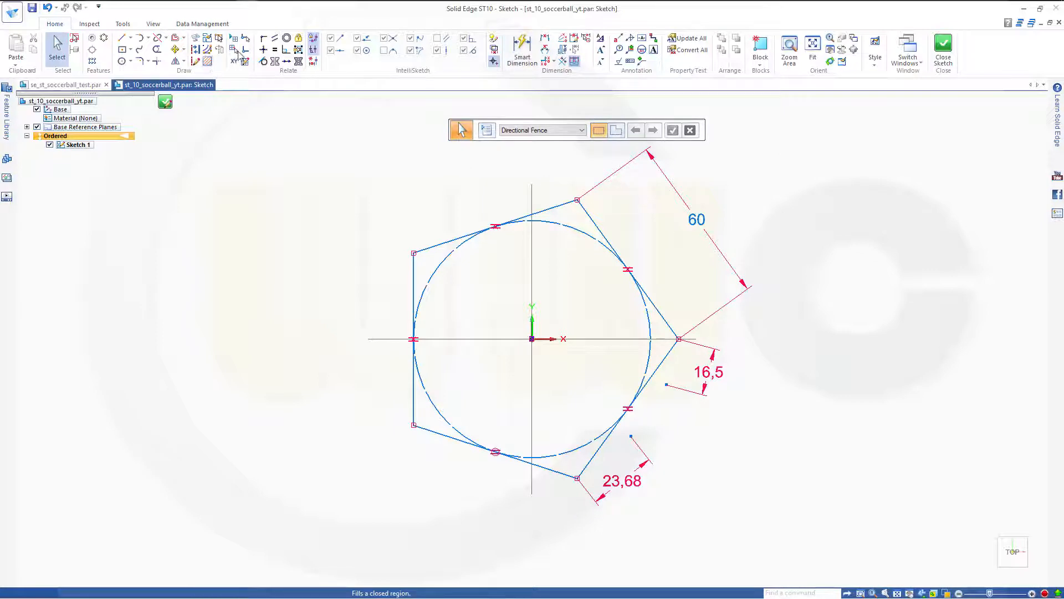
Connect both sketch points to the pentagon's lower-right side so they lie on that line.
left_click(263, 38)
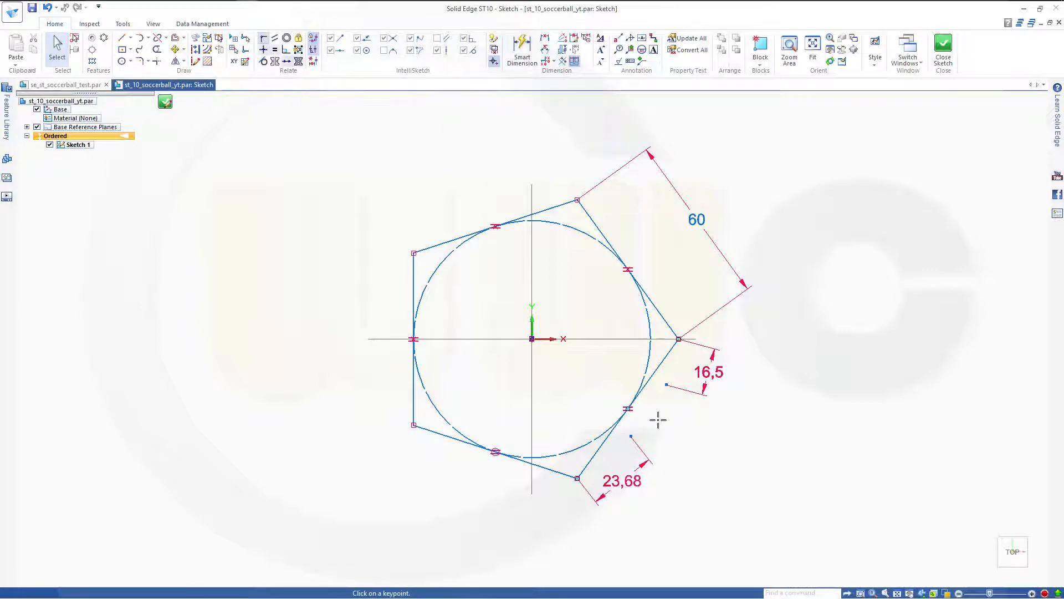
left_click(668, 384)
left_click(654, 374)
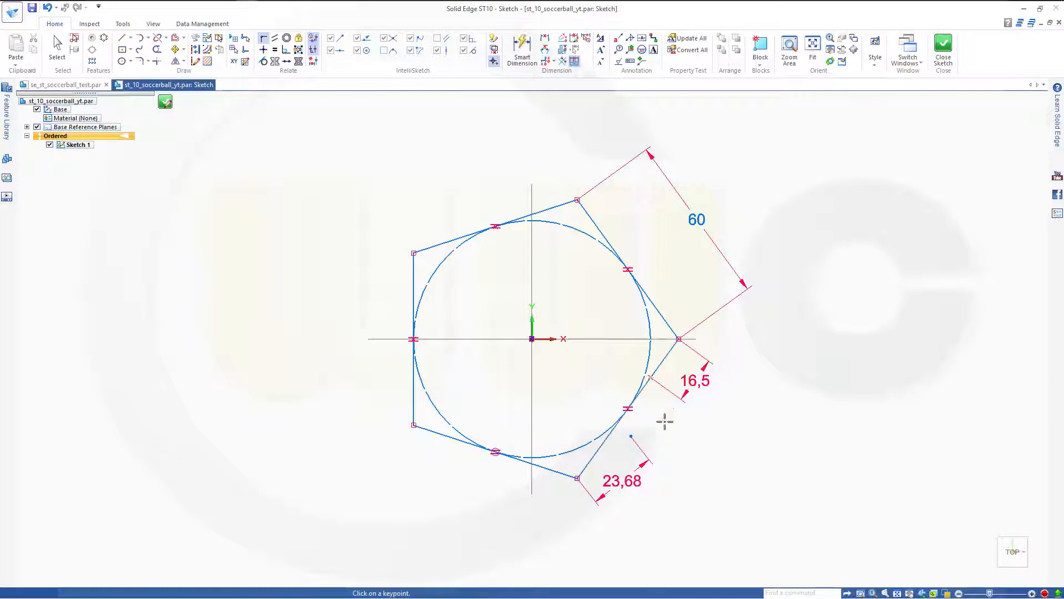
left_click(630, 435)
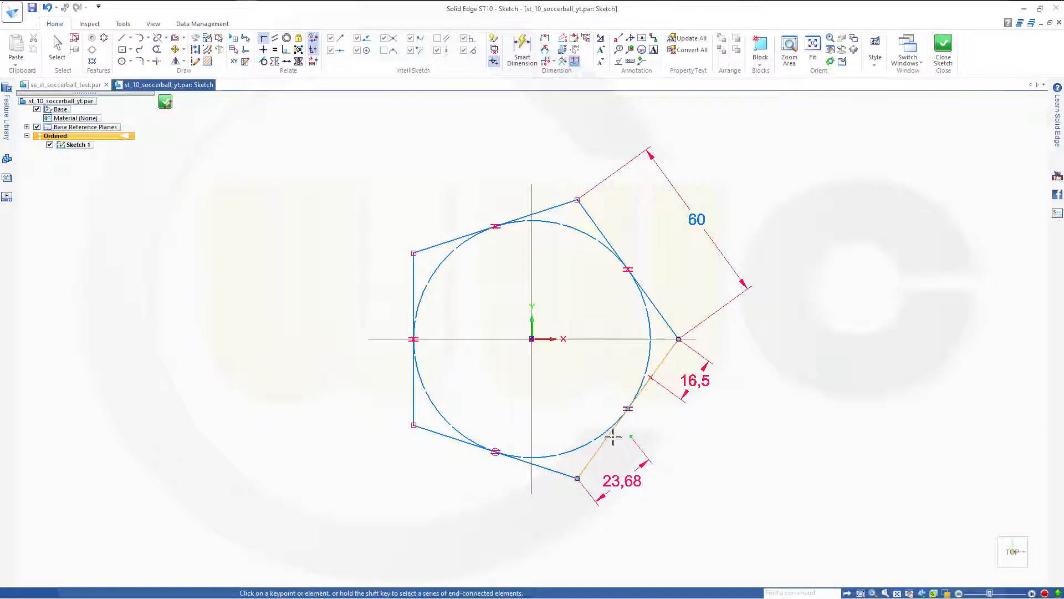
left_click(614, 436)
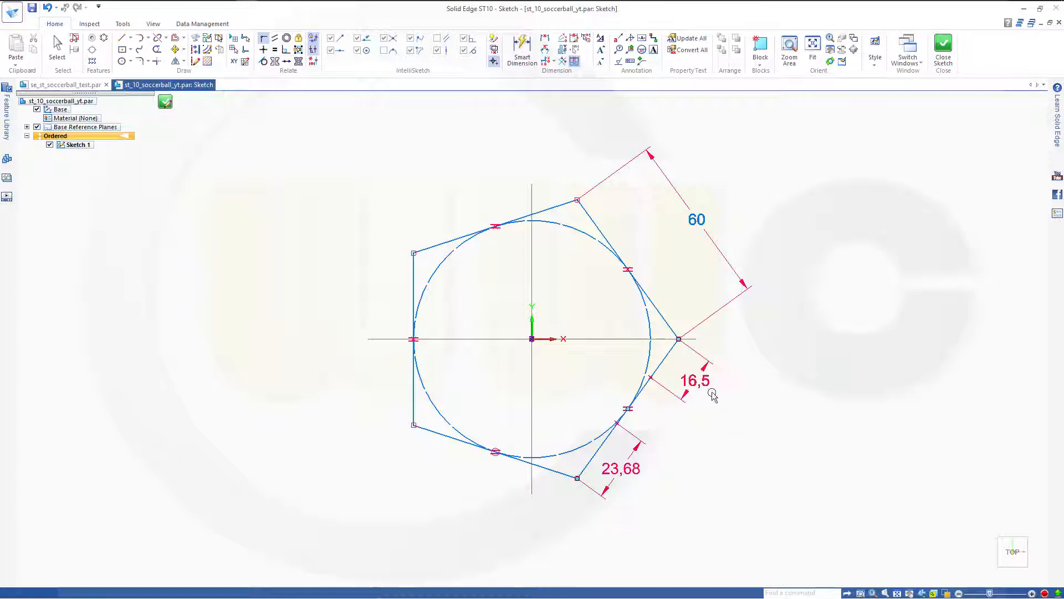
key("Escape")
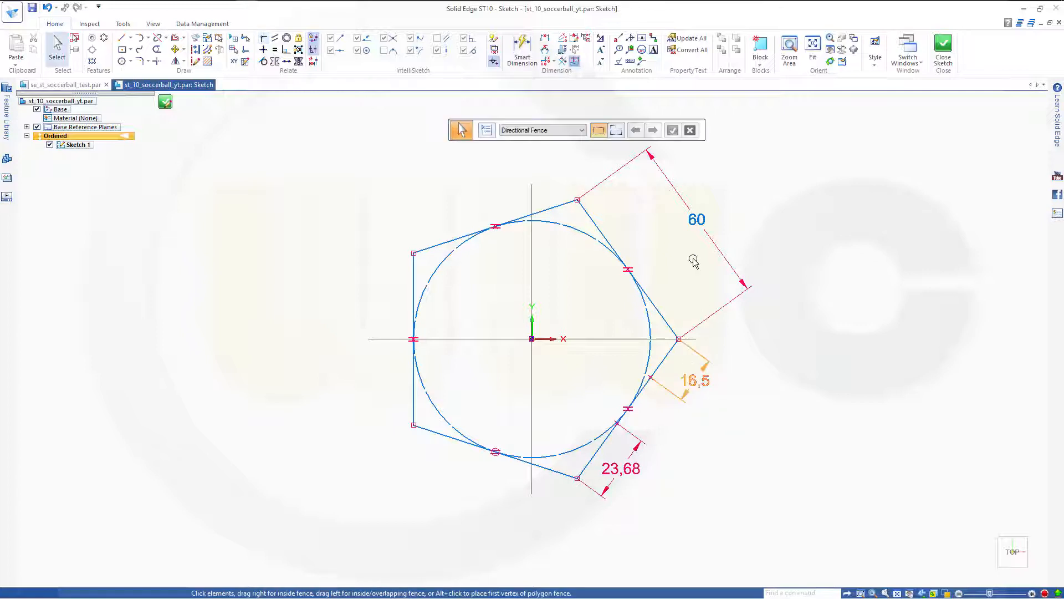
Link both point distance dimensions on the pentagon's lower-right side to the formula =side_length/3.
left_click(685, 388)
left_click(693, 382)
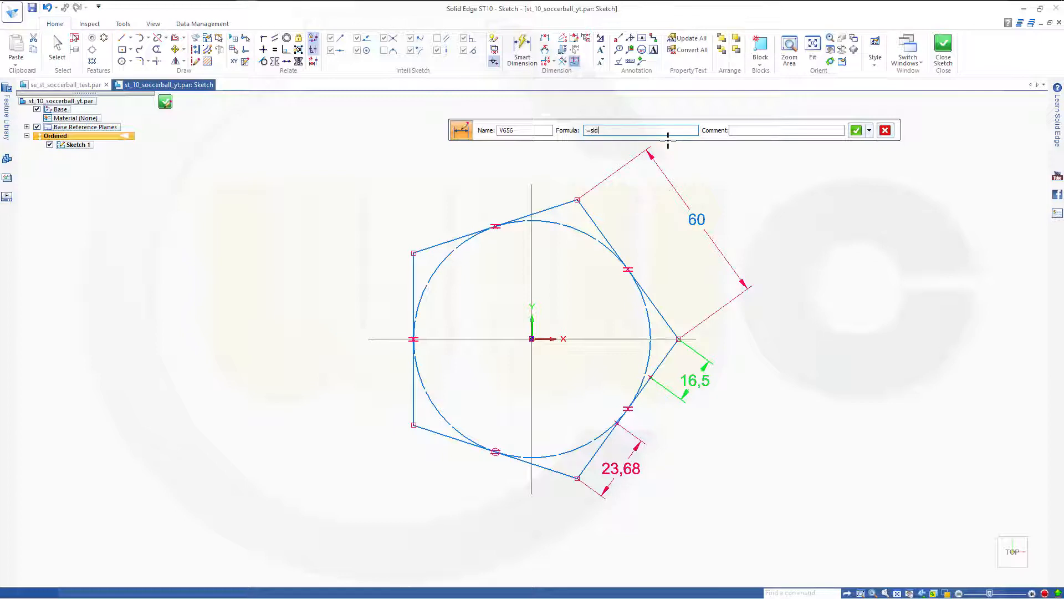
type("=side_length/3")
key("Return")
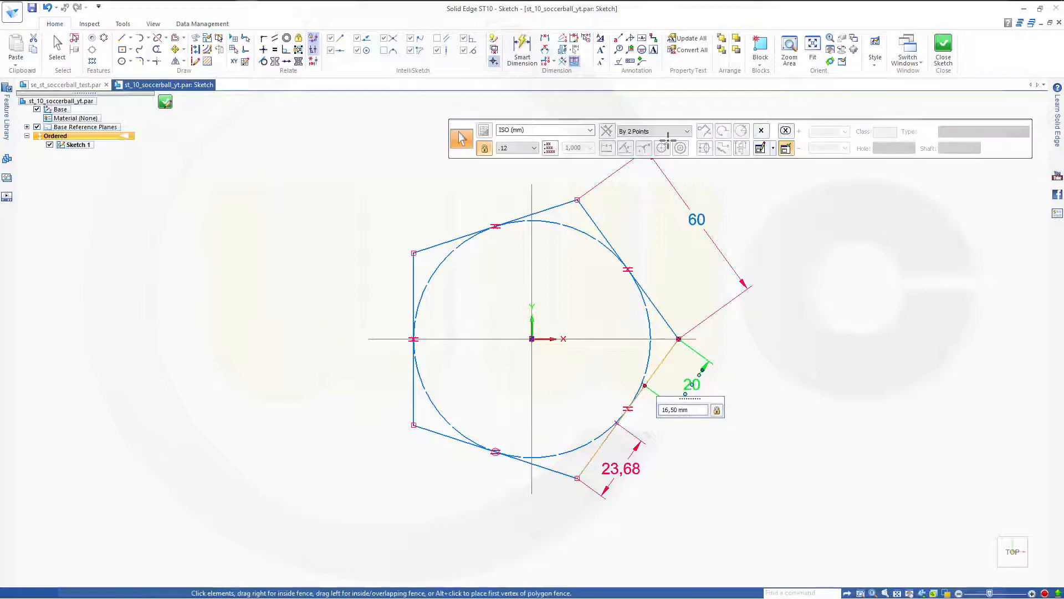
left_click(626, 477)
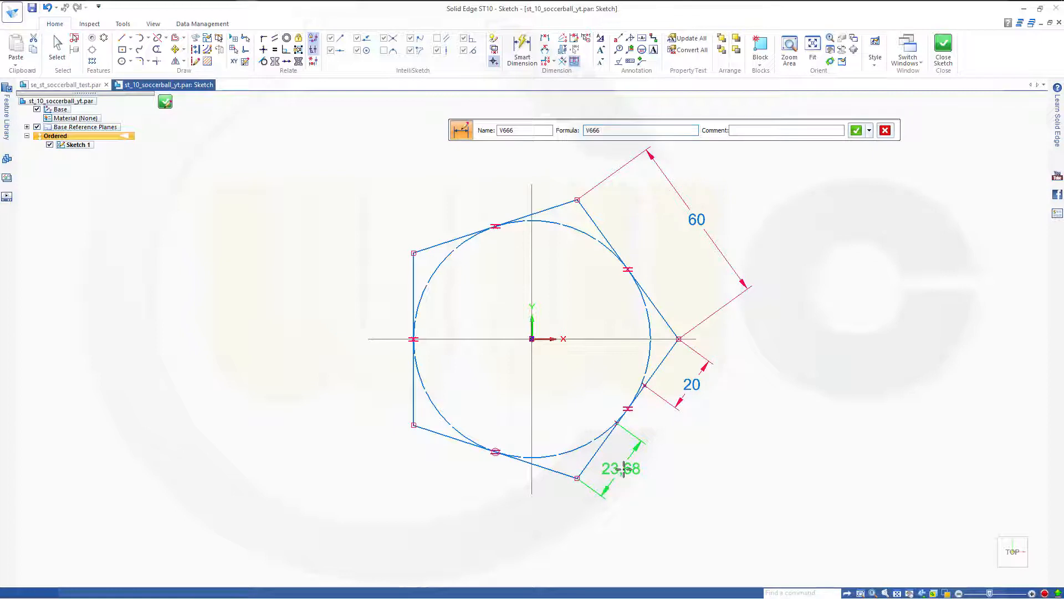
left_click_drag(621, 135, 586, 127)
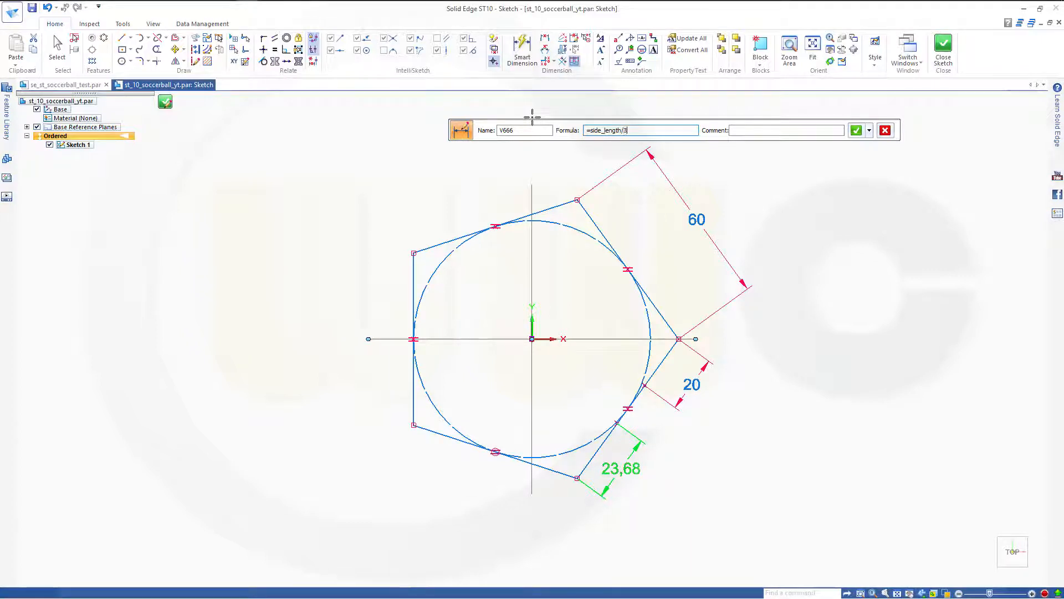
key("Return")
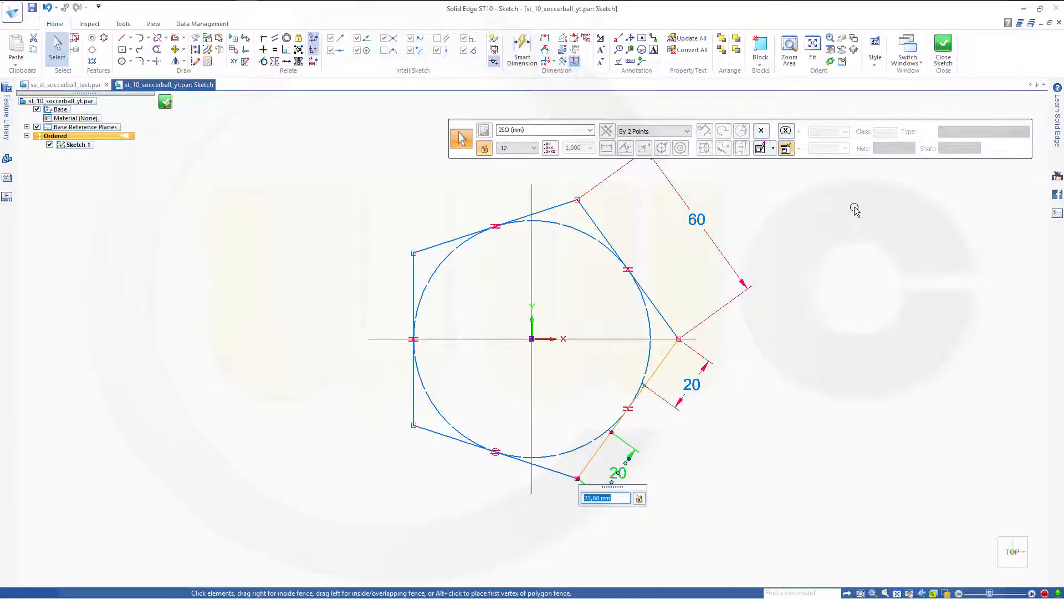
Close the pentagon sketch and start a new sketch on the Front (xz) reference plane.
left_click(944, 45)
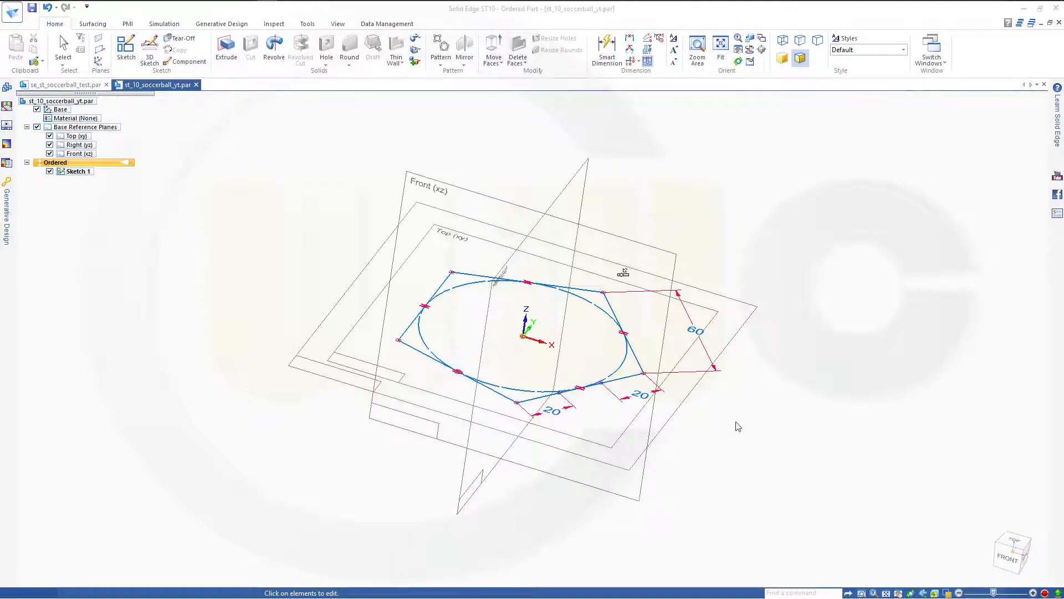
mouse_move(737, 373)
middle_mouse_down()
mouse_move(725, 408)
mouse_move(722, 385)
mouse_move(739, 378)
middle_mouse_up()
left_click(480, 290)
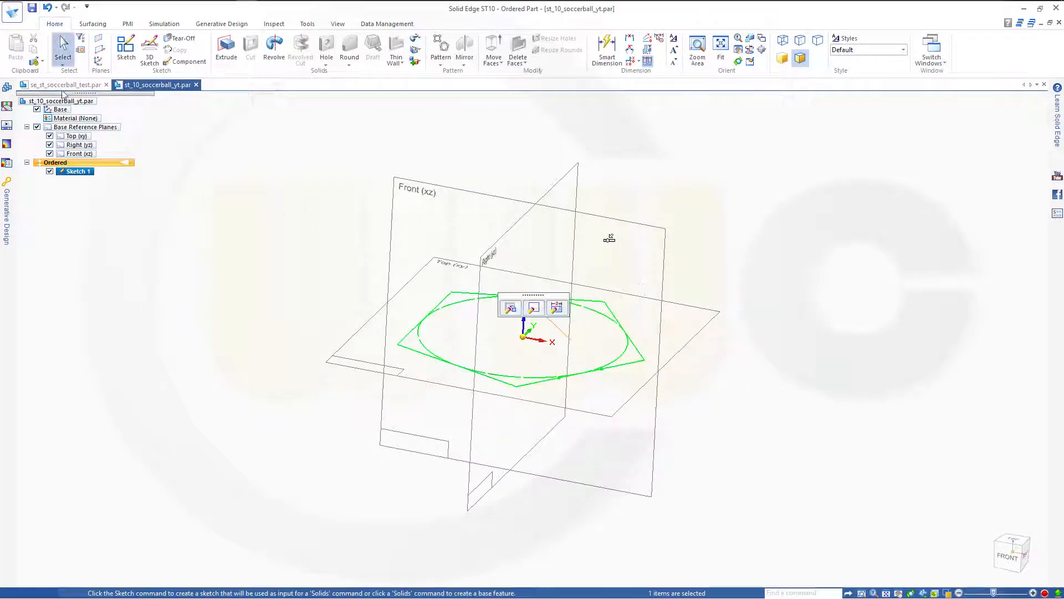
left_click(126, 49)
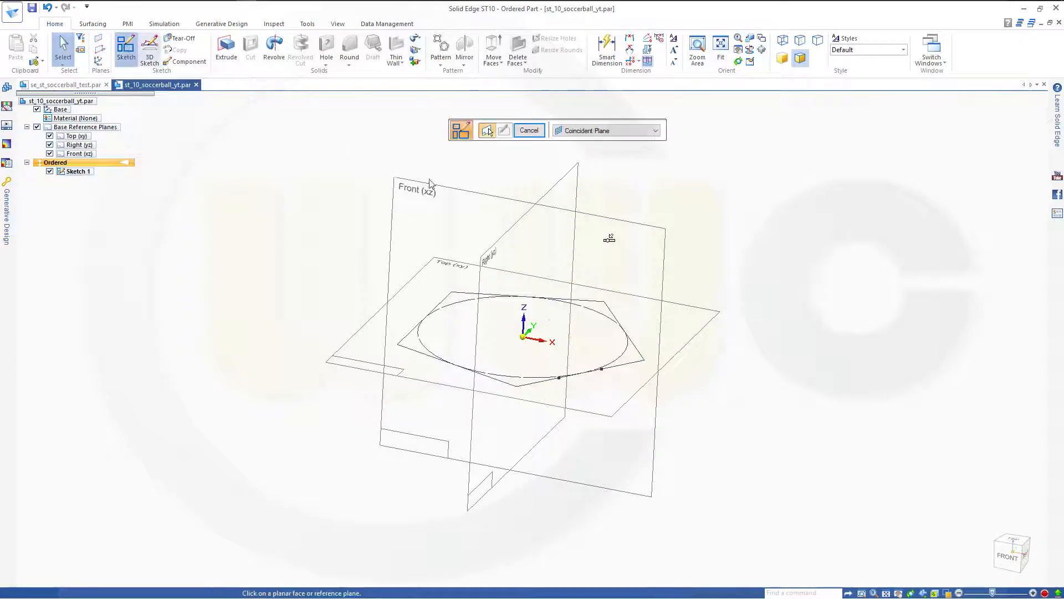
left_click(484, 198)
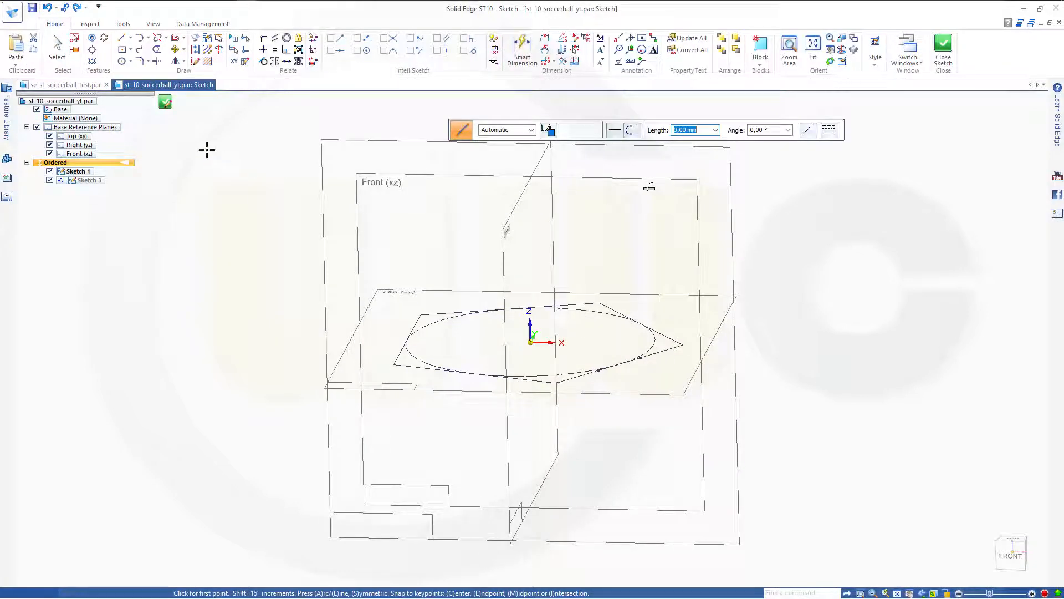
Draw a circle about 94 mm in diameter centered on the pentagon's rightmost vertex.
left_click(122, 61)
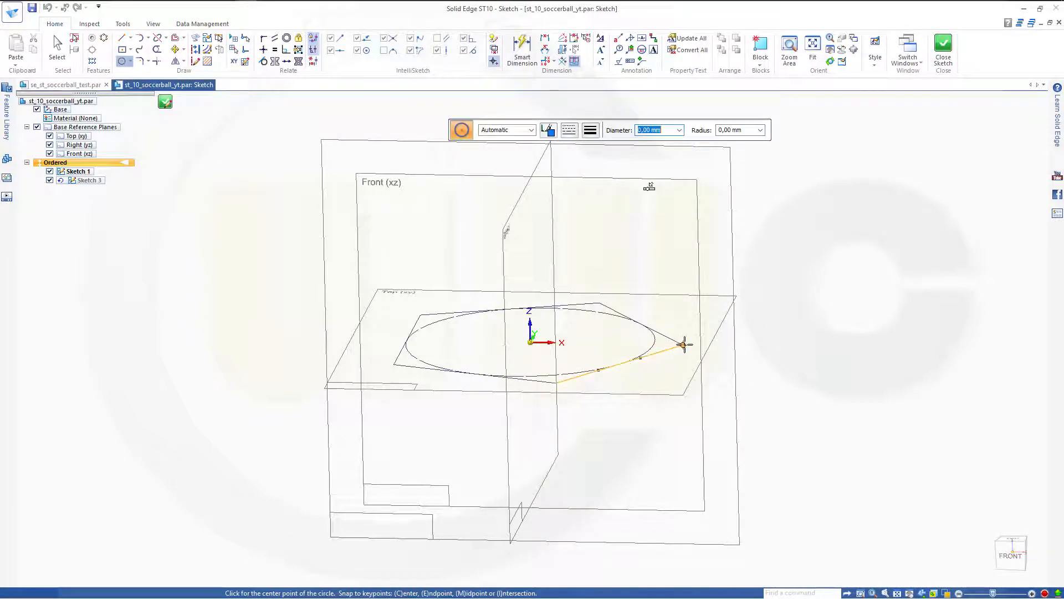
left_click(683, 344)
left_click(821, 347)
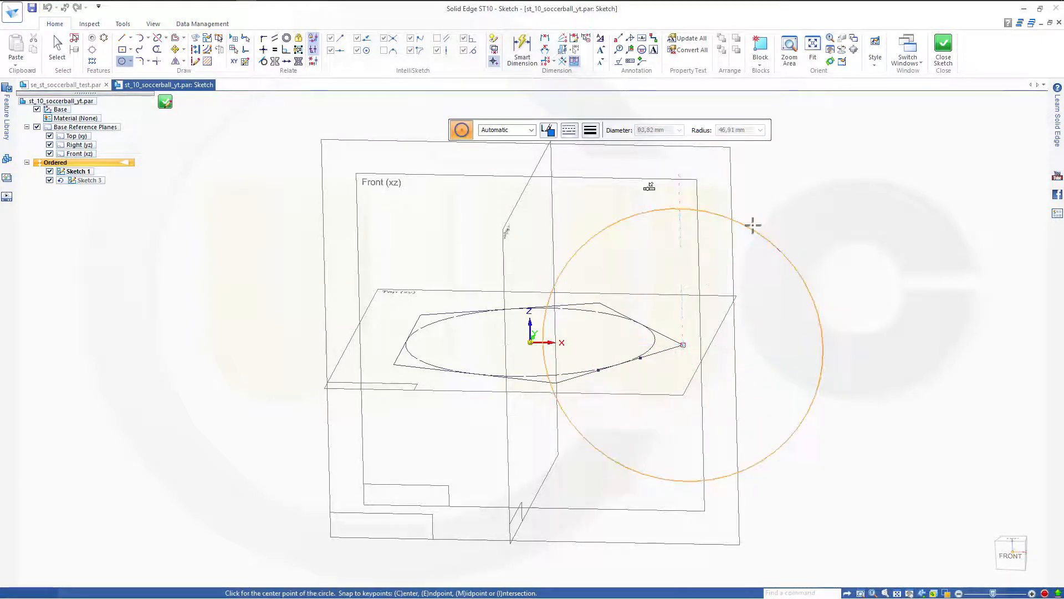
Dimension the diameter of the circle centered on the pentagon's rightmost vertex.
left_click(523, 58)
left_click(795, 262)
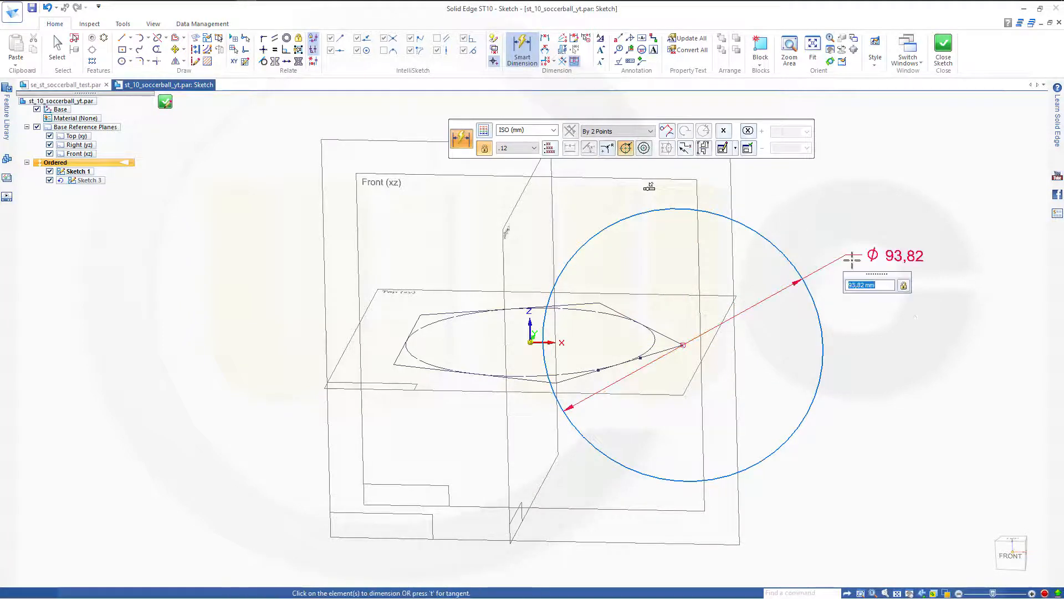
left_click(852, 257)
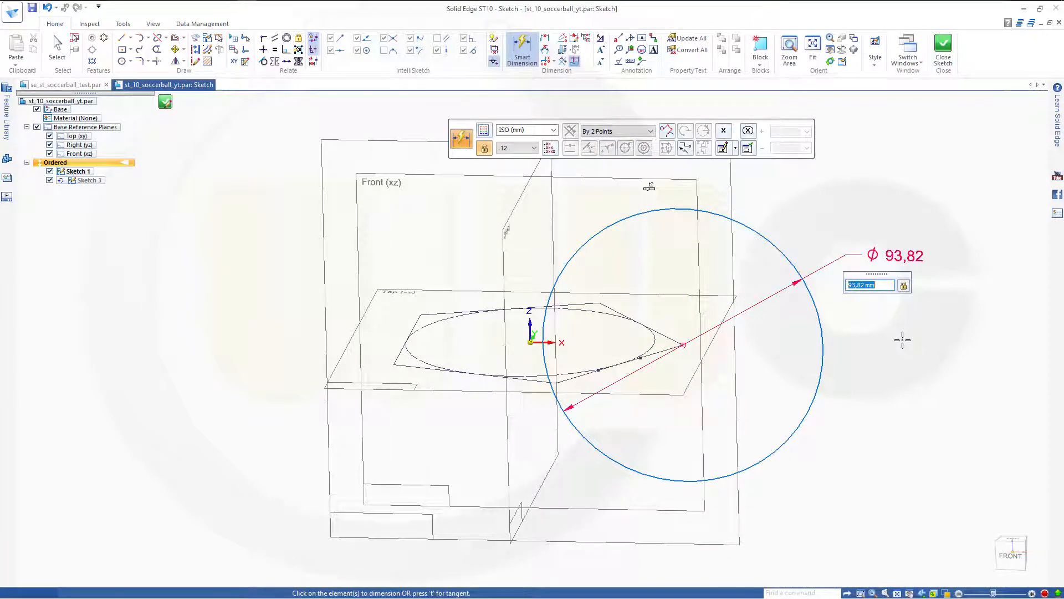
key("Escape")
key("Escape")
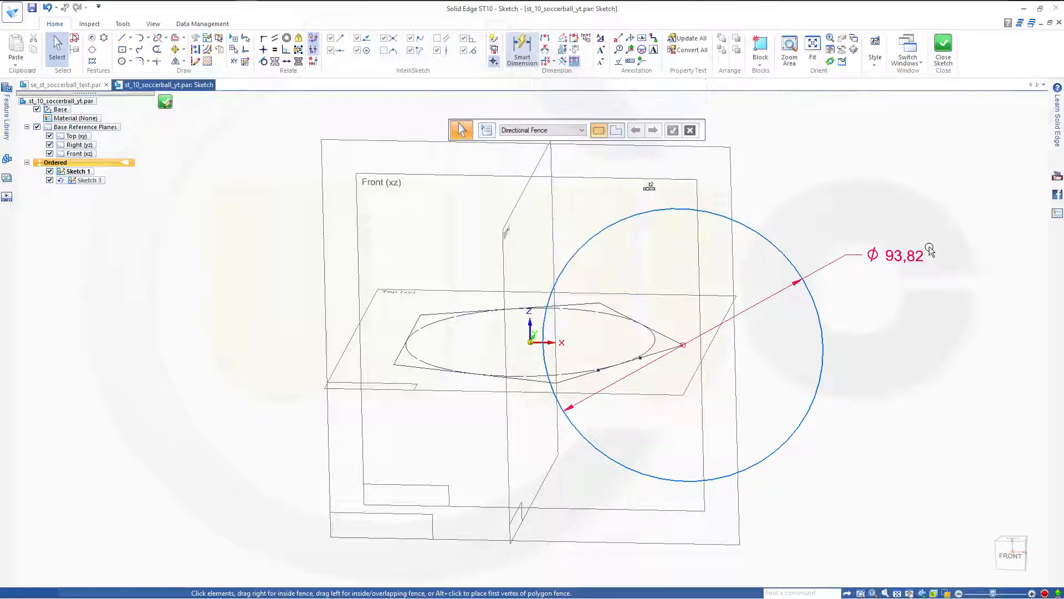
Link the circle's diameter dimension to the formula =2*side_length and convert the circle to construction geometry.
left_click(911, 263)
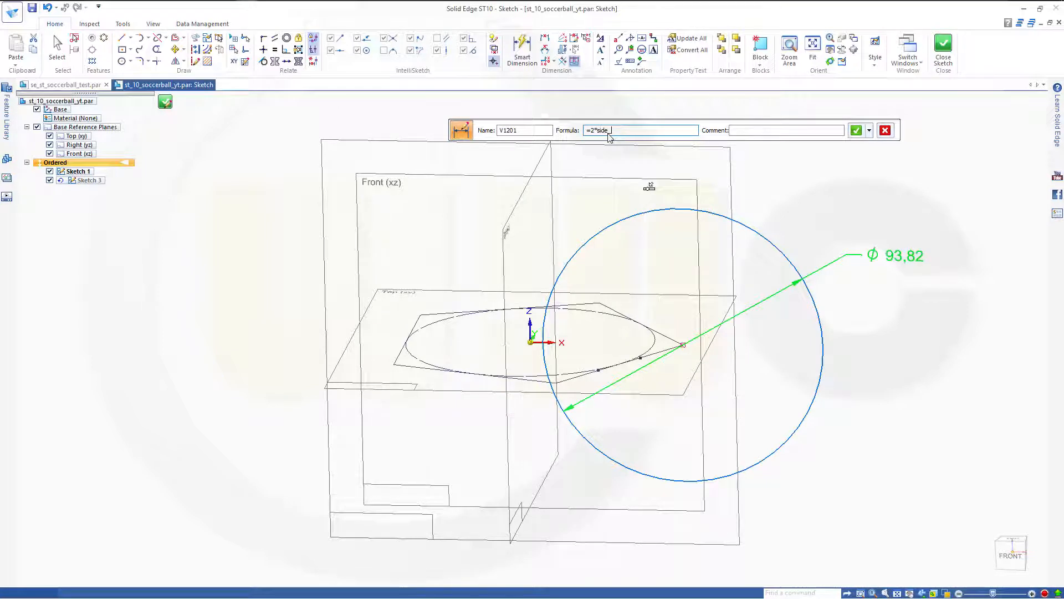
key("Return")
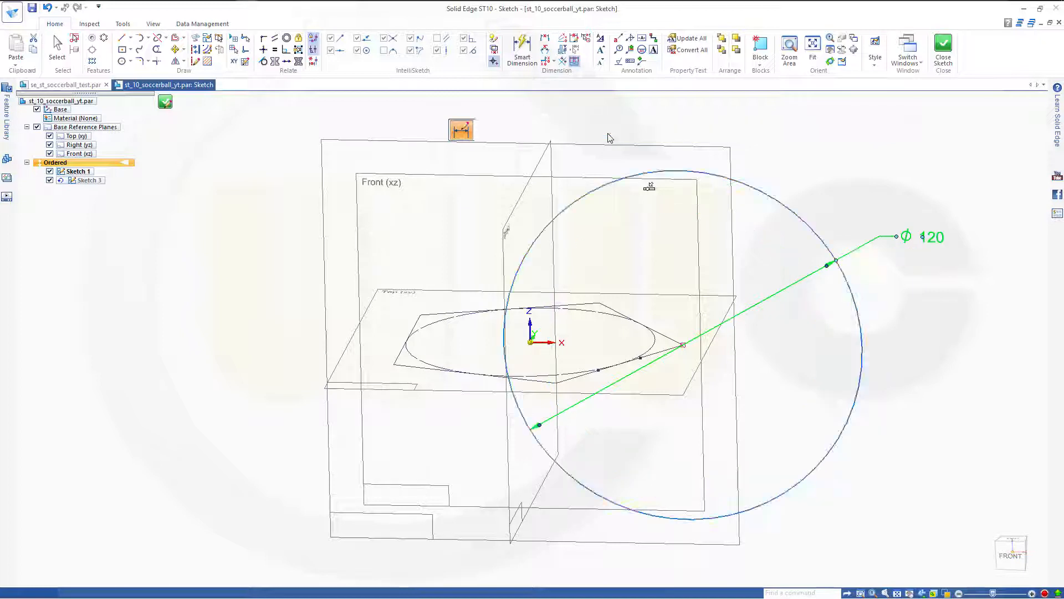
key("Escape")
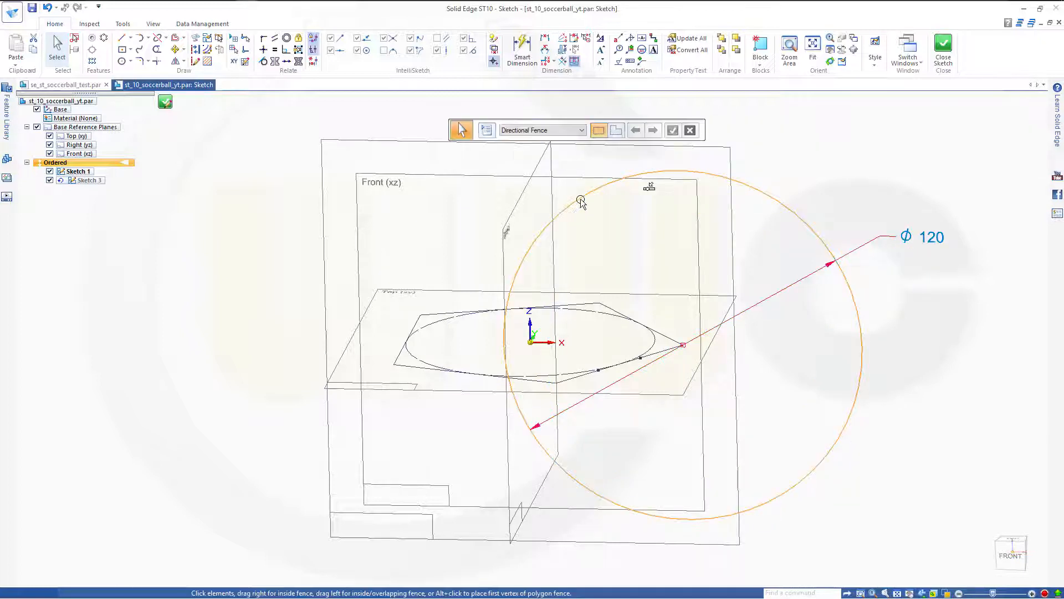
left_click(574, 195)
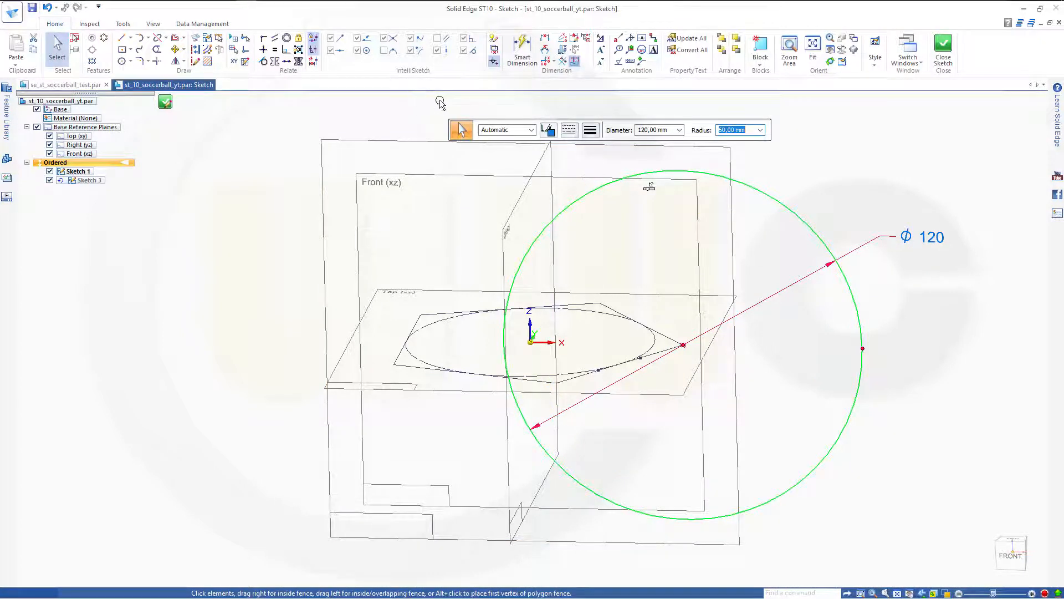
left_click(196, 51)
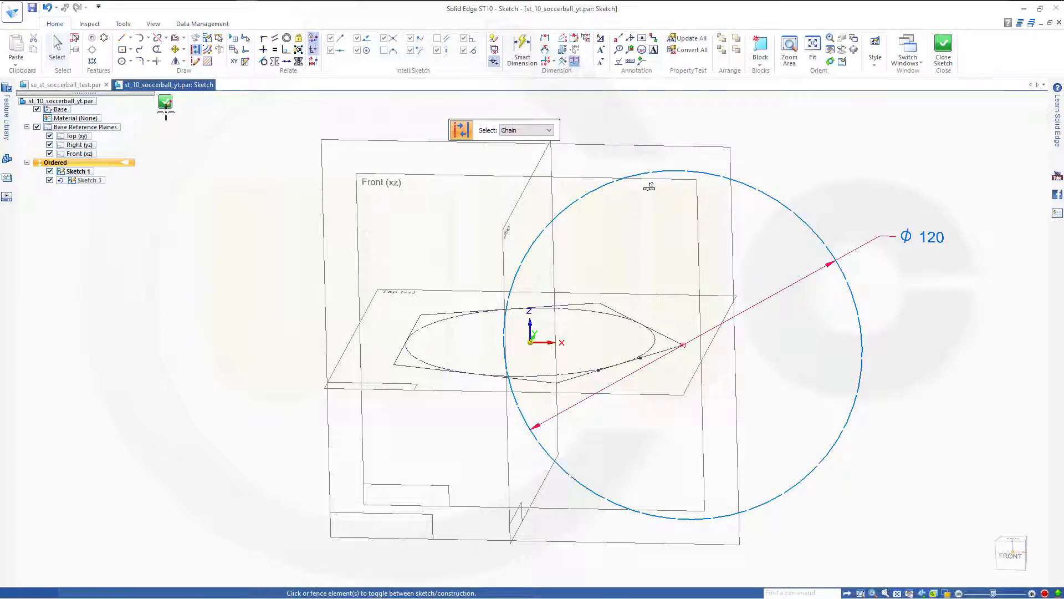
Place a sketch point on the circle's upper-left arc and align it vertically with the origin.
left_click(126, 38)
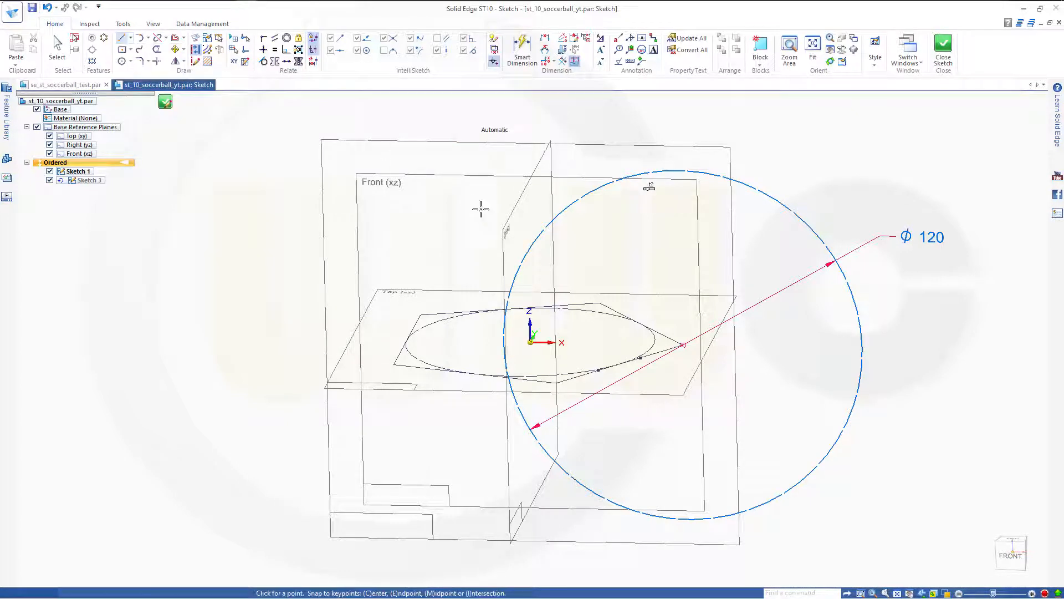
left_click(539, 236)
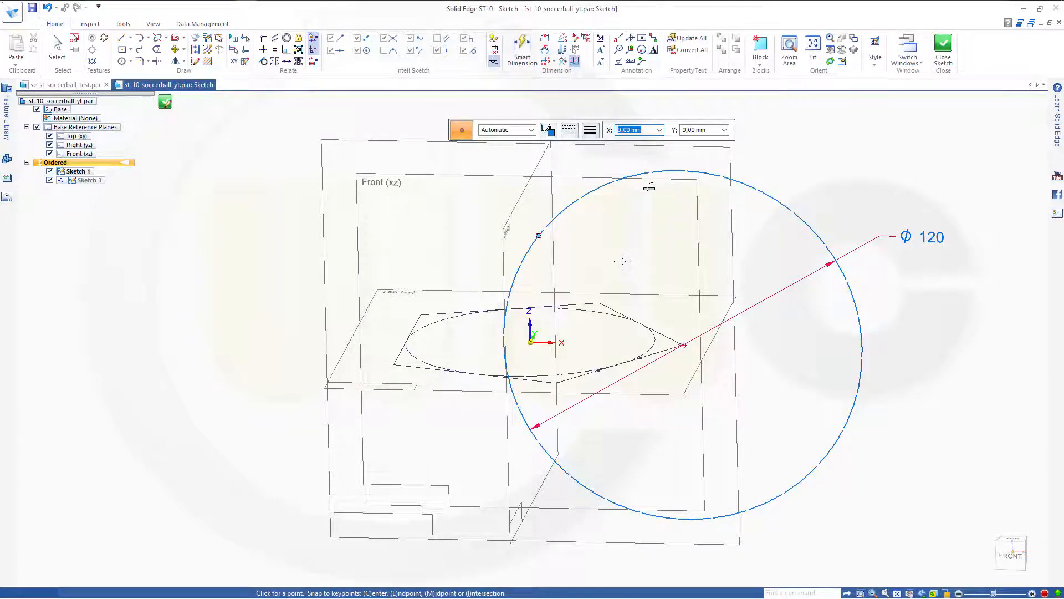
left_click(265, 51)
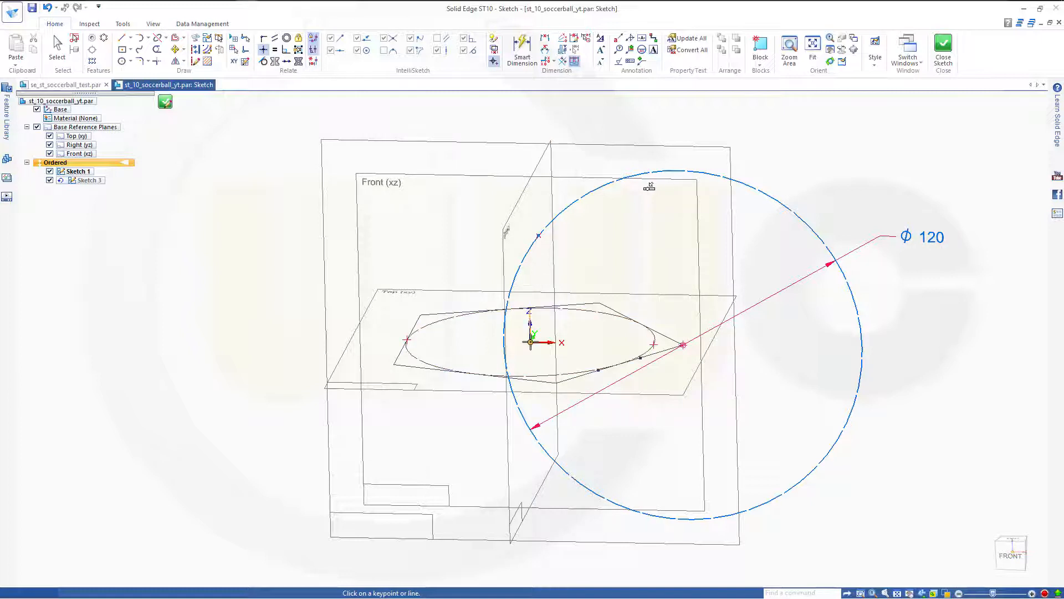
left_click(531, 342)
left_click(540, 237)
left_click(538, 235)
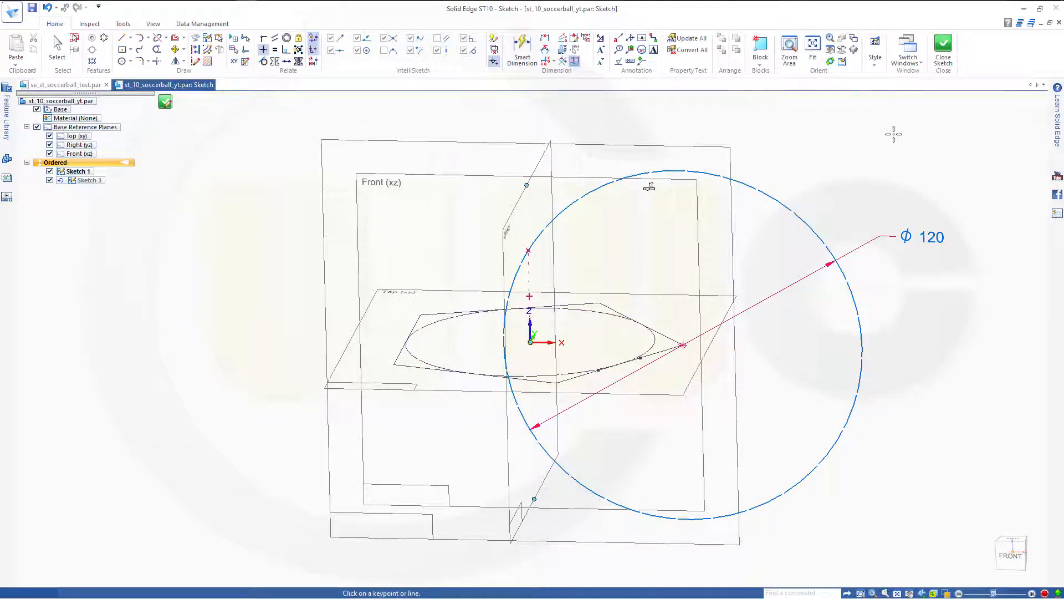
Draw a vertical line about 60 mm long downward from the origin and convert it to construction geometry.
left_click(121, 38)
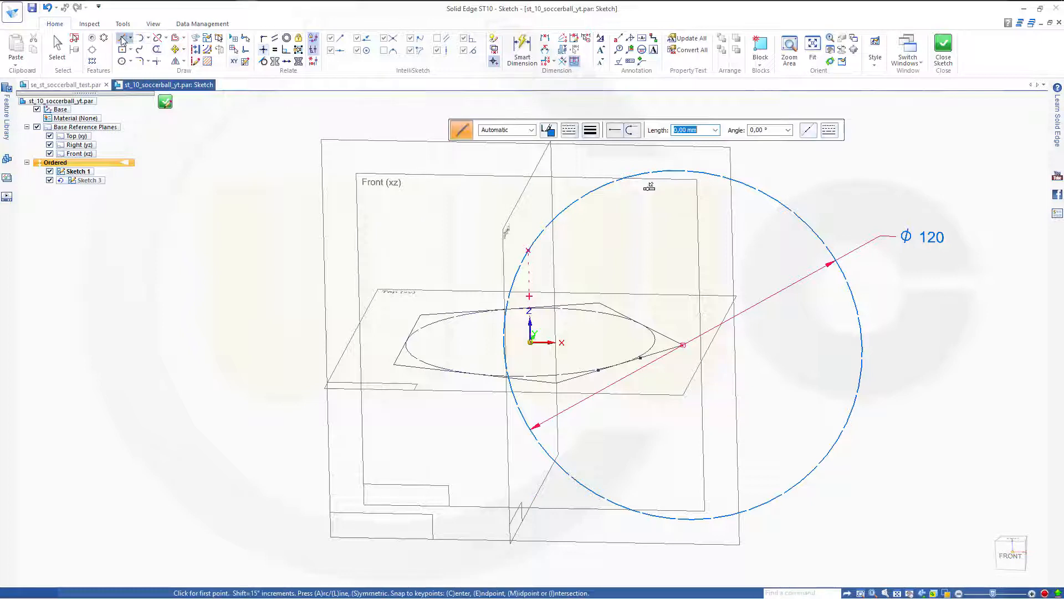
left_click(531, 343)
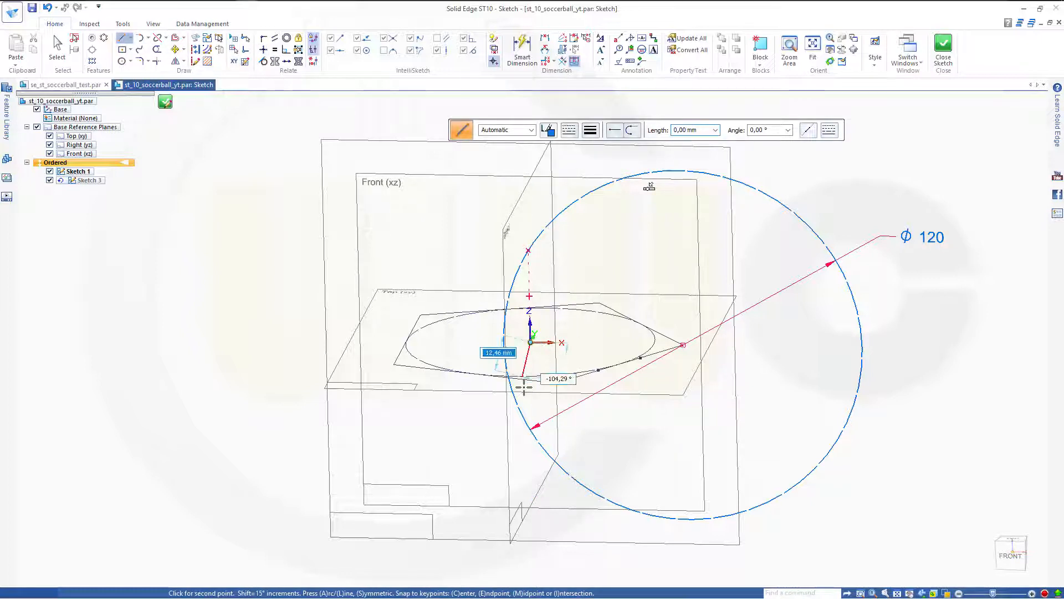
left_click(535, 515)
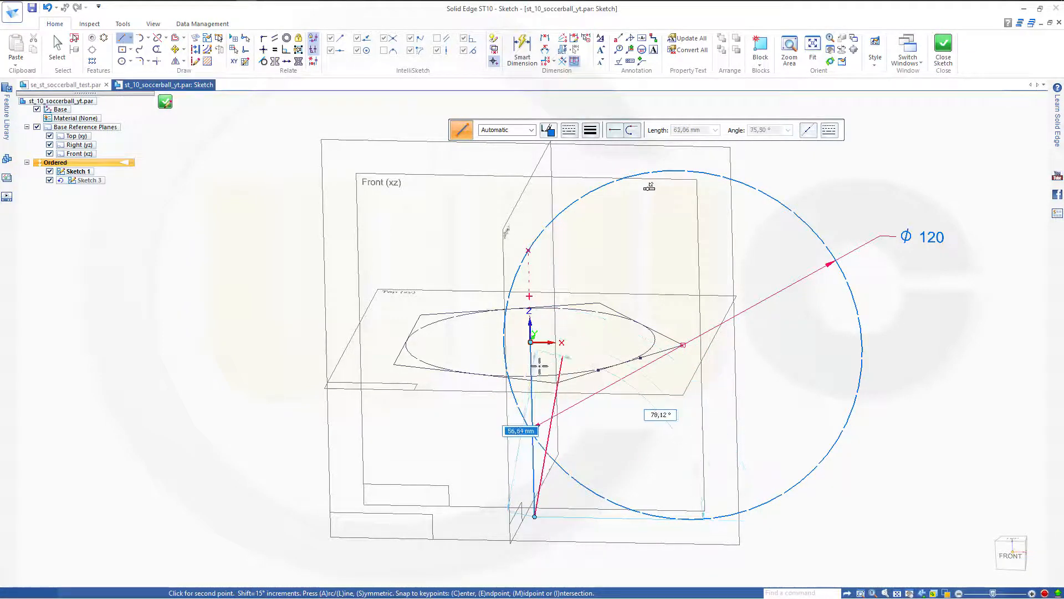
key("Escape")
left_click(532, 395)
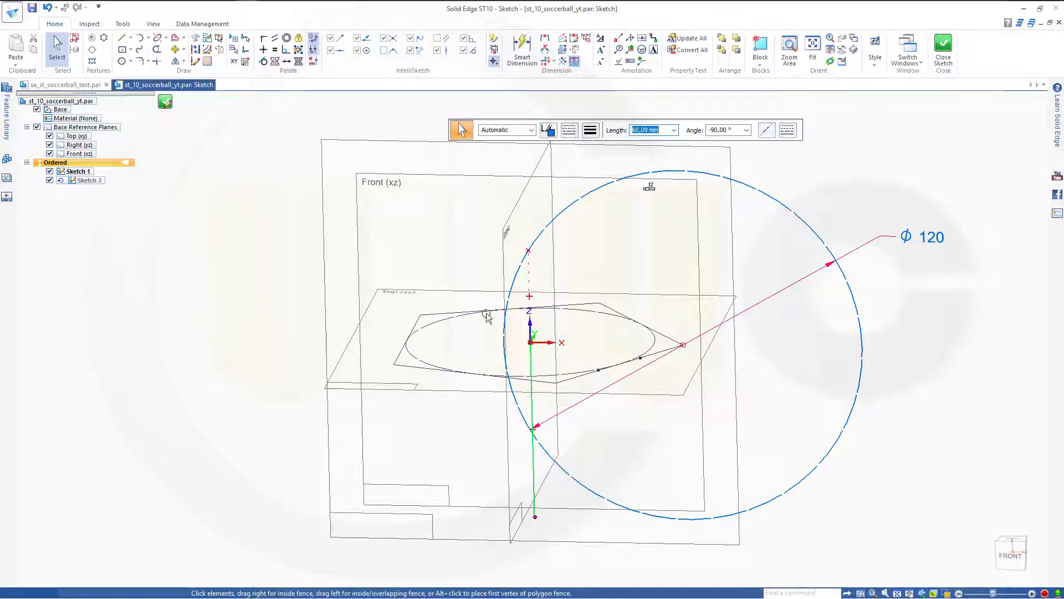
left_click(195, 50)
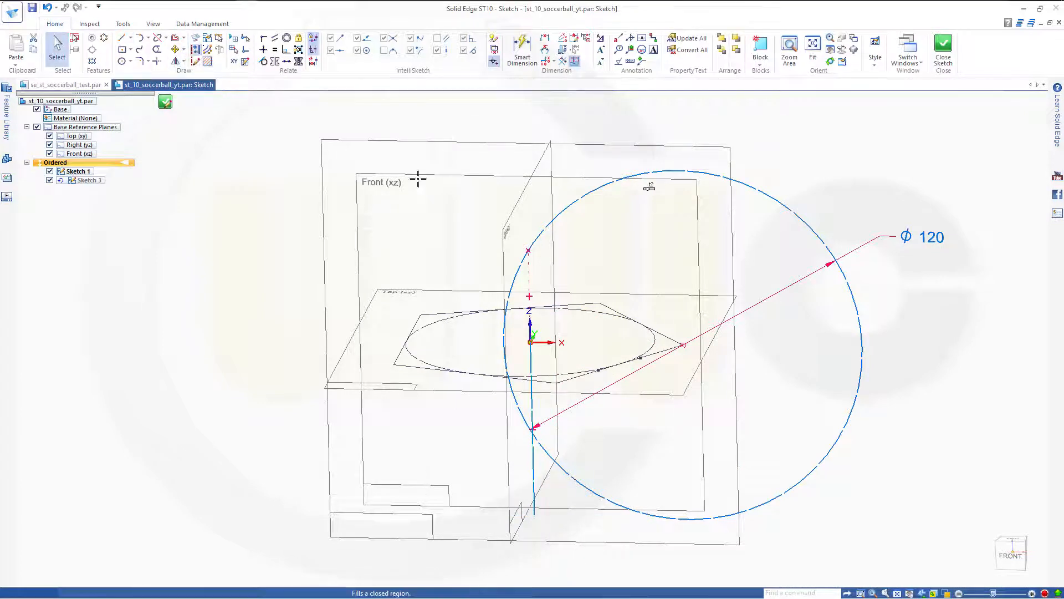
key("Escape")
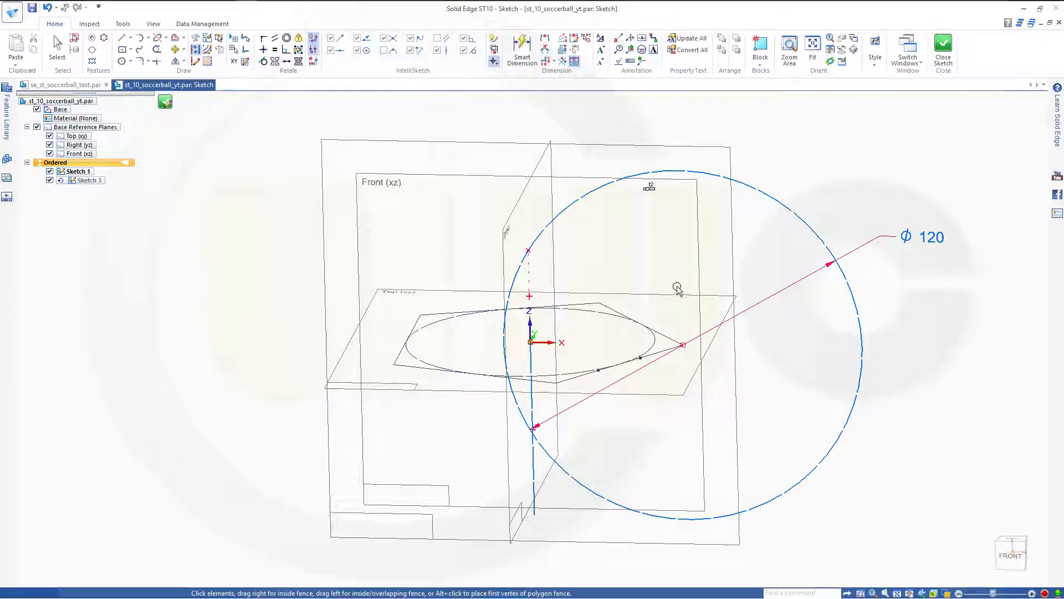
Draw a line from the point on the circle to the pentagon's rightmost vertex and convert it to construction geometry.
left_click(122, 37)
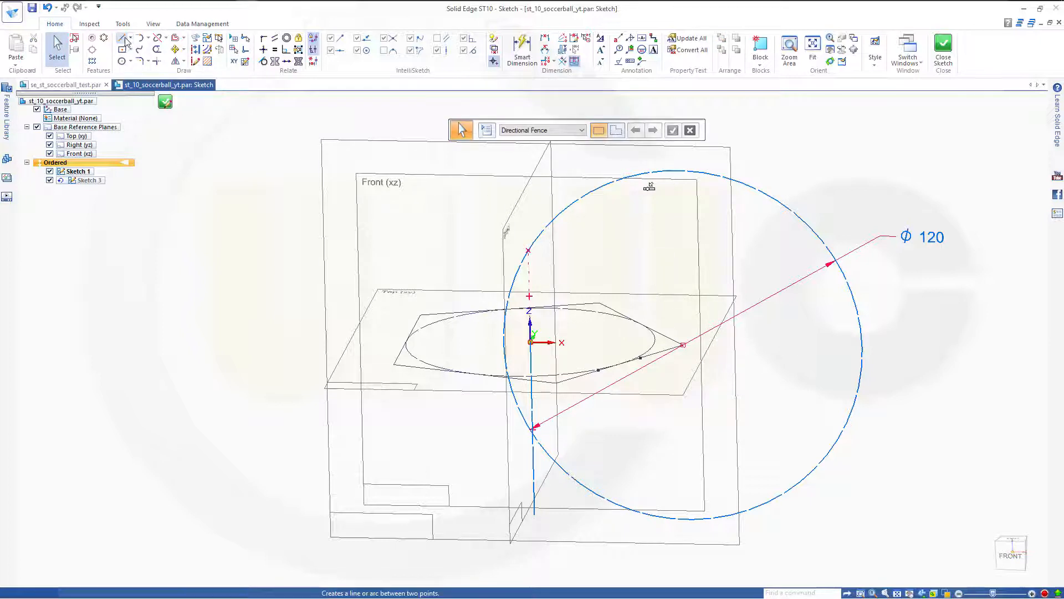
left_click(529, 251)
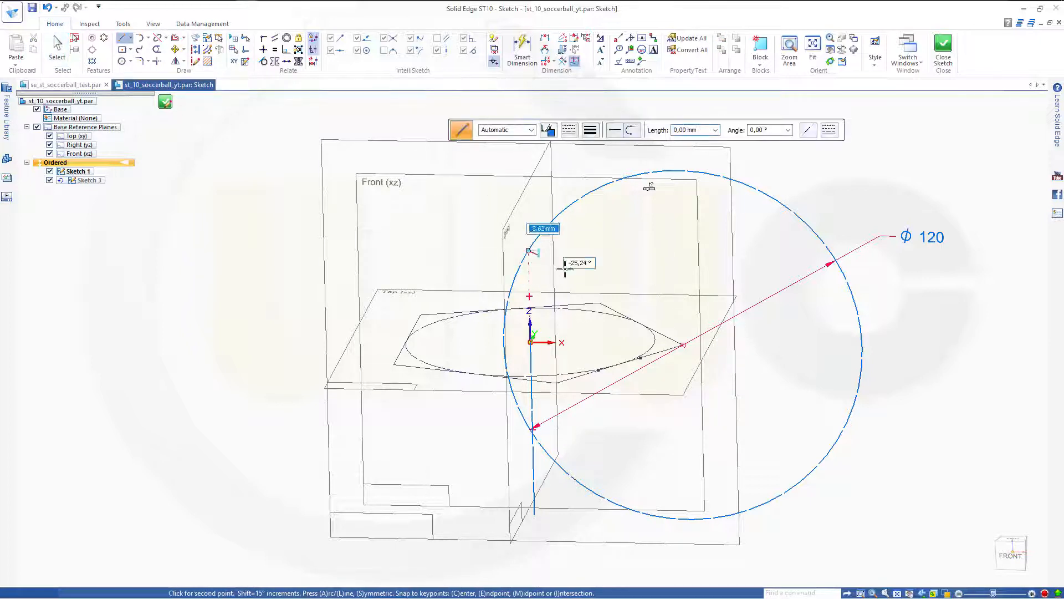
left_click(674, 338)
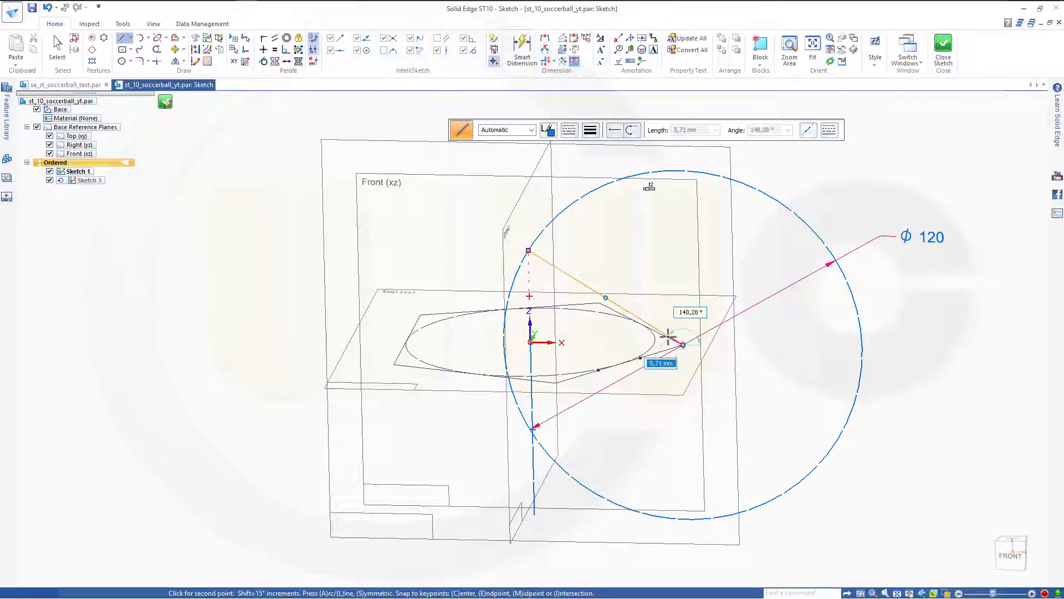
key("Escape")
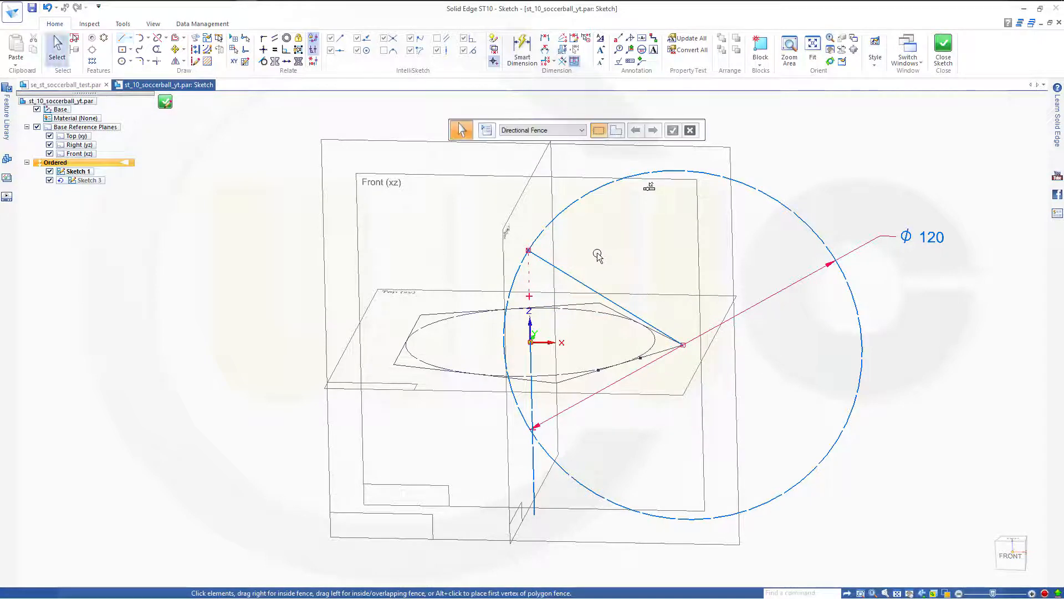
left_click(573, 282)
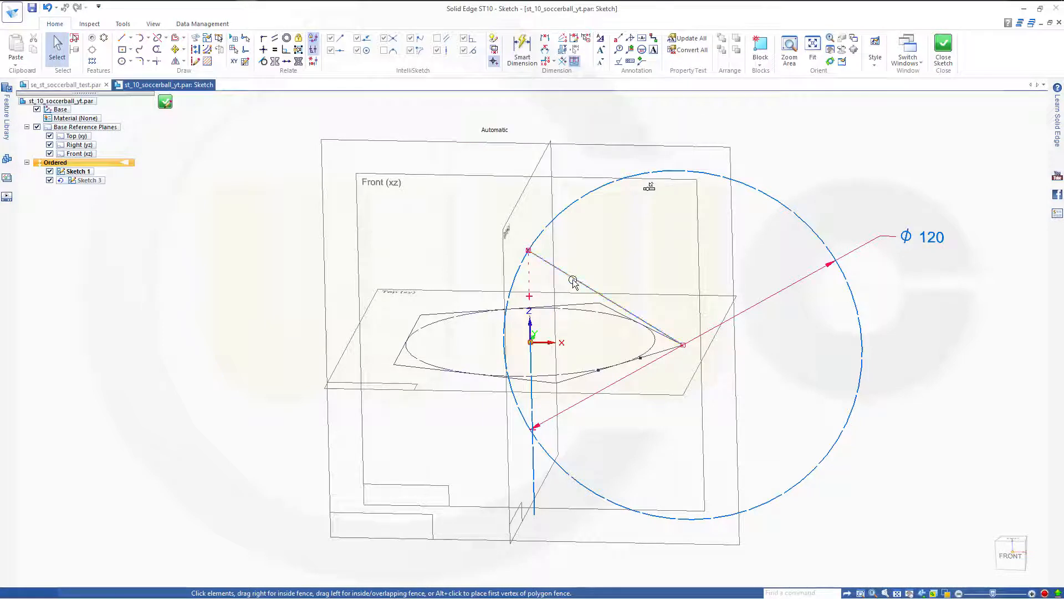
left_click(197, 53)
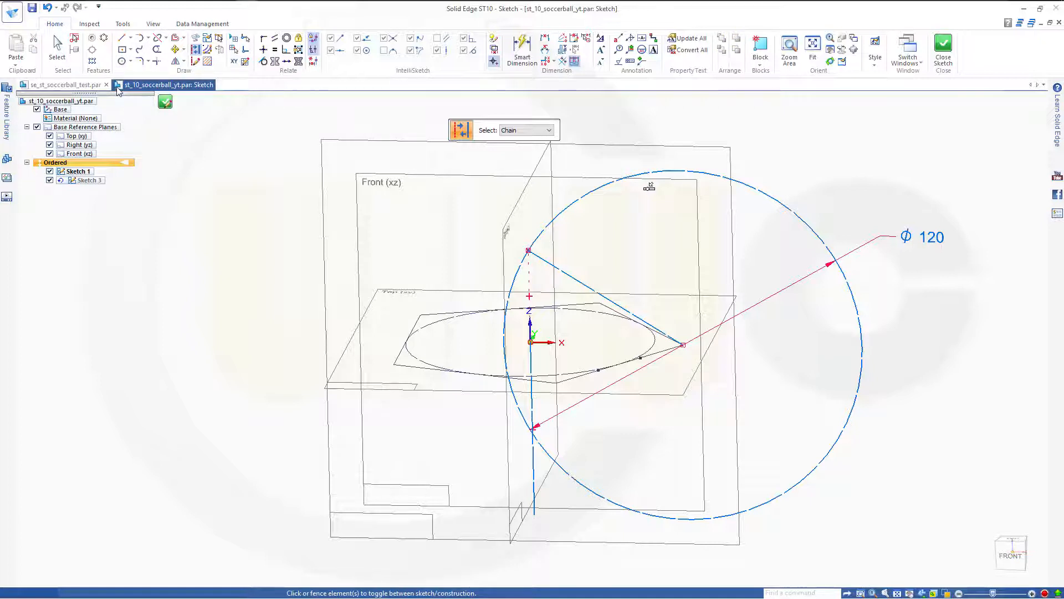
Place a free sketch point just above the slanted construction line, in its upper half.
left_click(131, 38)
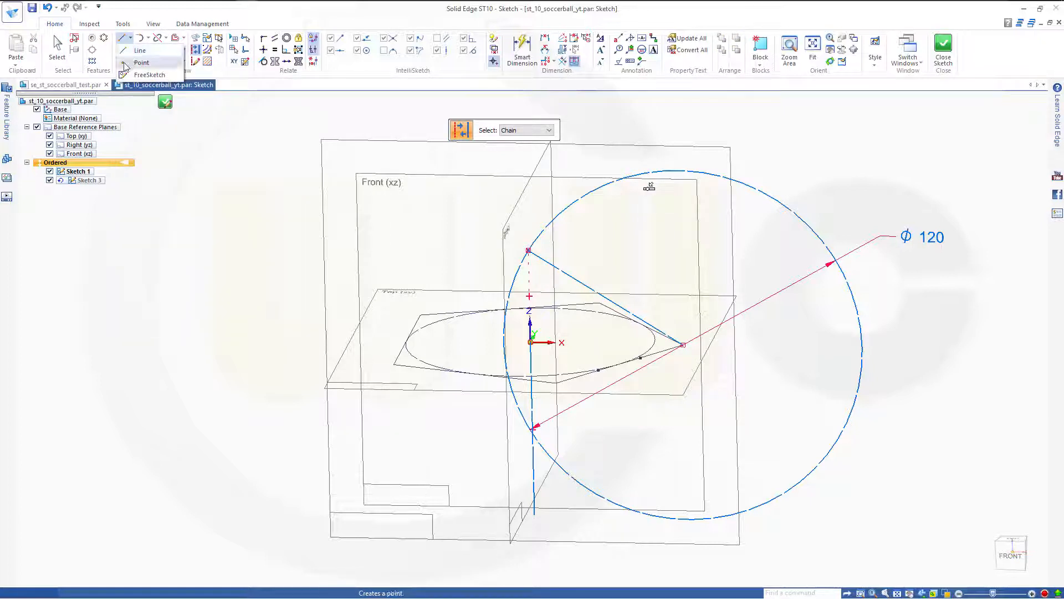
left_click(141, 63)
left_click(592, 260)
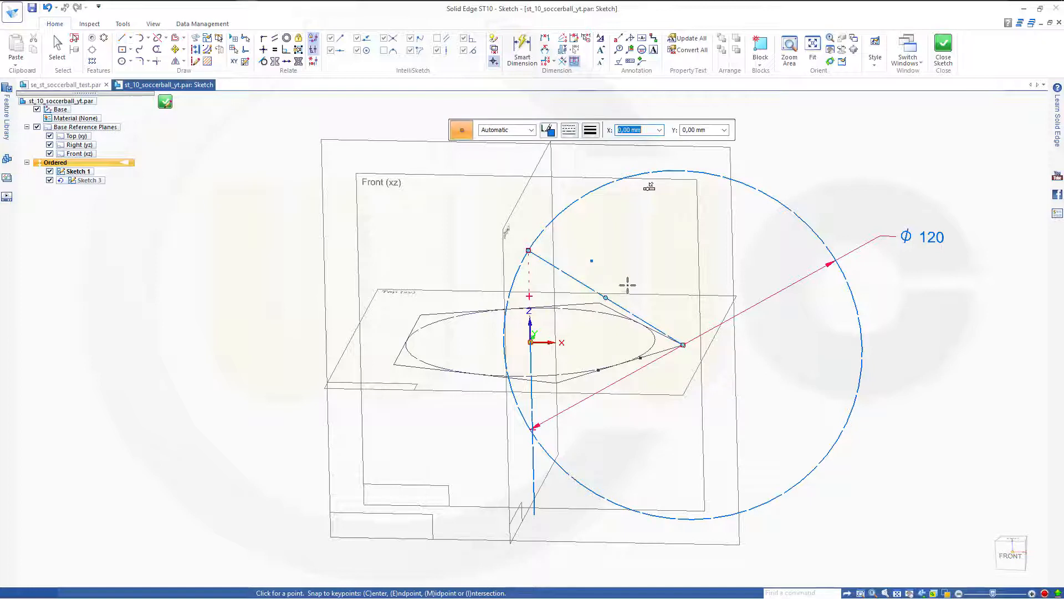
Dimension the distance between the slanted construction line's upper endpoint and the free sketch point.
key("d")
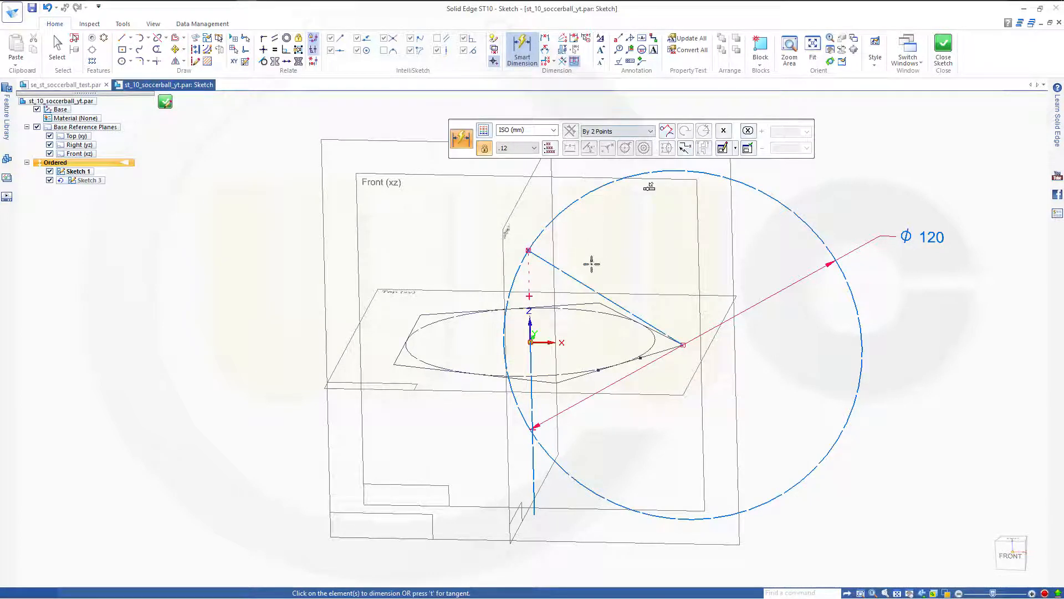
right_click(528, 250)
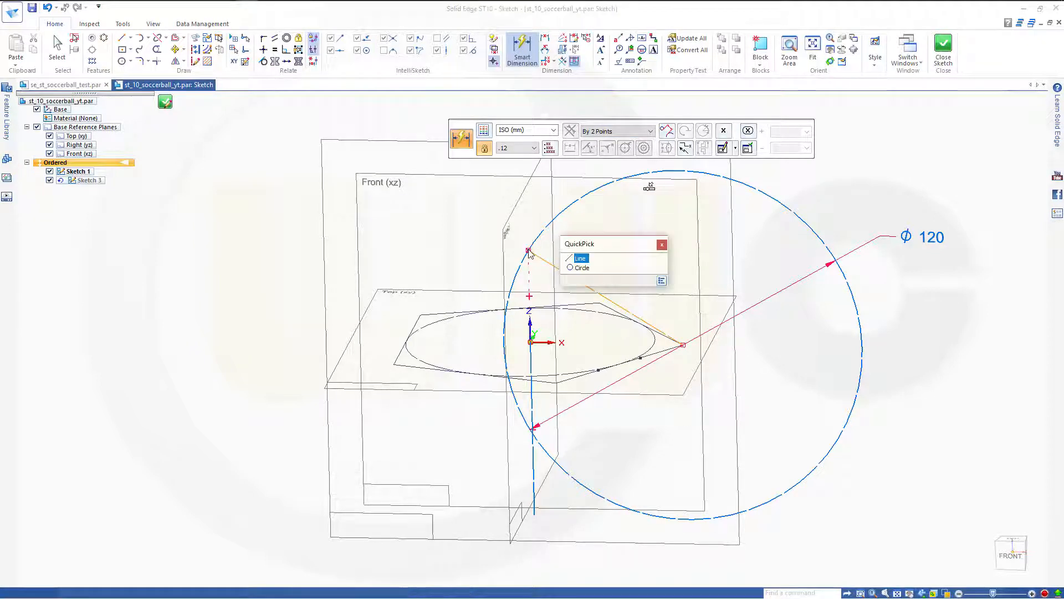
left_click(579, 259)
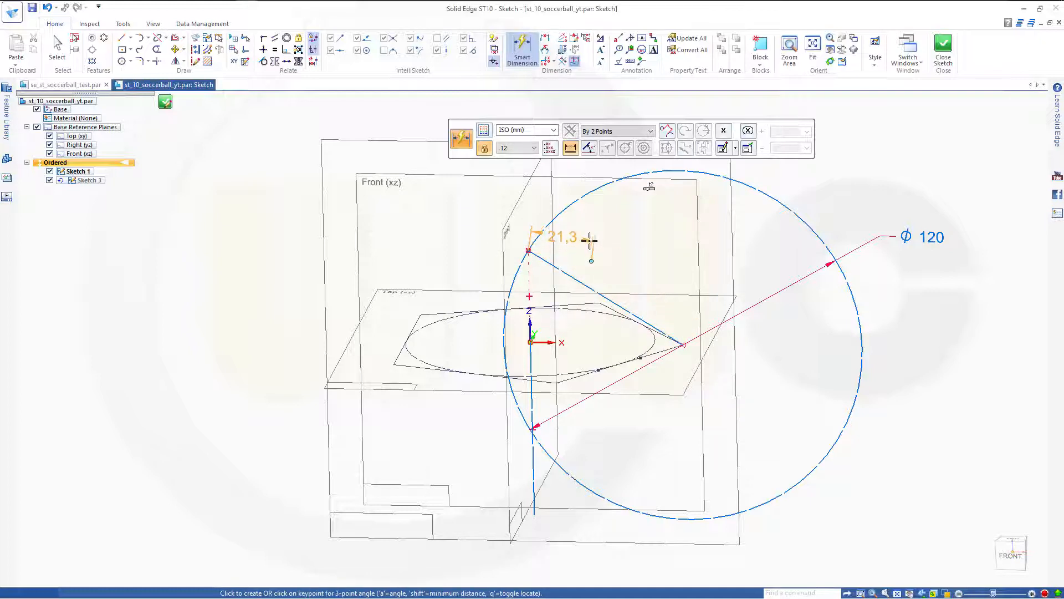
left_click(586, 239)
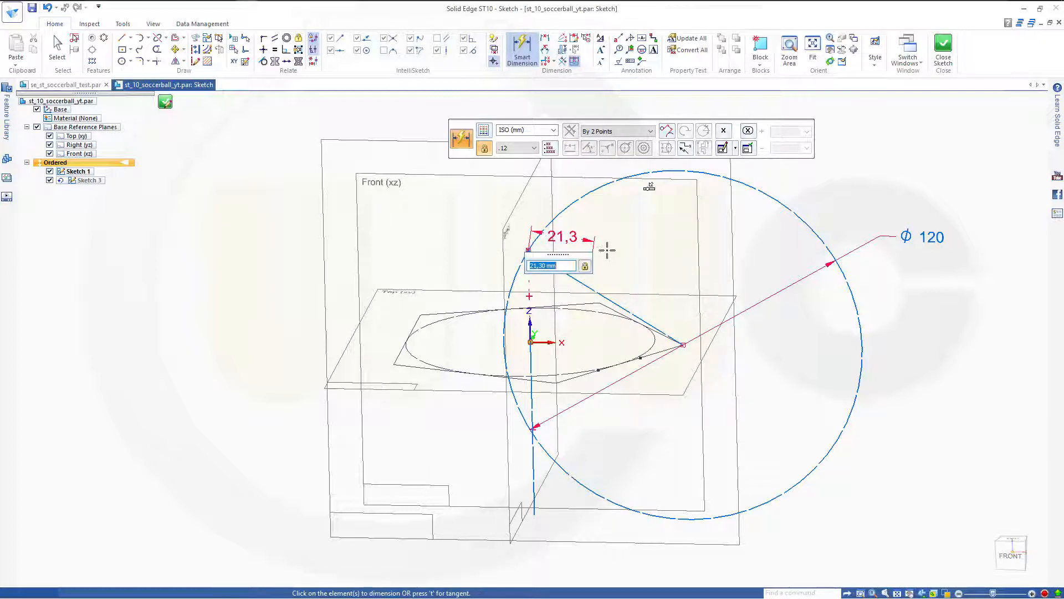
key("Return")
key("Escape")
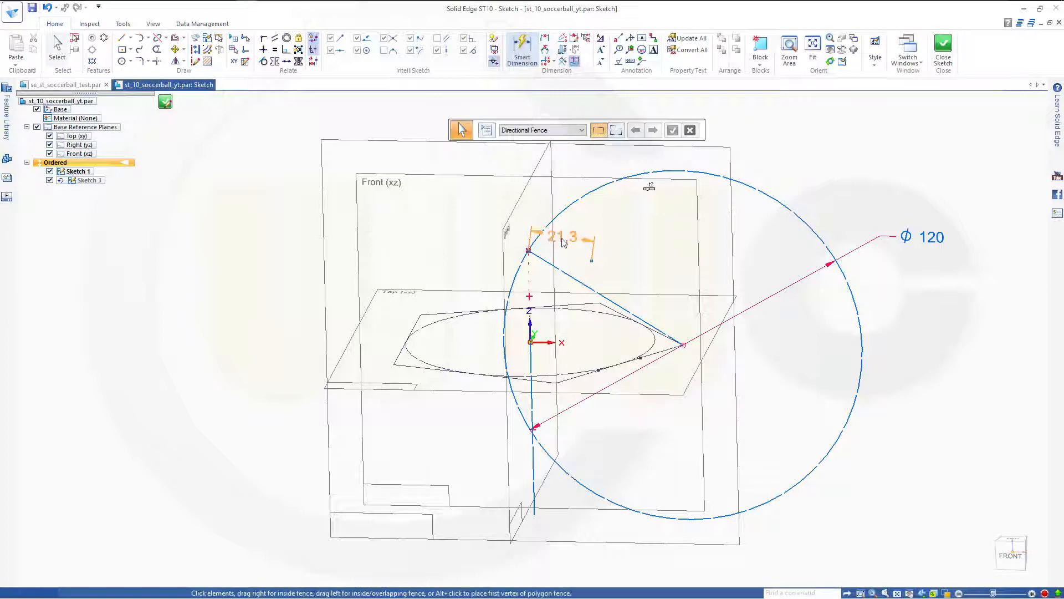
Link the free sketch point's distance dimension to the formula =side_length/3.
left_click(562, 239)
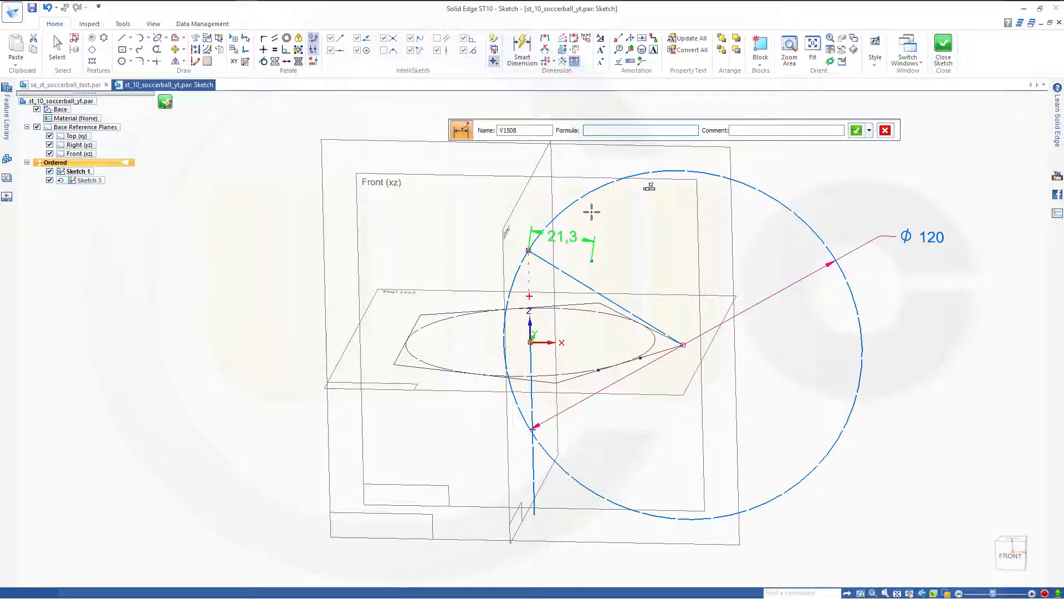
type("=side_leng")
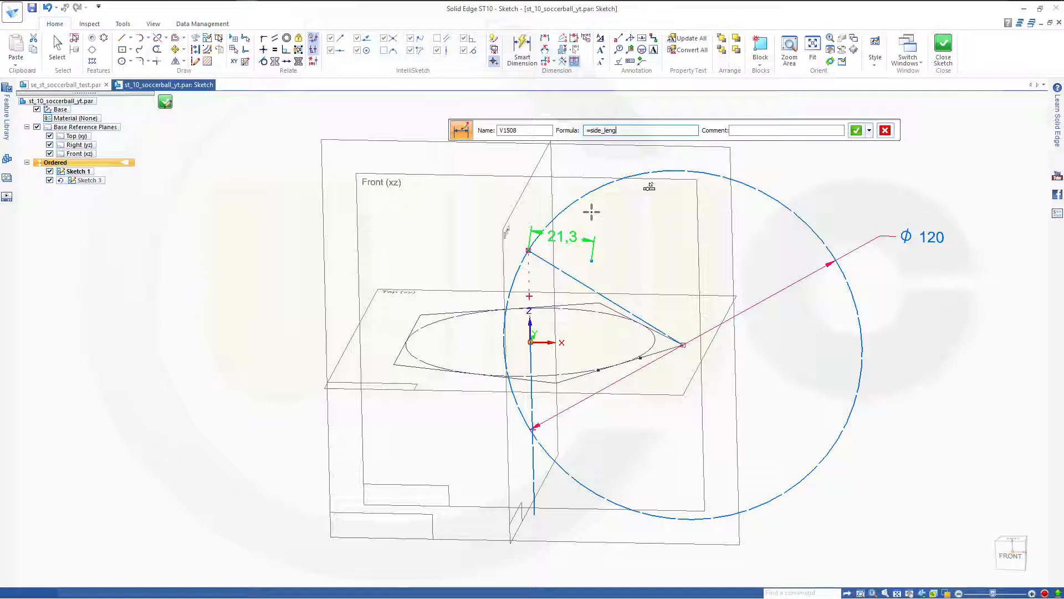
type("th/2")
key("Return")
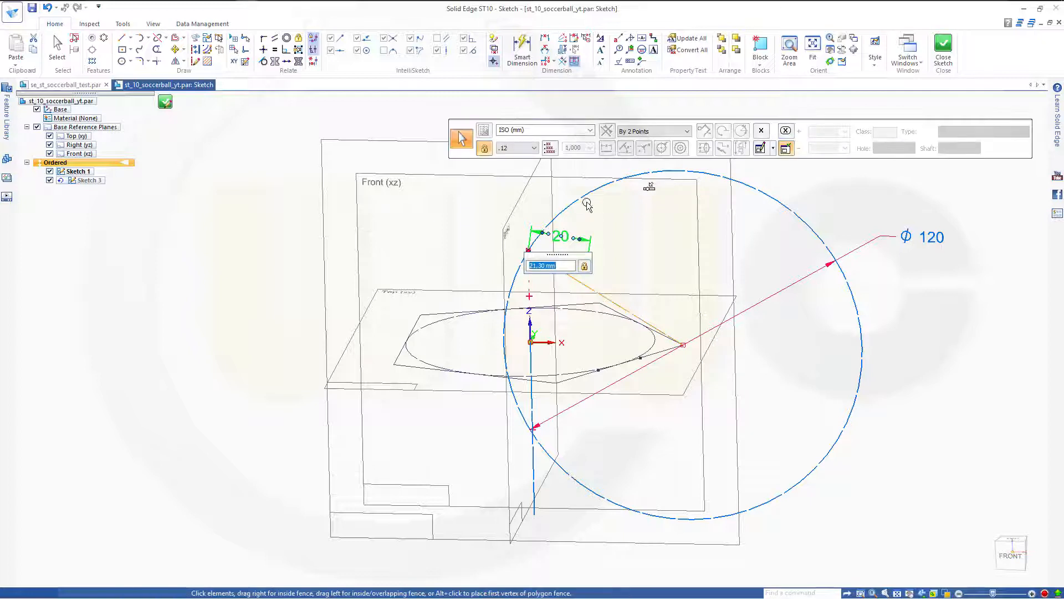
key("Escape")
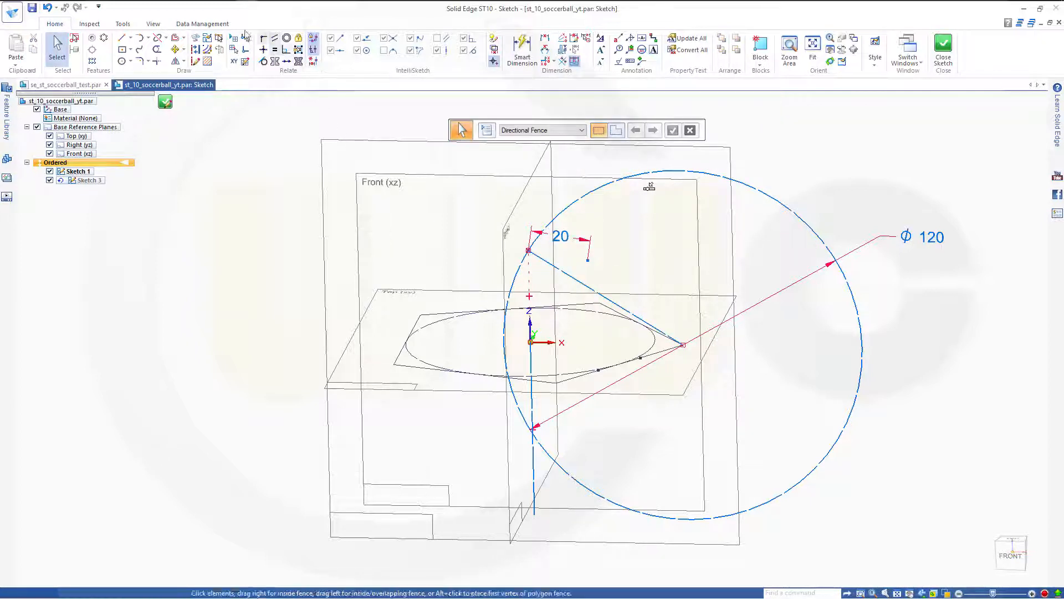
Connect the free sketch point to the slanted construction line and finish the front-plane sketch.
left_click(263, 42)
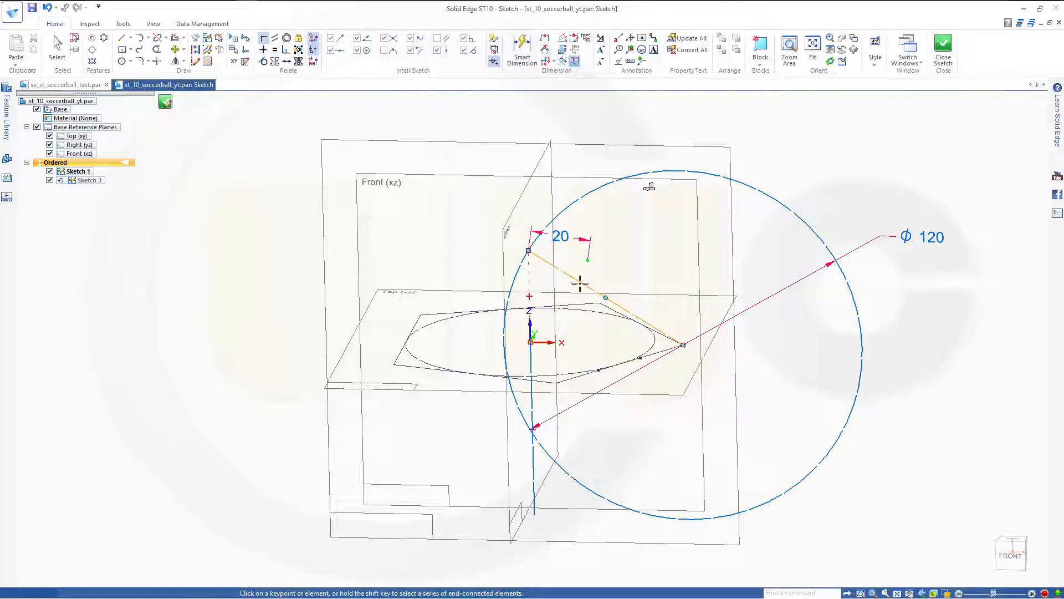
left_click(606, 298)
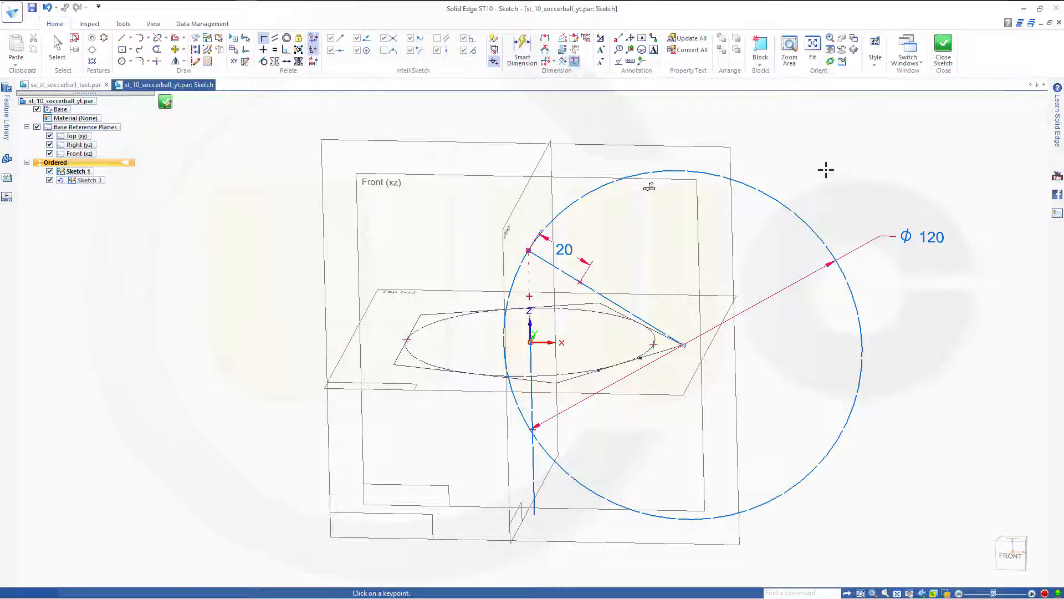
left_click(946, 65)
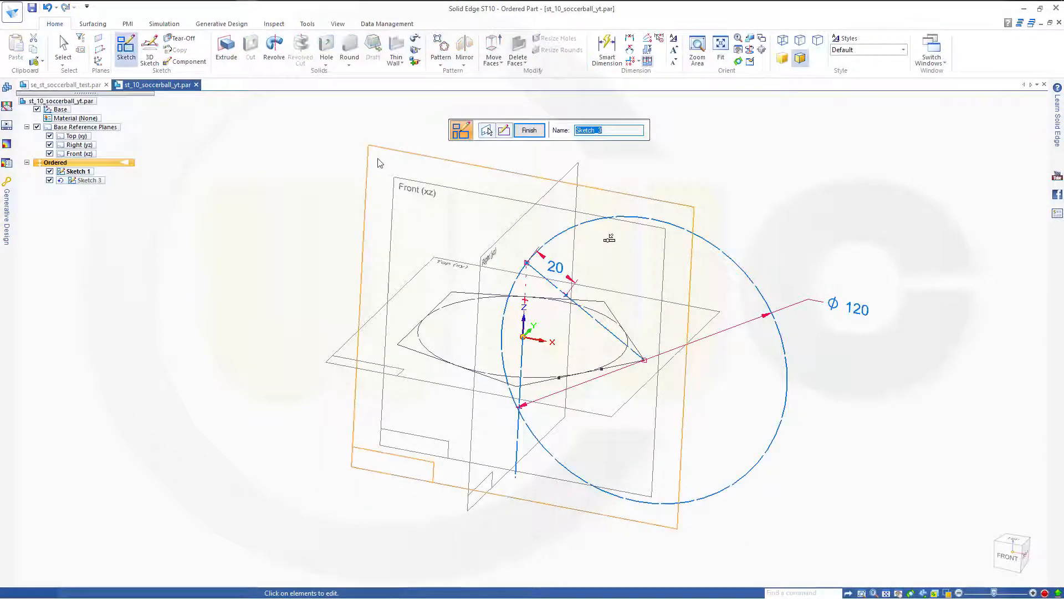
left_click(529, 130)
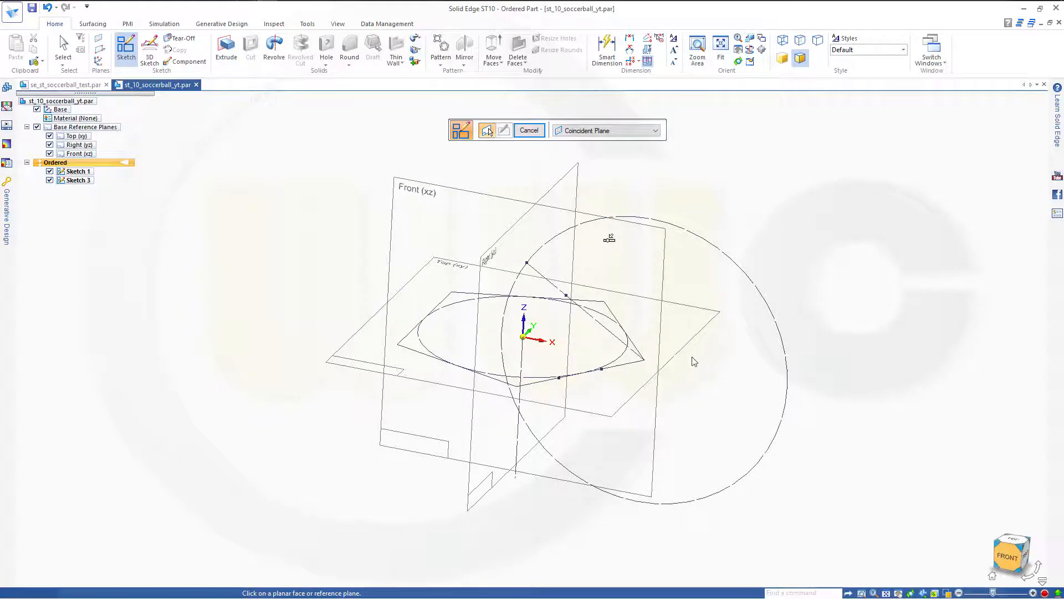
Start a 3D sketch and draw a line from the slanted construction line's upper endpoint to the pentagon's front vertex.
middle_click_drag(625, 351, 650, 377)
mouse_move(598, 250)
middle_mouse_down()
mouse_move(611, 221)
mouse_move(571, 240)
mouse_move(607, 266)
mouse_move(578, 282)
middle_mouse_up()
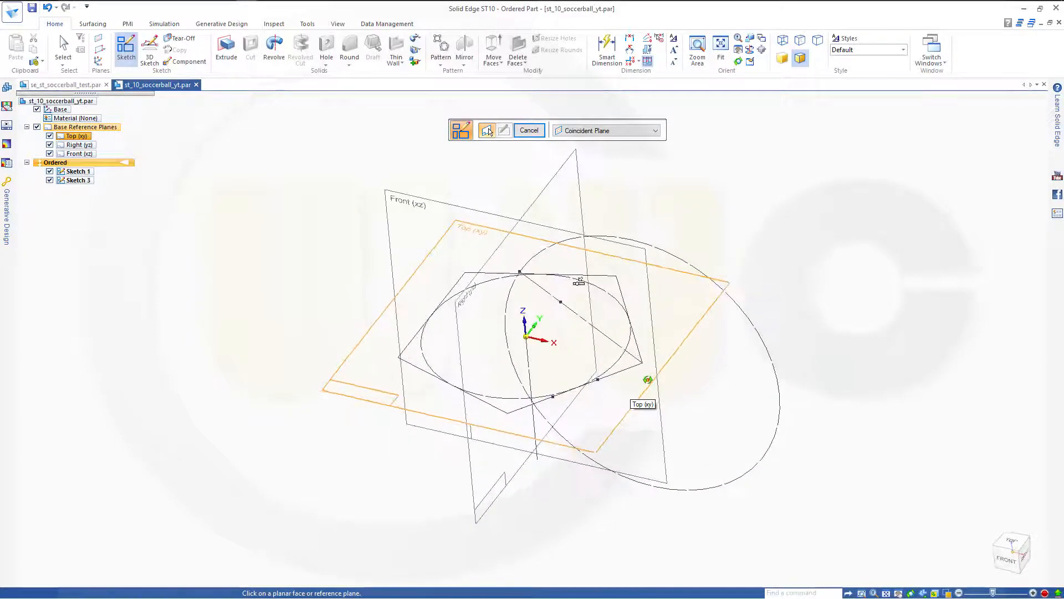
left_click(150, 53)
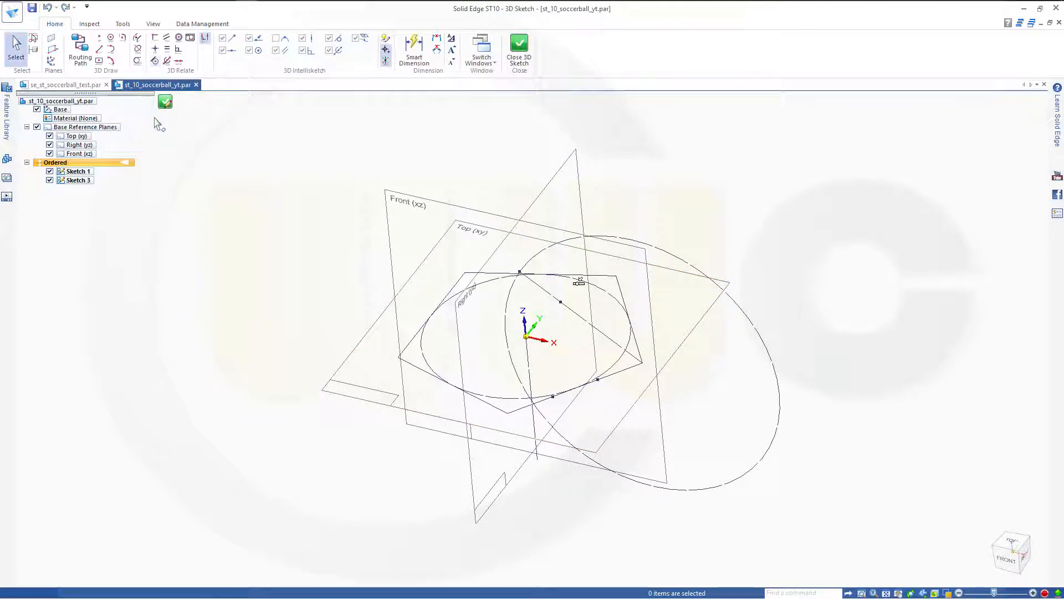
left_click(99, 50)
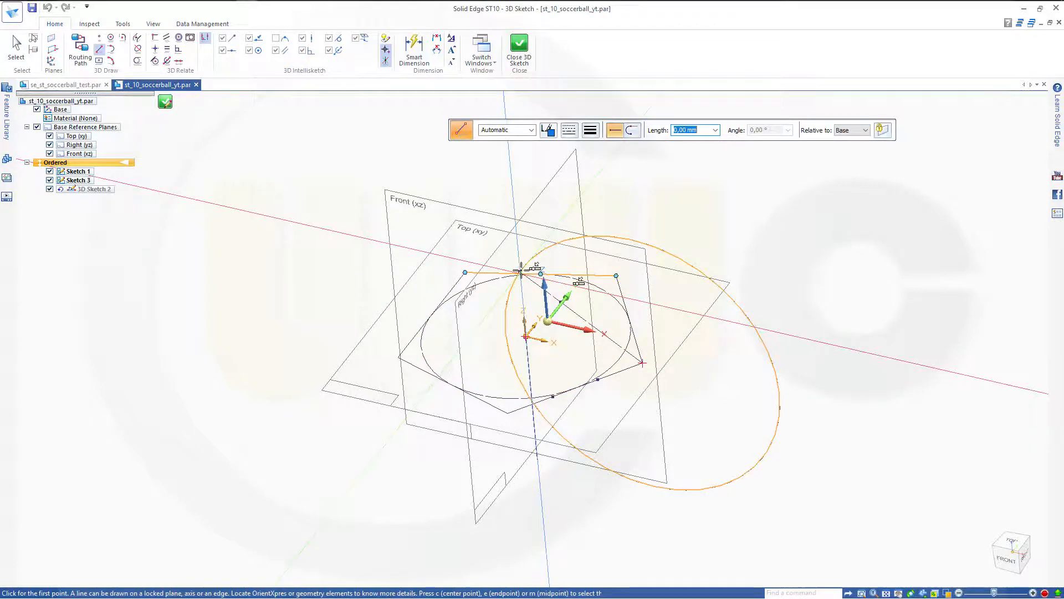
right_click(521, 270)
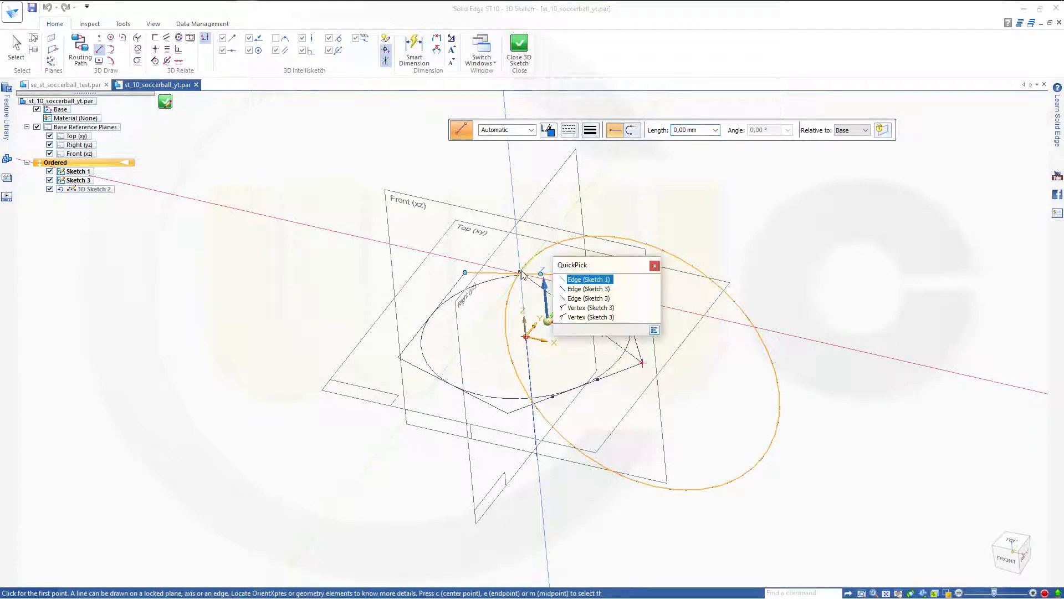
left_click(576, 310)
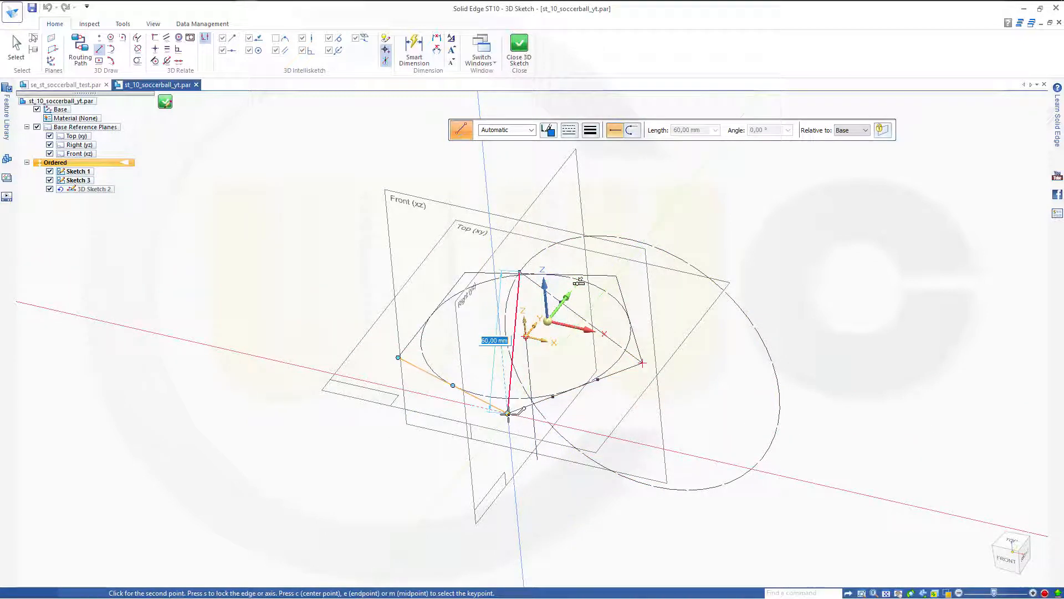
right_click(508, 413)
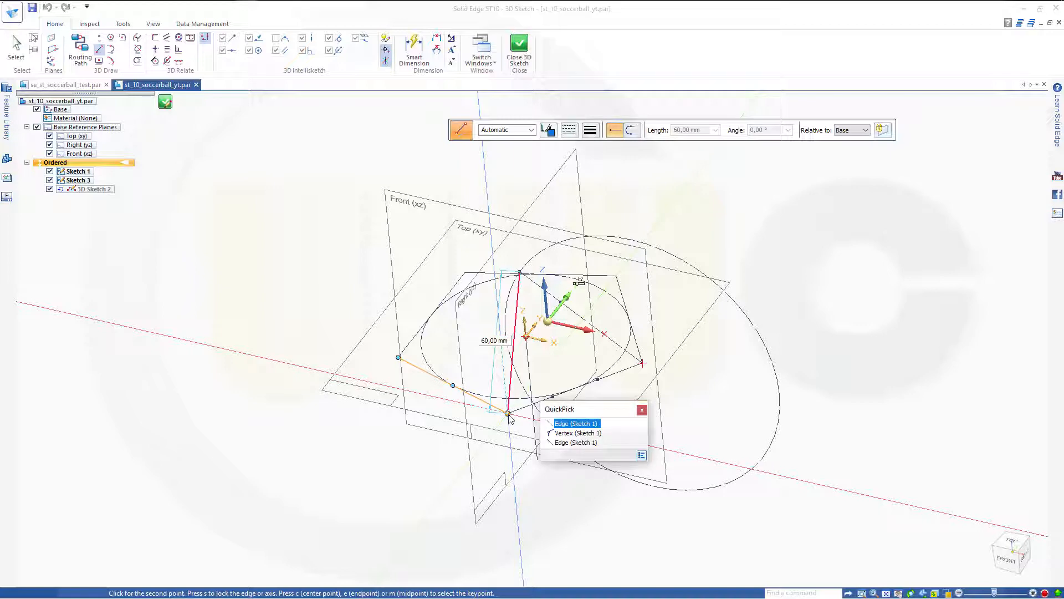
left_click(577, 432)
scroll(586, 367, "up", 3)
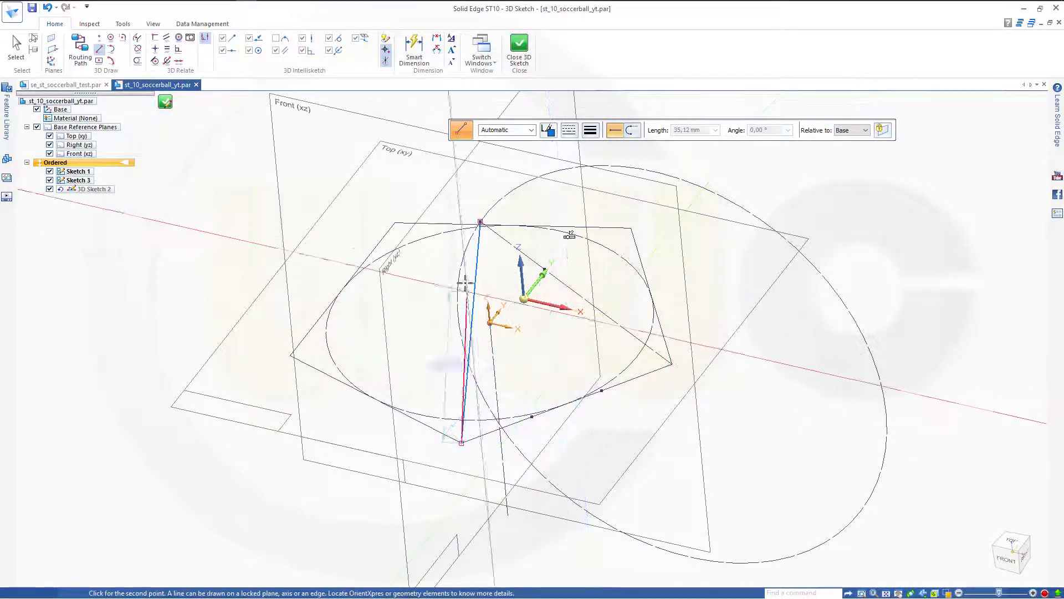
left_click(479, 222)
key("Escape")
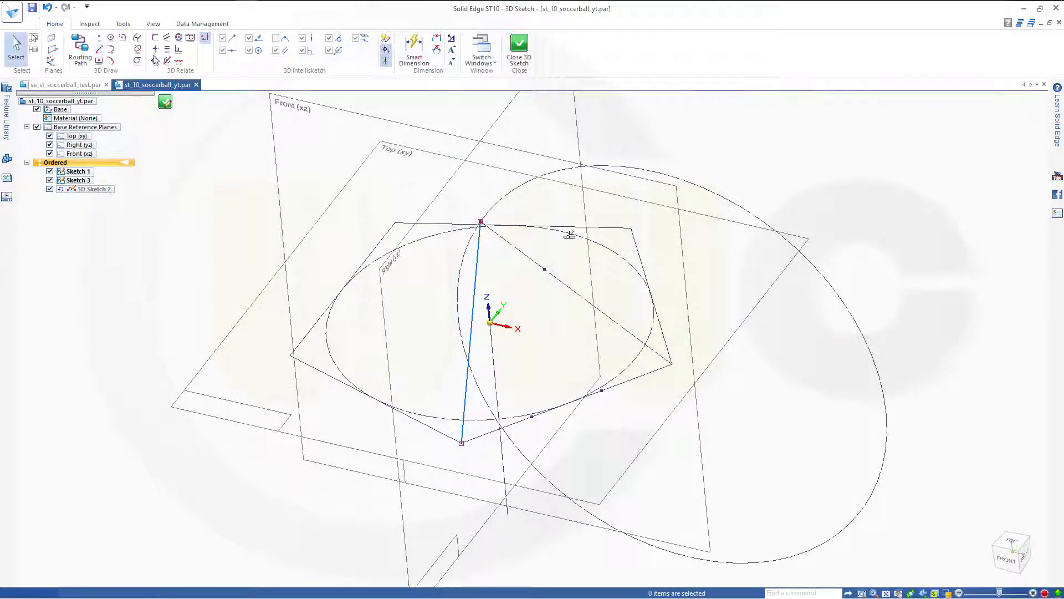
left_click(99, 48)
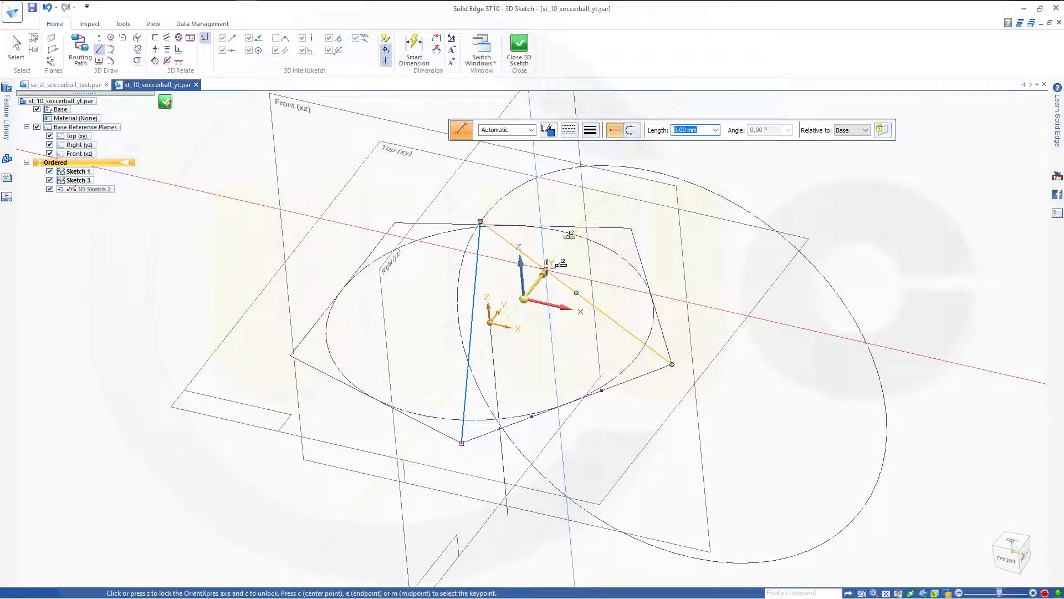
left_click(545, 268)
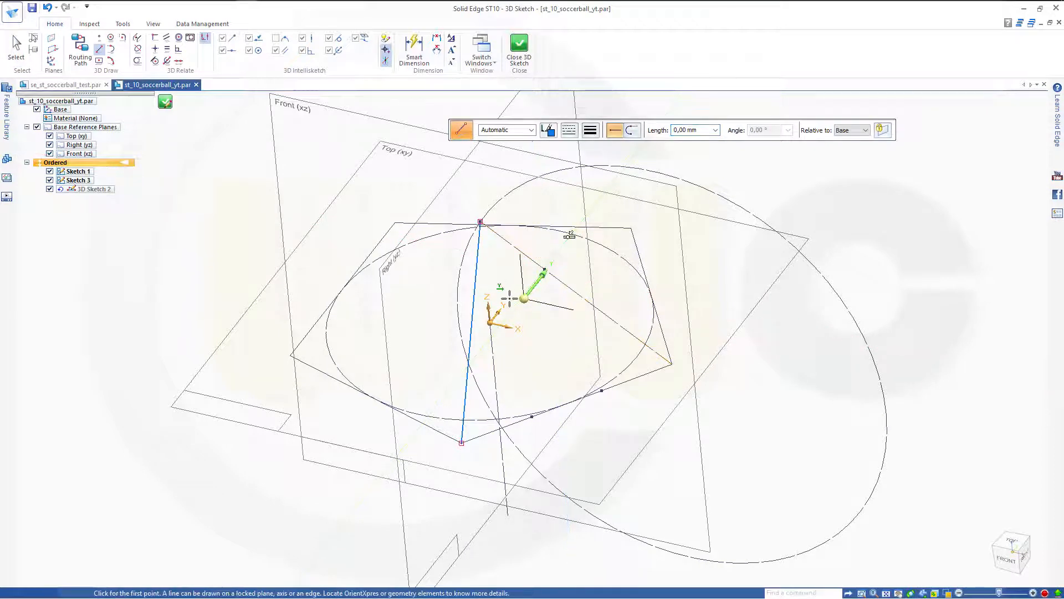
left_click(545, 269)
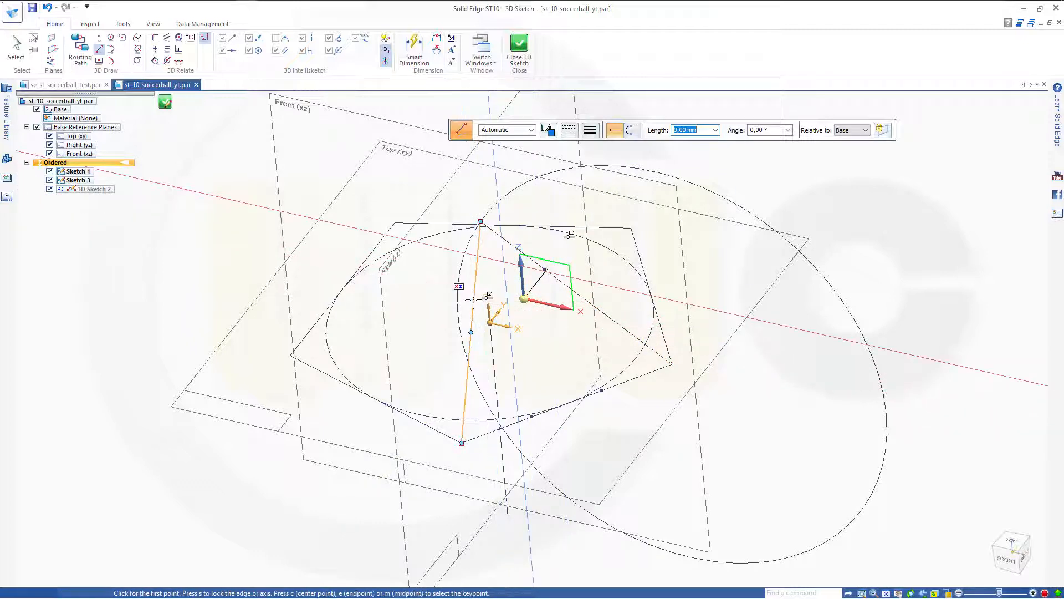
scroll(552, 280, "down", 2)
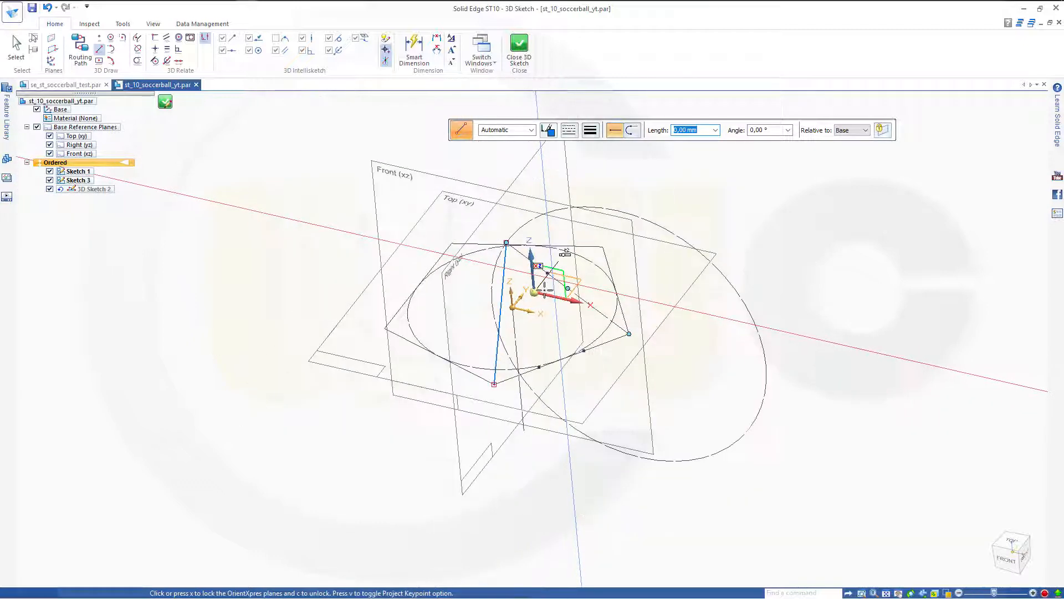
scroll(544, 289, "up", 7)
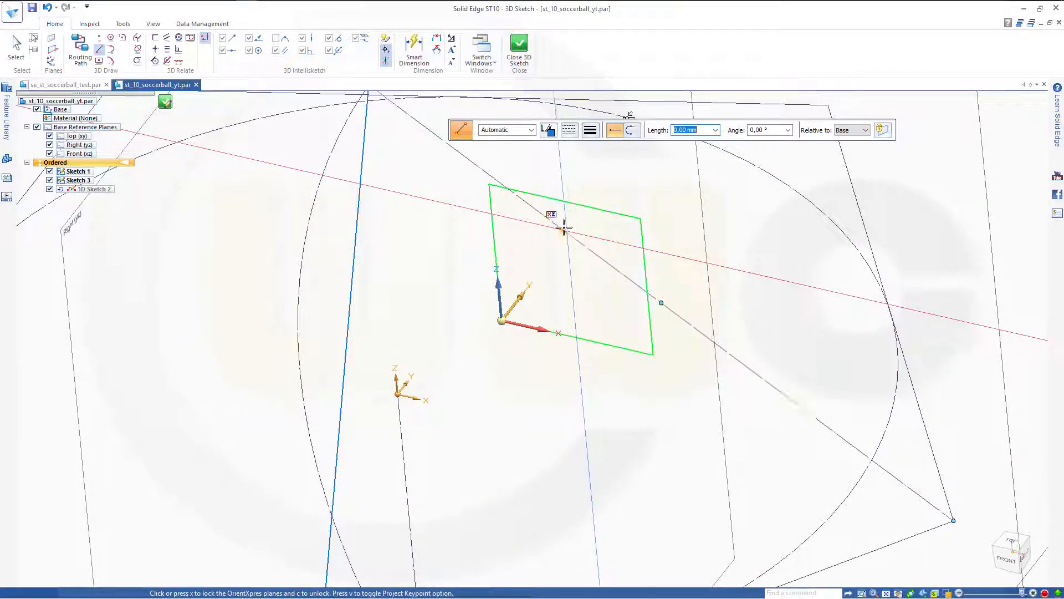
right_click(564, 229)
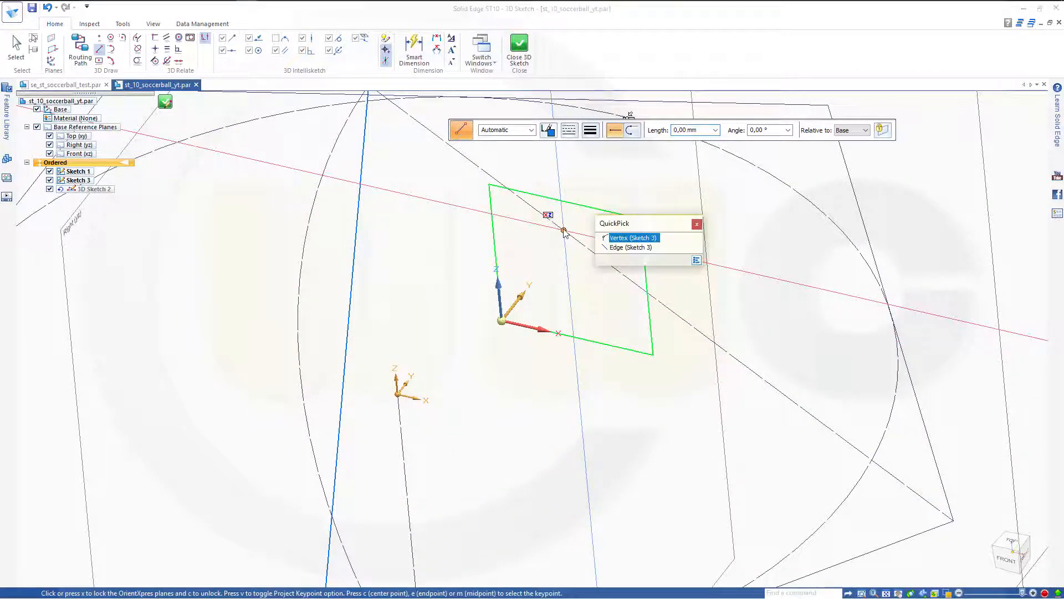
left_click(612, 242)
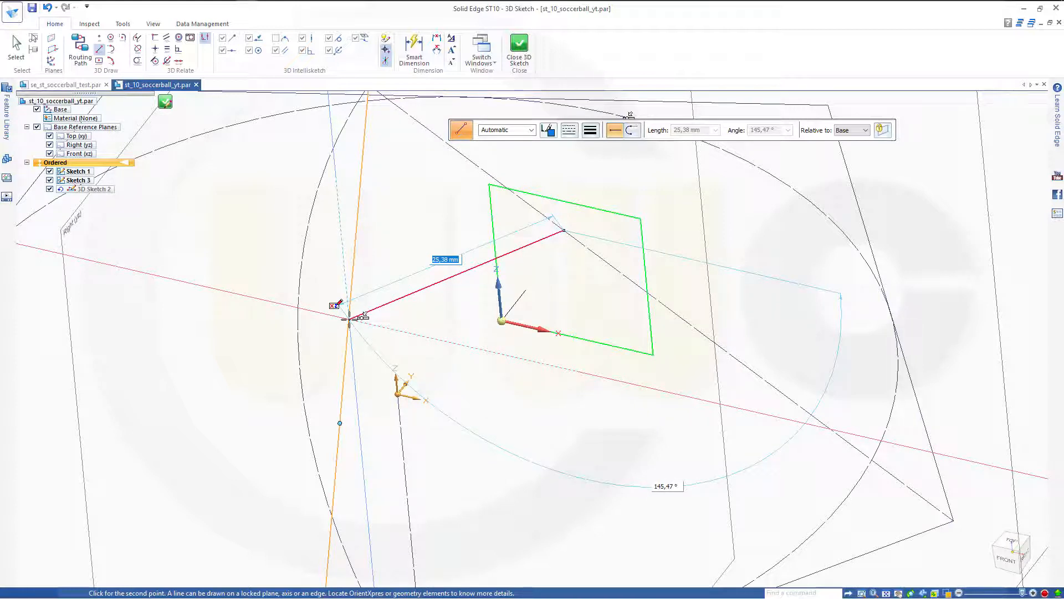
left_click(349, 323)
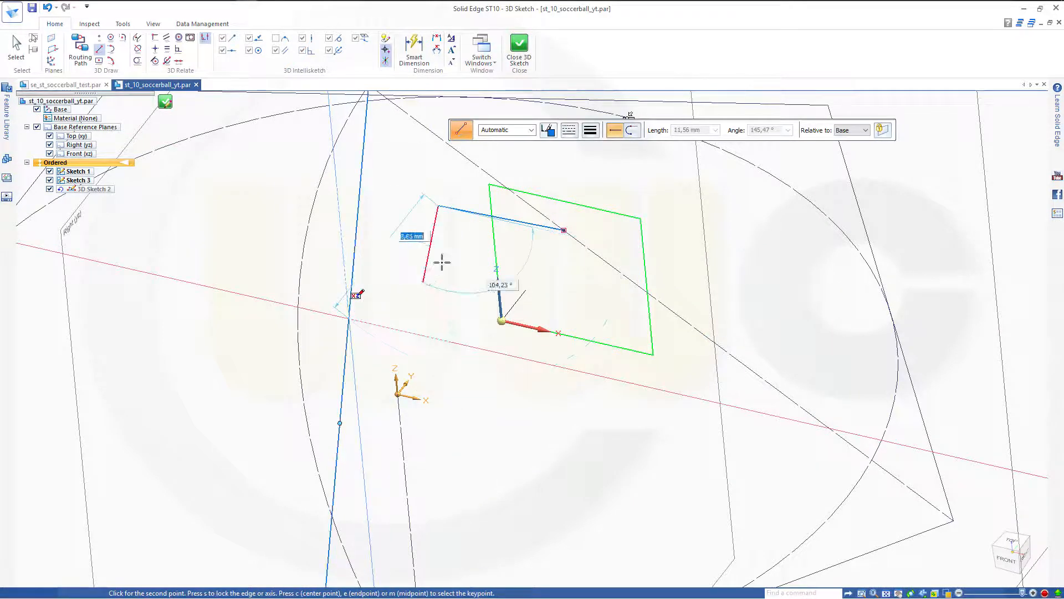
key("Escape")
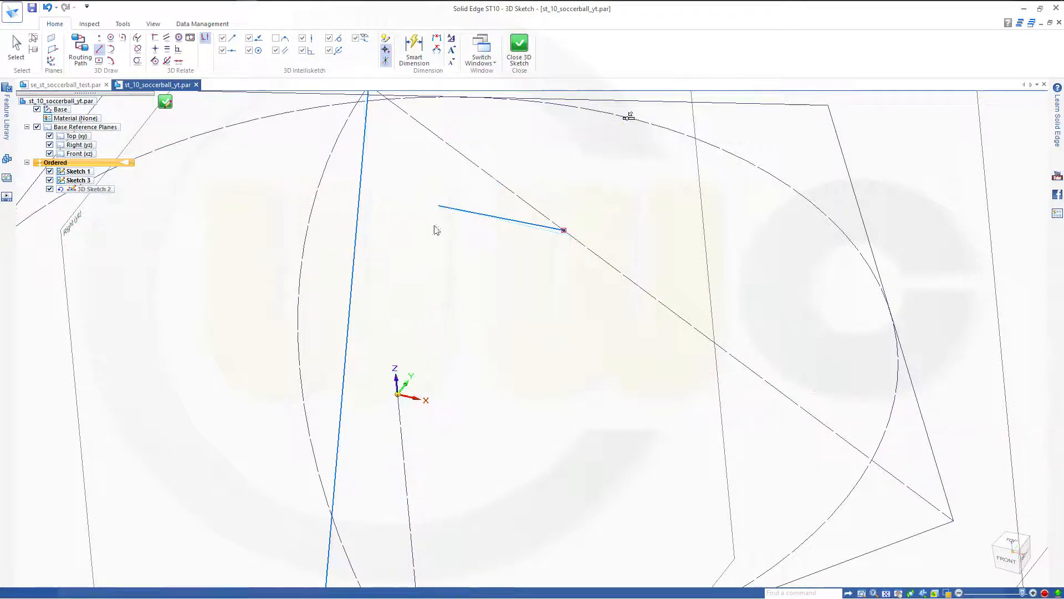
left_click(467, 215)
key("Delete")
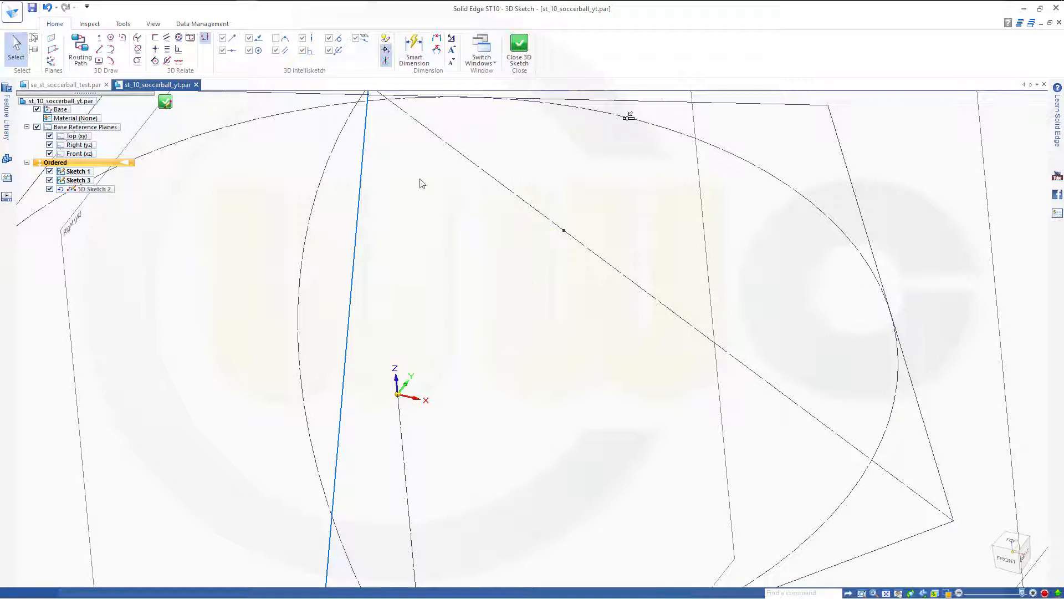
Draw a line about 20 mm long from the point on the slanted construction line to the 3D sketch line.
left_click(102, 51)
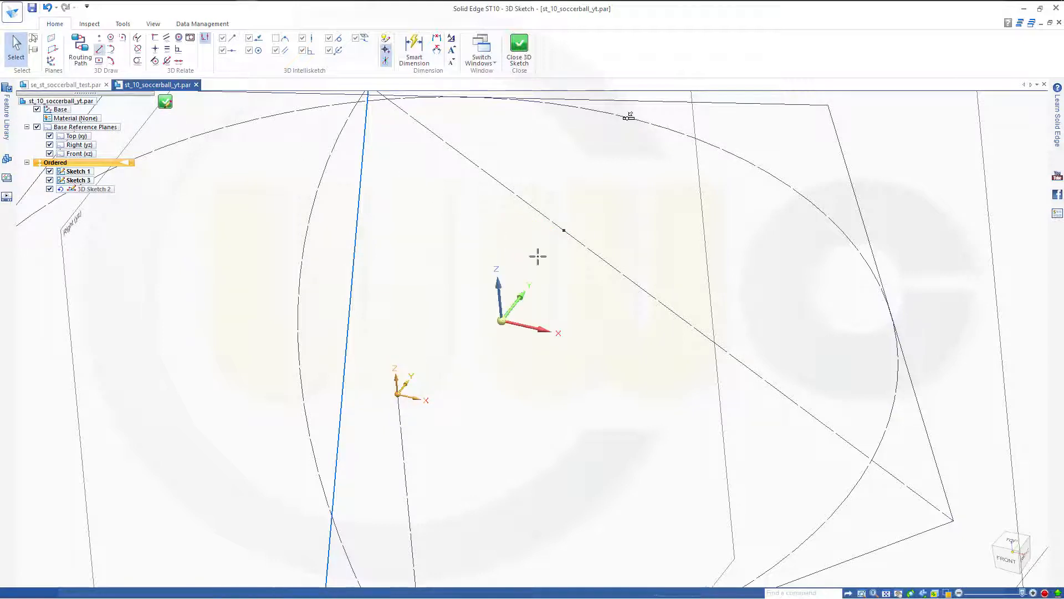
left_click(563, 228)
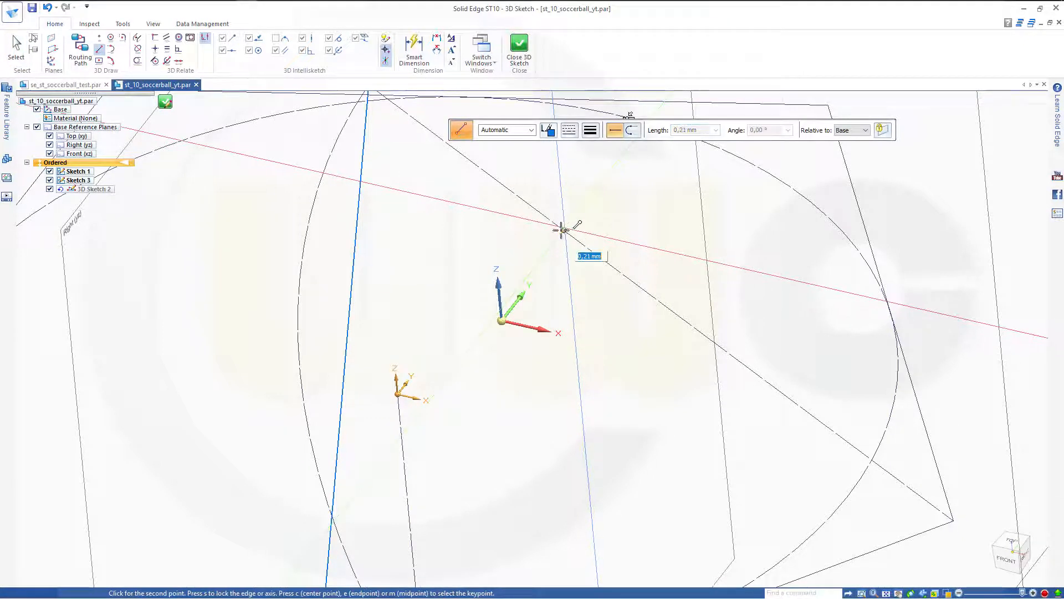
left_click(347, 342)
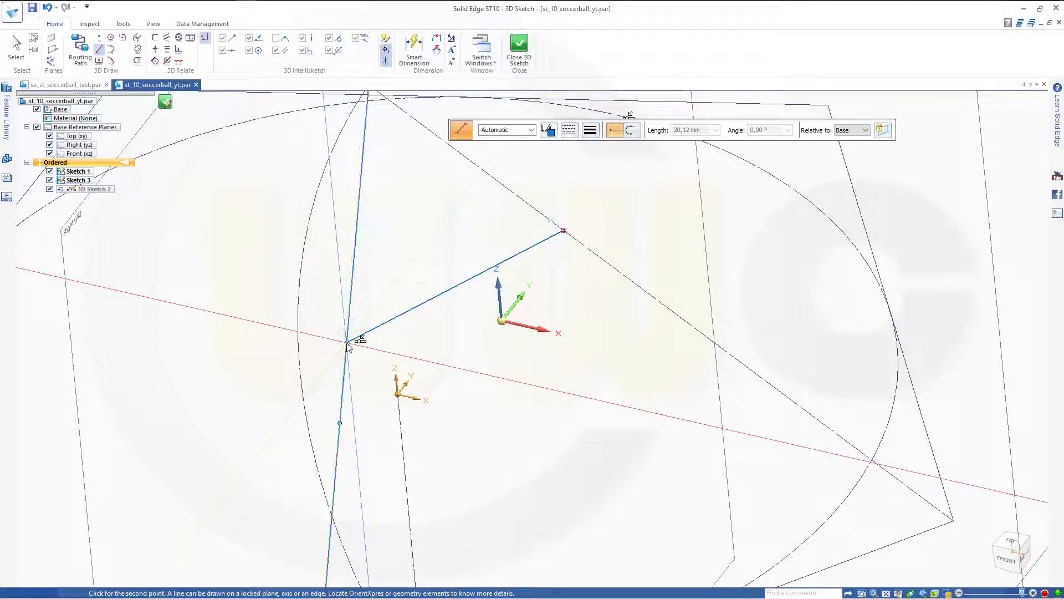
key("Escape")
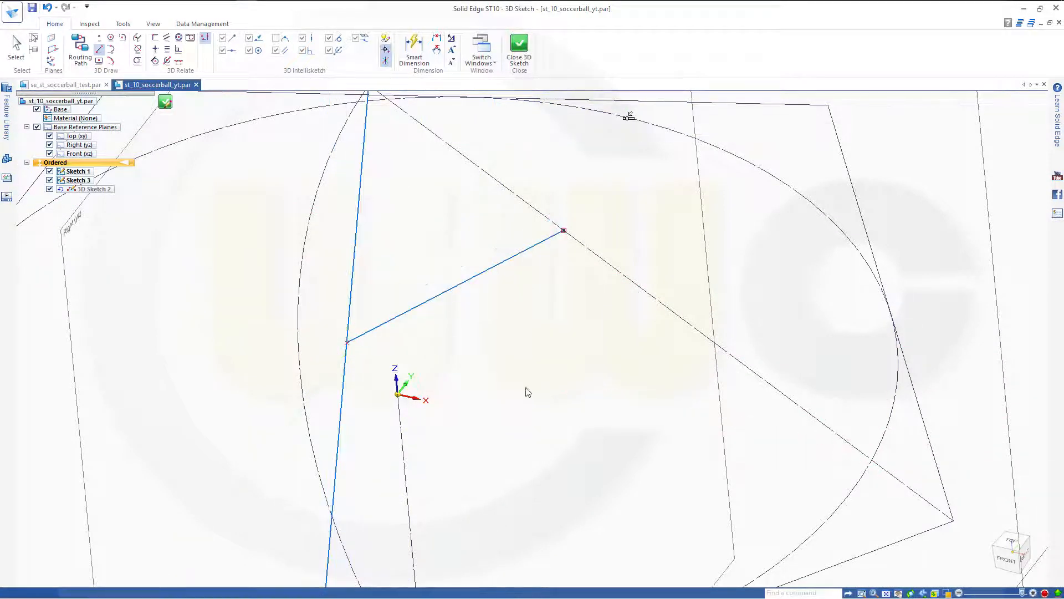
scroll(556, 390, "up", 1)
scroll(576, 410, "down", 2)
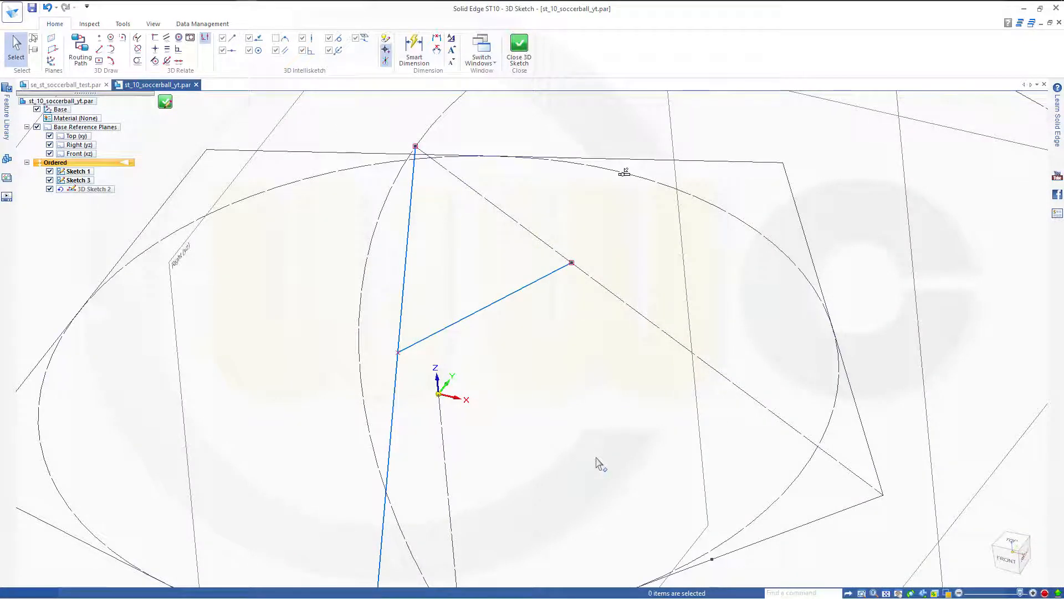
Make the short 3D line parallel to the pentagon's front-right edge and close the 3D sketch.
left_click(166, 37)
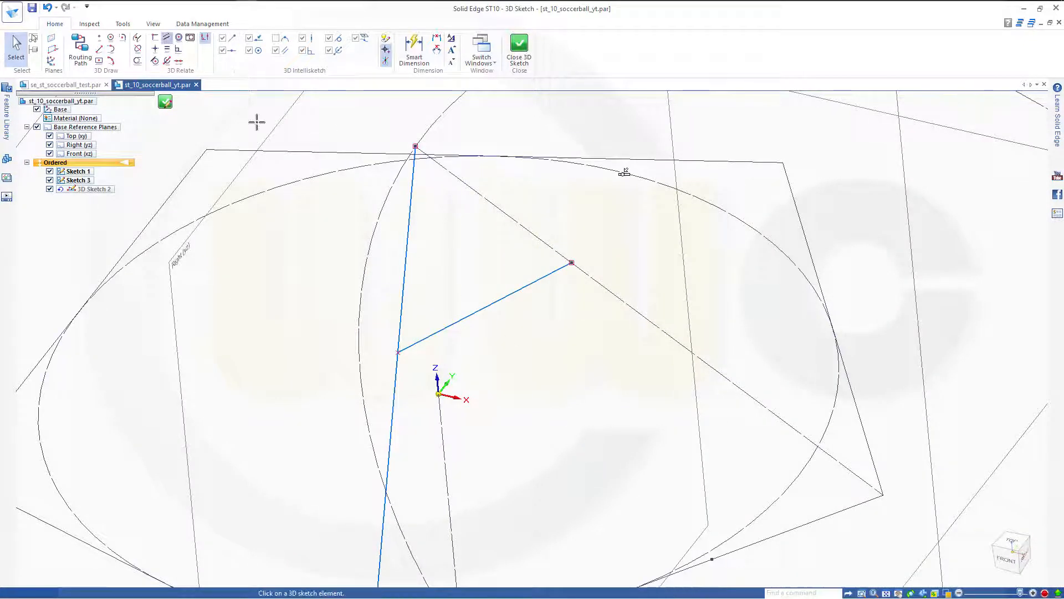
left_click(479, 314)
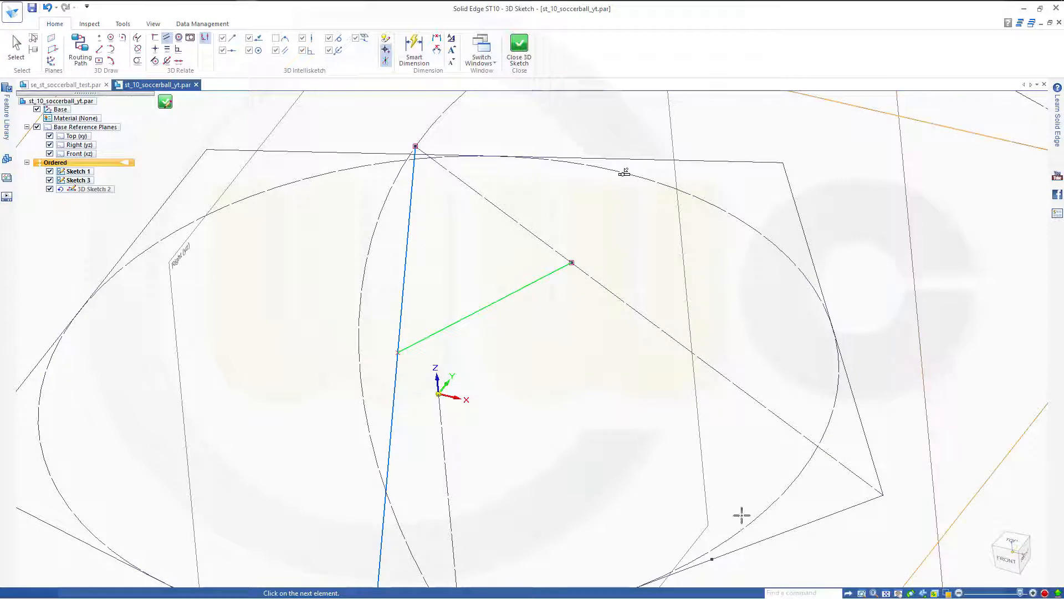
left_click(744, 546)
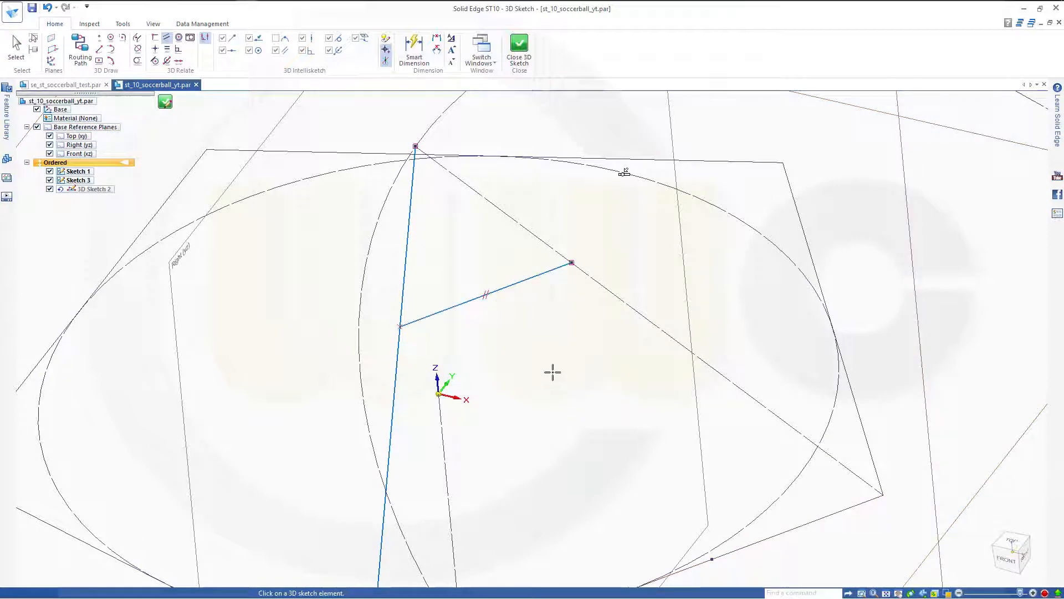
middle_click_drag(531, 350, 575, 386)
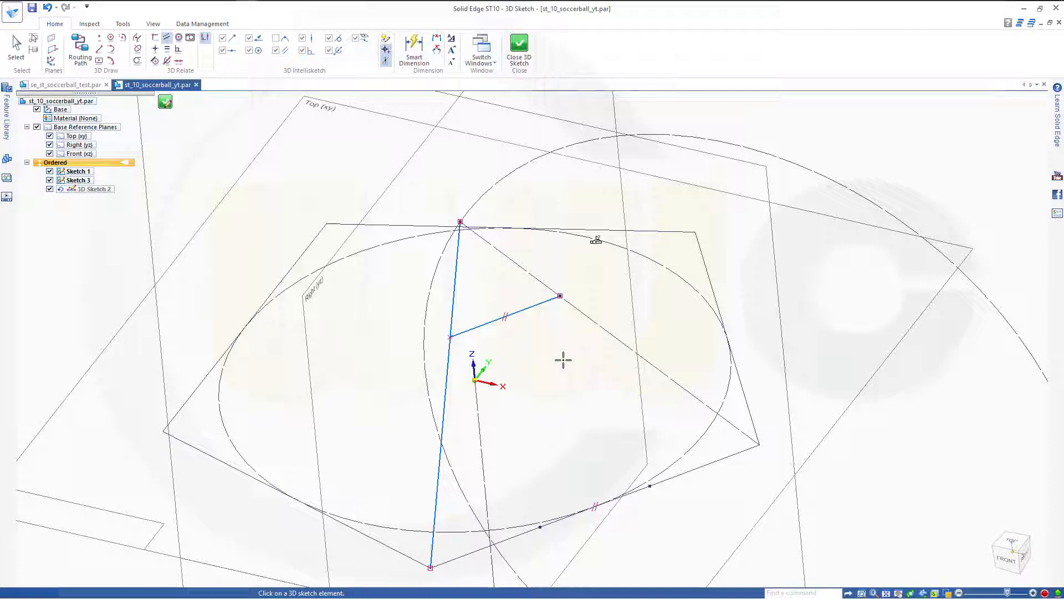
left_click(519, 50)
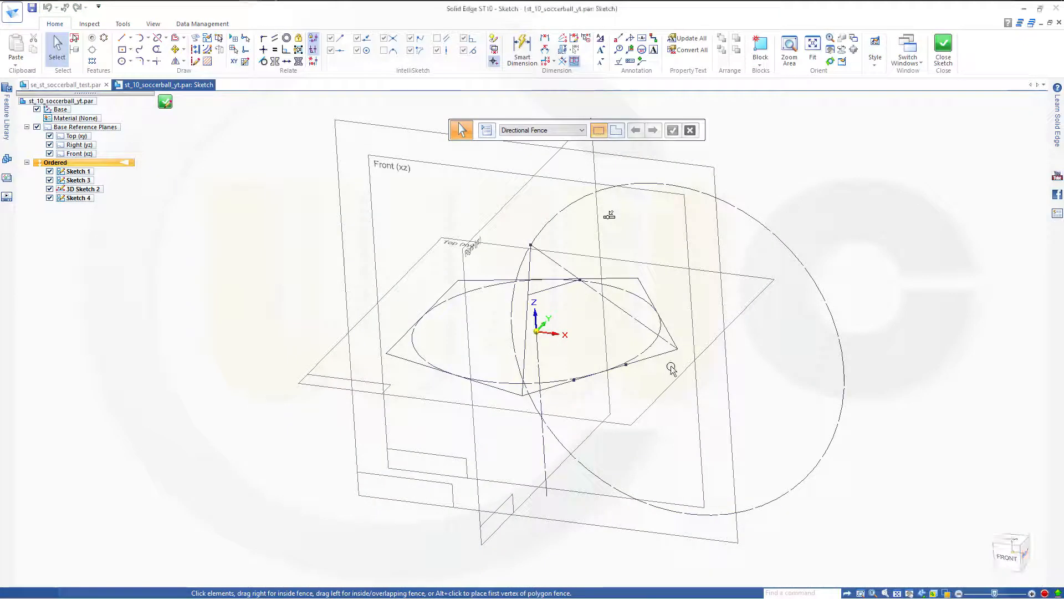
middle_click_drag(671, 370, 673, 396)
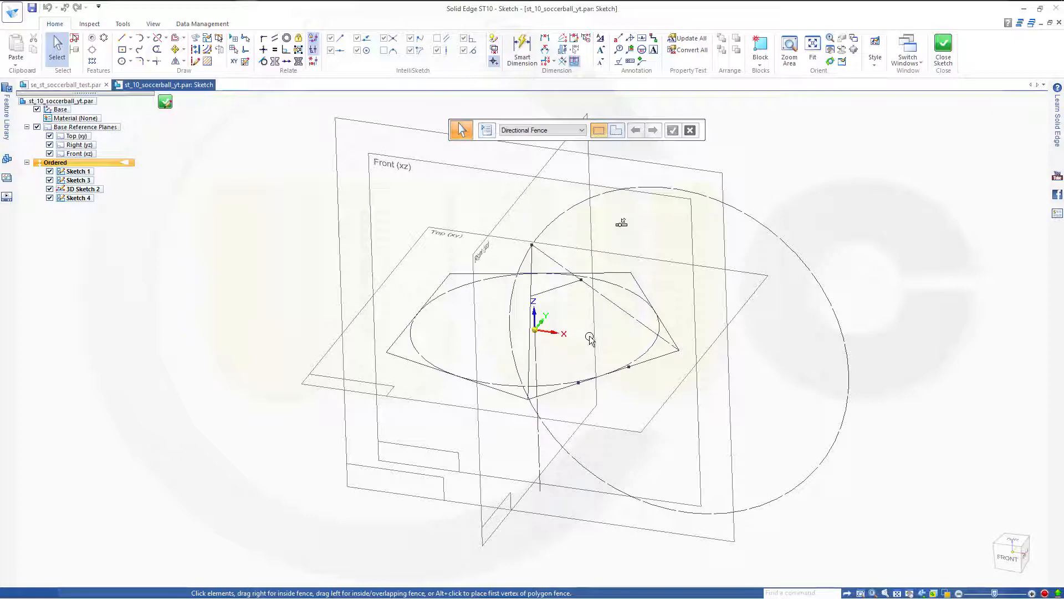
mouse_move(590, 339)
middle_mouse_down()
mouse_move(638, 295)
mouse_move(624, 301)
middle_mouse_up()
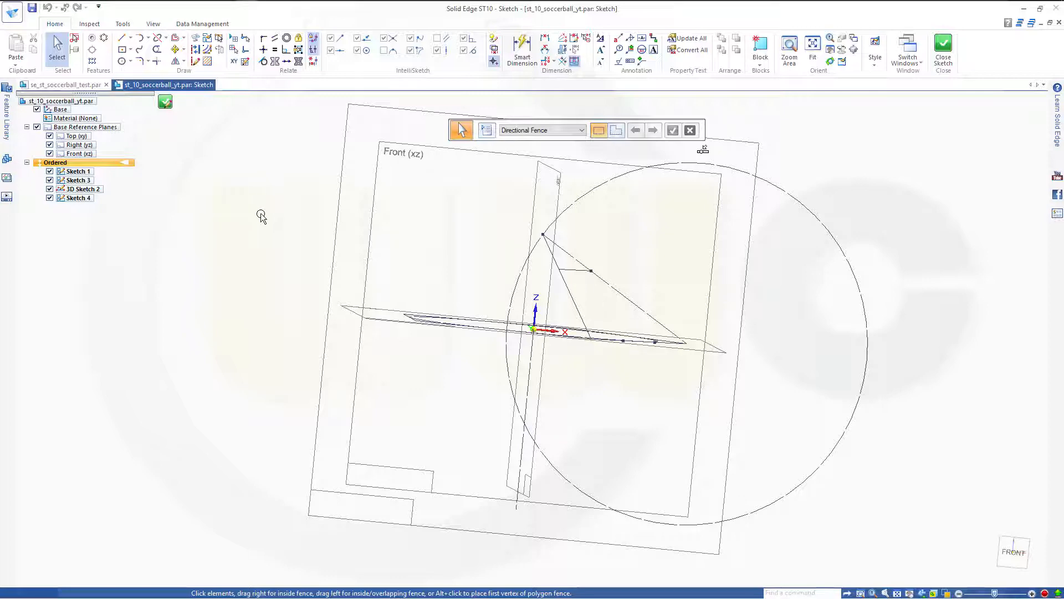
mouse_move(261, 216)
middle_mouse_down()
mouse_move(287, 254)
mouse_move(283, 232)
mouse_move(244, 223)
mouse_move(225, 242)
mouse_move(244, 227)
mouse_move(235, 240)
mouse_move(257, 252)
mouse_move(244, 238)
middle_mouse_up()
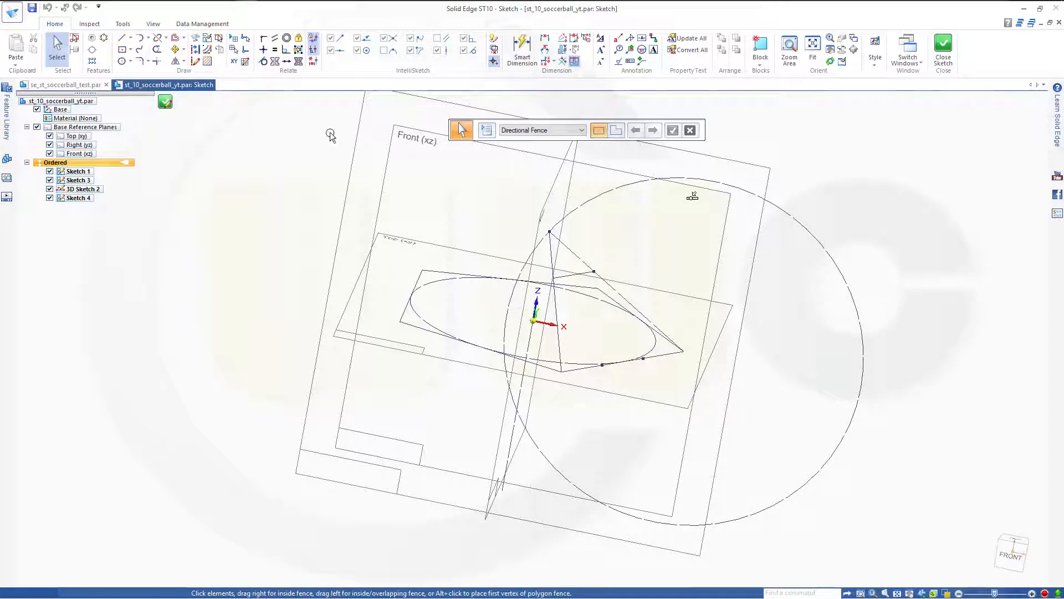
Leave the empty sketch and create a reference plane through both ends of the pentagon's front-right edge and the slanted construction line's upper endpoint.
left_click(943, 50)
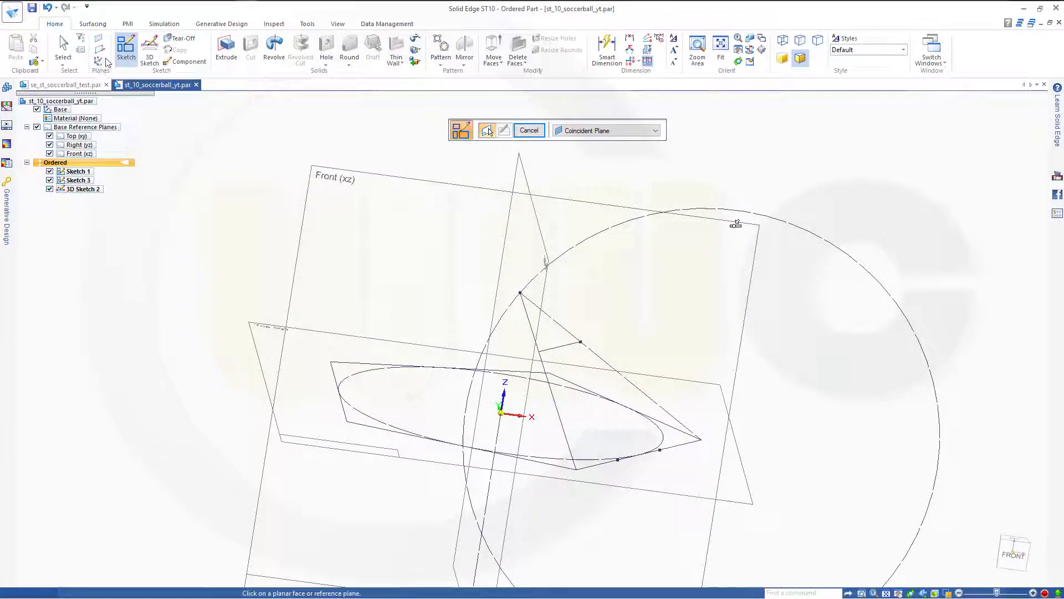
left_click(105, 52)
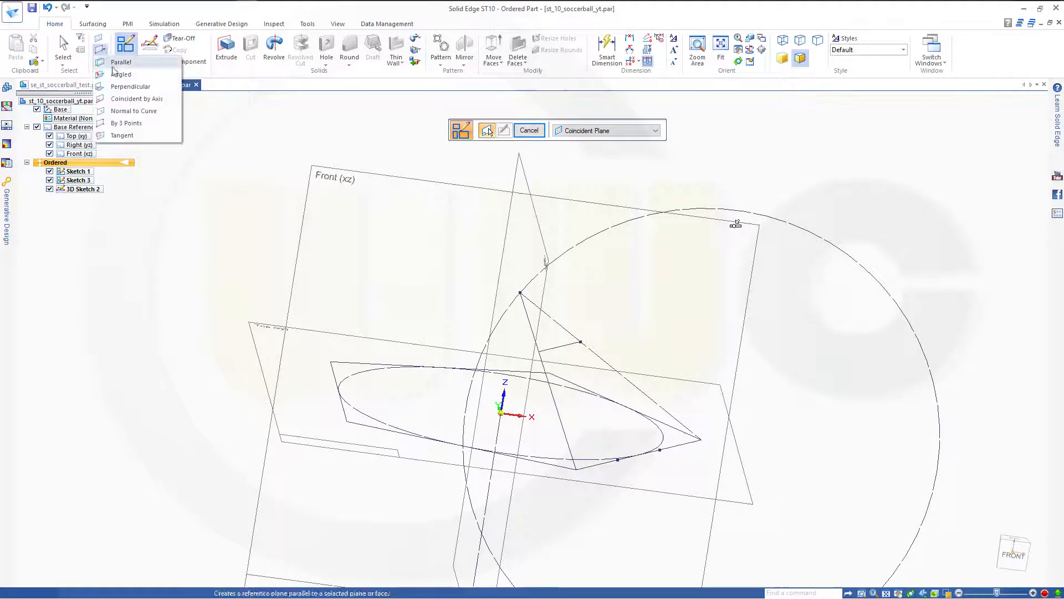
left_click(127, 124)
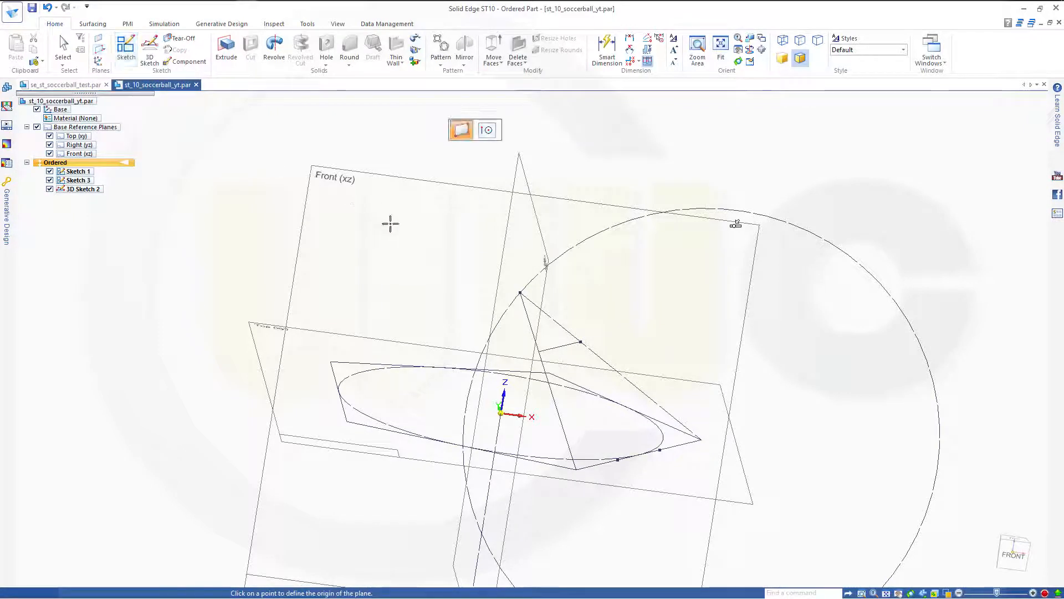
left_click(577, 469)
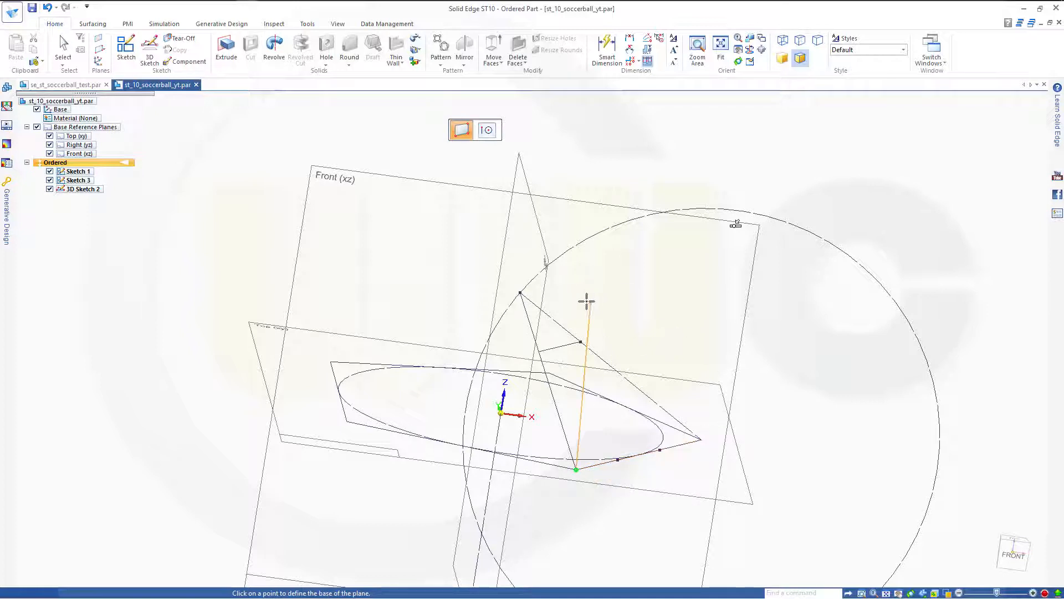
left_click(701, 439)
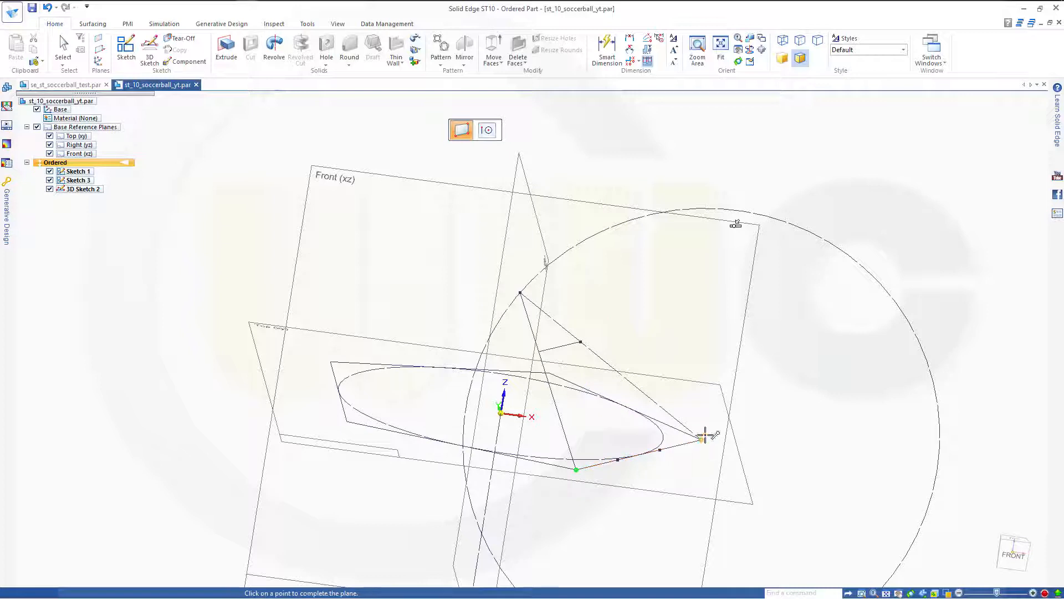
left_click(520, 292)
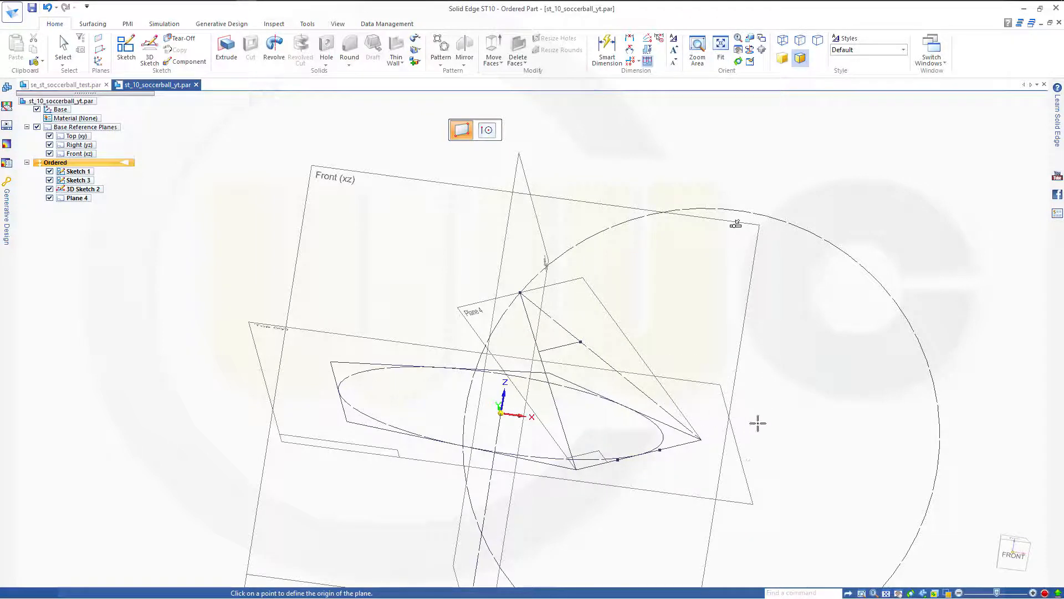
On the three-point plane, sketch a 40 mm diameter circle through the two pentagon edge points and the point on the slanted construction line.
mouse_move(735, 224)
middle_mouse_down()
mouse_move(689, 301)
mouse_move(697, 260)
middle_mouse_up()
mouse_move(778, 400)
middle_mouse_down()
mouse_move(798, 381)
mouse_move(791, 368)
mouse_move(788, 383)
middle_mouse_up()
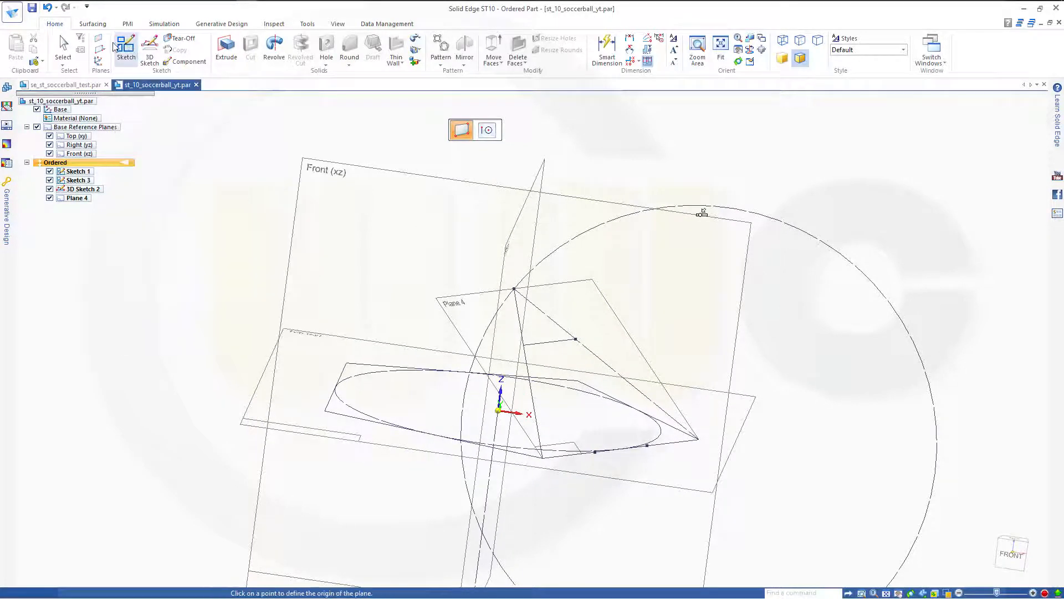
left_click(642, 357)
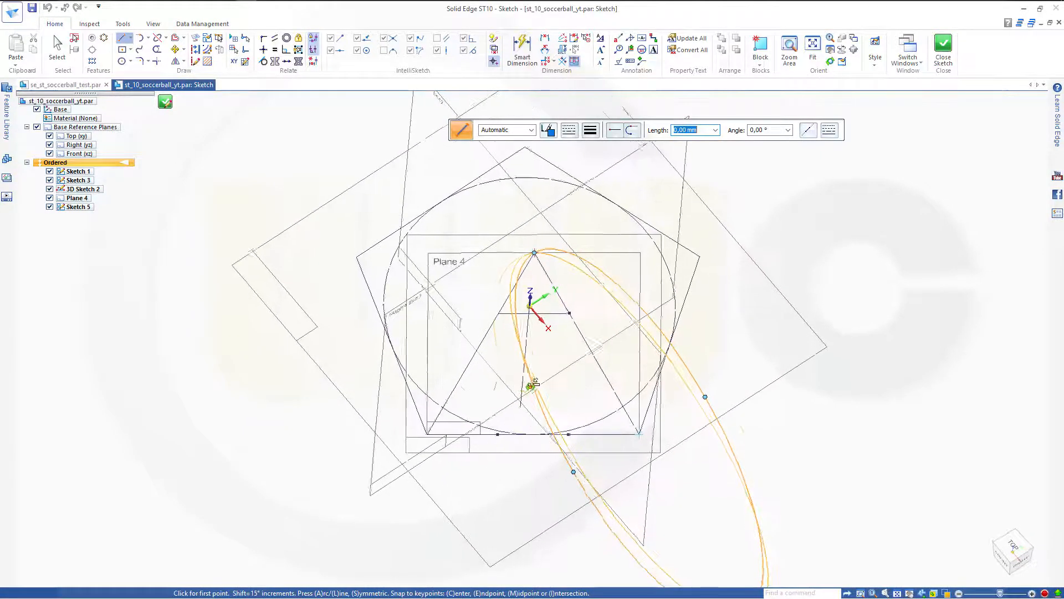
left_click(131, 63)
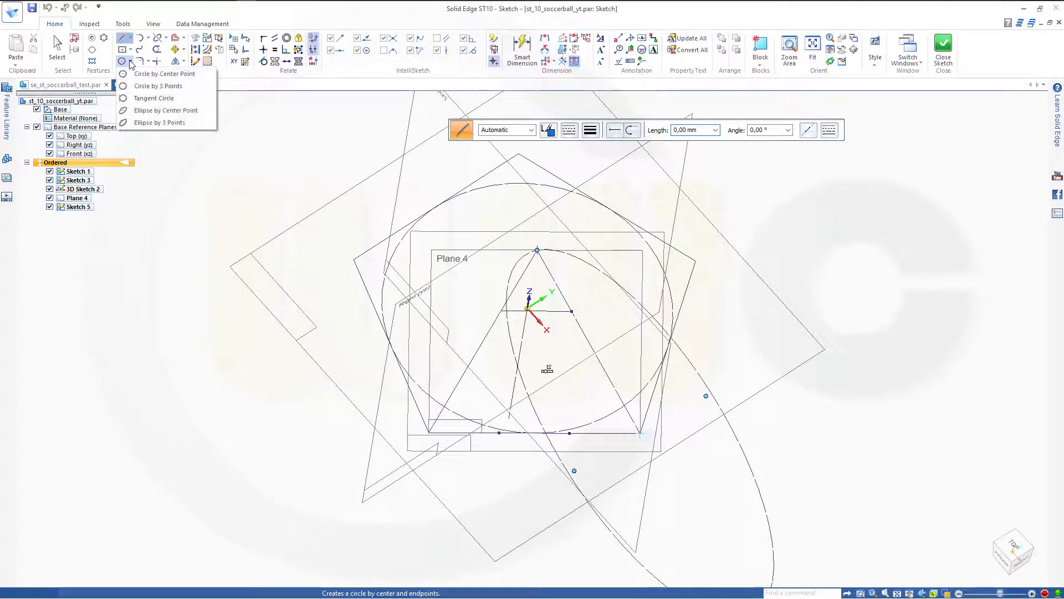
left_click(161, 86)
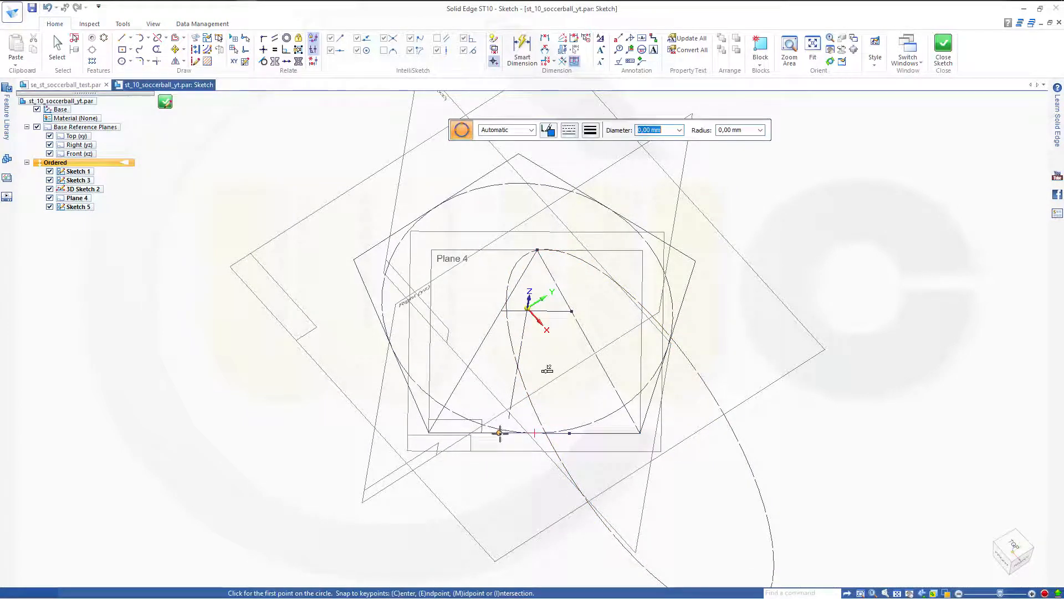
left_click(499, 433)
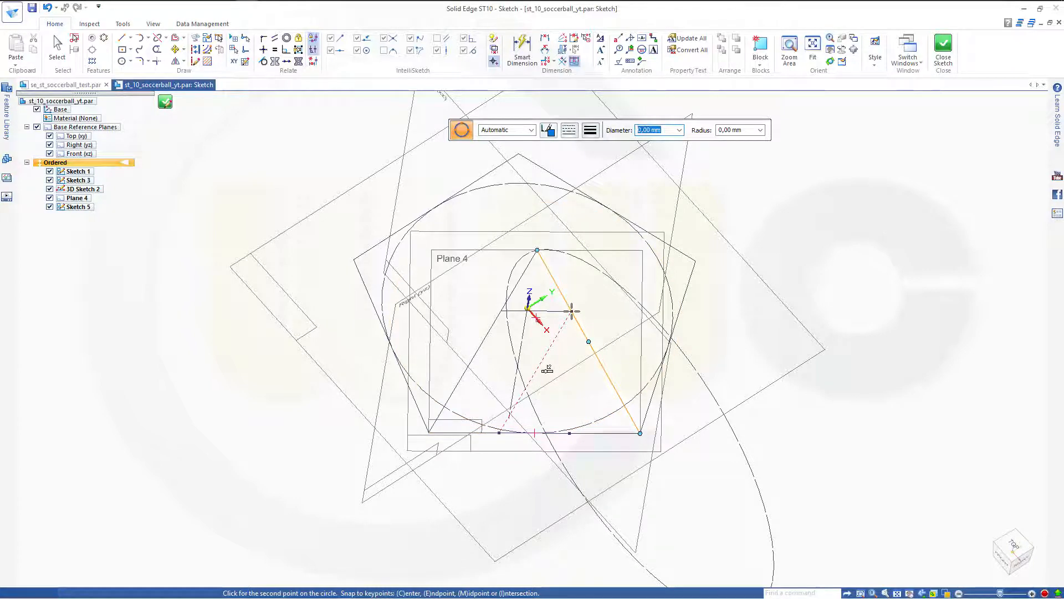
scroll(575, 310, "up", 3)
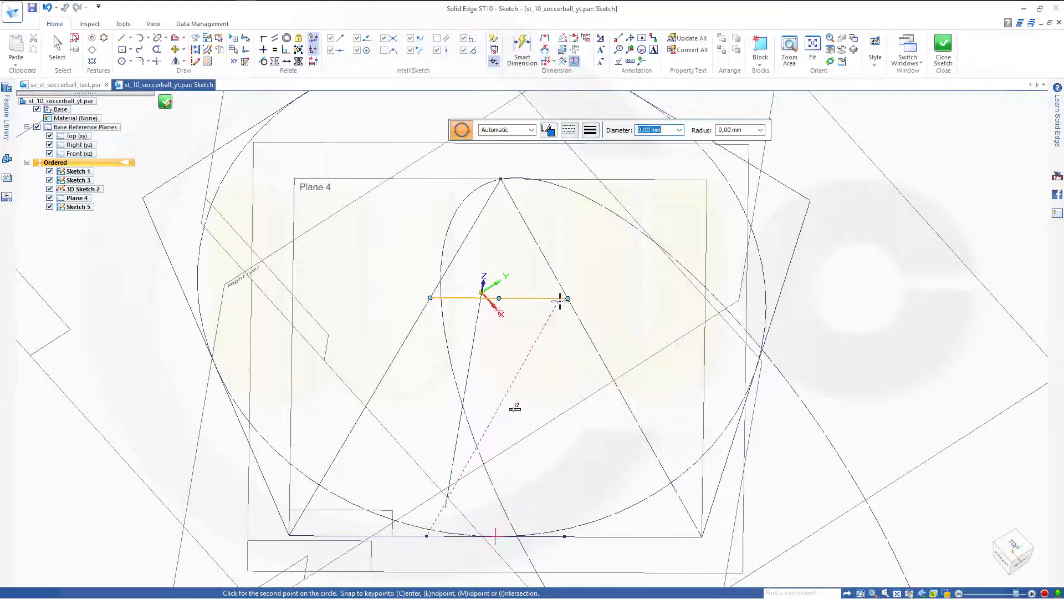
left_click(569, 299)
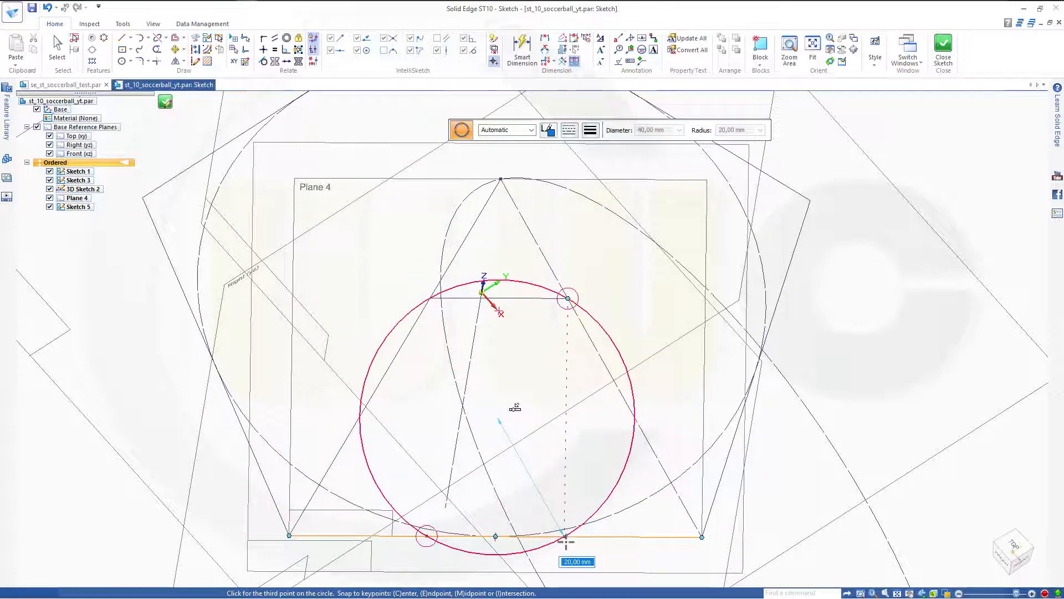
left_click(565, 537)
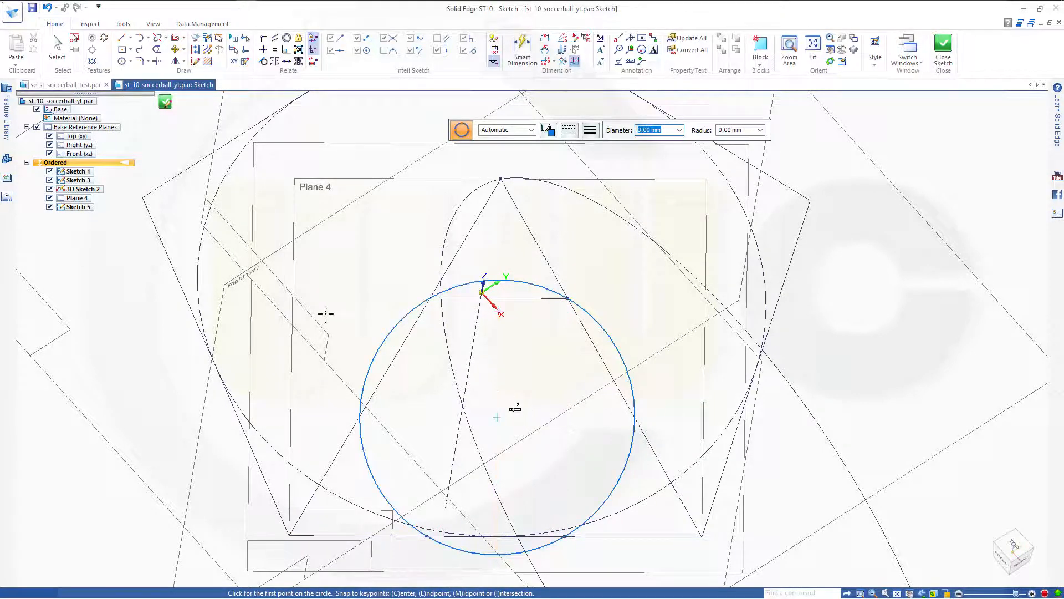
Convert the three-point circle to construction geometry.
key("Escape")
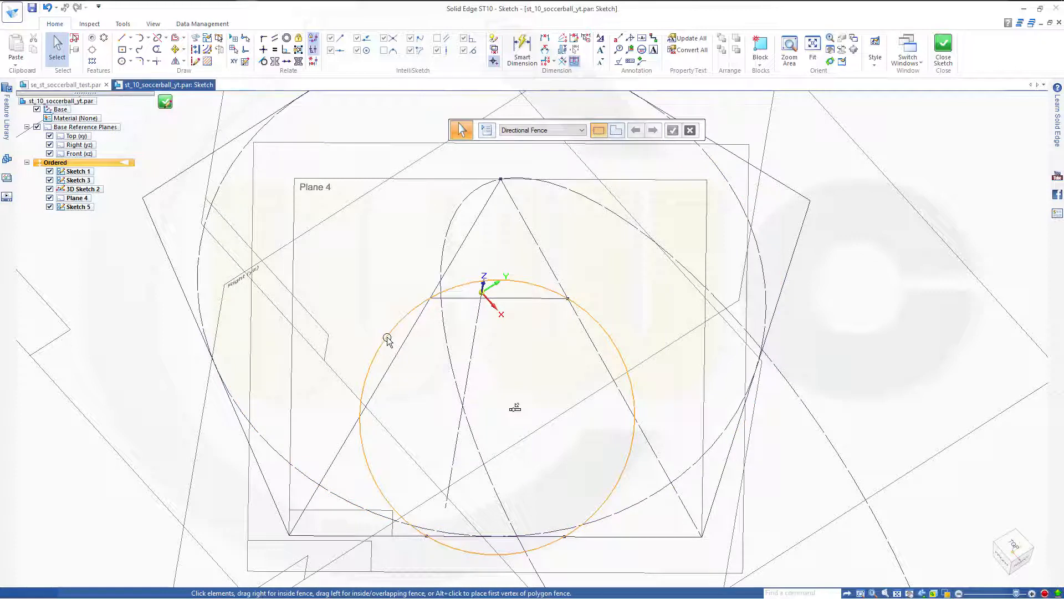
left_click(388, 338)
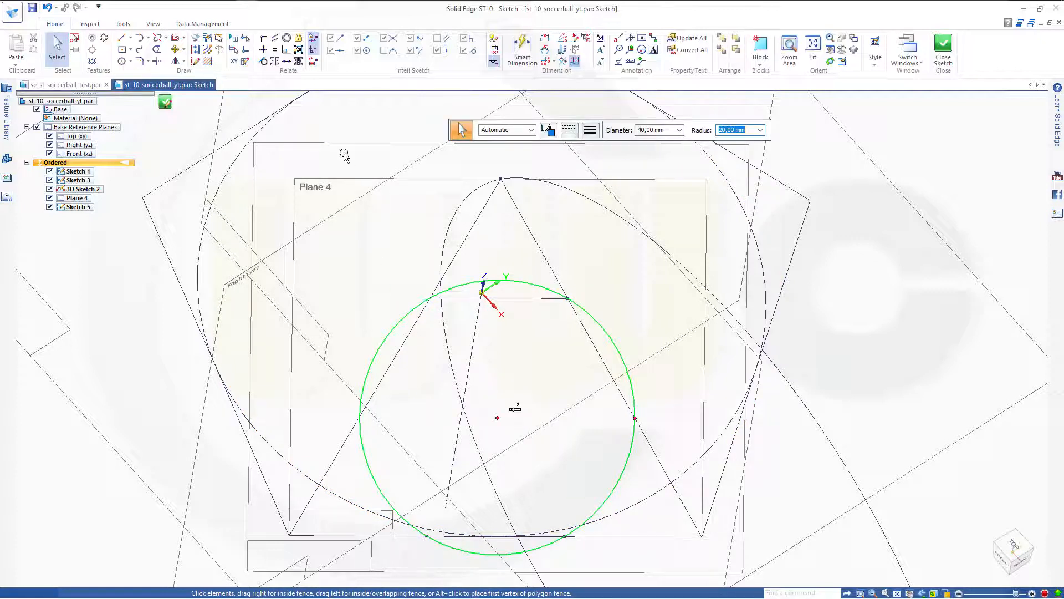
left_click(195, 49)
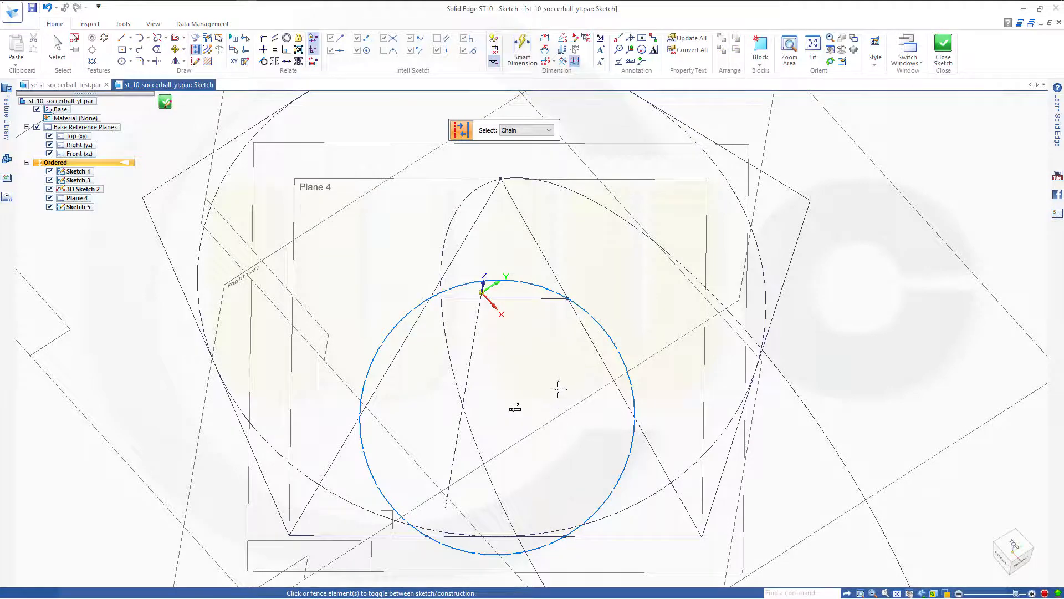
Place a sketch point at the construction circle's center and finish the sketch.
mouse_move(567, 380)
middle_mouse_down()
mouse_move(587, 354)
mouse_move(572, 365)
mouse_move(551, 359)
middle_mouse_up()
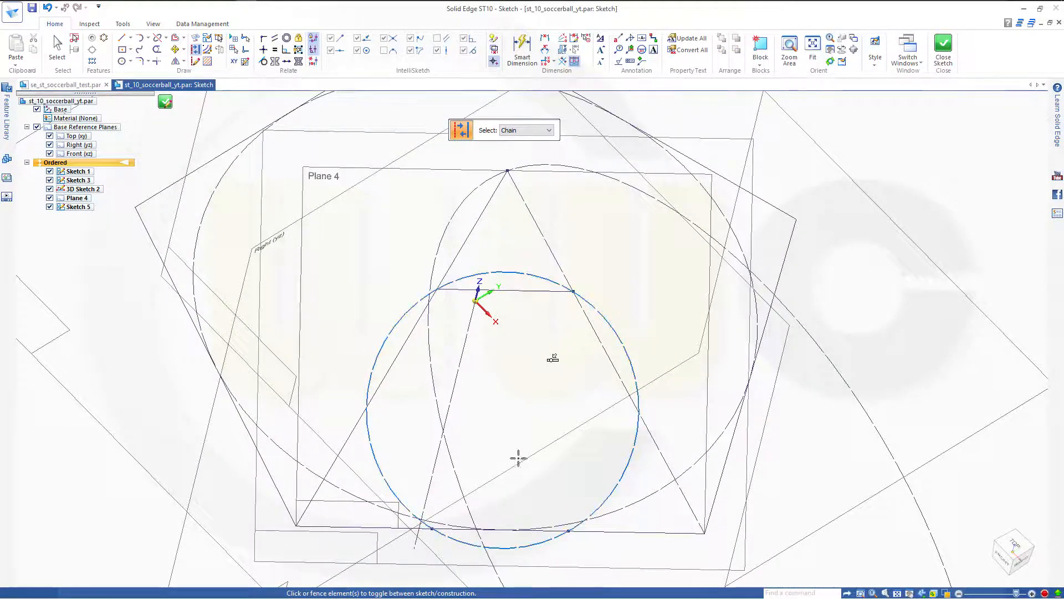
mouse_move(518, 456)
middle_mouse_down()
mouse_move(537, 423)
mouse_move(520, 462)
mouse_move(502, 460)
middle_mouse_up()
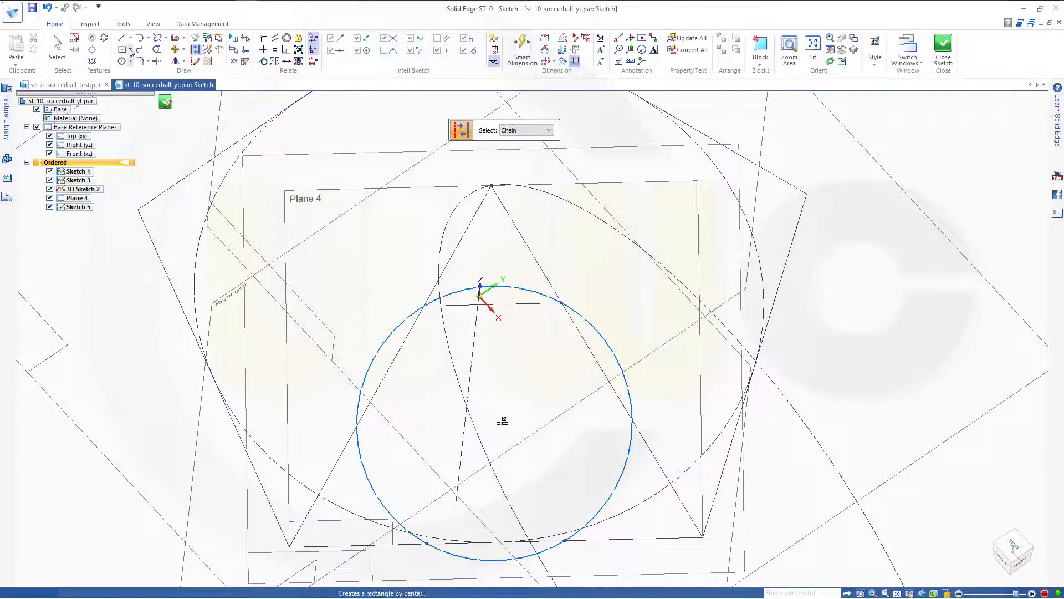
left_click(131, 38)
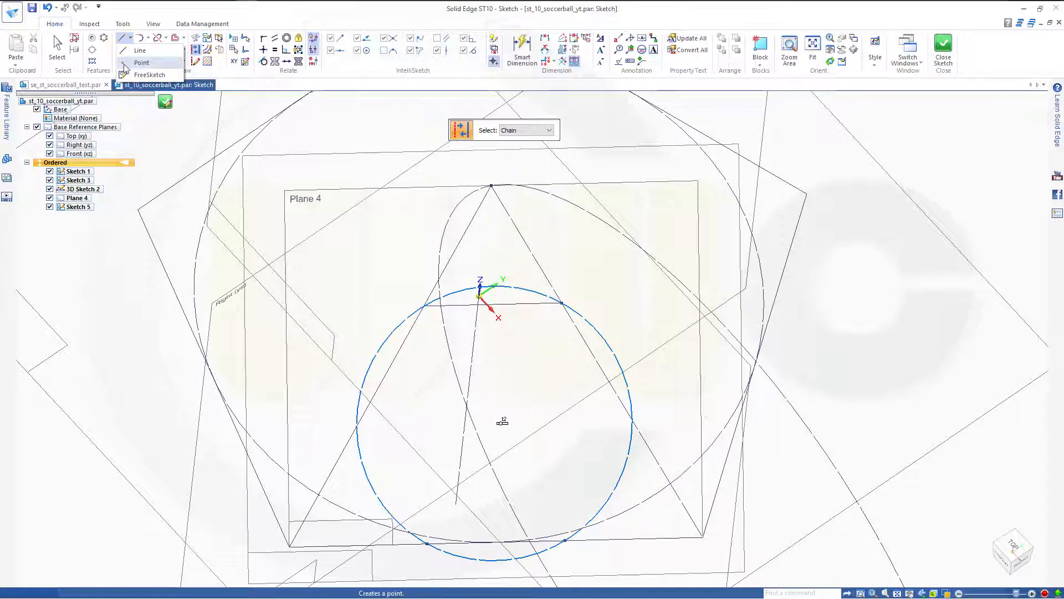
left_click(133, 62)
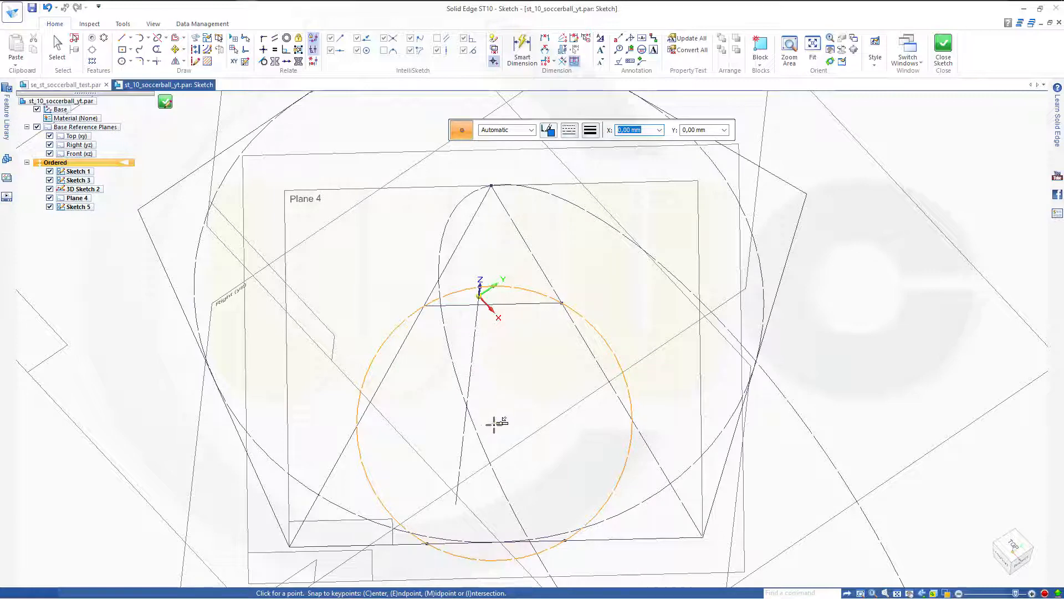
left_click(494, 424)
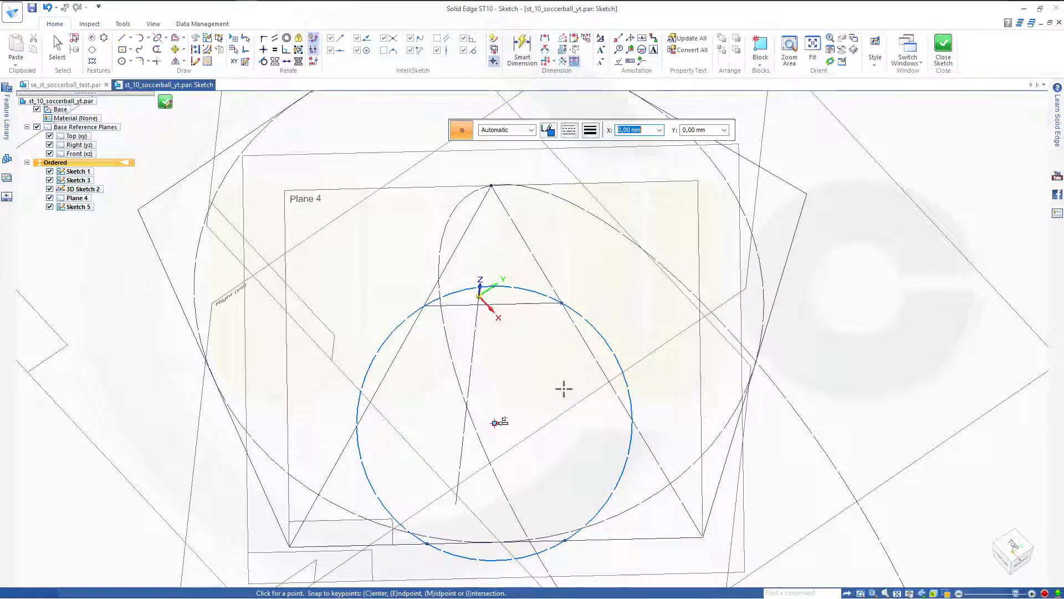
key("Escape")
mouse_move(552, 428)
middle_mouse_down()
mouse_move(607, 369)
mouse_move(646, 373)
mouse_move(643, 383)
middle_mouse_up()
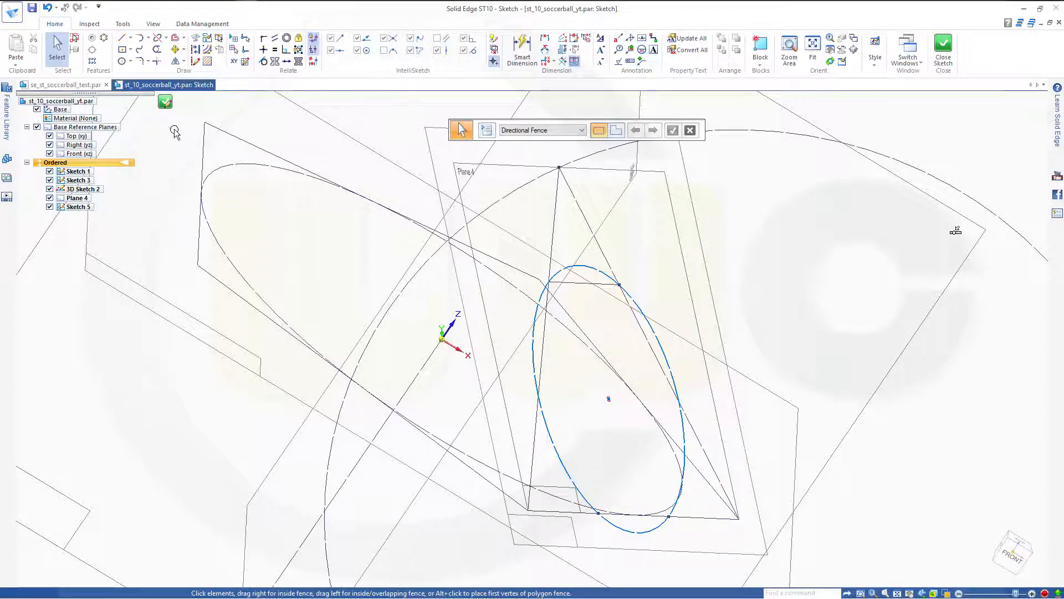
left_click(945, 49)
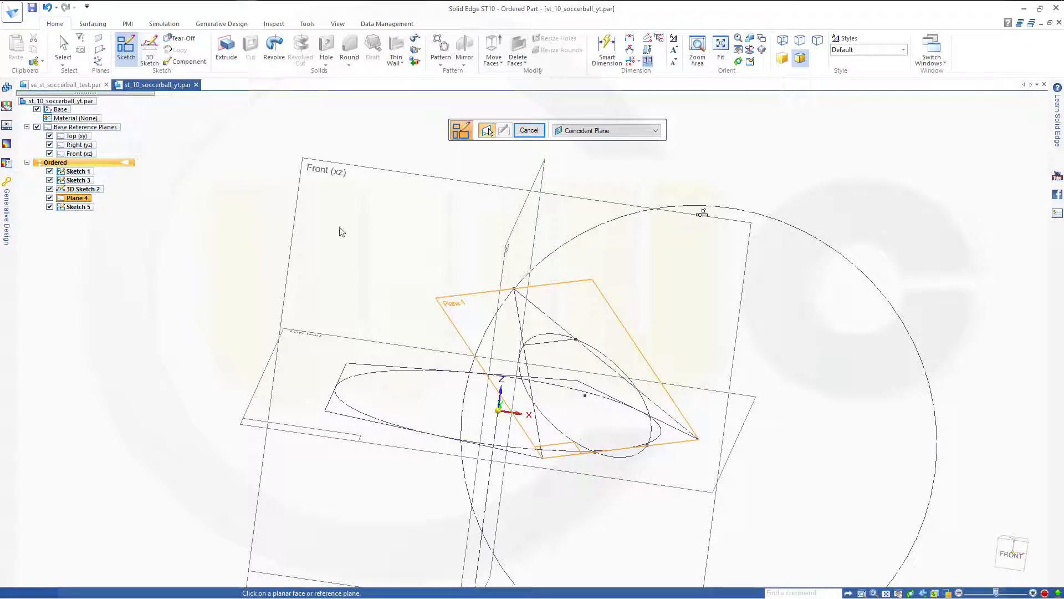
Start a new 3D sketch.
left_click(149, 49)
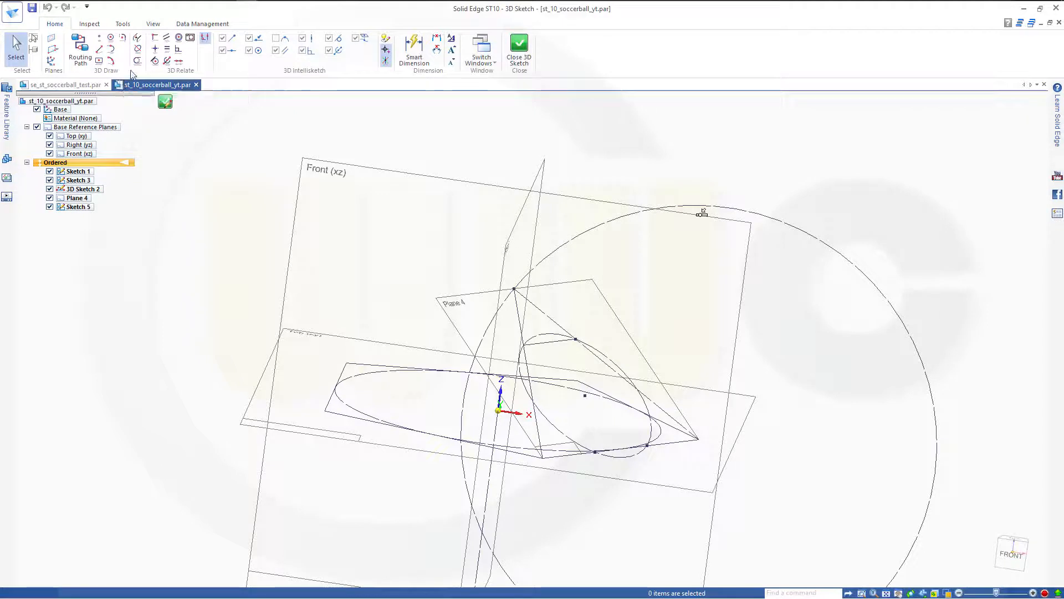
left_click(168, 62)
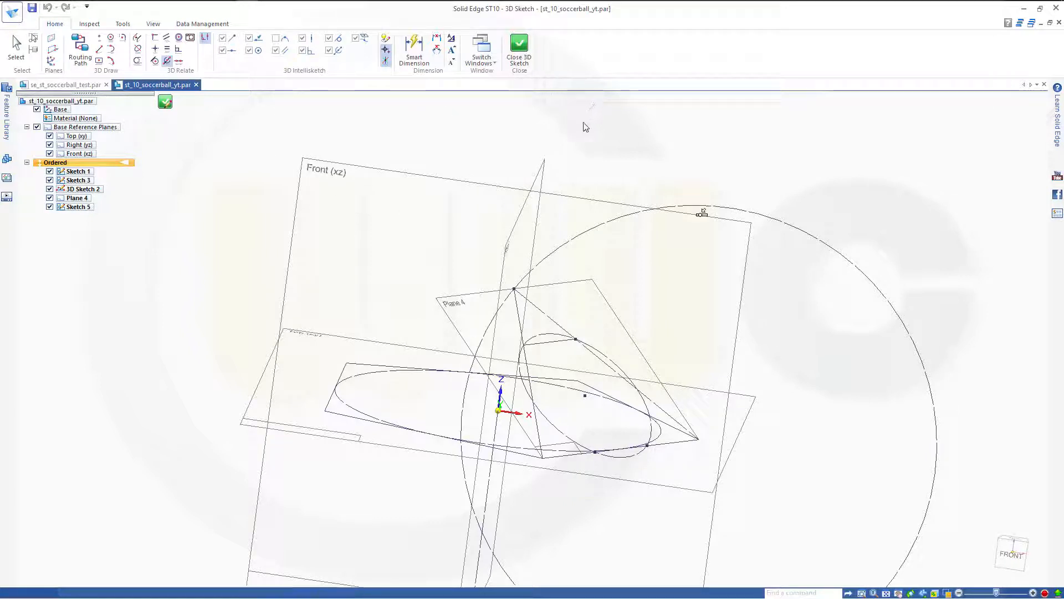
mouse_move(569, 364)
middle_mouse_down()
mouse_move(577, 399)
mouse_move(613, 373)
mouse_move(649, 373)
mouse_move(540, 356)
mouse_move(565, 397)
mouse_move(553, 361)
mouse_move(531, 374)
middle_mouse_up()
mouse_move(585, 246)
middle_mouse_down()
mouse_move(472, 287)
mouse_move(513, 216)
middle_mouse_up()
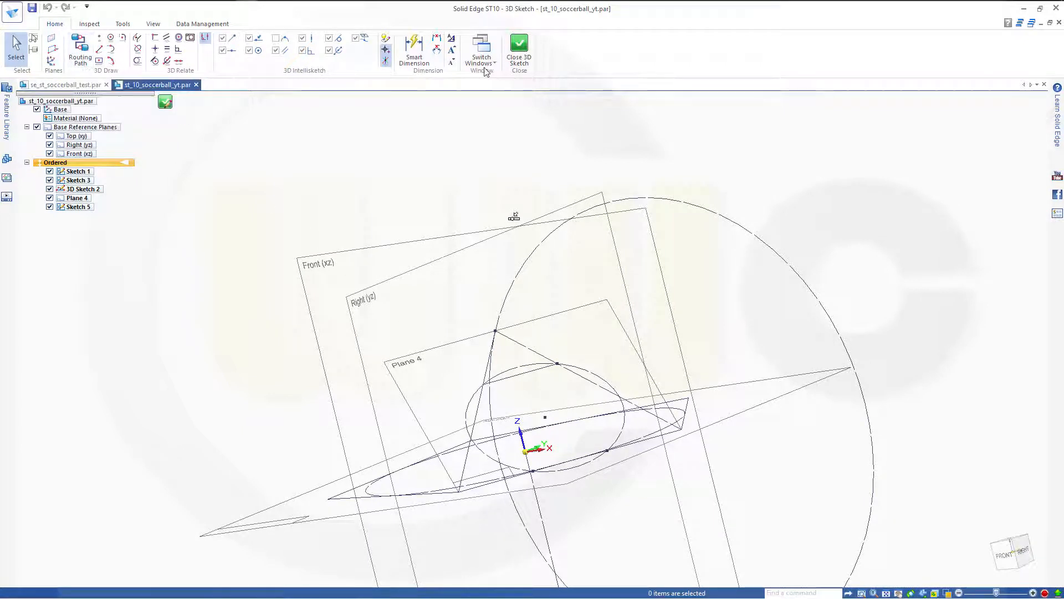
left_click(111, 39)
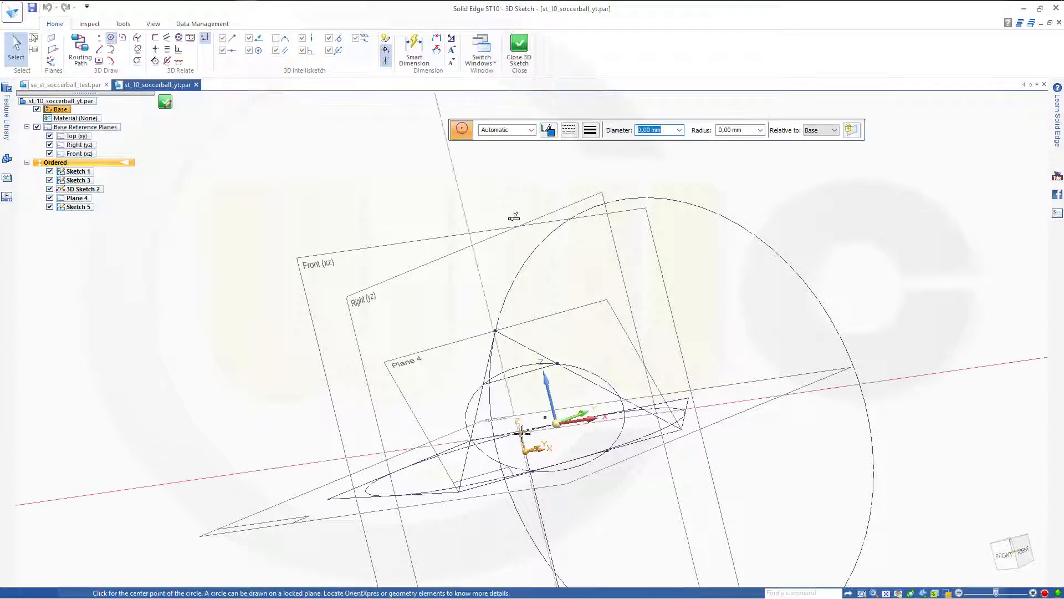
left_click(544, 416)
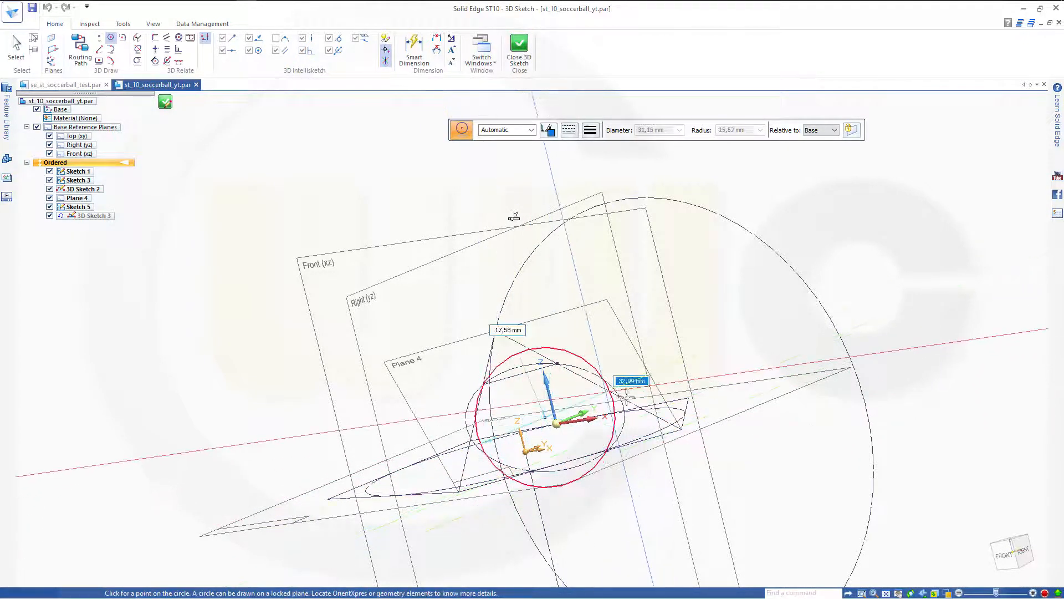
mouse_move(605, 449)
middle_mouse_down()
mouse_move(568, 442)
mouse_move(616, 359)
middle_mouse_up()
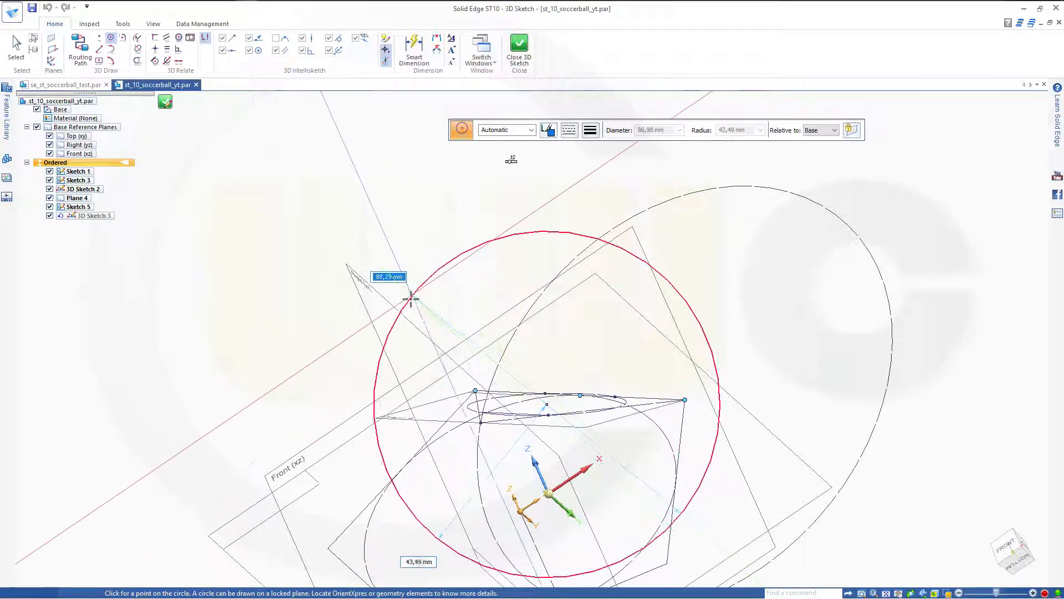
left_click(358, 270)
key("Escape")
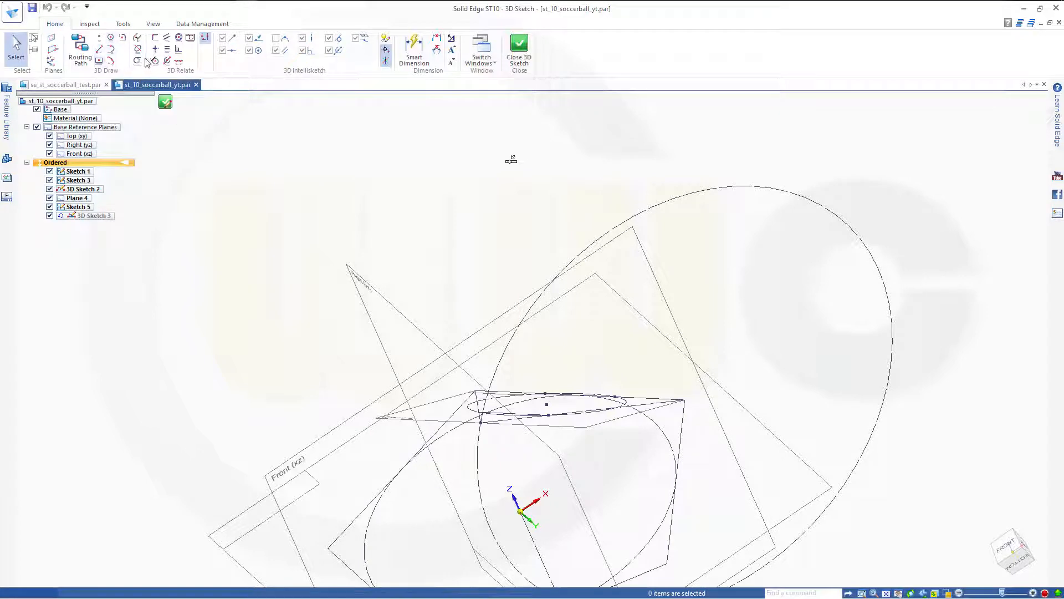
Create a three-point plane through the 3D sketch's upper apex, the circle's center point and the origin, and close the 3D sketch.
mouse_move(377, 254)
middle_mouse_down()
mouse_move(416, 349)
mouse_move(445, 367)
mouse_move(458, 356)
mouse_move(454, 338)
middle_mouse_up()
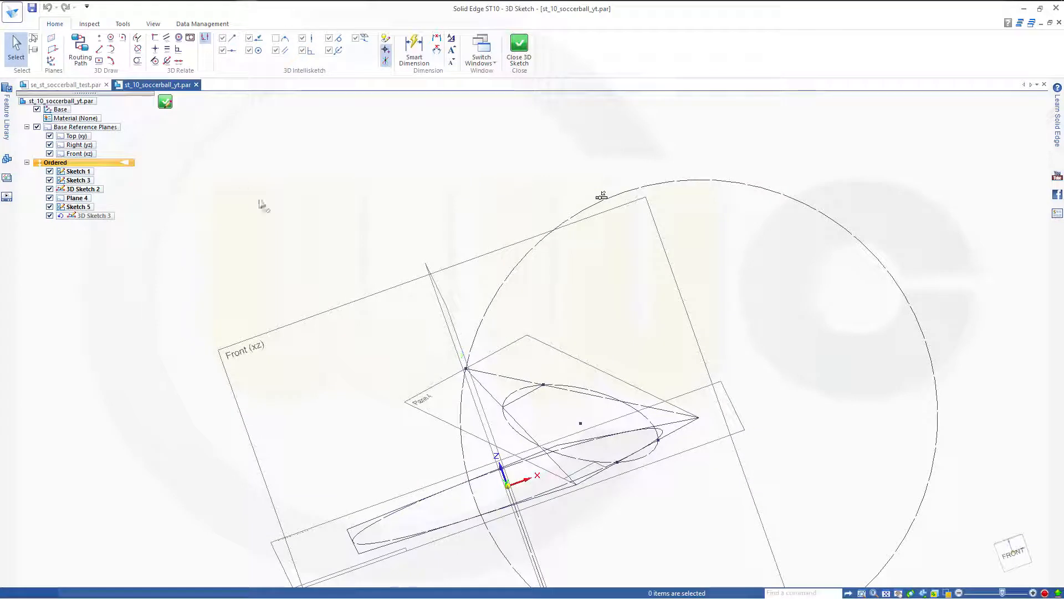
left_click(167, 61)
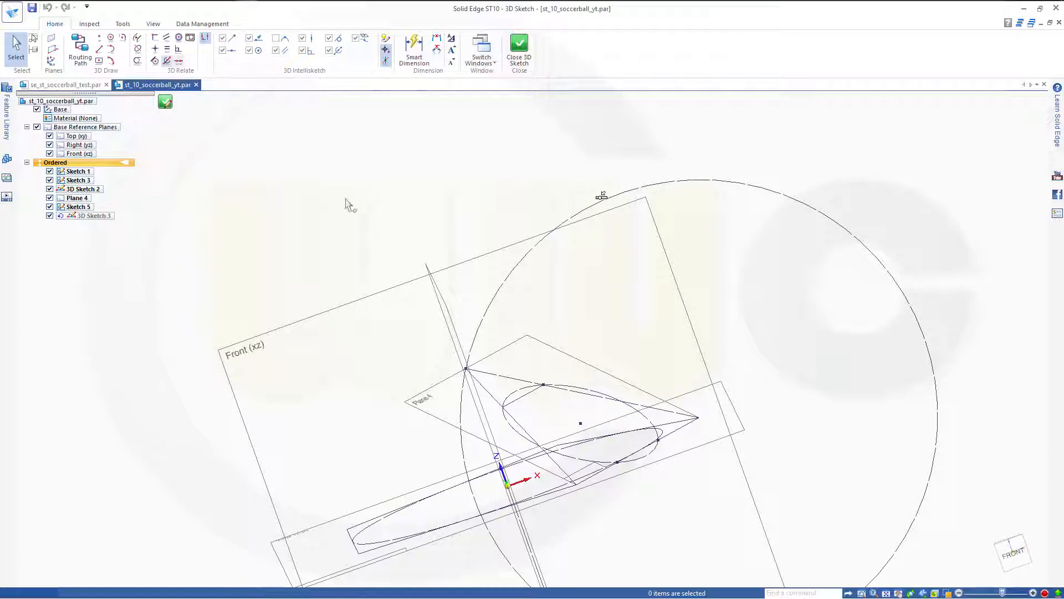
mouse_move(601, 196)
middle_mouse_down()
mouse_move(632, 157)
mouse_move(604, 195)
mouse_move(589, 249)
mouse_move(668, 266)
middle_mouse_up()
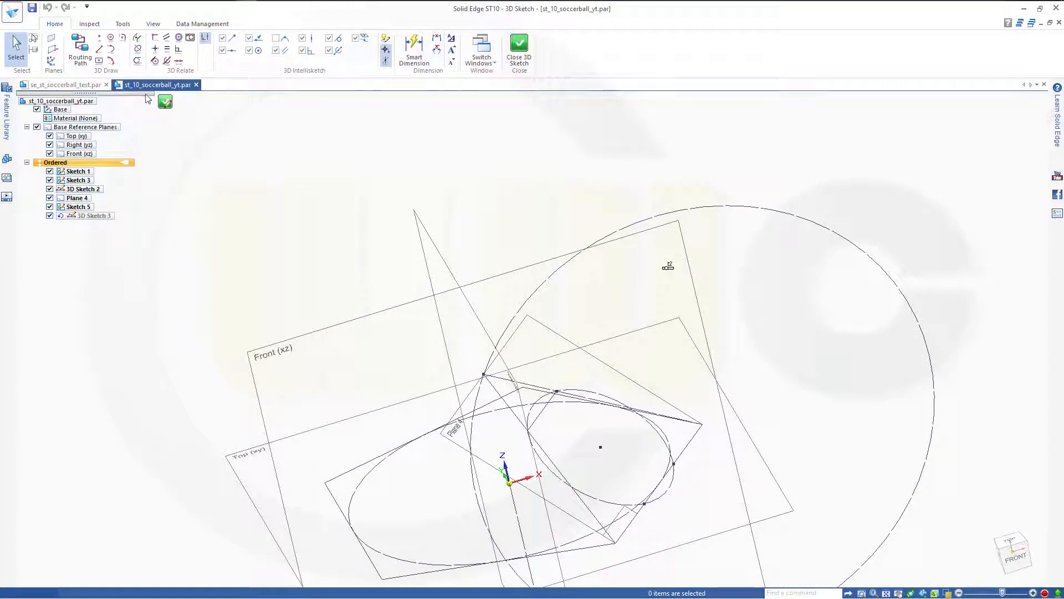
left_click(53, 49)
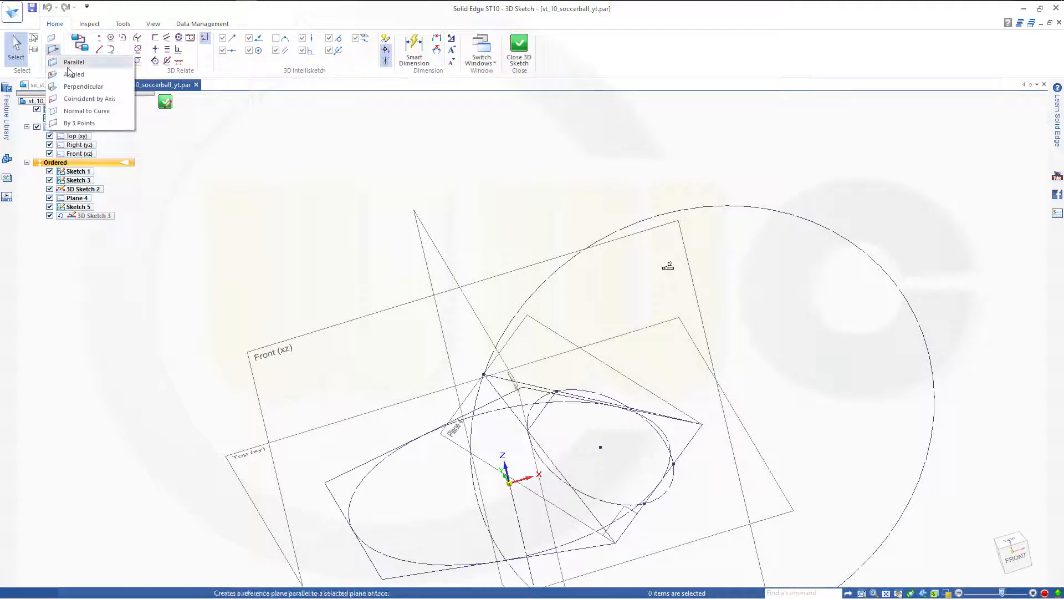
left_click(83, 124)
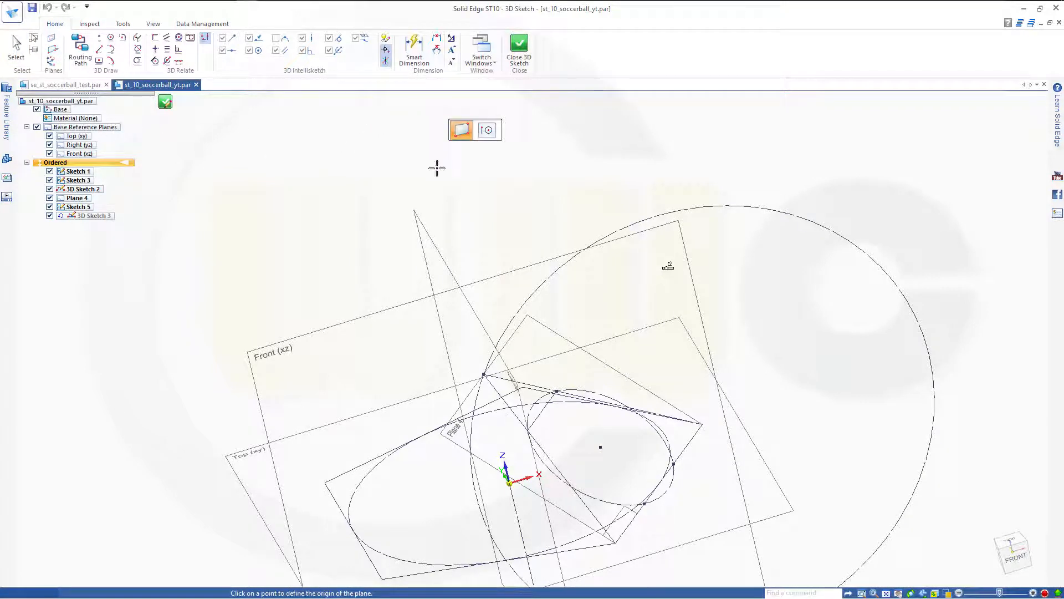
left_click(484, 376)
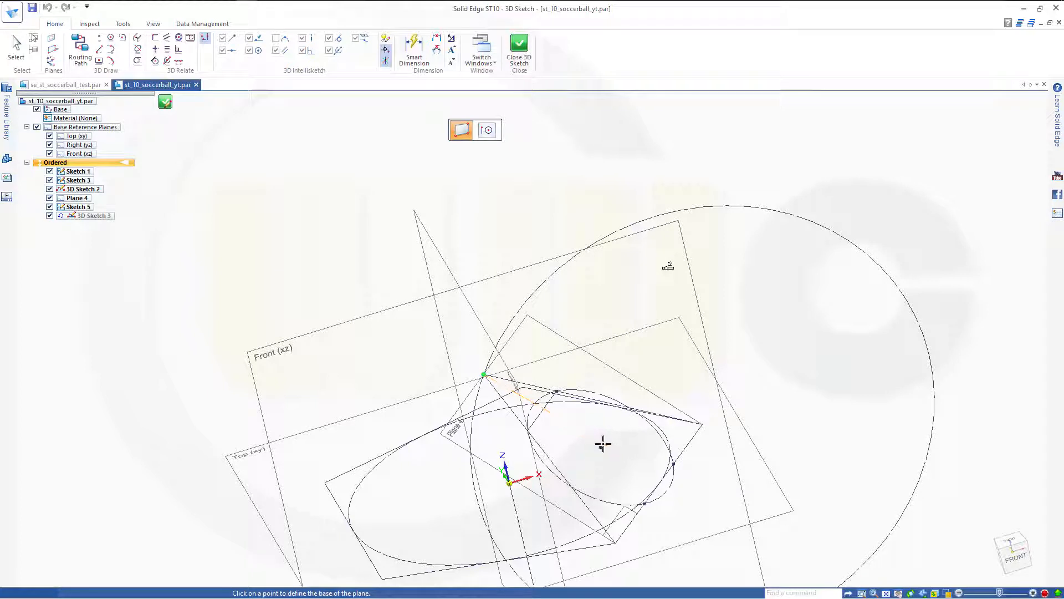
left_click(601, 447)
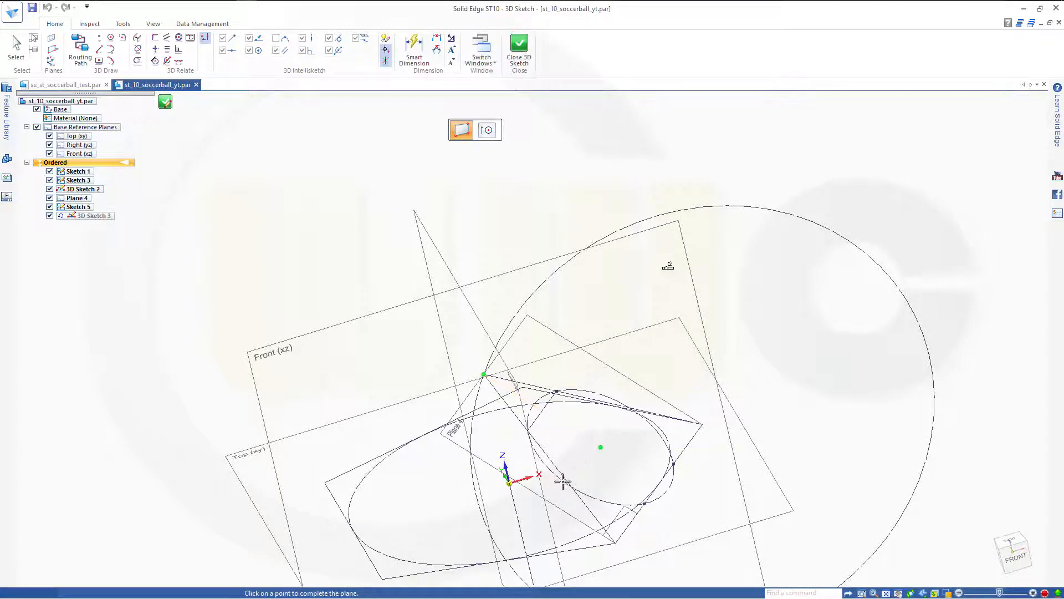
left_click(509, 483)
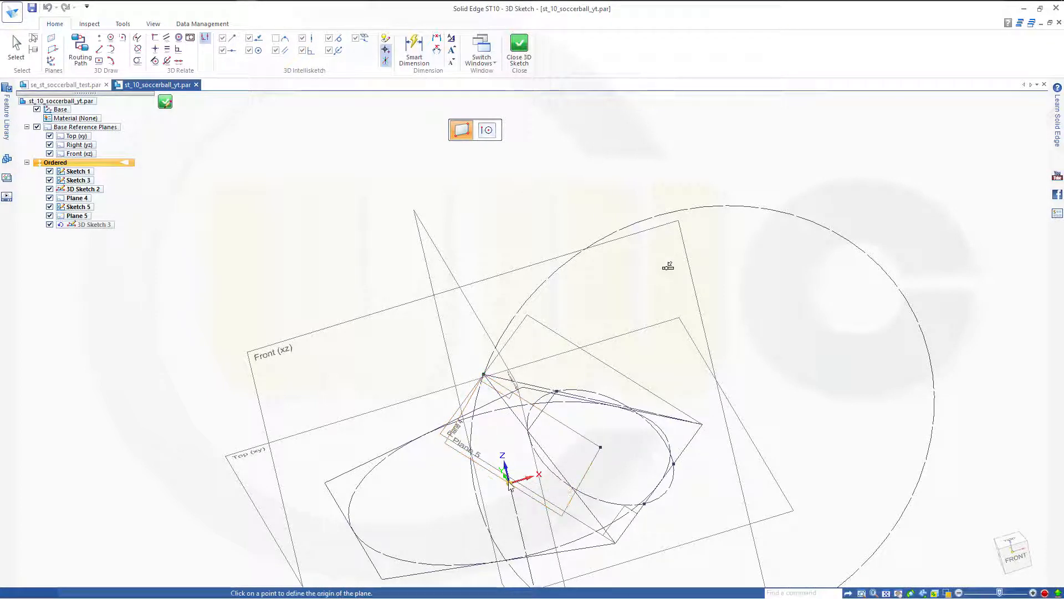
mouse_move(669, 266)
middle_mouse_down()
mouse_move(751, 166)
mouse_move(736, 124)
mouse_move(726, 162)
middle_mouse_up()
key("Escape")
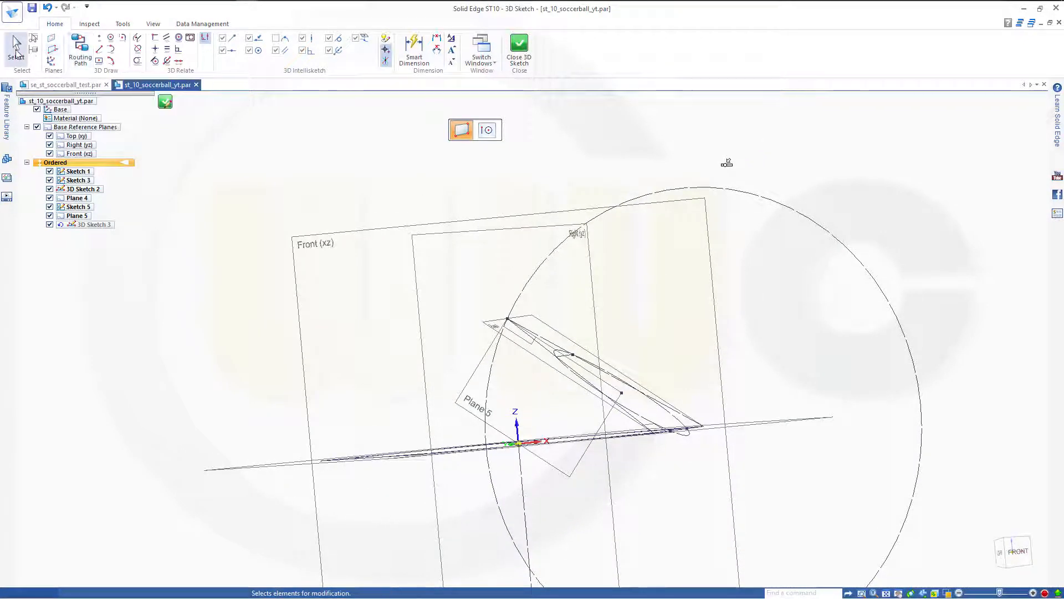
left_click(524, 53)
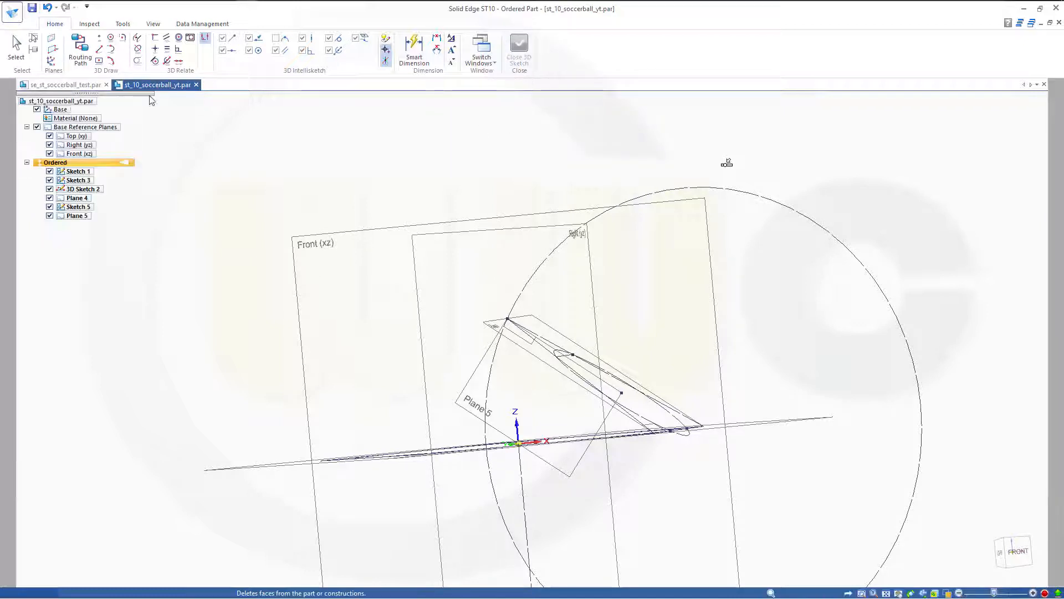
Start a sketch on the new three-point plane and draw a line from the circle's center point at 90°, extending past the vertical construction line.
left_click(126, 48)
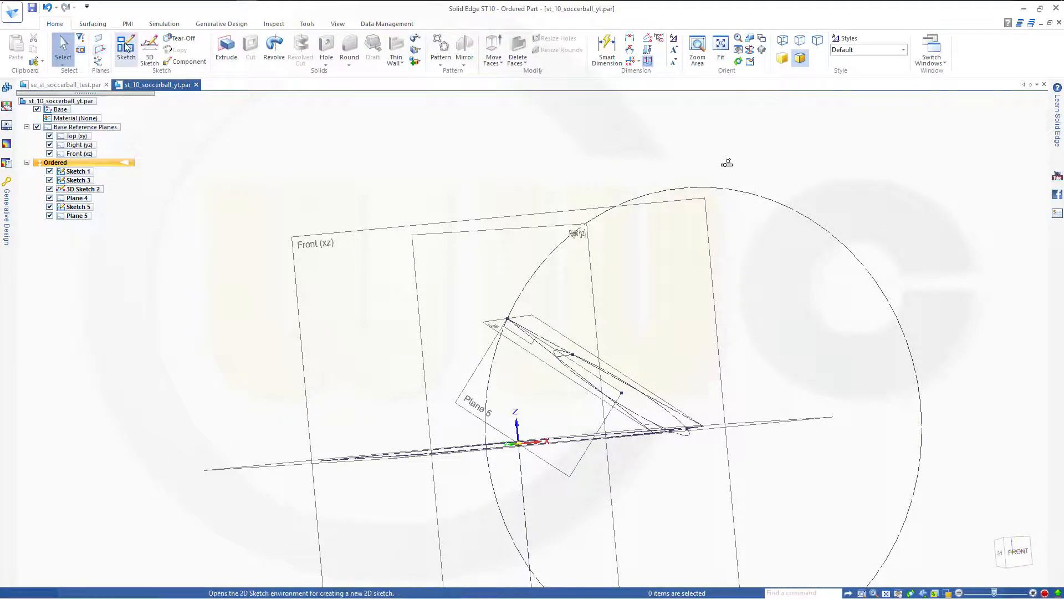
left_click(472, 383)
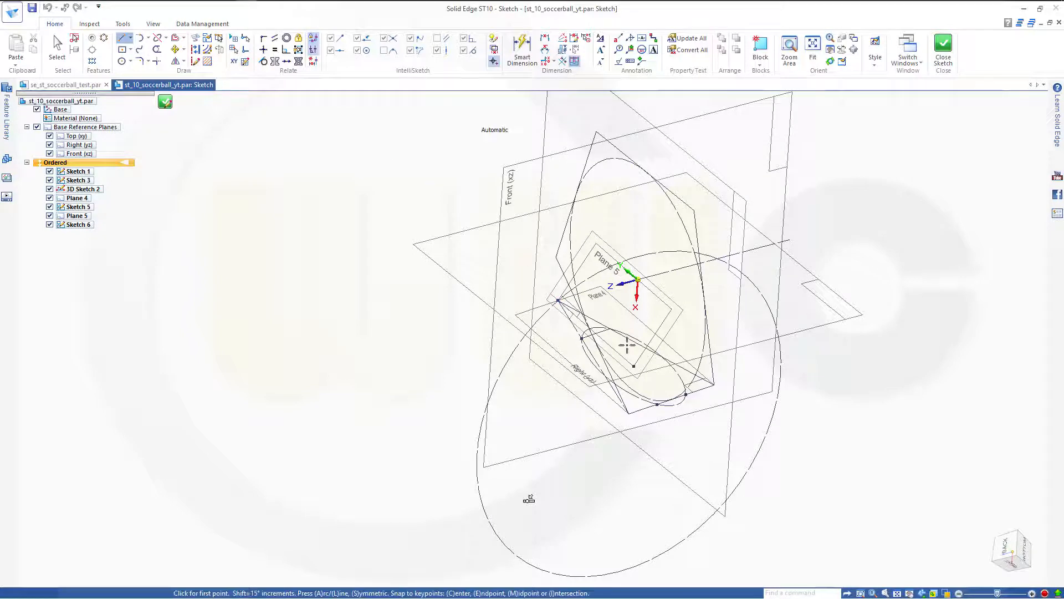
left_click(634, 366)
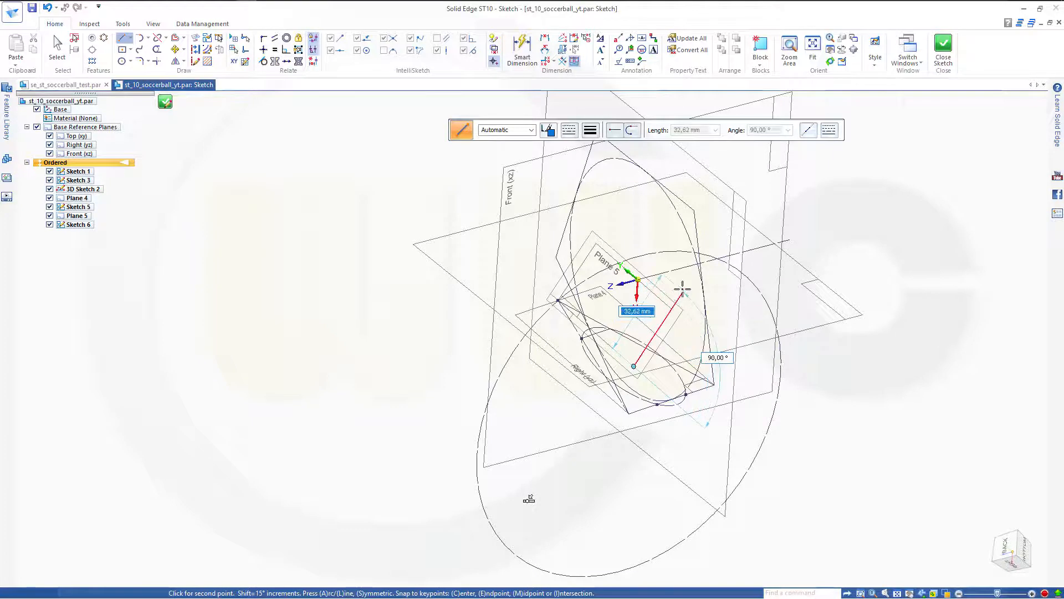
left_click(724, 228)
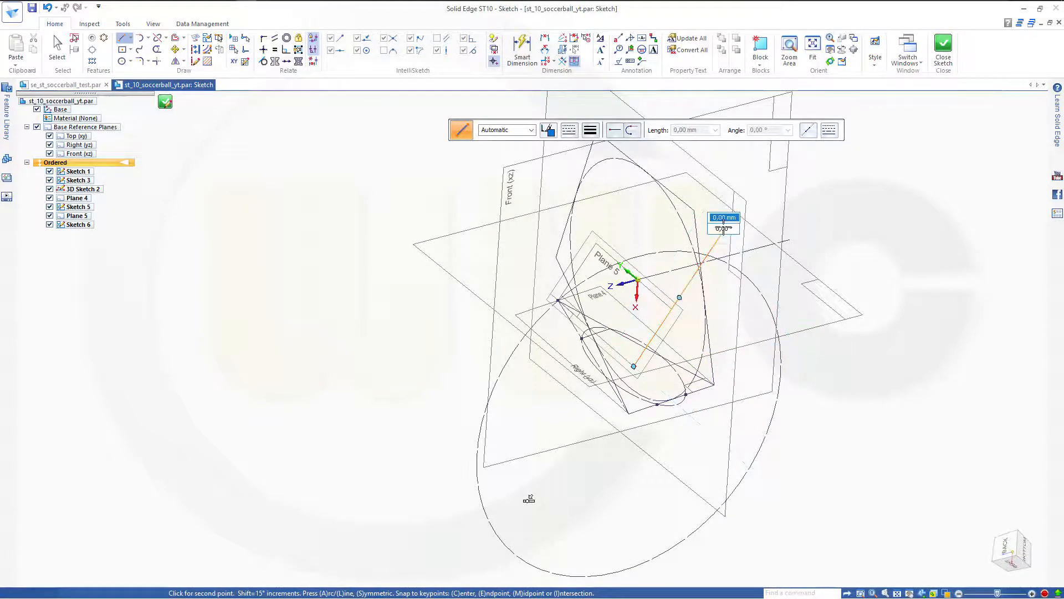
key("Escape")
Project the vertical construction line below the origin into the sketch, accepting the default projection options.
mouse_move(528, 499)
middle_mouse_down()
mouse_move(518, 451)
mouse_move(547, 542)
mouse_move(611, 553)
mouse_move(504, 340)
mouse_move(388, 328)
mouse_move(572, 209)
mouse_move(570, 171)
mouse_move(539, 155)
mouse_move(531, 202)
mouse_move(572, 209)
mouse_move(597, 197)
mouse_move(579, 214)
middle_mouse_up()
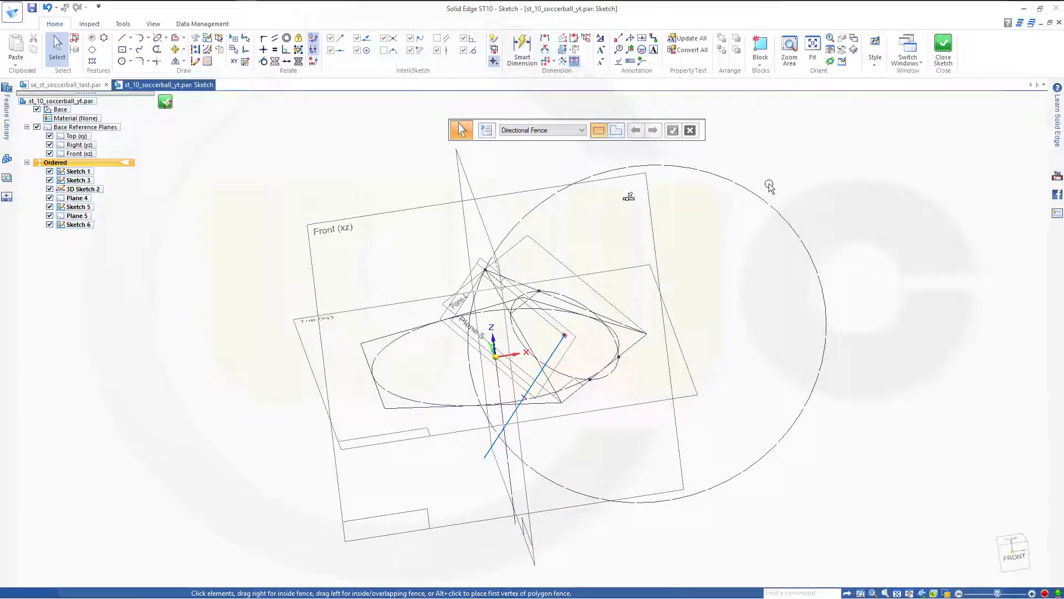
mouse_move(667, 257)
middle_mouse_down()
mouse_move(663, 233)
mouse_move(674, 228)
mouse_move(673, 272)
middle_mouse_up()
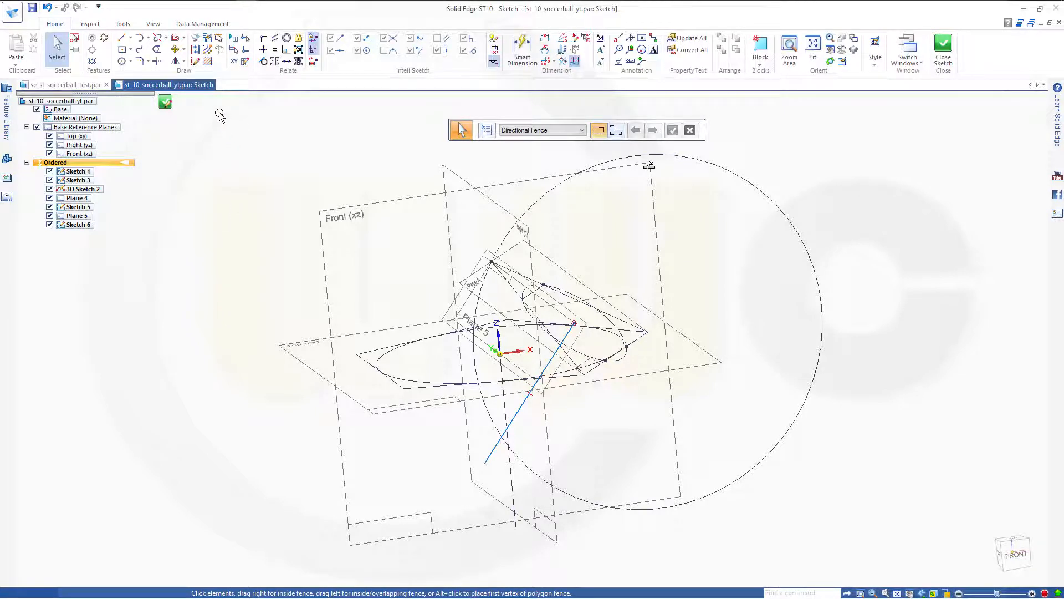
left_click(196, 40)
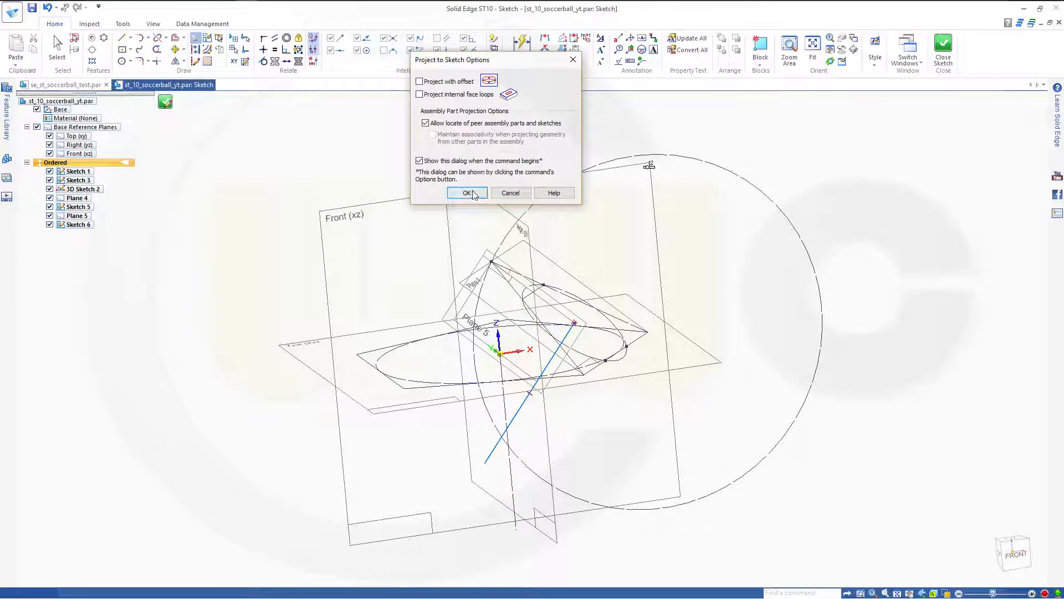
left_click(471, 198)
left_click(505, 403)
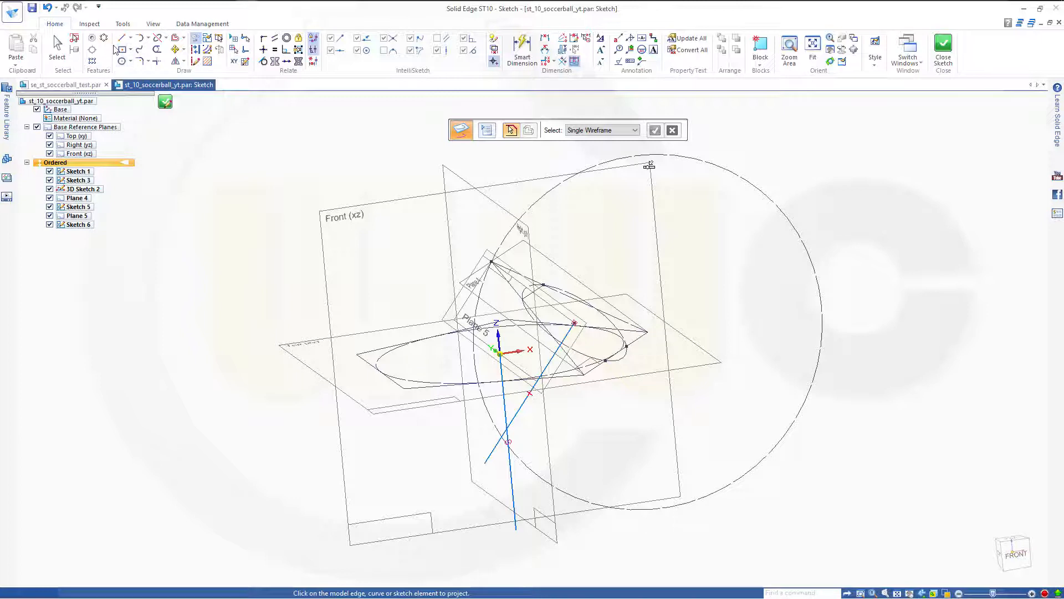
Place a sketch point near the crossing of the slanted line and the projected vertical line.
left_click(130, 38)
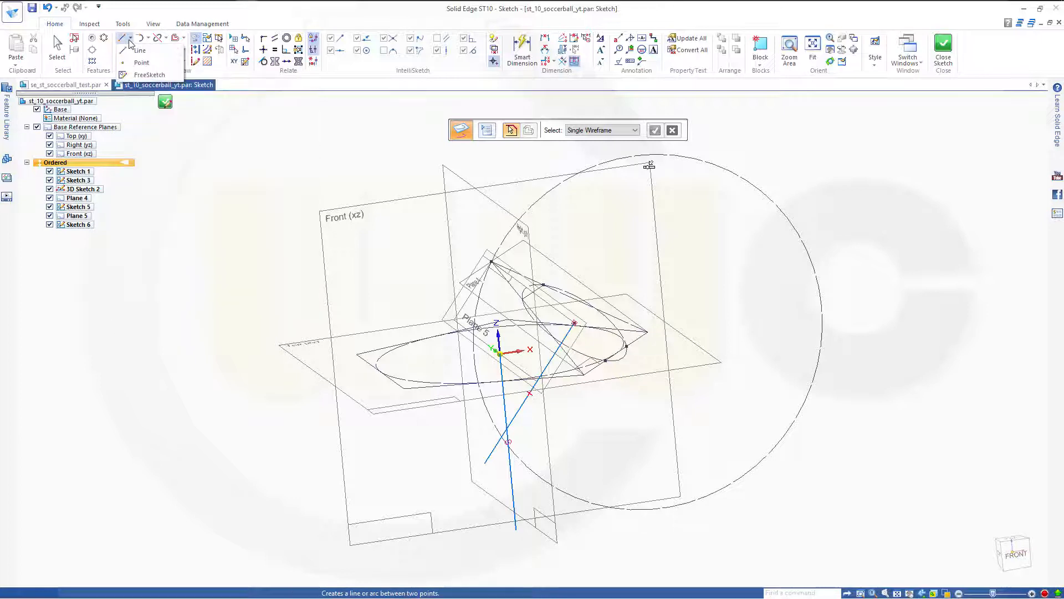
left_click(124, 67)
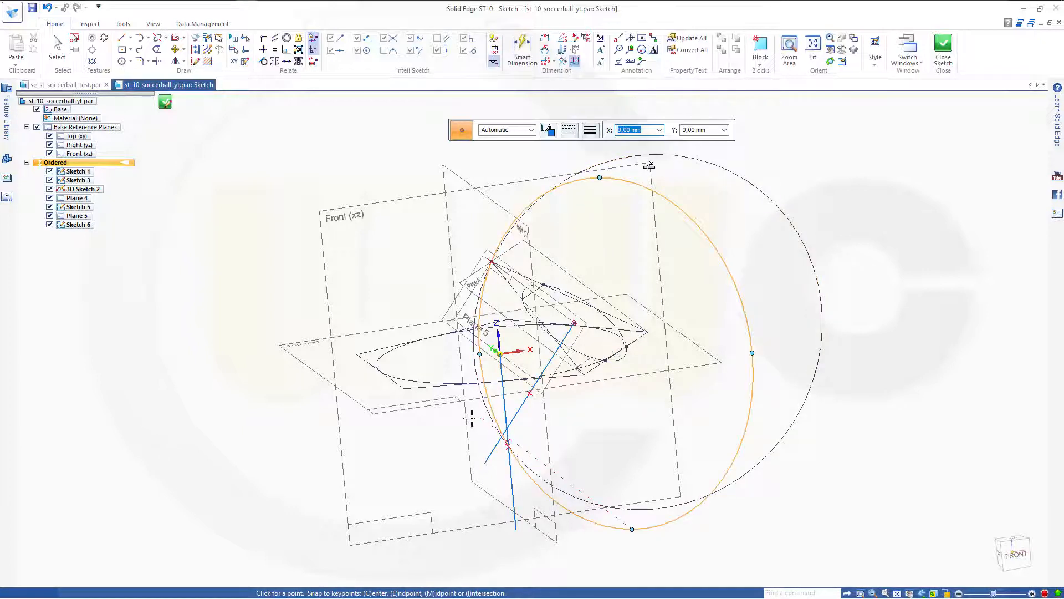
key("i")
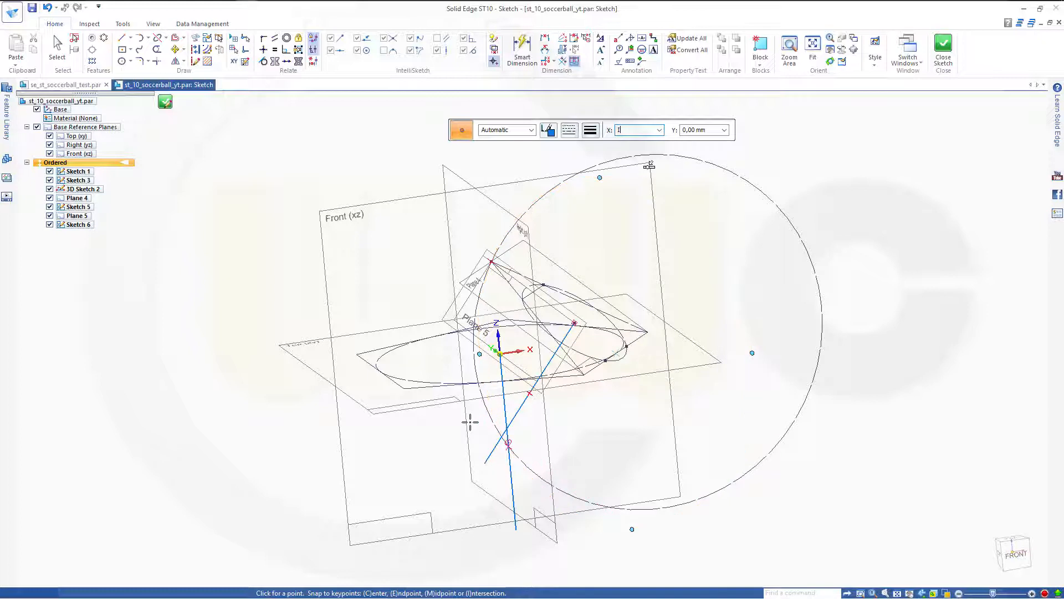
left_click(507, 429)
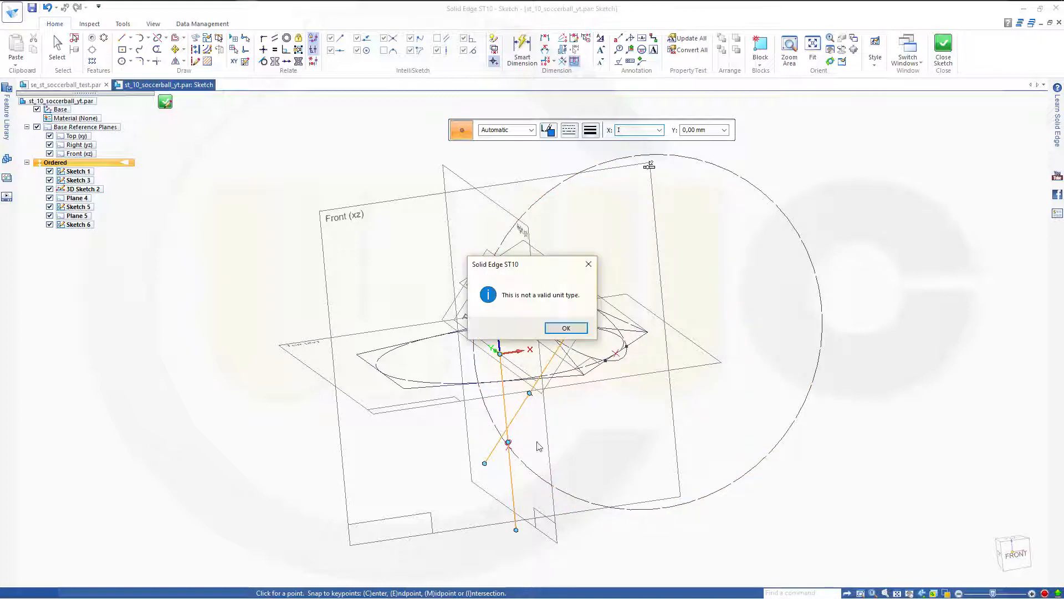
left_click(566, 329)
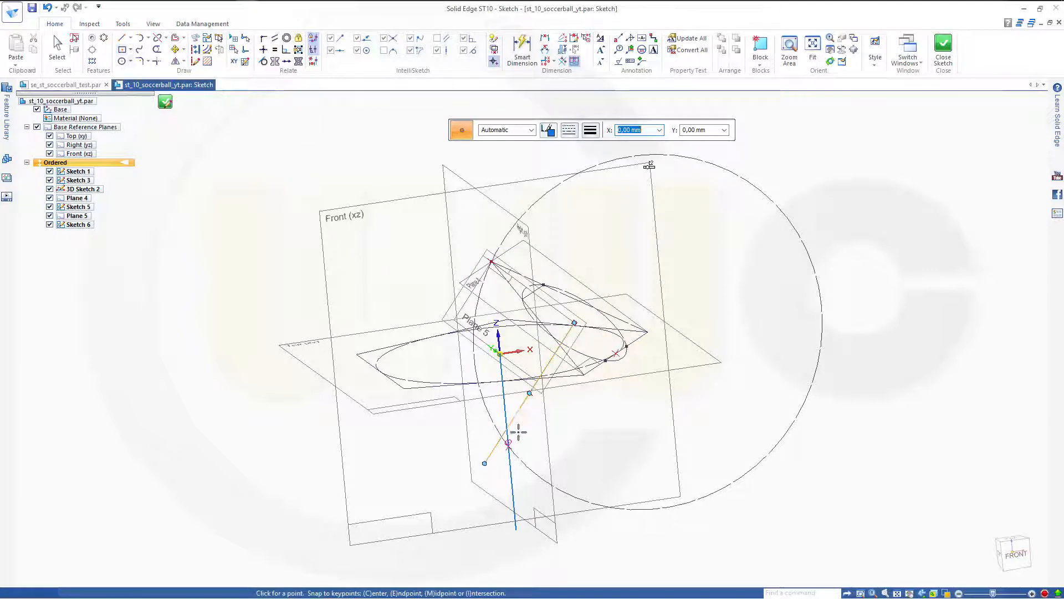
left_click(126, 39)
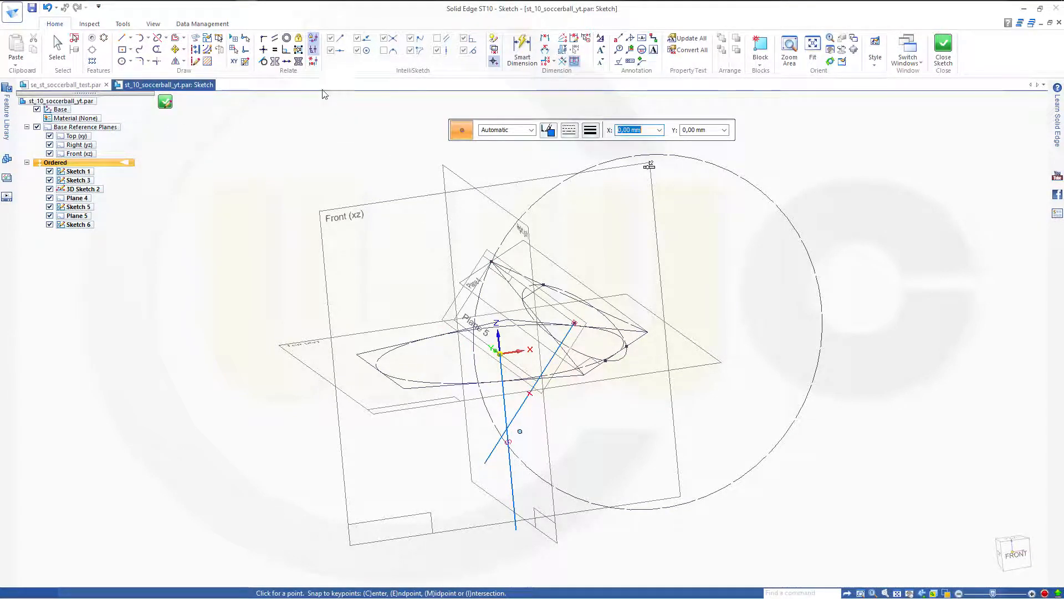
Connect the sketch point to both the projected vertical line and the slanted line.
left_click(263, 38)
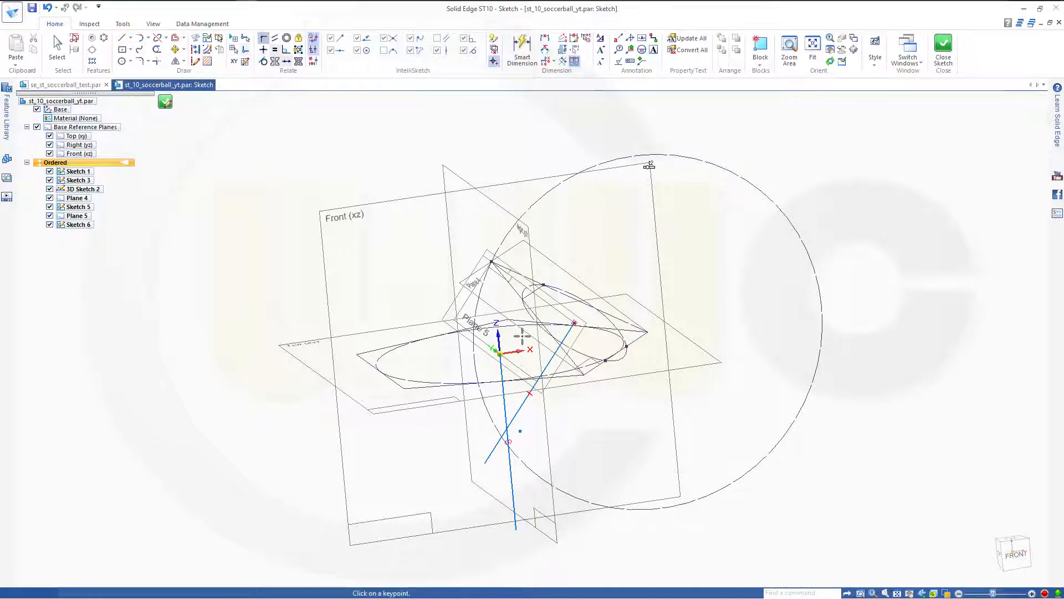
left_click(521, 429)
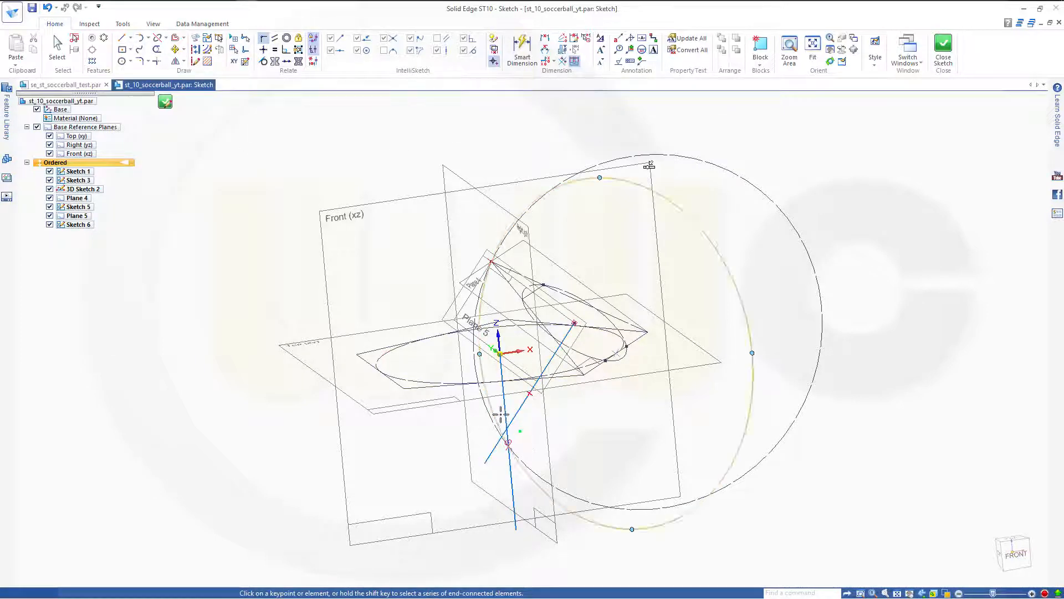
left_click(507, 406)
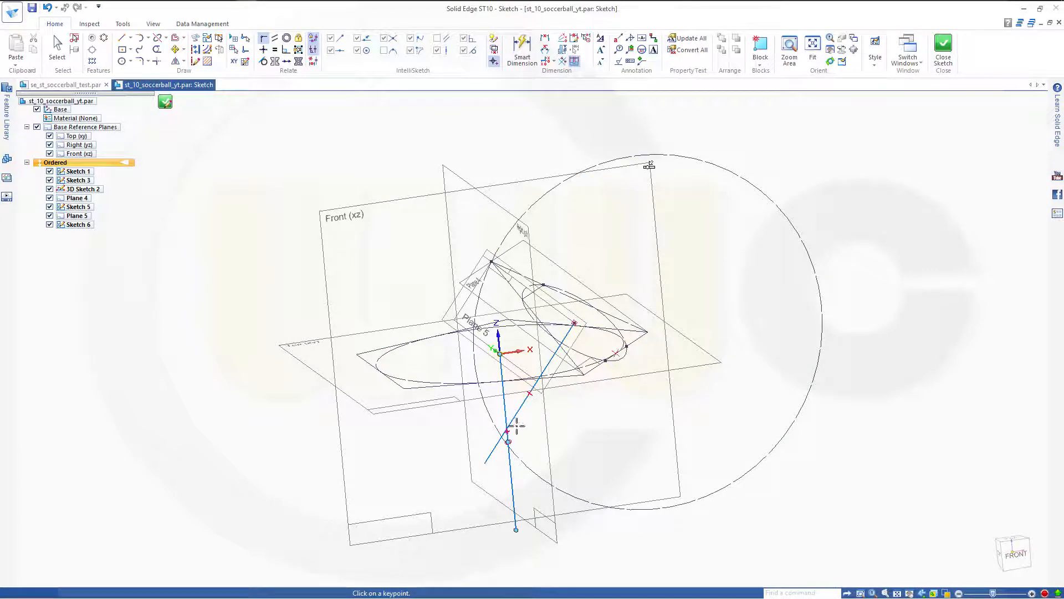
left_click(507, 431)
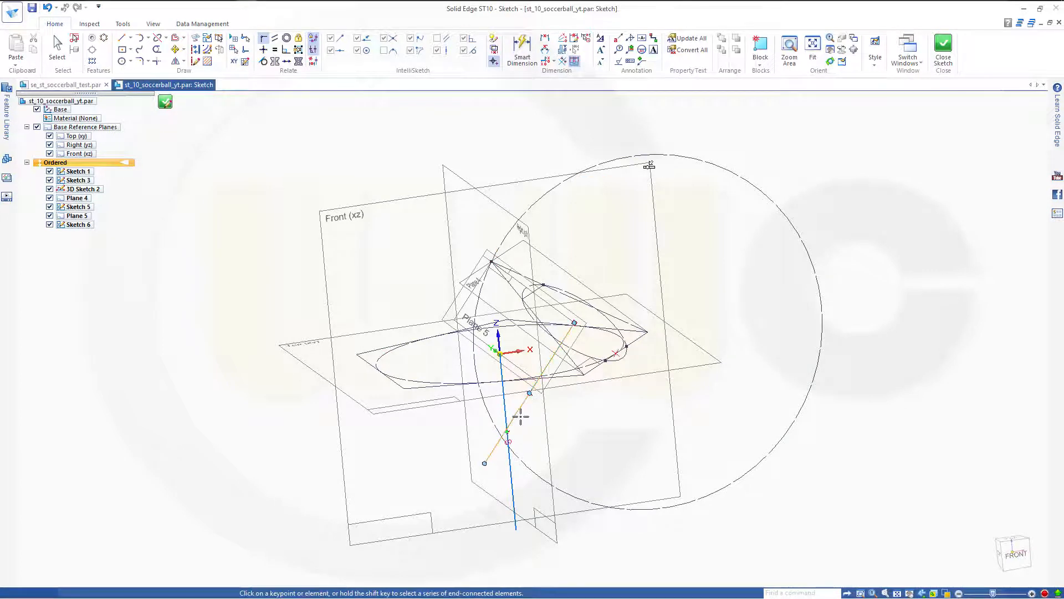
left_click(514, 416)
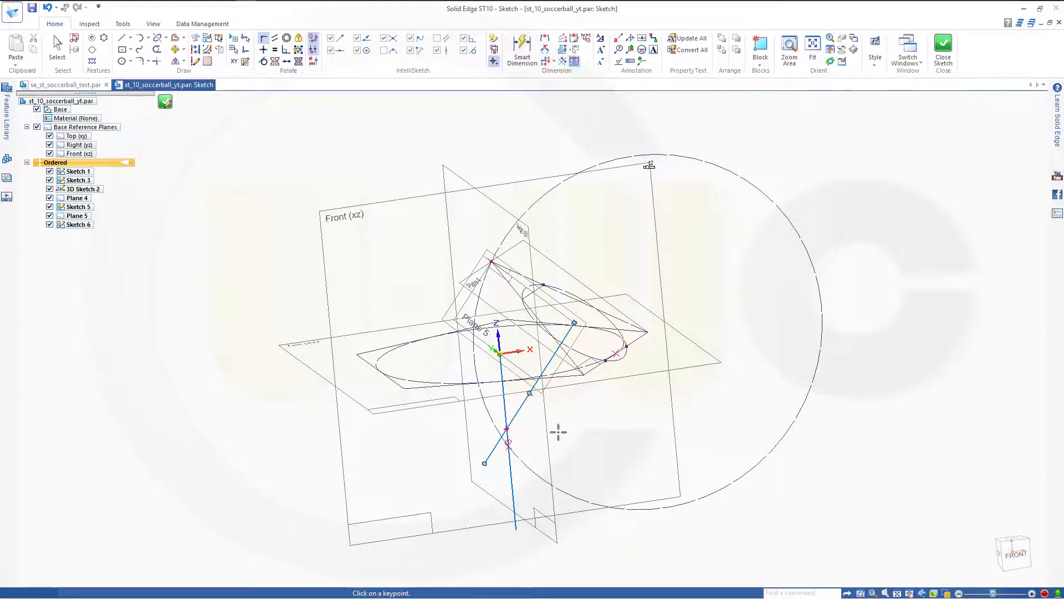
key("Escape")
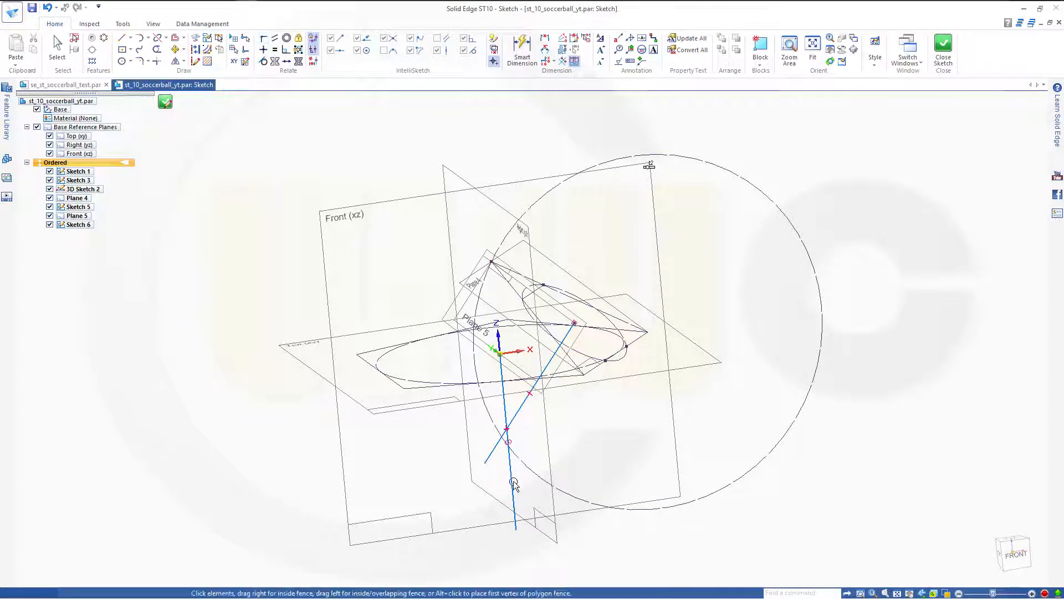
Convert the projected vertical line and the slanted line to construction geometry.
left_click(513, 482)
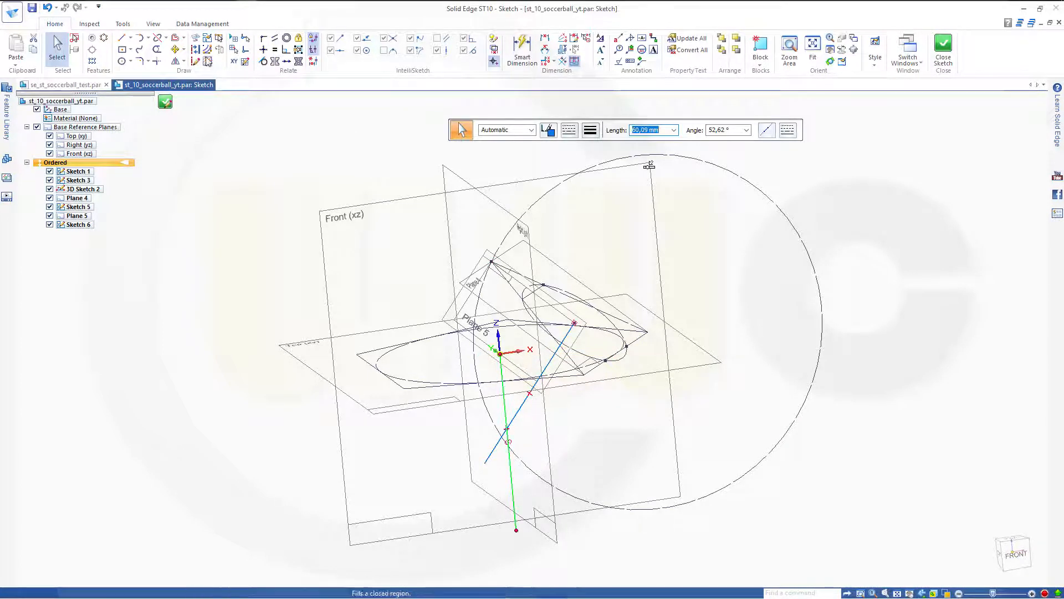
left_click(195, 49)
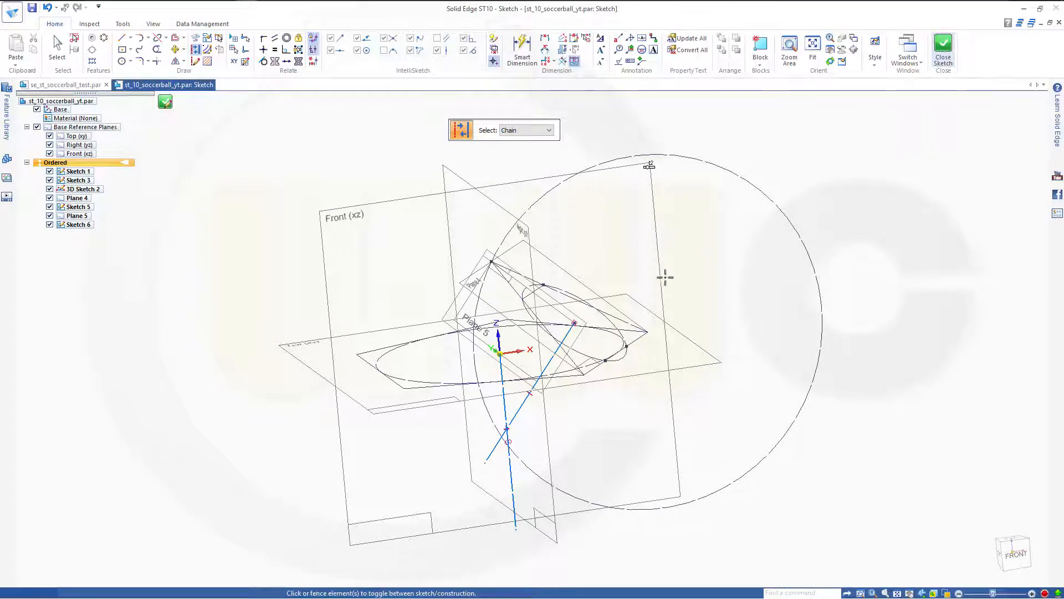
Sketch a circle about 115 mm in diameter, centered just beside the sketch point where the slanted and vertical construction lines cross.
mouse_move(643, 294)
middle_mouse_down()
mouse_move(637, 233)
mouse_move(627, 268)
mouse_move(665, 273)
mouse_move(703, 261)
mouse_move(598, 268)
mouse_move(534, 321)
mouse_move(598, 309)
mouse_move(638, 269)
mouse_move(636, 281)
middle_mouse_up()
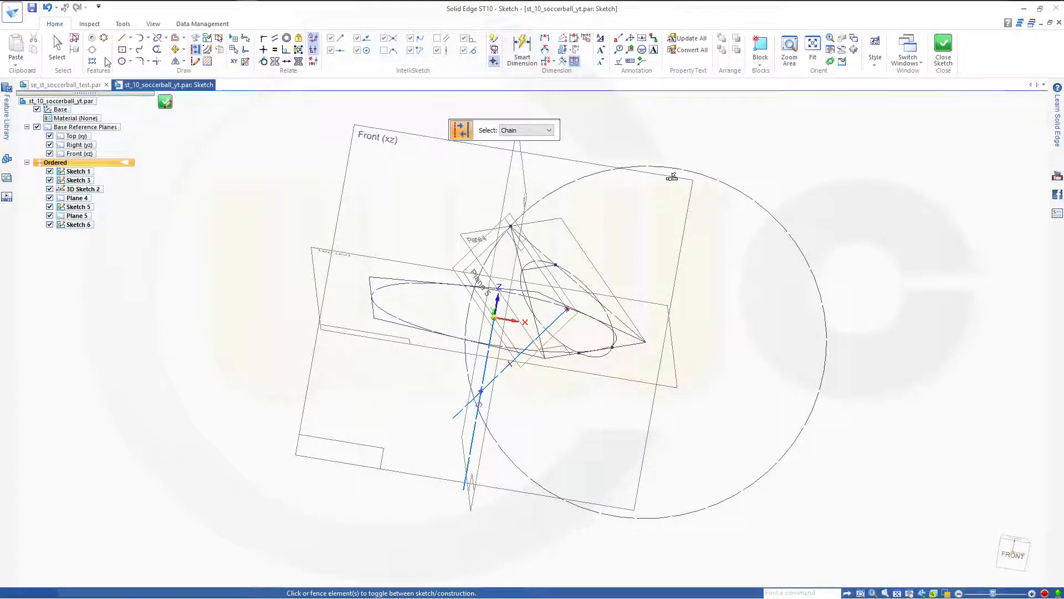
left_click(122, 62)
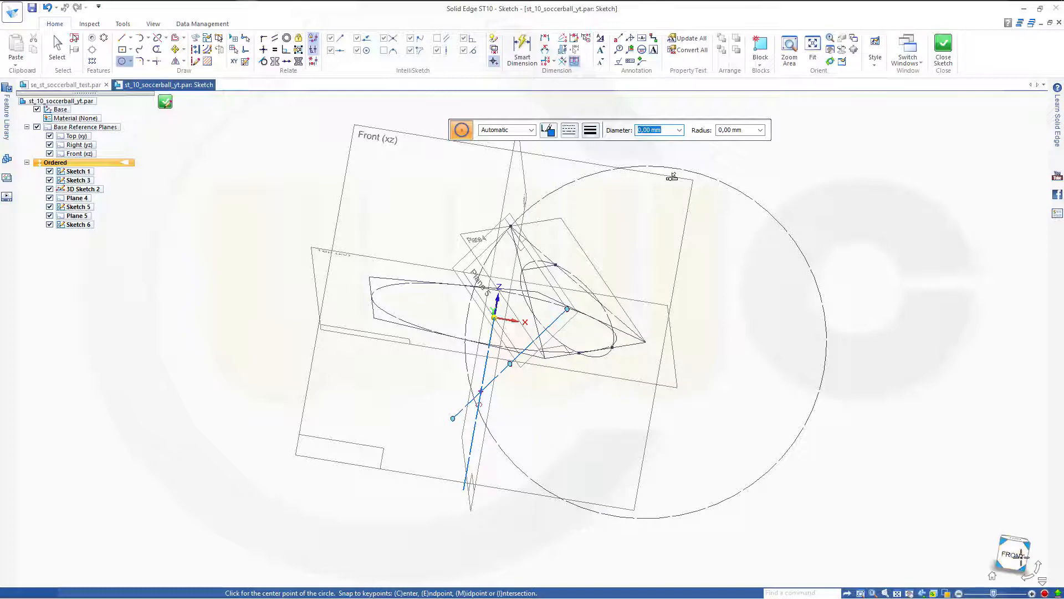
left_click(1003, 553)
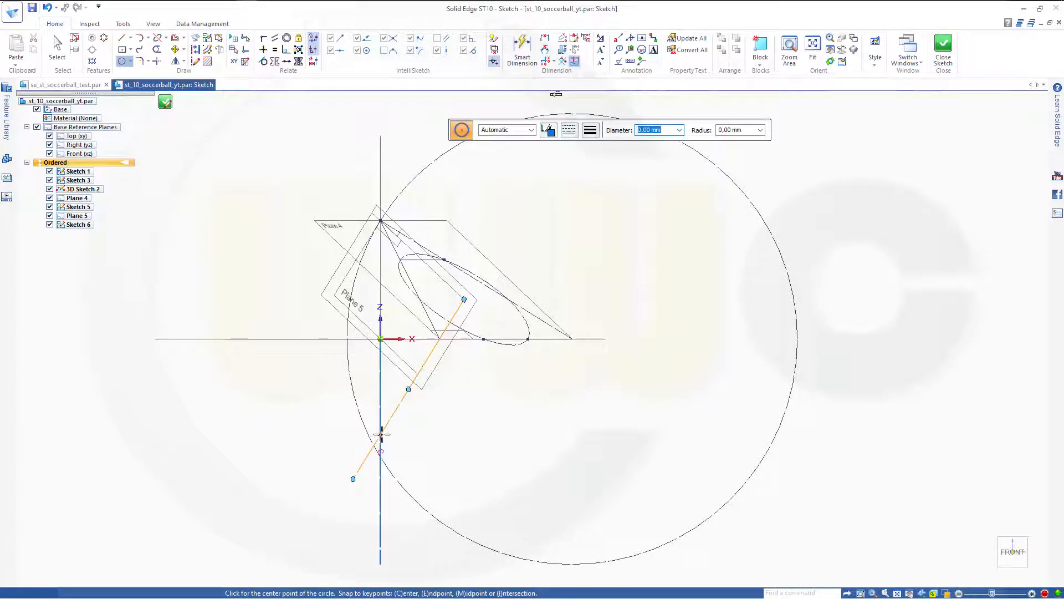
left_click(411, 435)
mouse_move(538, 388)
middle_mouse_down()
mouse_move(461, 428)
mouse_move(565, 383)
middle_mouse_up()
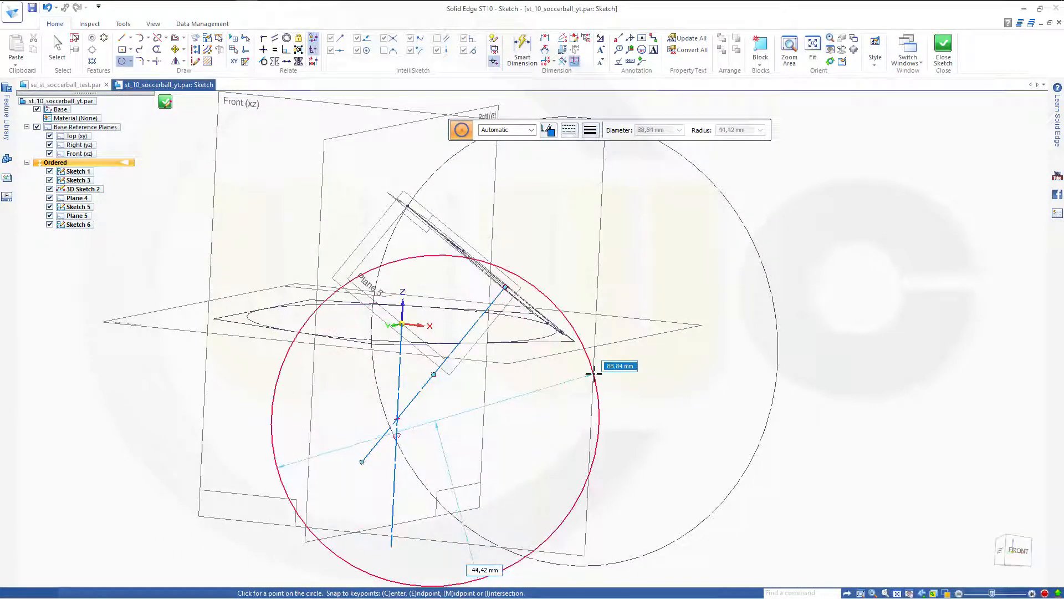
left_click(634, 350)
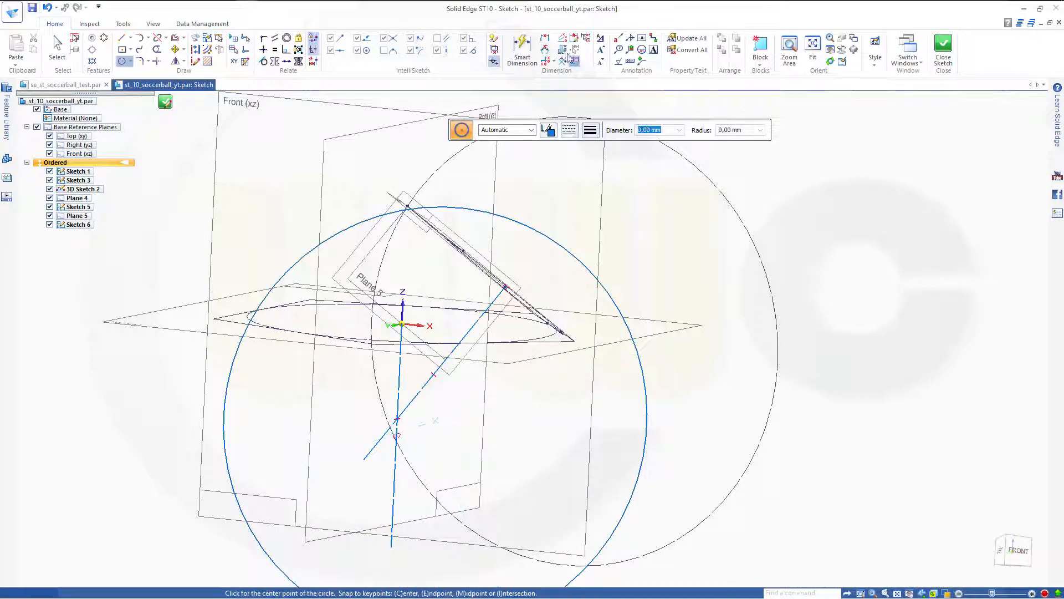
Dimension the new circle's diameter and define the dimension with the formula =2*side_length.
left_click(530, 55)
left_click(645, 399)
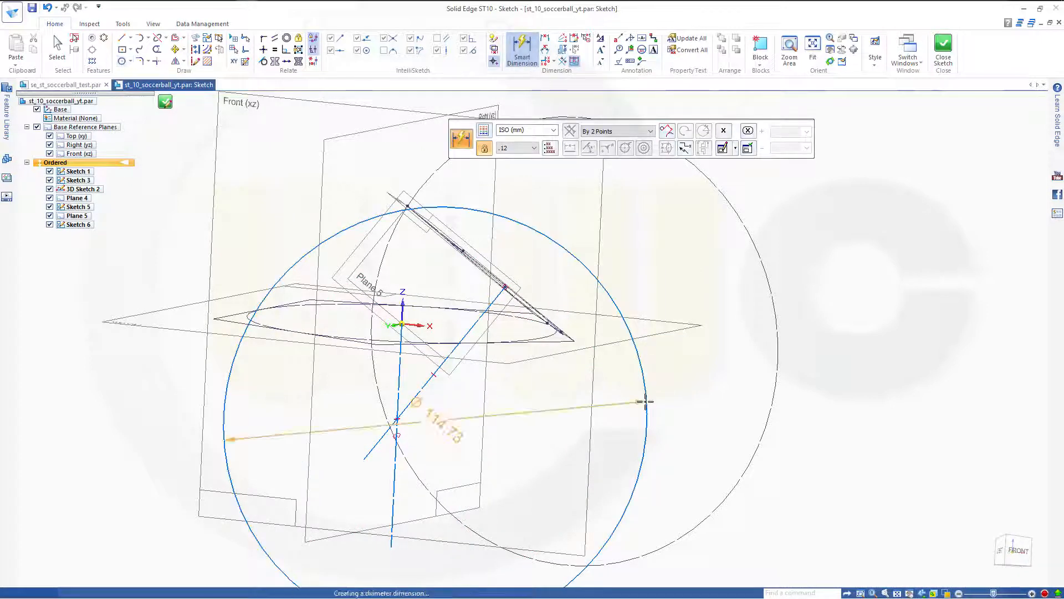
left_click(702, 378)
key("Return")
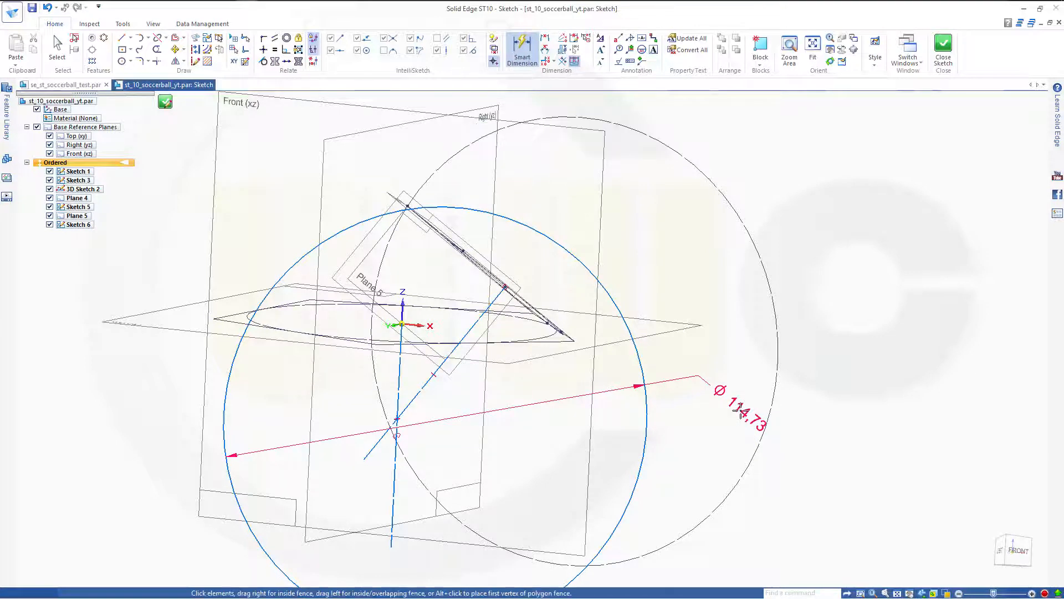
left_click(740, 411)
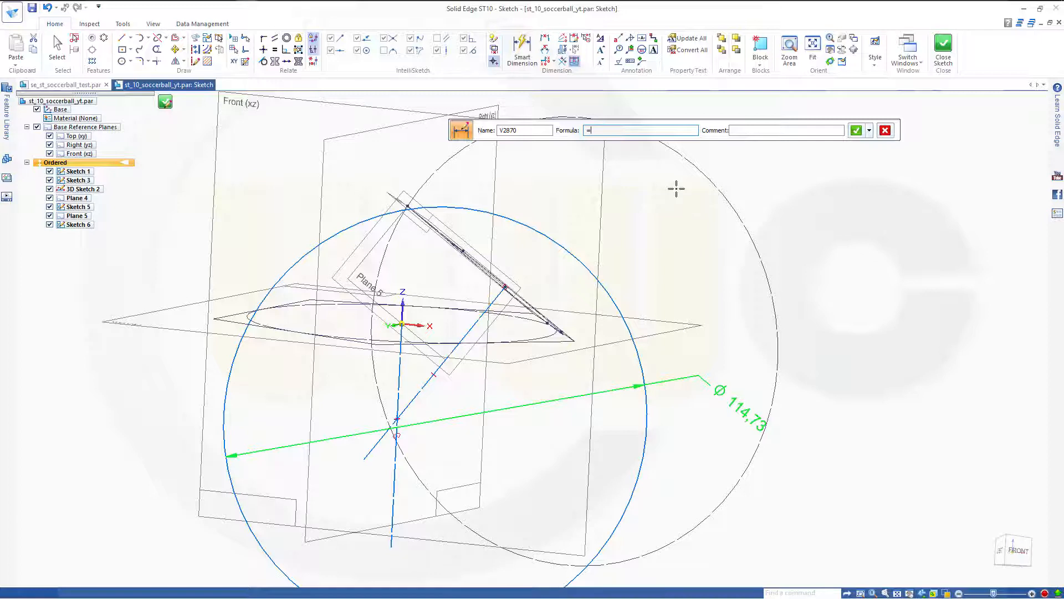
type("2*side_length")
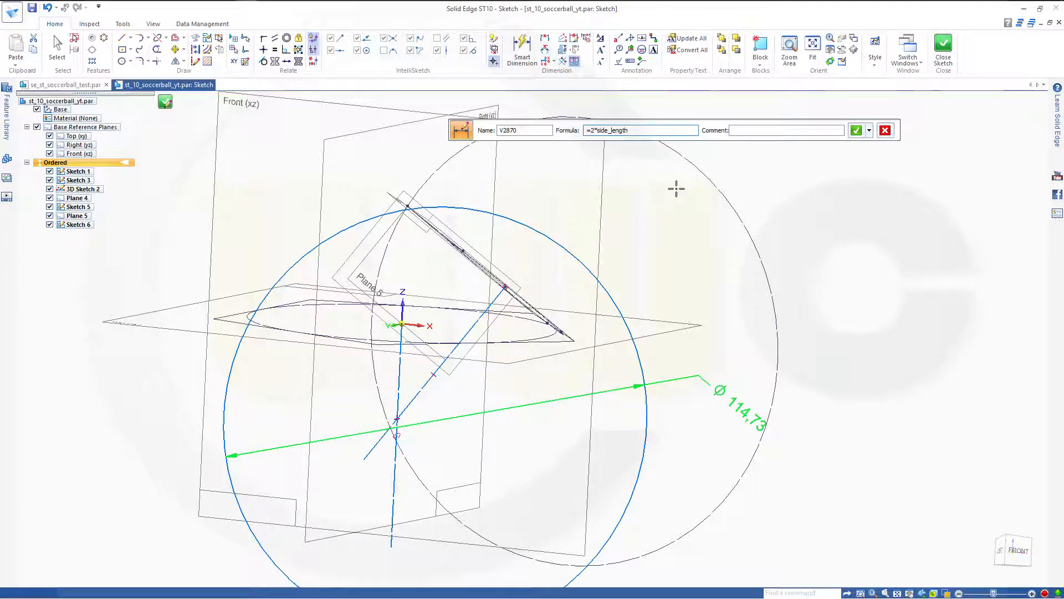
Set the circle's diameter with the formula 2*side_length.
key("Return")
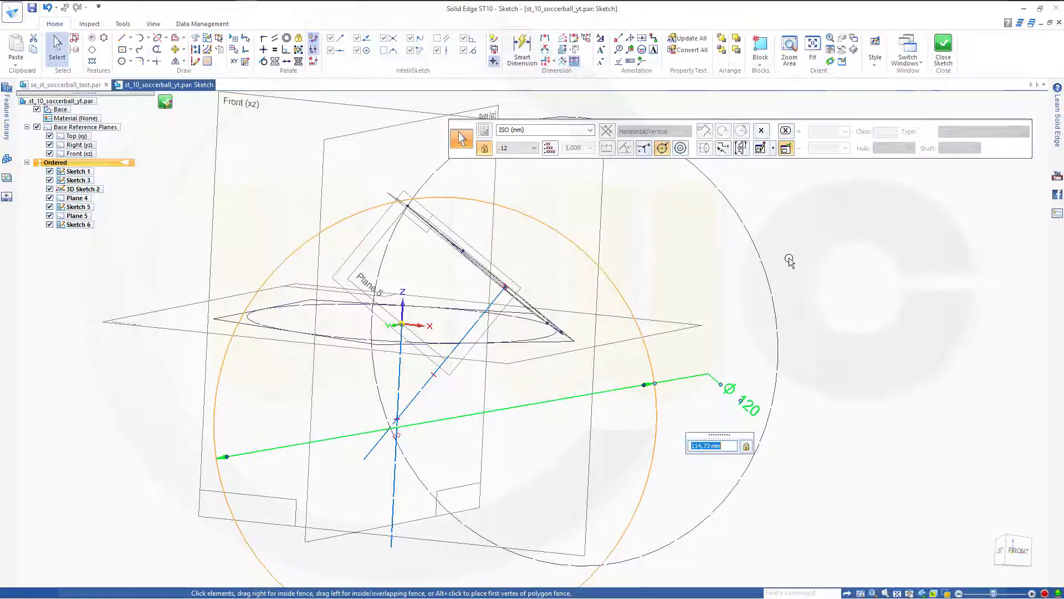
left_click(735, 320)
key("Escape")
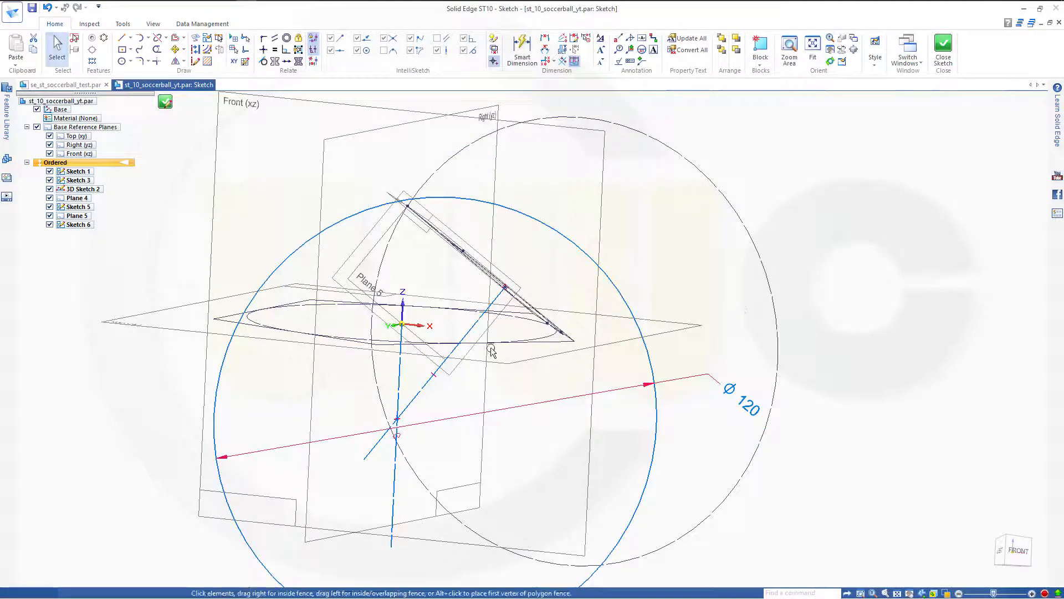
left_click(122, 37)
mouse_move(576, 446)
middle_mouse_down()
mouse_move(606, 431)
mouse_move(620, 371)
mouse_move(577, 414)
mouse_move(596, 494)
mouse_move(589, 448)
middle_mouse_up()
scroll(397, 482, "down", 2)
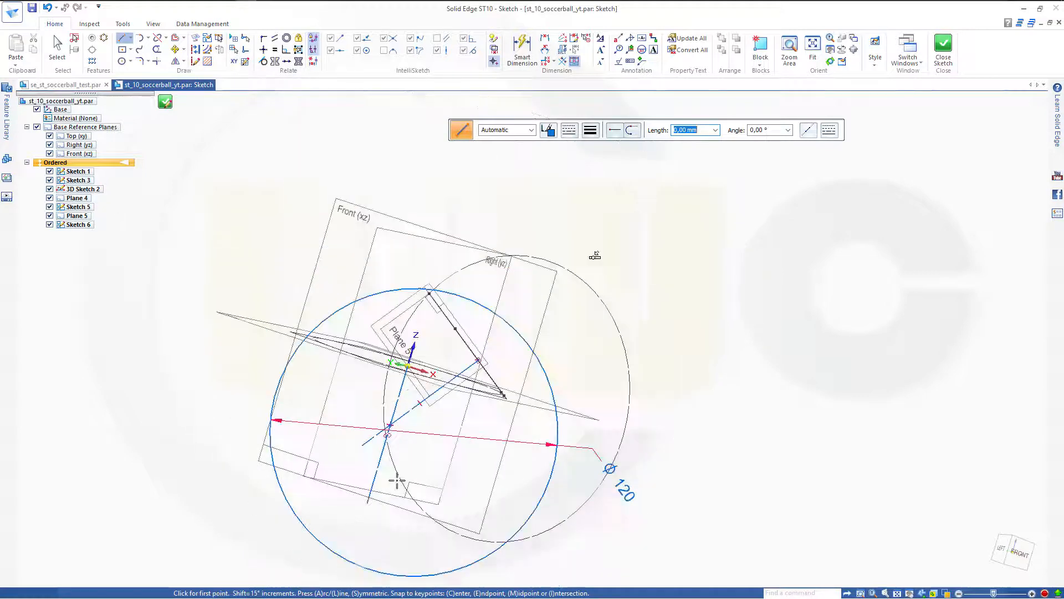
scroll(398, 480, "up", 2)
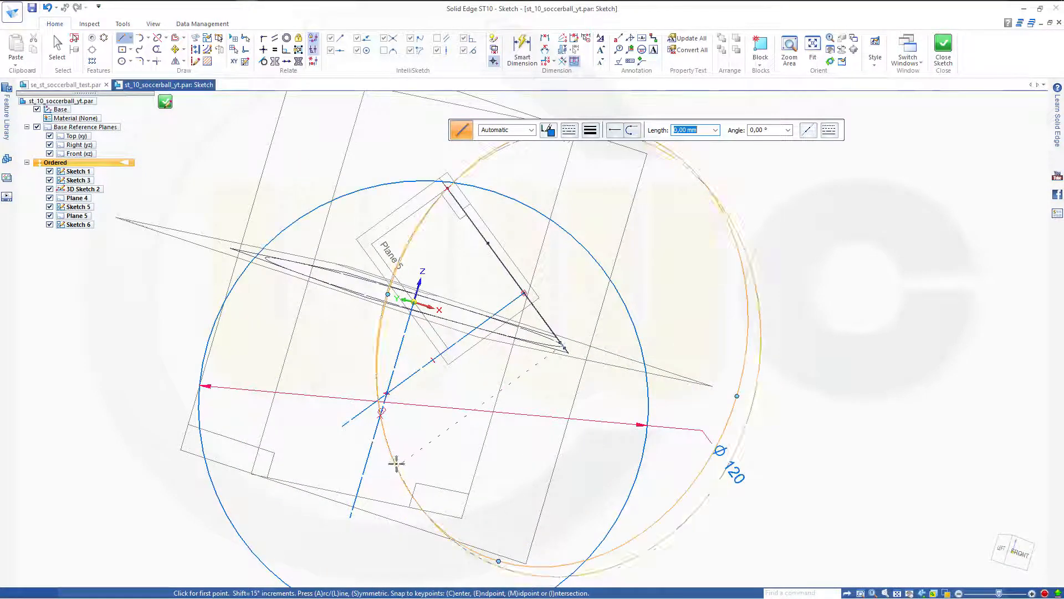
key("Escape")
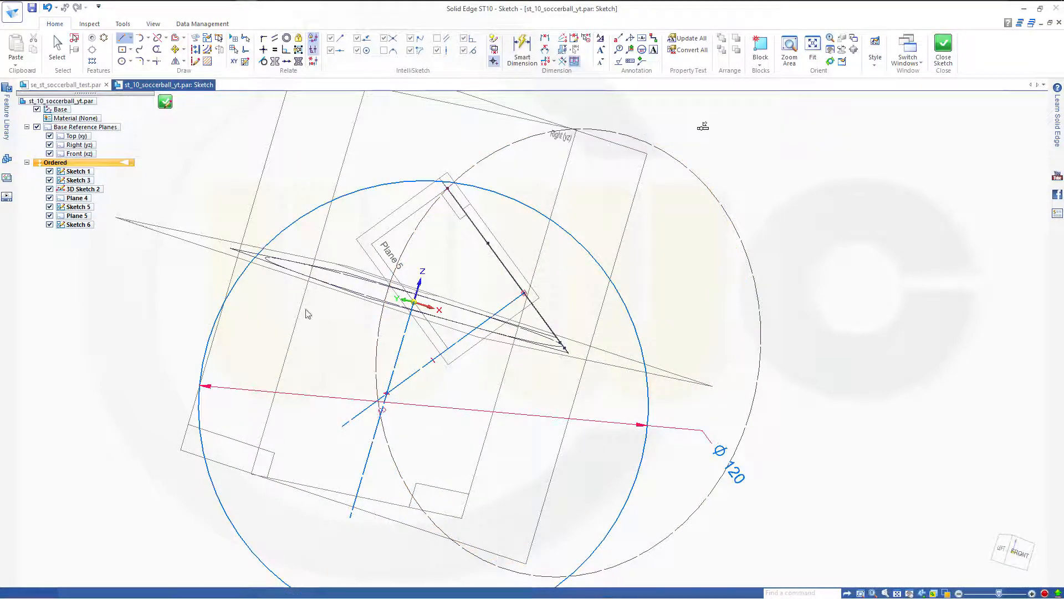
Connect the circle's centre to the intersection of the vertical axis line and the inclined construction line.
left_click(263, 37)
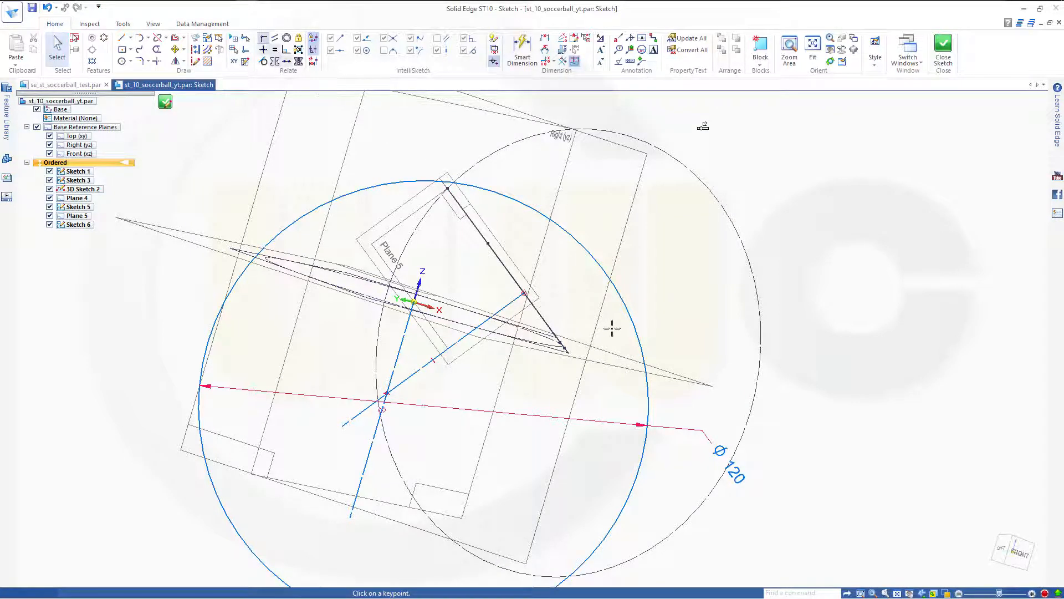
left_click(422, 405)
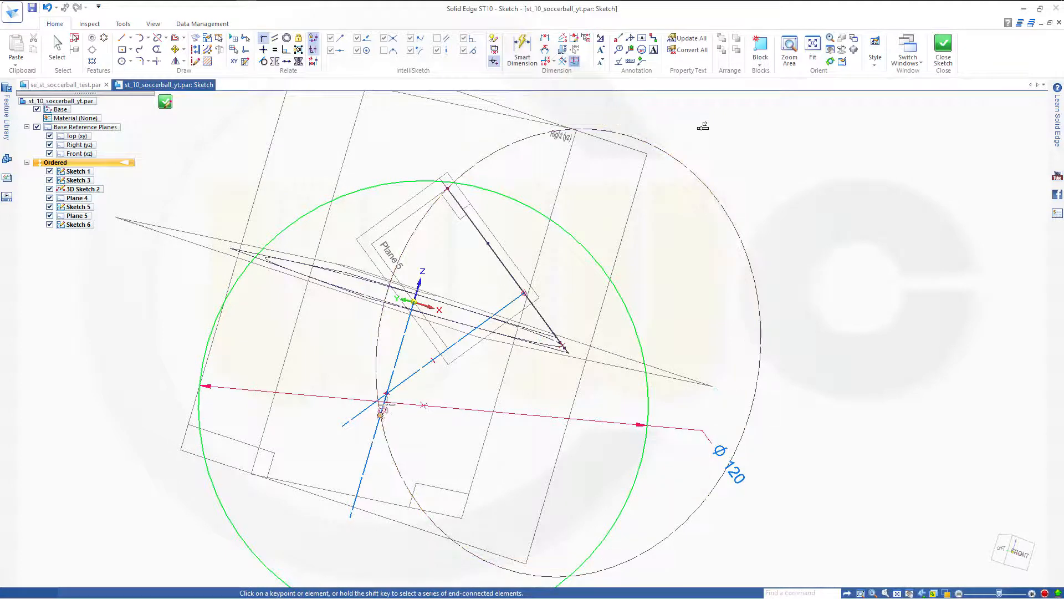
left_click(392, 372)
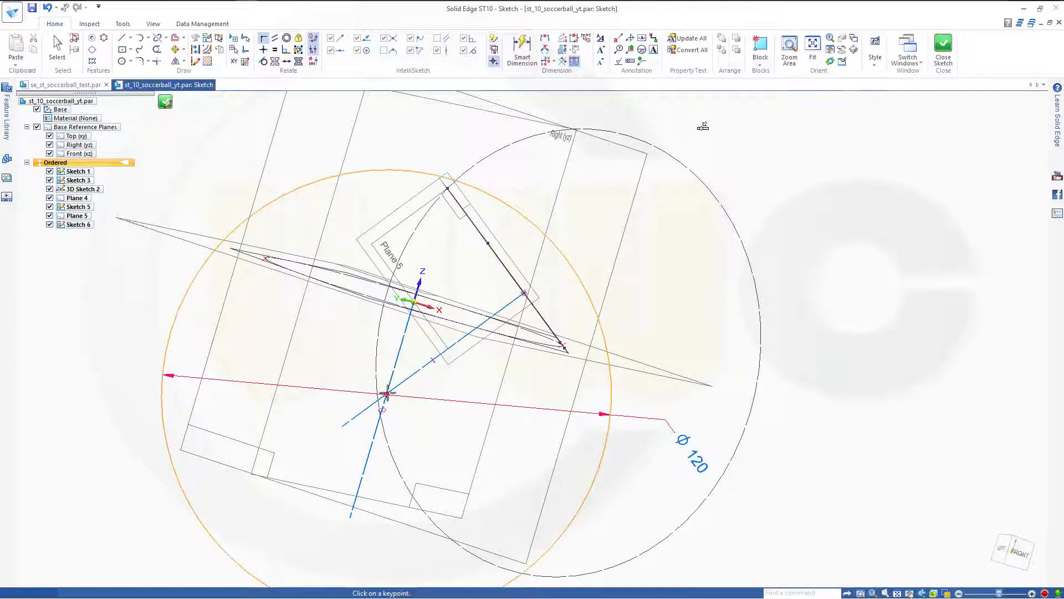
mouse_move(486, 420)
middle_mouse_down()
mouse_move(507, 380)
mouse_move(483, 421)
mouse_move(451, 434)
middle_mouse_up()
scroll(420, 454, "down", 1)
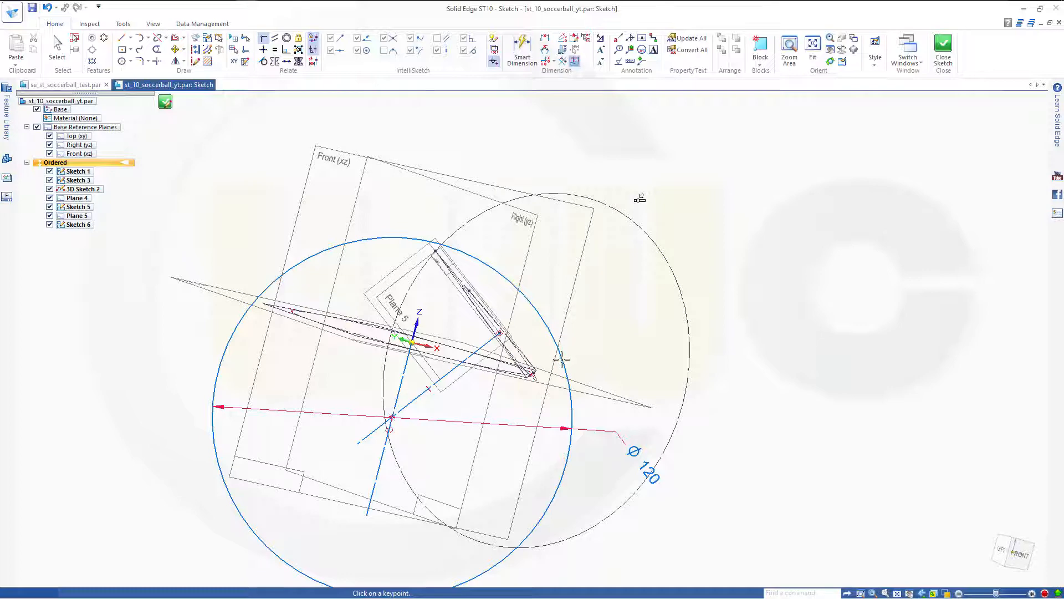
middle_click_drag(491, 416, 491, 397)
left_click(121, 38)
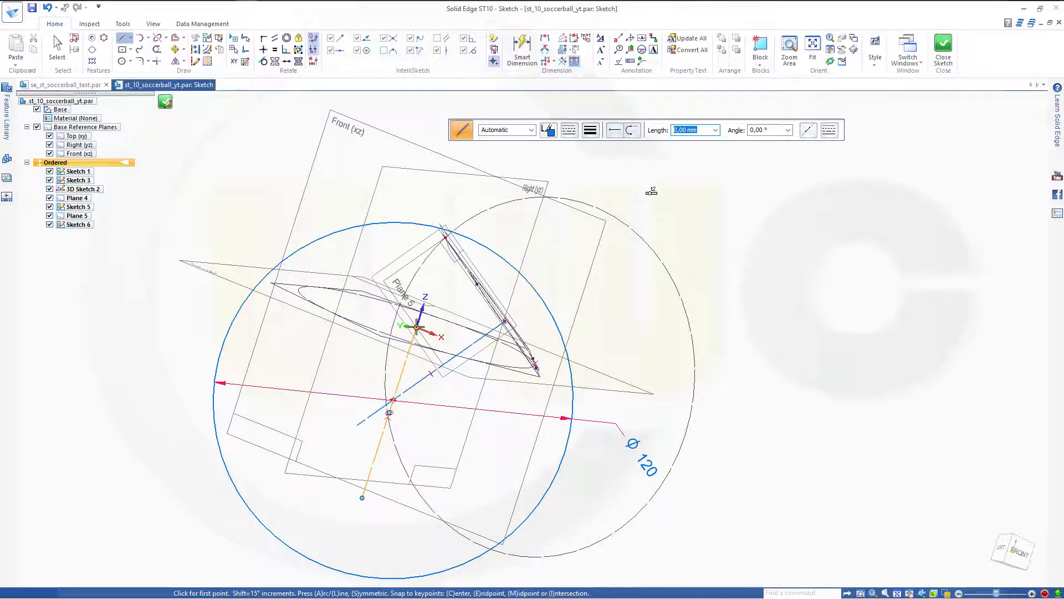
left_click(417, 327)
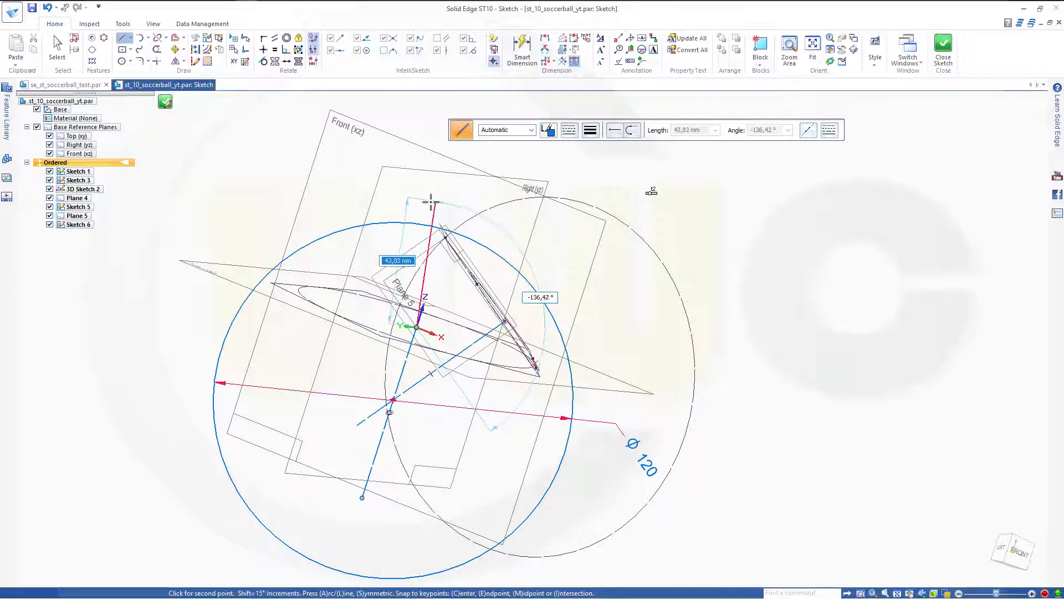
key("Escape")
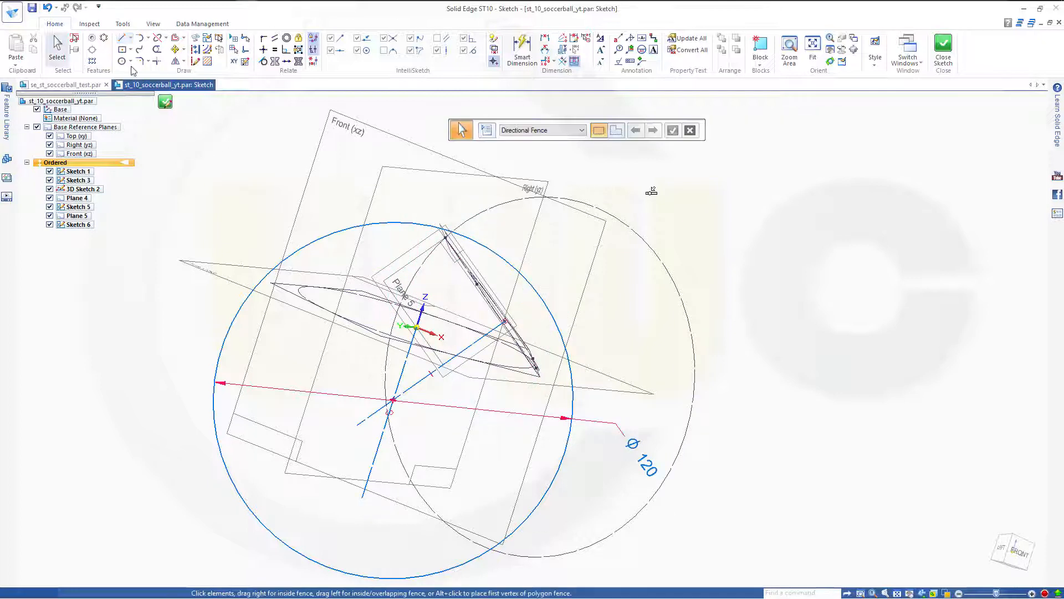
Draw a line across the full height of the circle, close to the vertical construction line and extending past the circle at both ends.
left_click(121, 40)
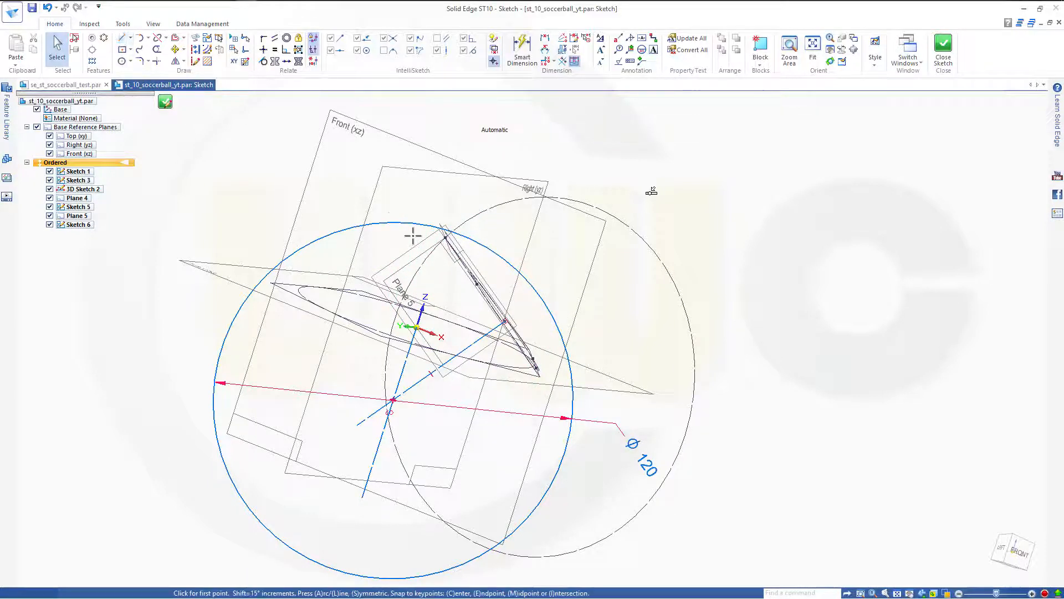
left_click(454, 207)
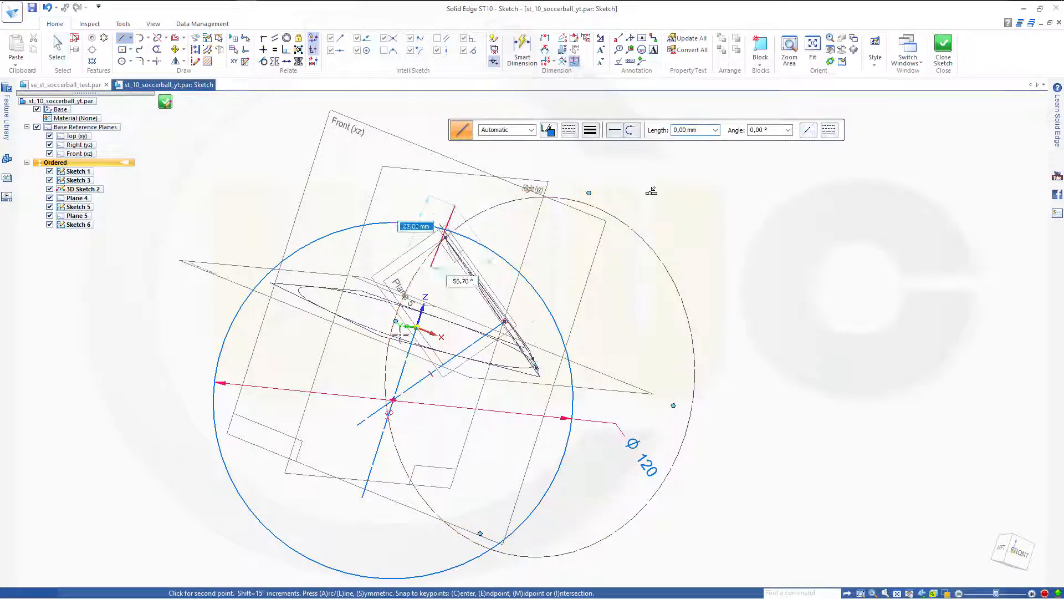
left_click(326, 571)
key("Escape")
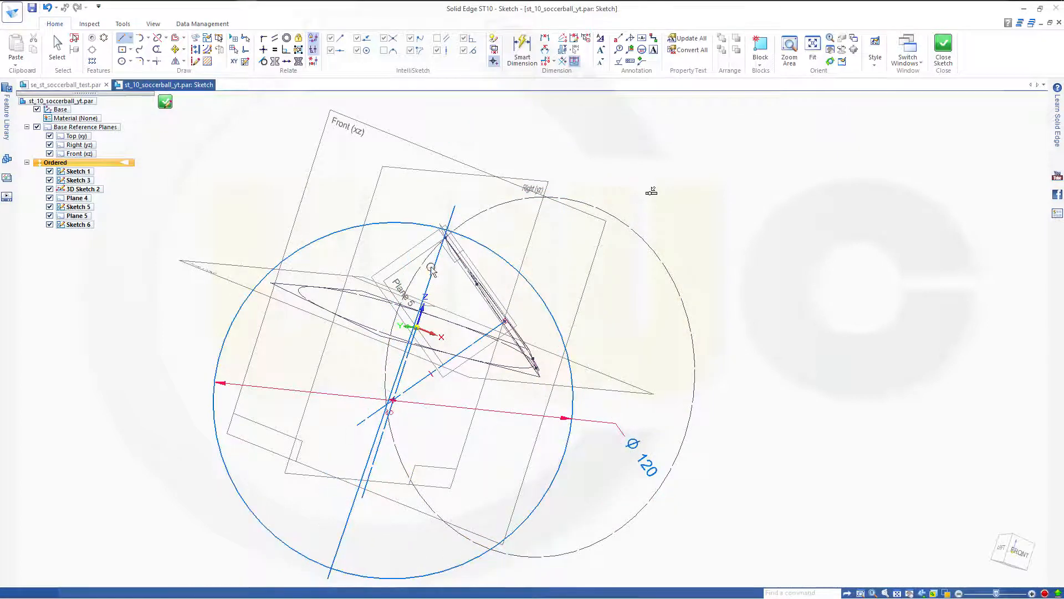
key("Escape")
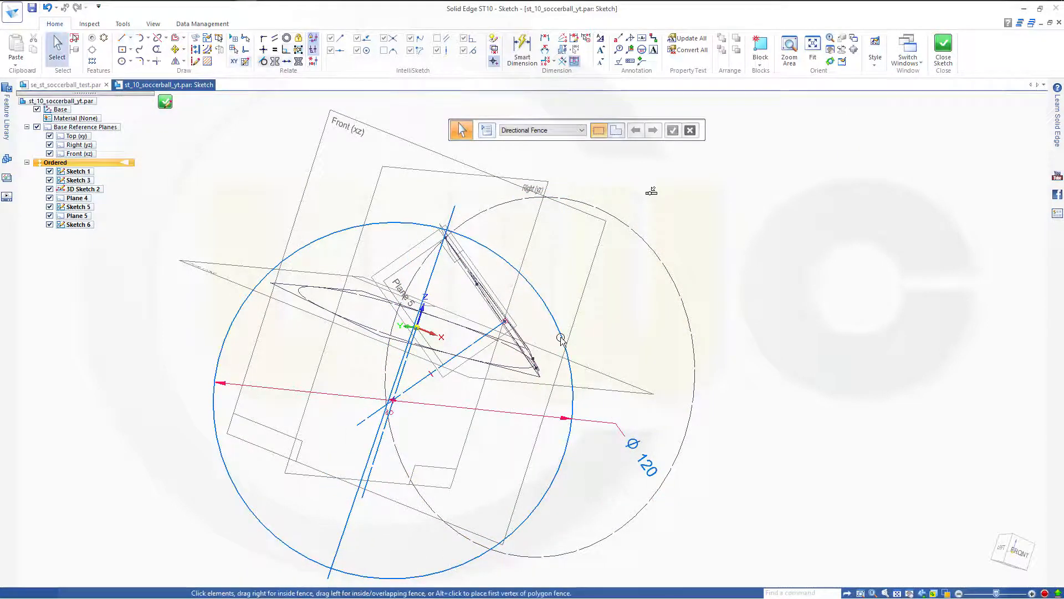
mouse_move(559, 308)
middle_mouse_down()
mouse_move(575, 305)
mouse_move(567, 307)
middle_mouse_up()
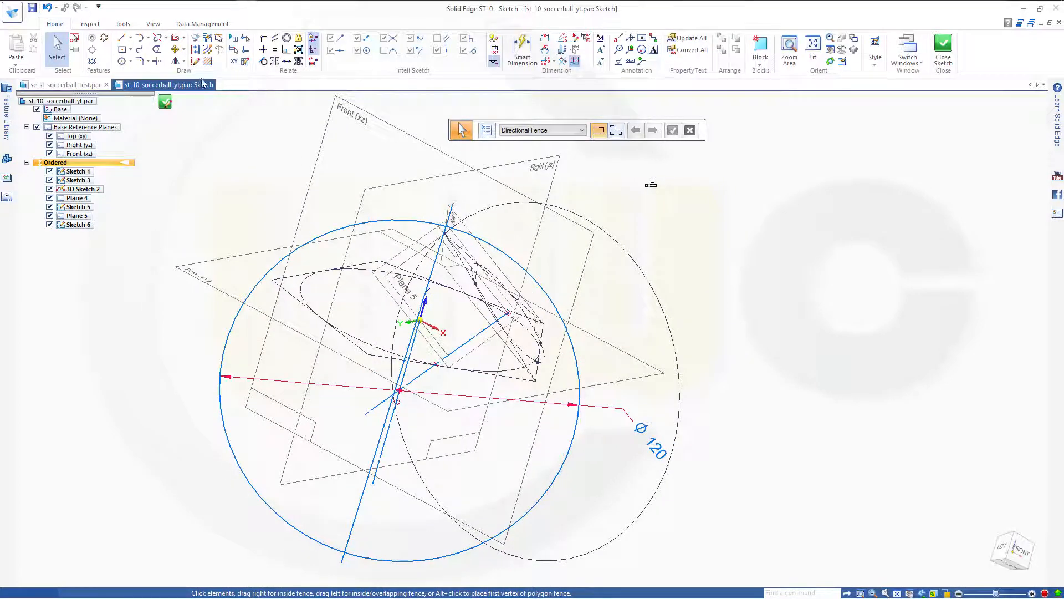
Make the new line collinear with the vertical construction line through the circle's centre.
left_click(266, 38)
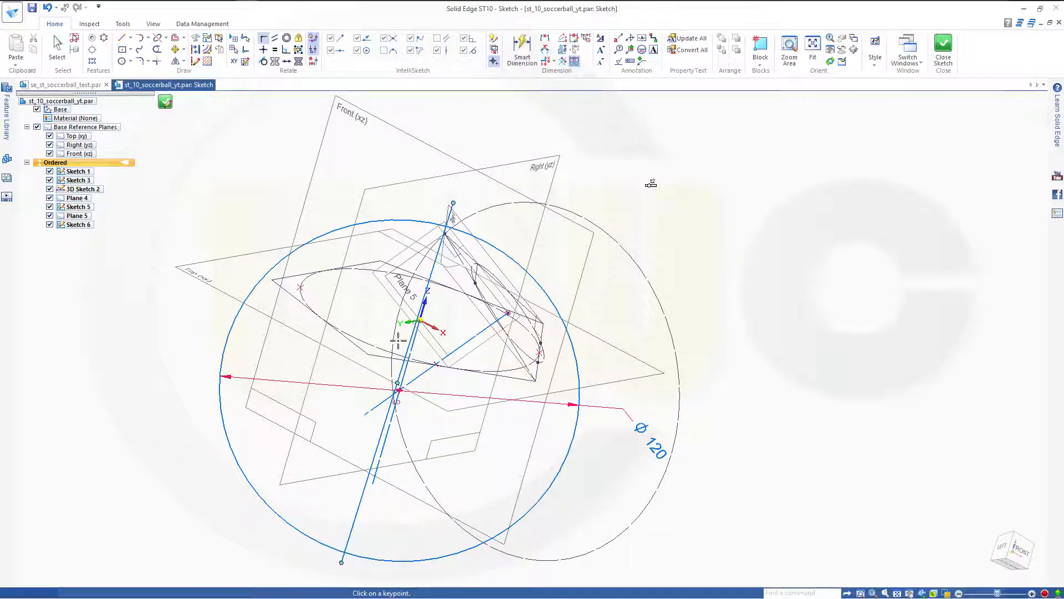
left_click(288, 62)
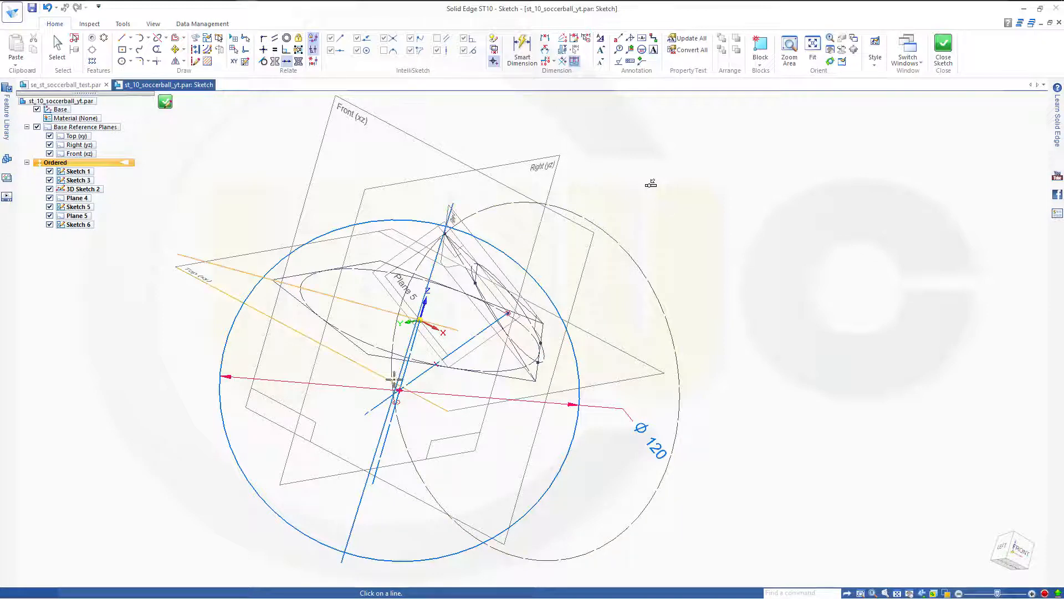
left_click(394, 389)
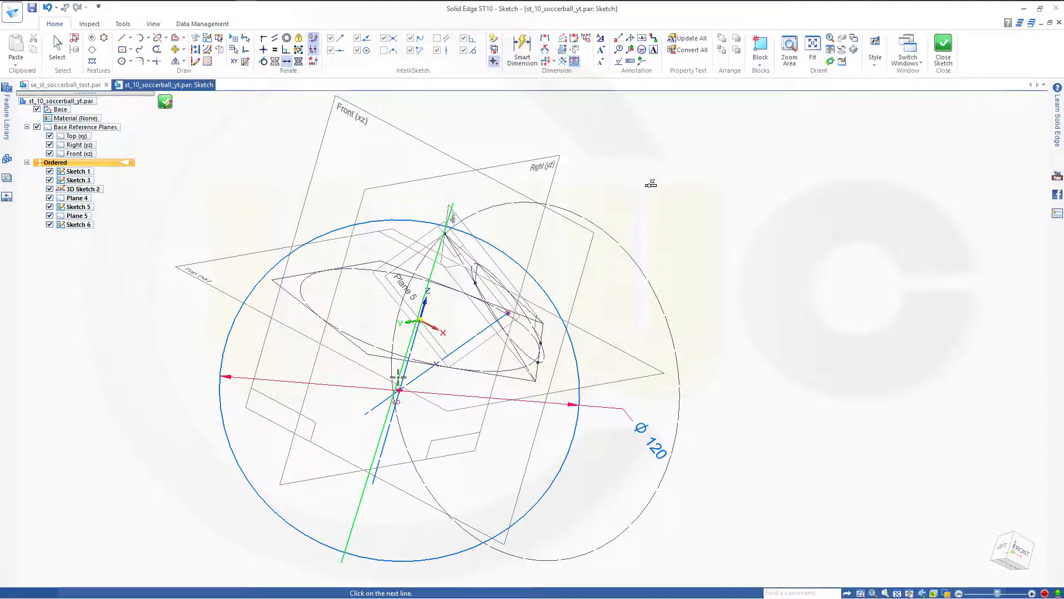
left_click(389, 430)
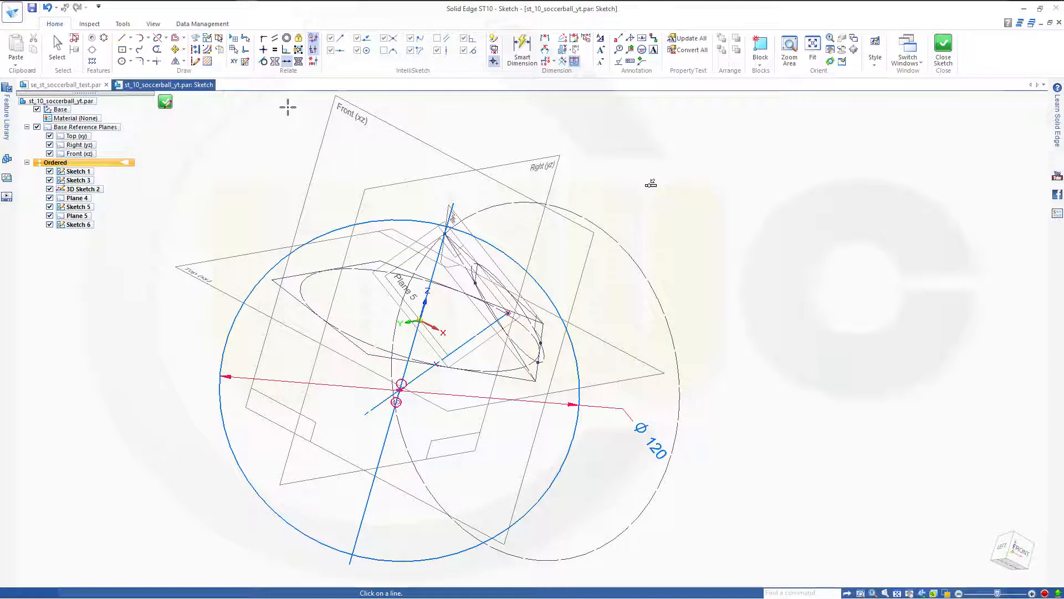
key("Escape")
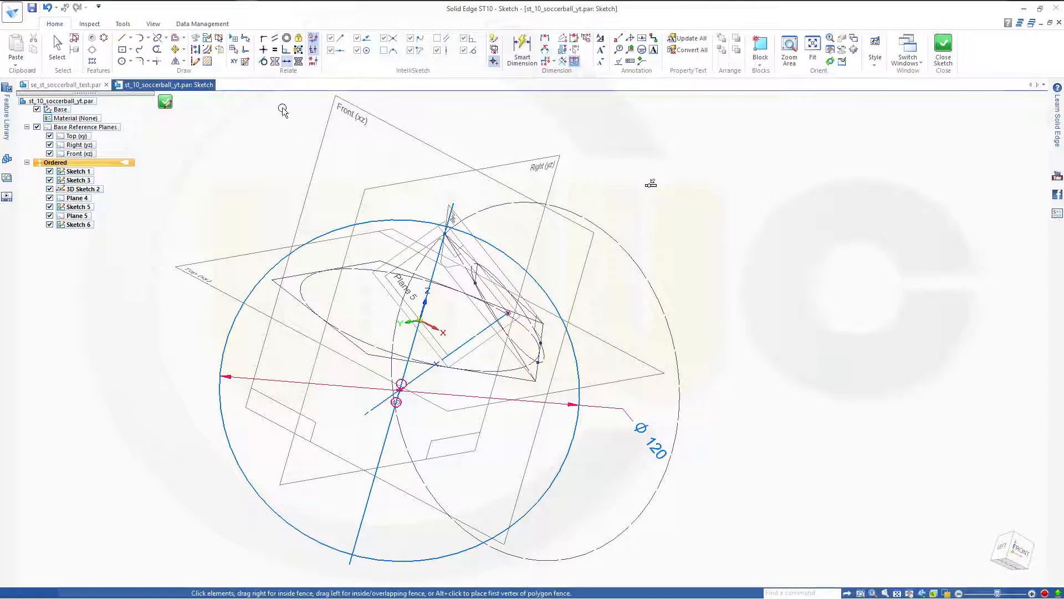
Trim the line's lower overhang and the circle's half on the negative X side, leaving a closed semicircle, and close the sketch.
left_click(157, 51)
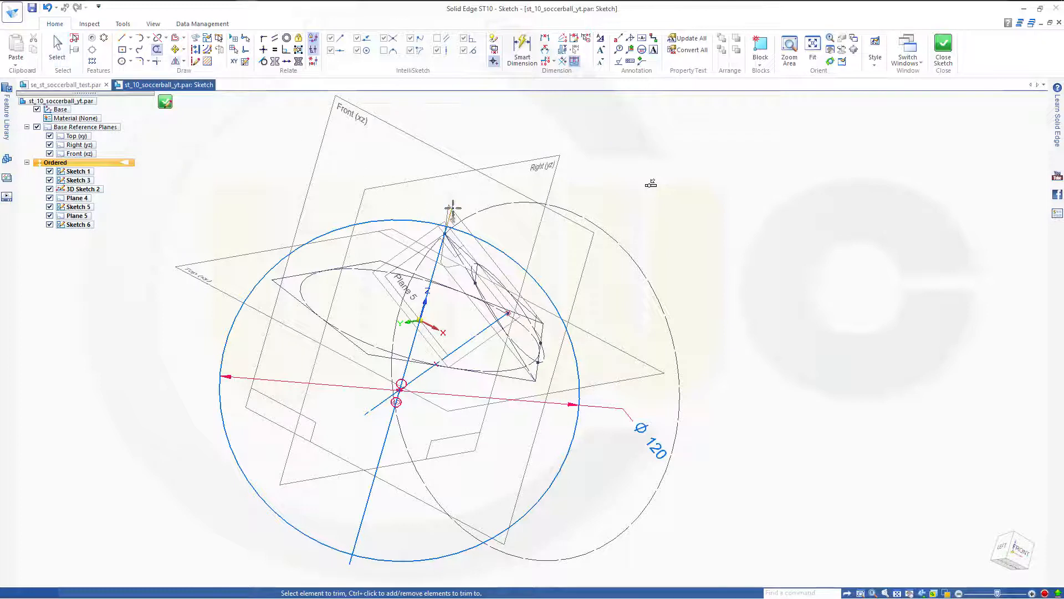
left_click(348, 560)
left_click(291, 523)
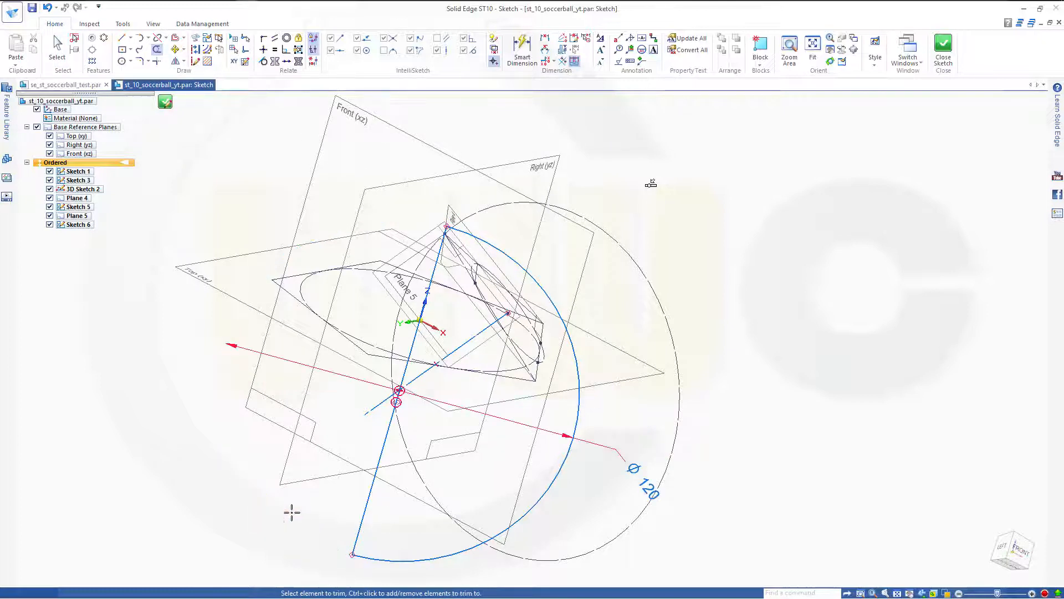
mouse_move(712, 422)
middle_mouse_down()
mouse_move(715, 381)
mouse_move(726, 373)
mouse_move(701, 419)
mouse_move(594, 451)
middle_mouse_up()
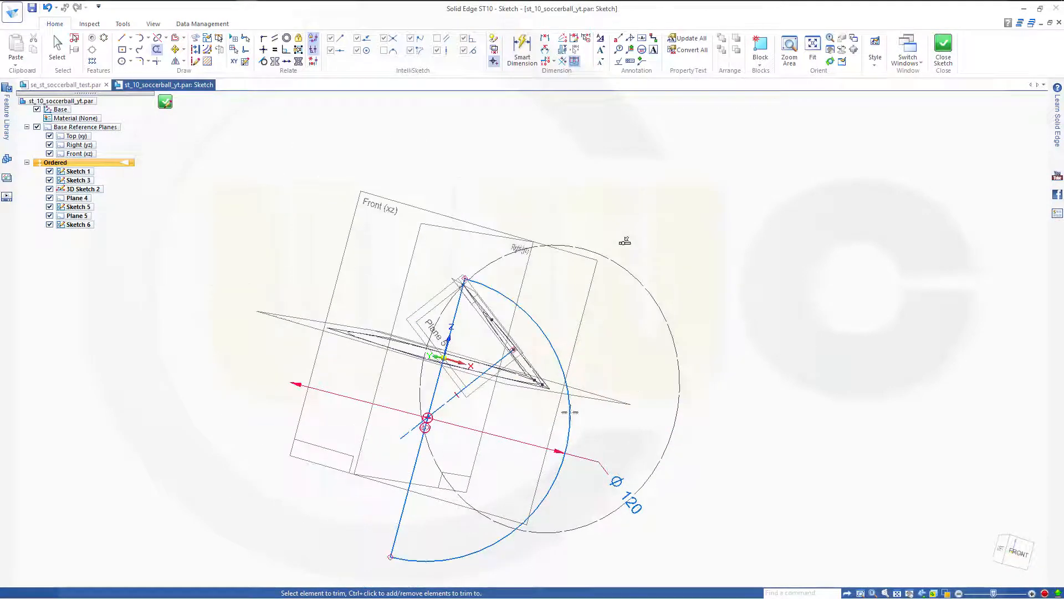
left_click(944, 51)
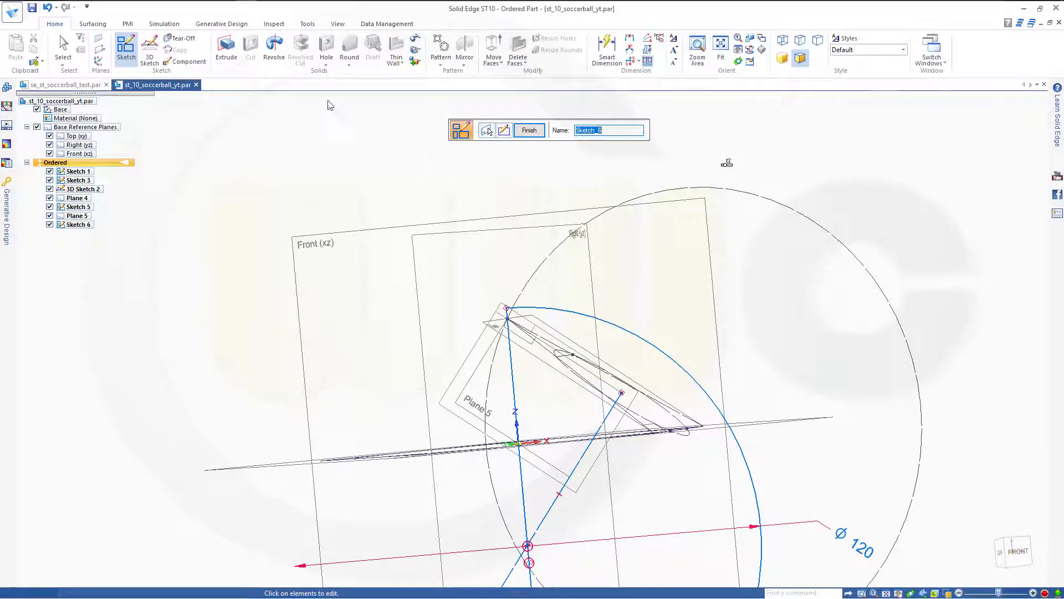
Start a Revolved surface from the sketch, using Single selection to accept only the semicircular arc as the profile.
left_click(93, 24)
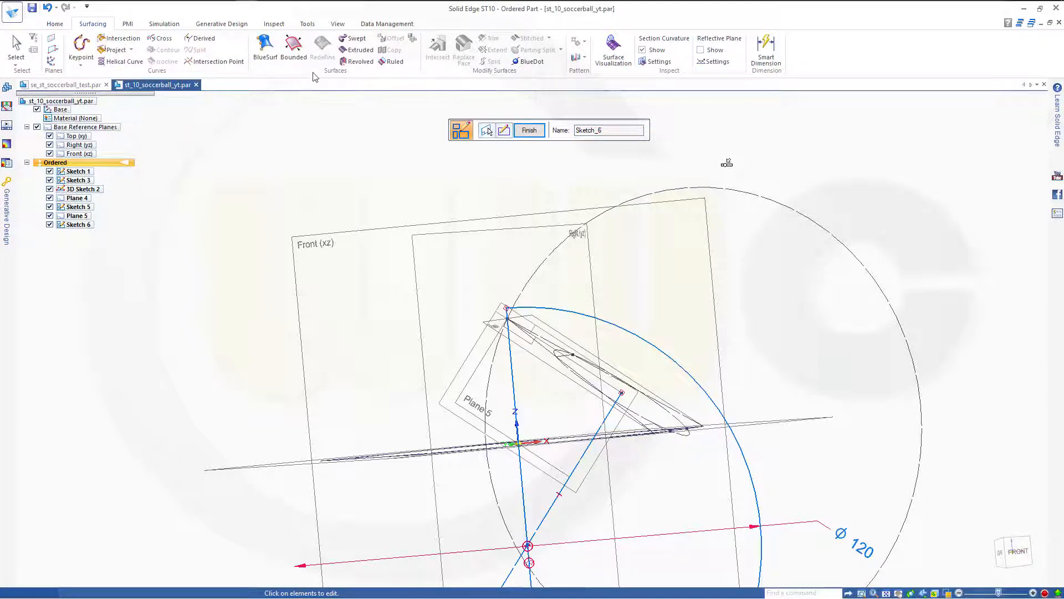
left_click(358, 61)
scroll(656, 451, "down", 3)
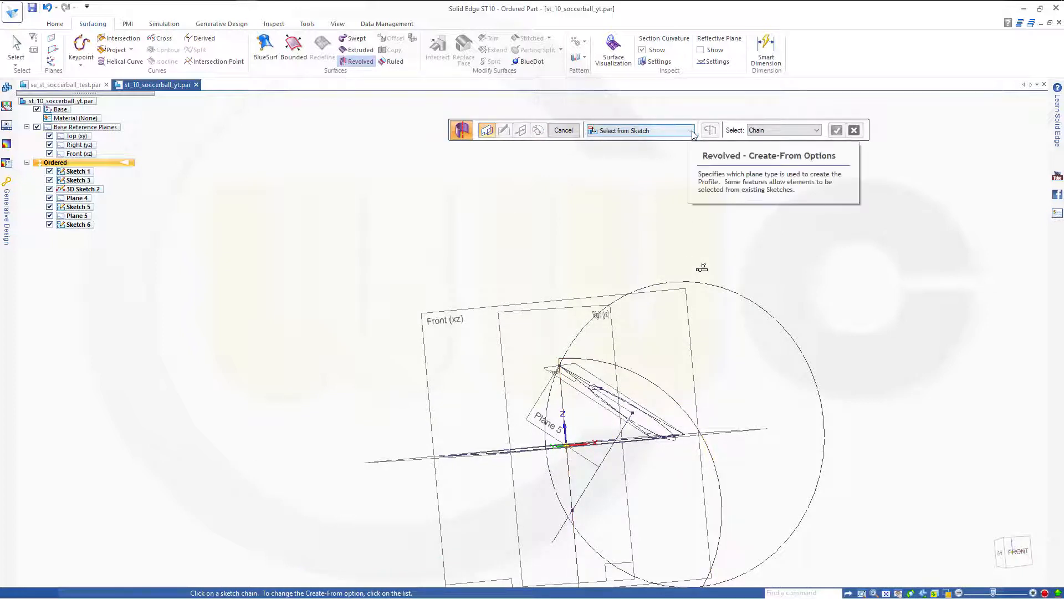
left_click(817, 131)
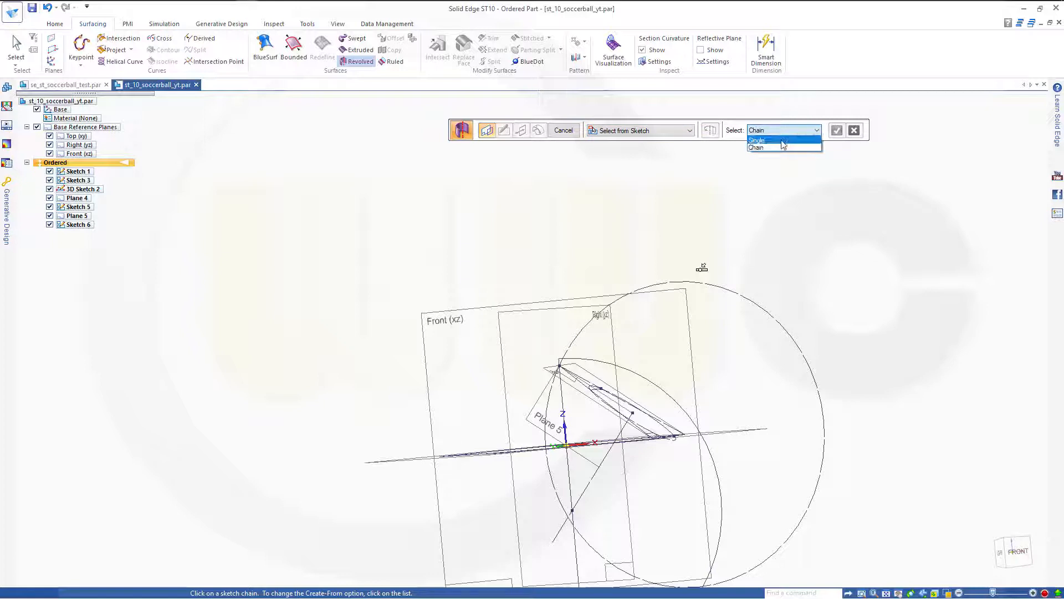
left_click(788, 146)
left_click(643, 374)
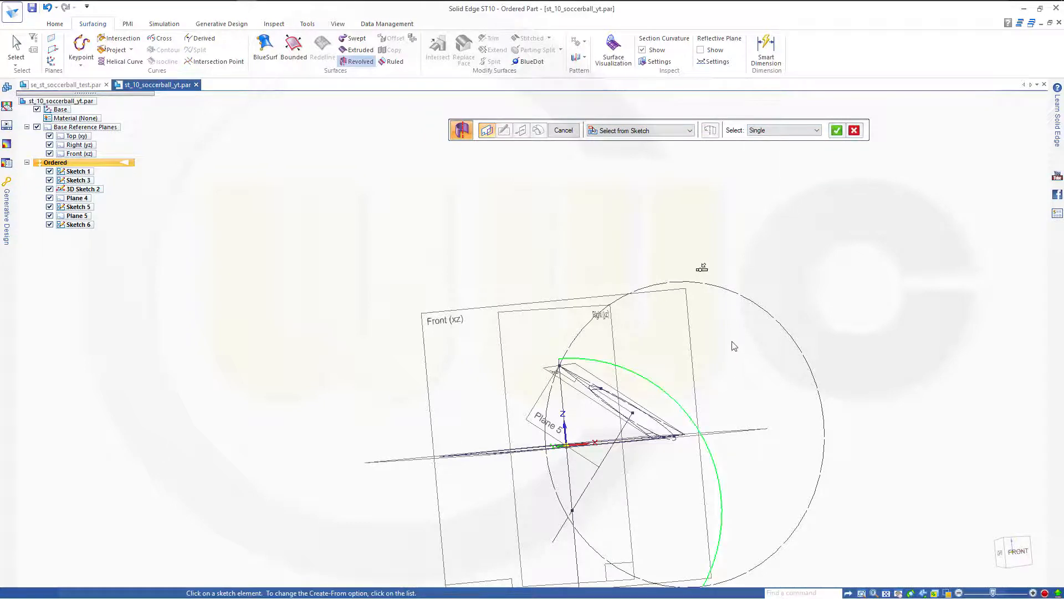
left_click(837, 131)
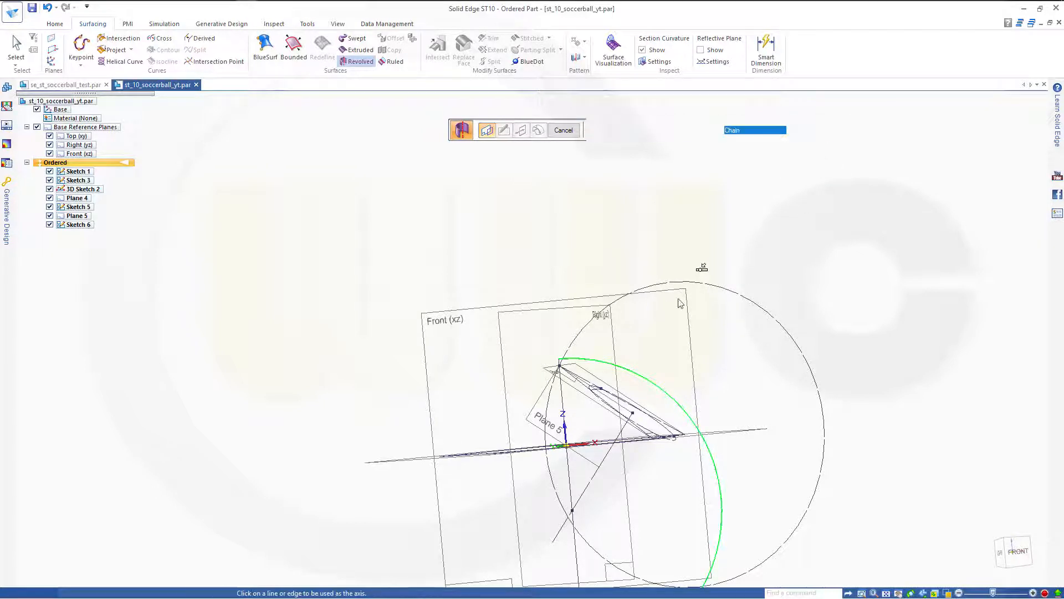
Revolve the arc about the vertical sketch line by about 48° to form a partial spherical surface.
left_click(565, 403)
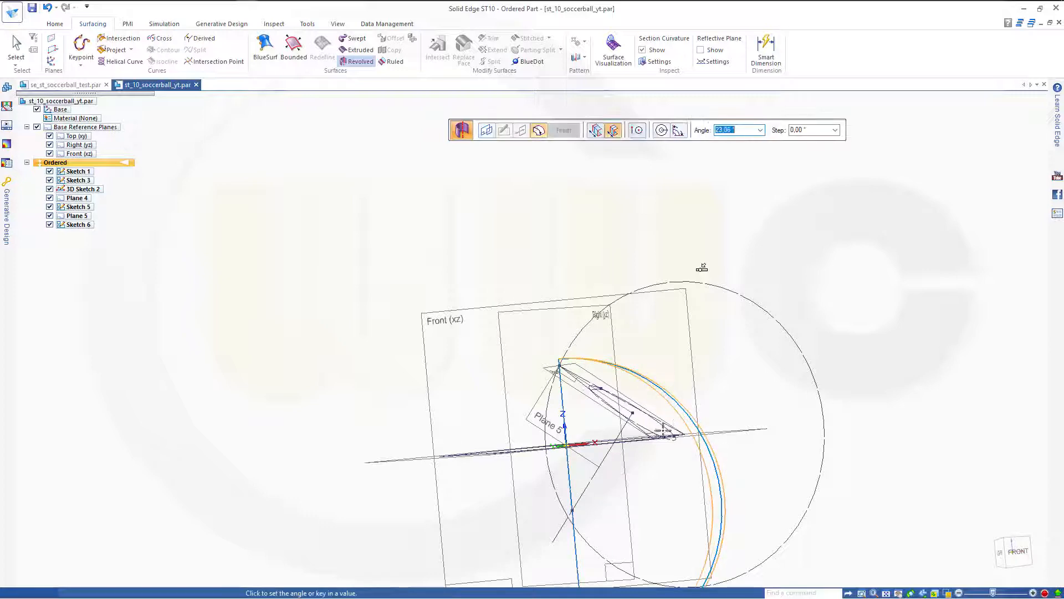
middle_click_drag(702, 268, 553, 186)
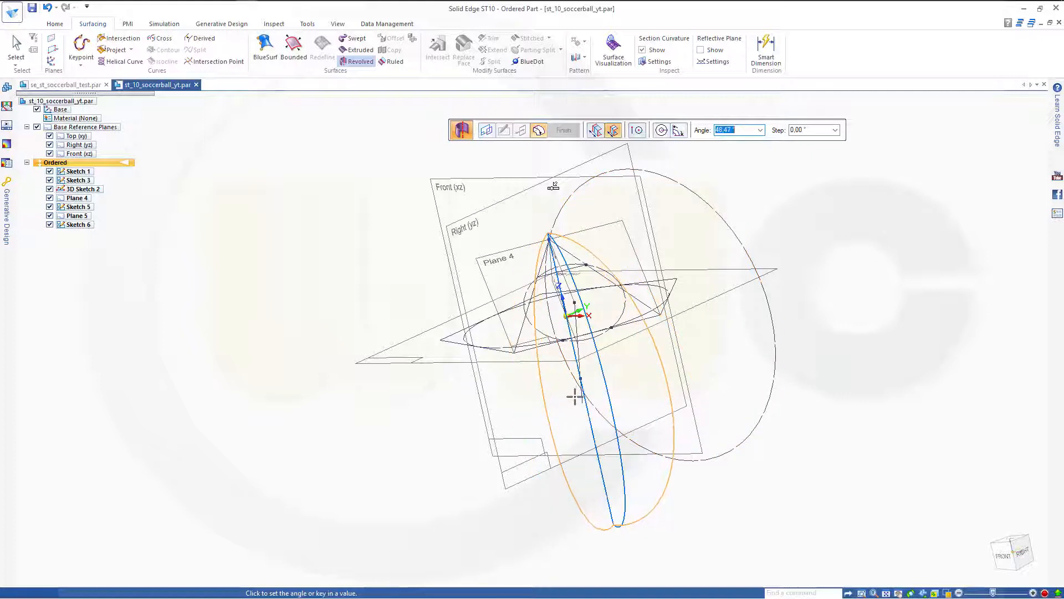
left_click(571, 399)
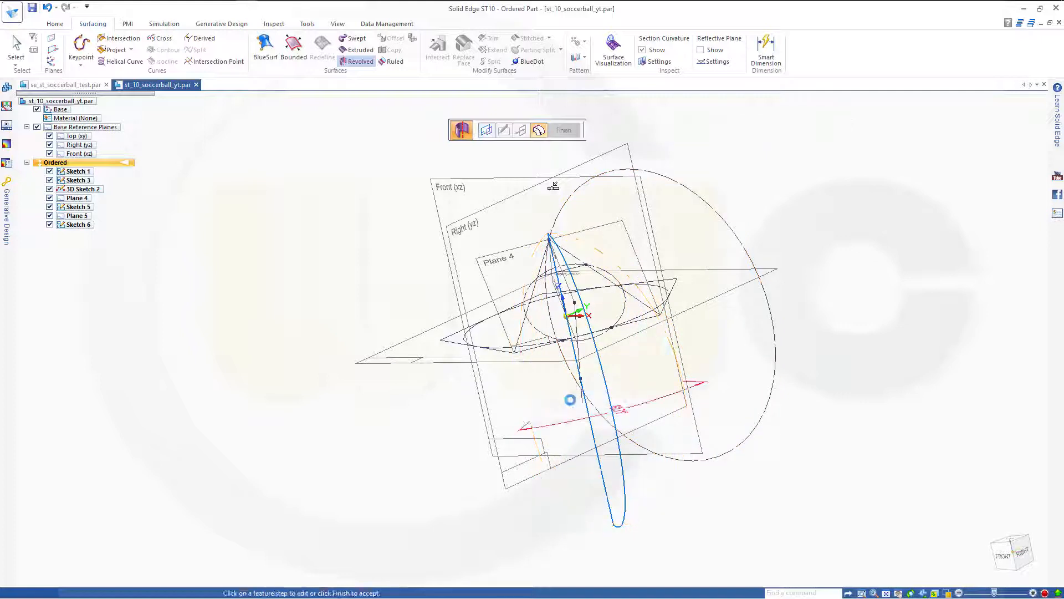
middle_click_drag(829, 394, 794, 345)
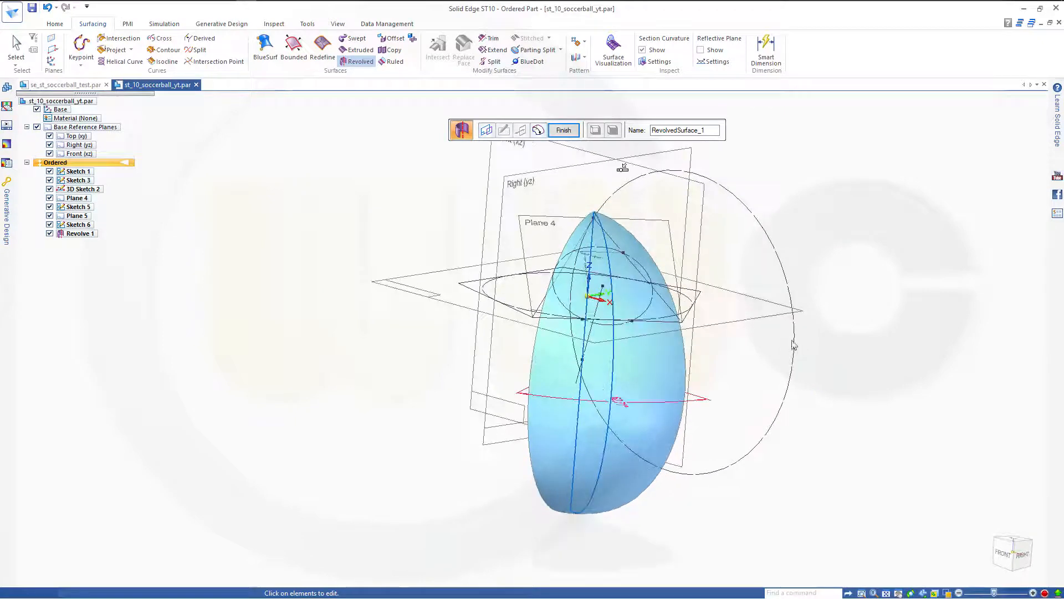
Set the revolved surface's extent angle to 90° and finish the feature.
left_click(538, 134)
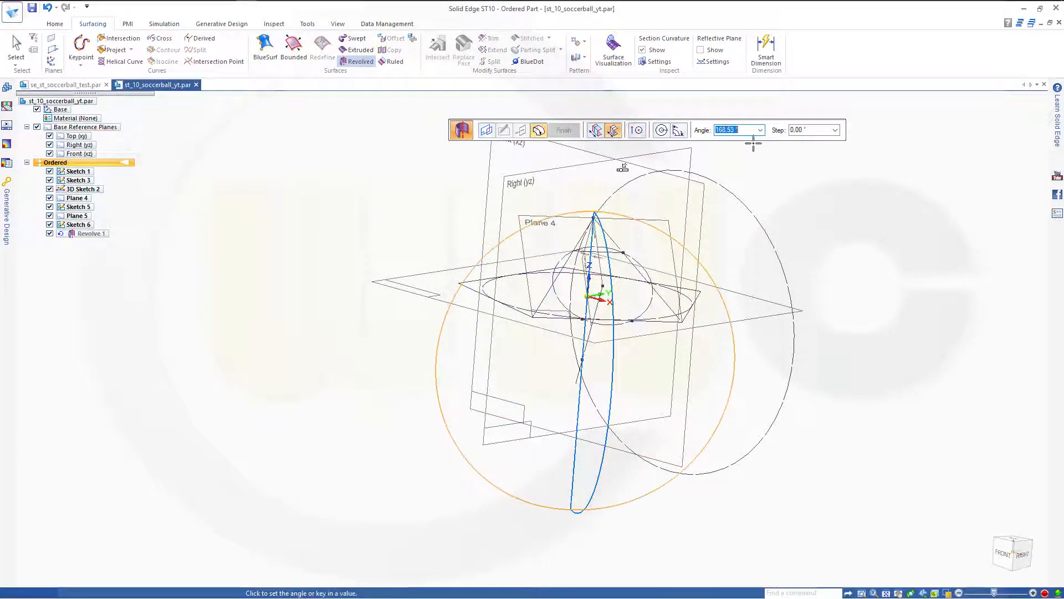
type("90")
key("Return")
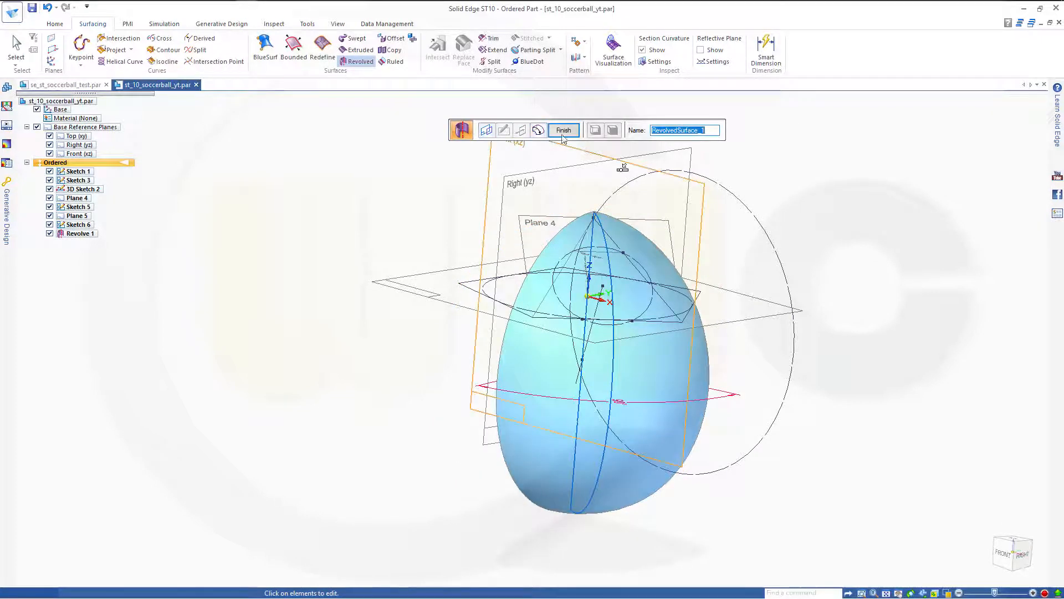
left_click(563, 133)
Start a Project curve operation with the projection set to Normal to selected surface.
mouse_move(453, 274)
middle_mouse_down()
mouse_move(278, 285)
mouse_move(512, 257)
mouse_move(471, 267)
middle_mouse_up()
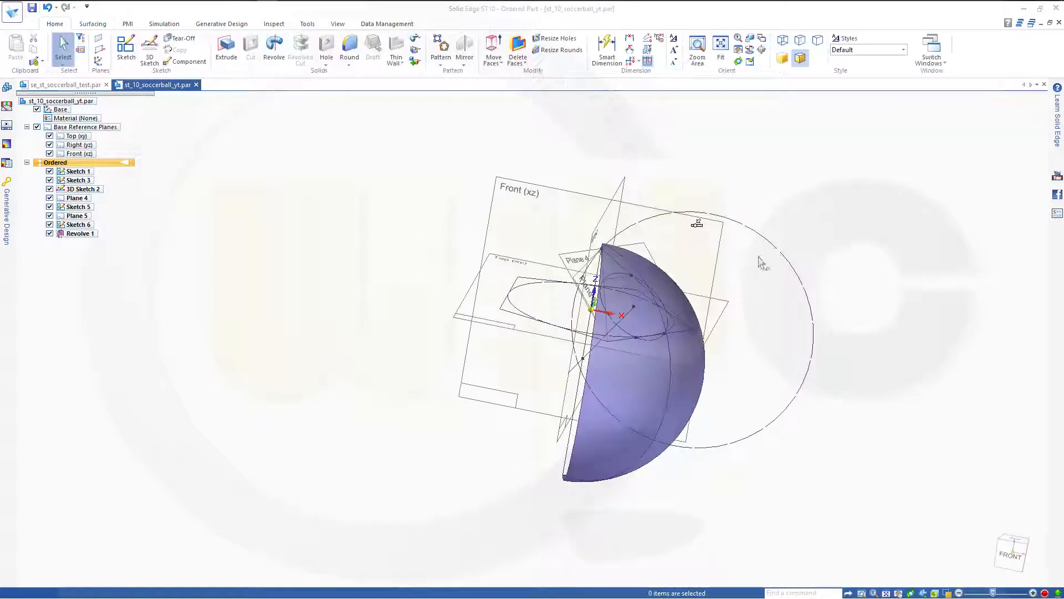
mouse_move(725, 332)
middle_mouse_down()
mouse_move(741, 338)
mouse_move(723, 342)
middle_mouse_up()
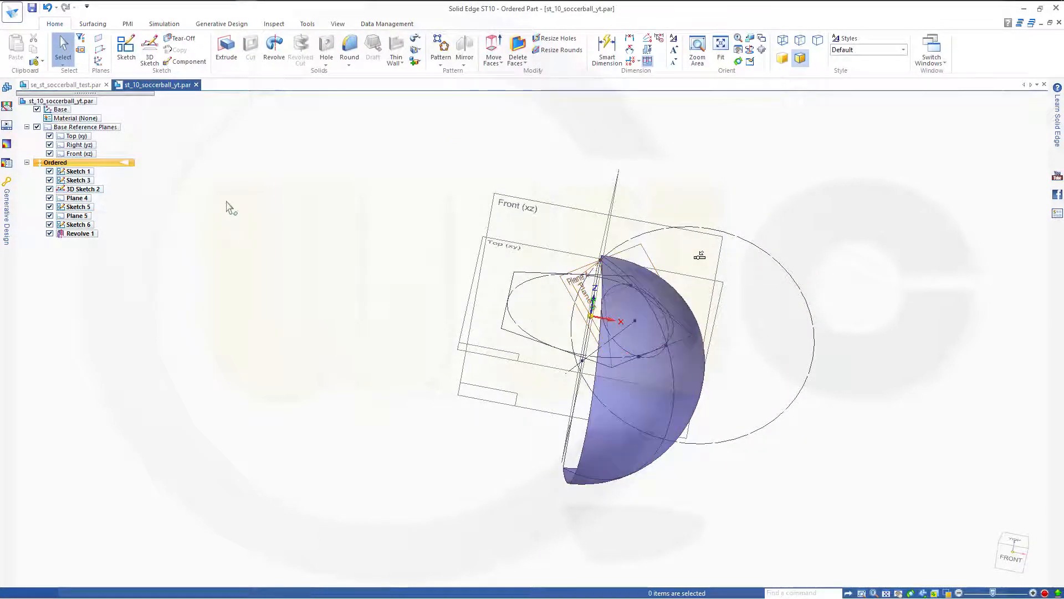
left_click(93, 24)
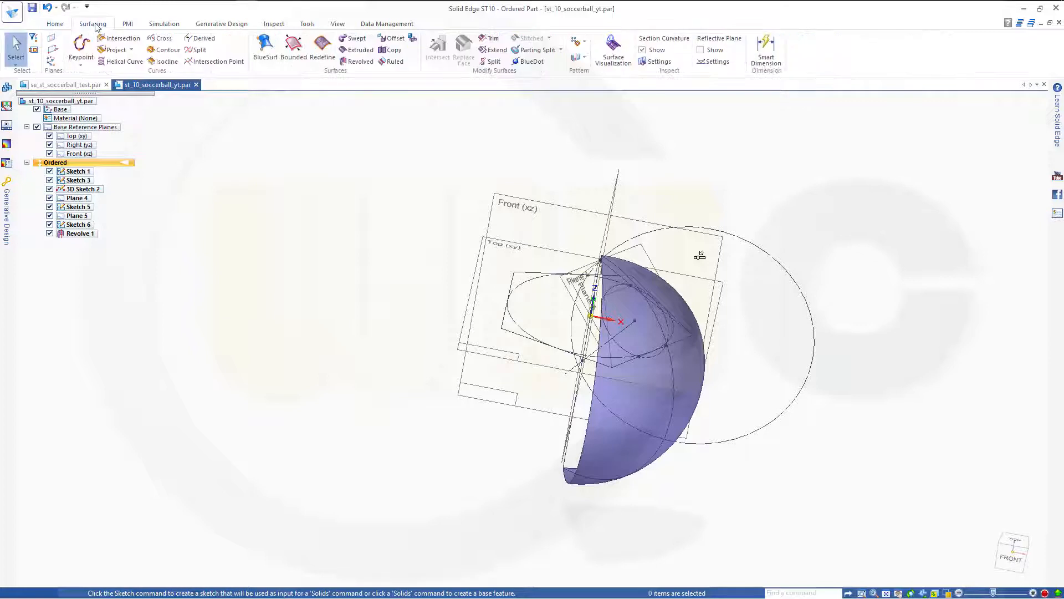
left_click(115, 50)
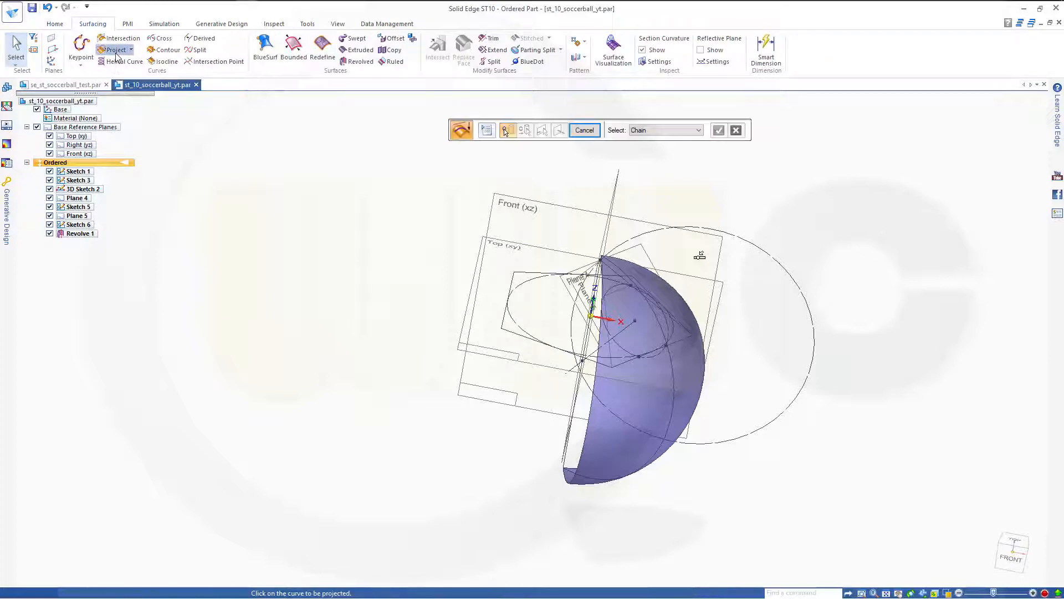
left_click(488, 131)
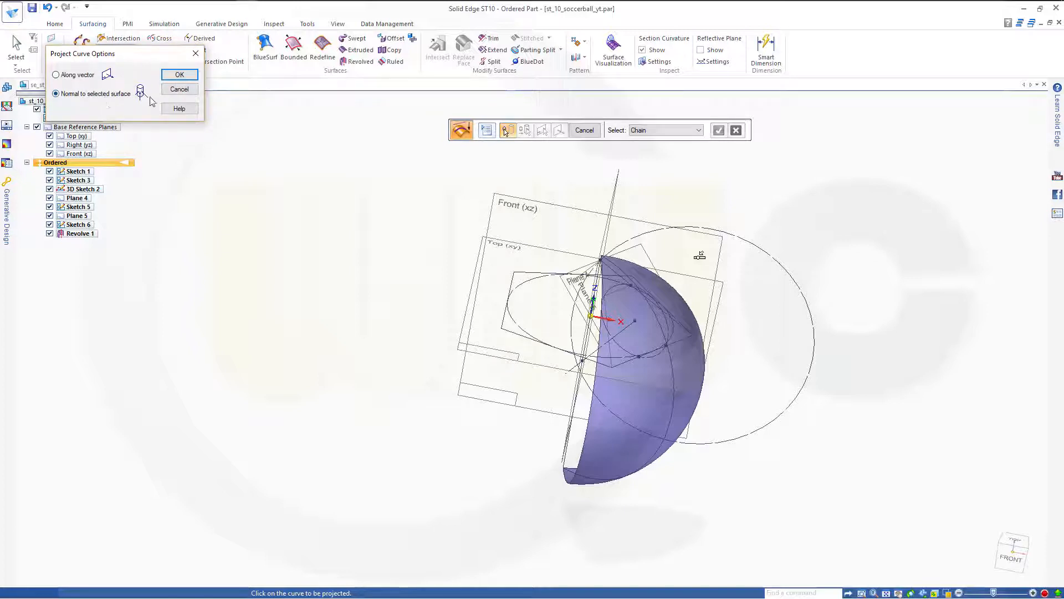
left_click(180, 75)
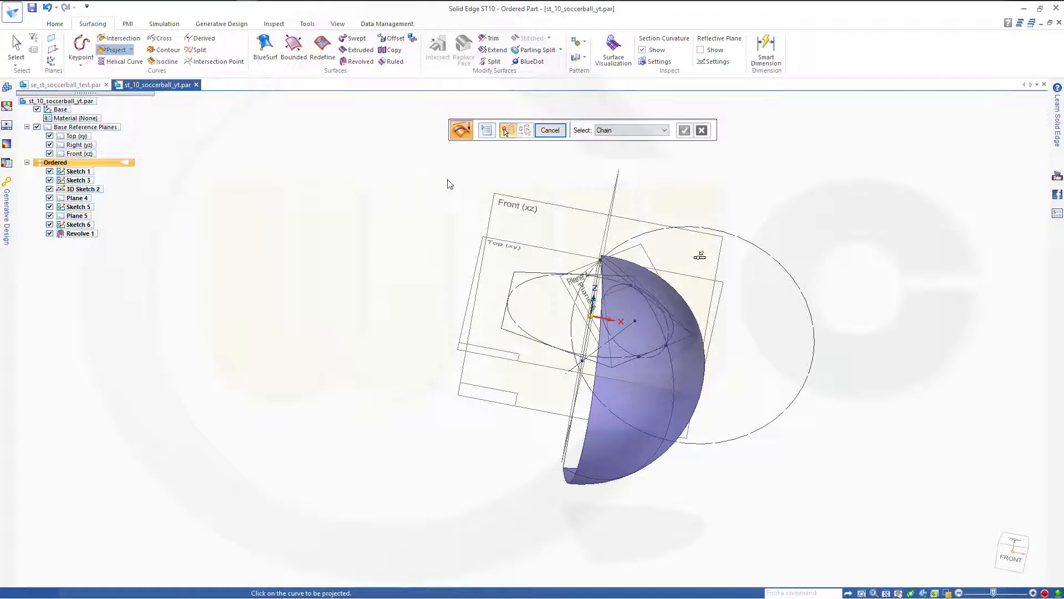
Project only the short upper line of the tilted panel sketch onto the revolved surface, using Single selection.
left_click(665, 131)
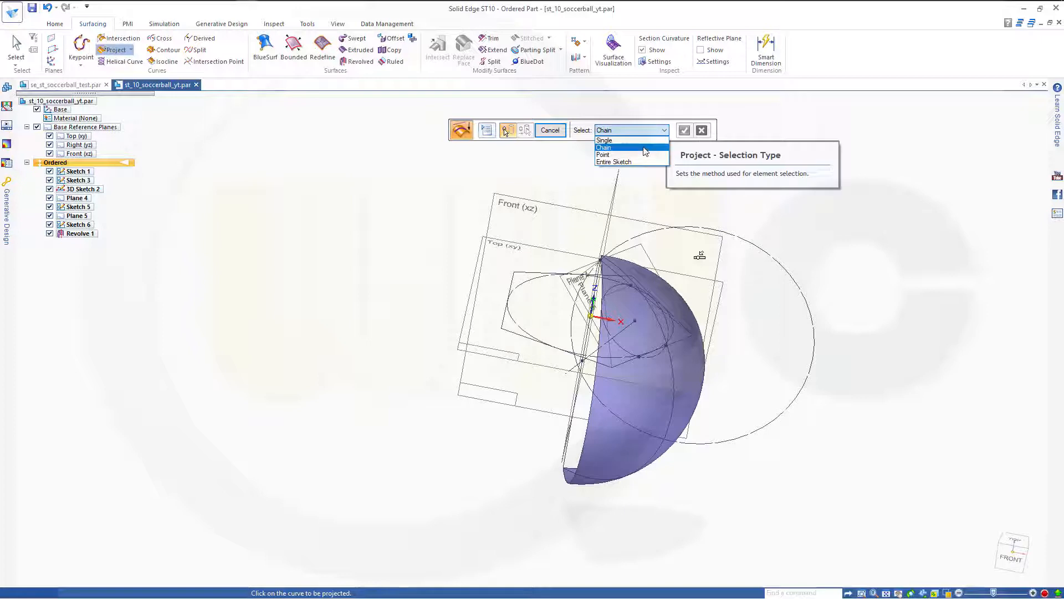
left_click(610, 140)
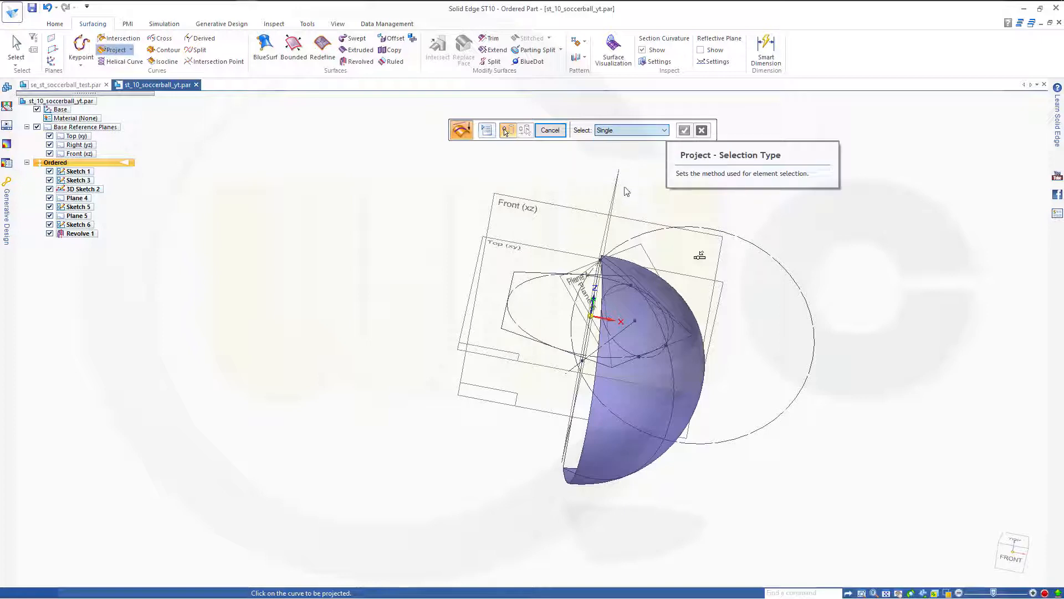
left_click(616, 293)
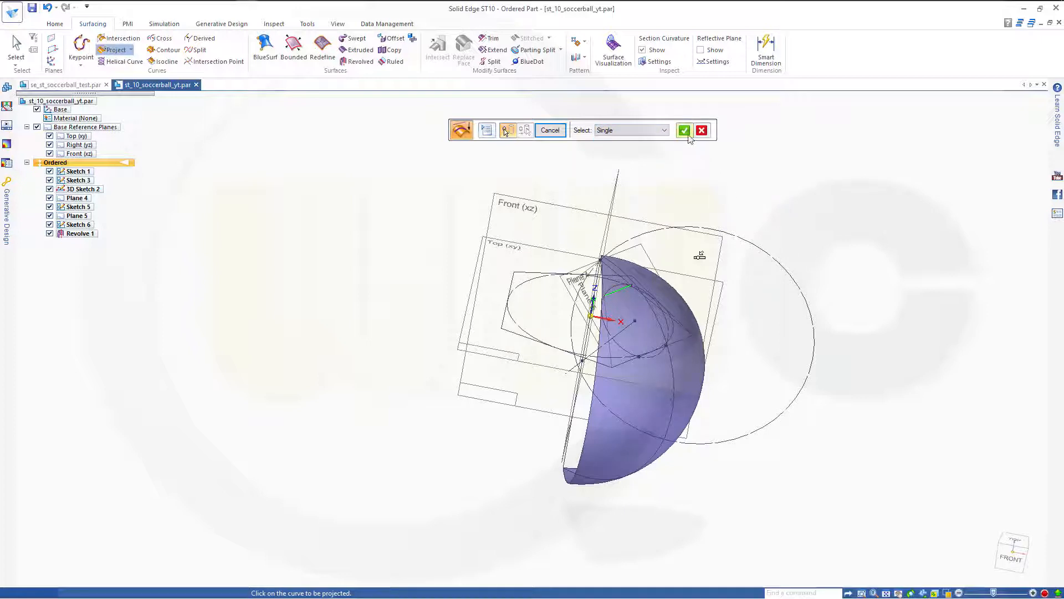
left_click(686, 131)
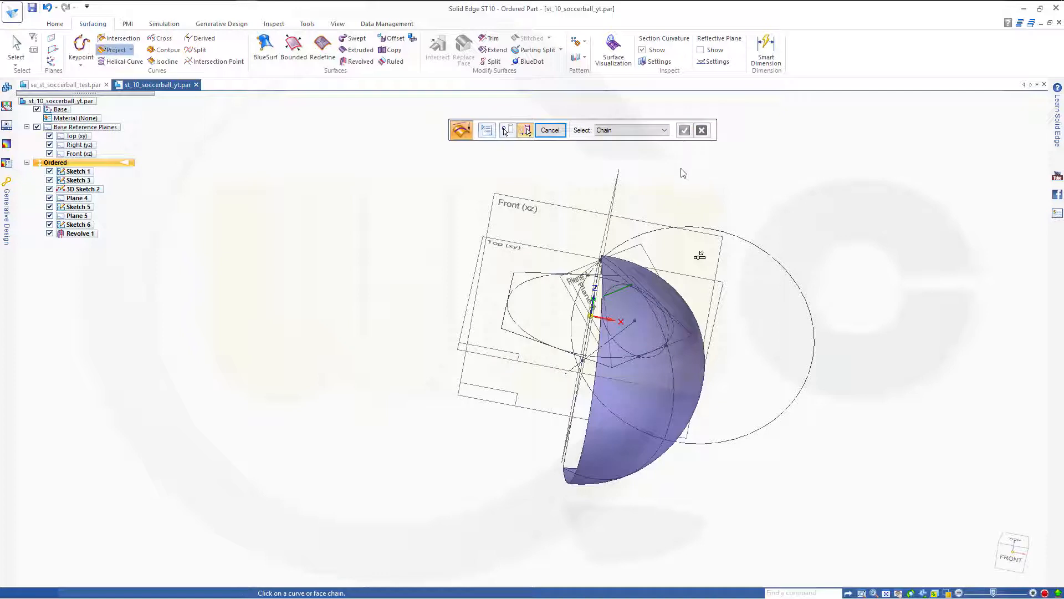
left_click(631, 398)
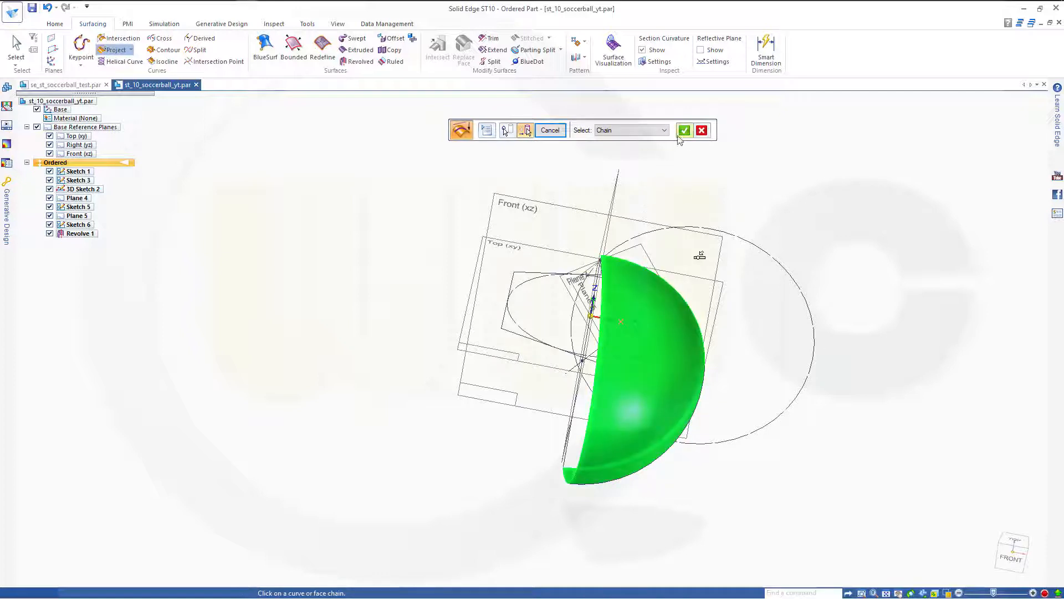
left_click(683, 132)
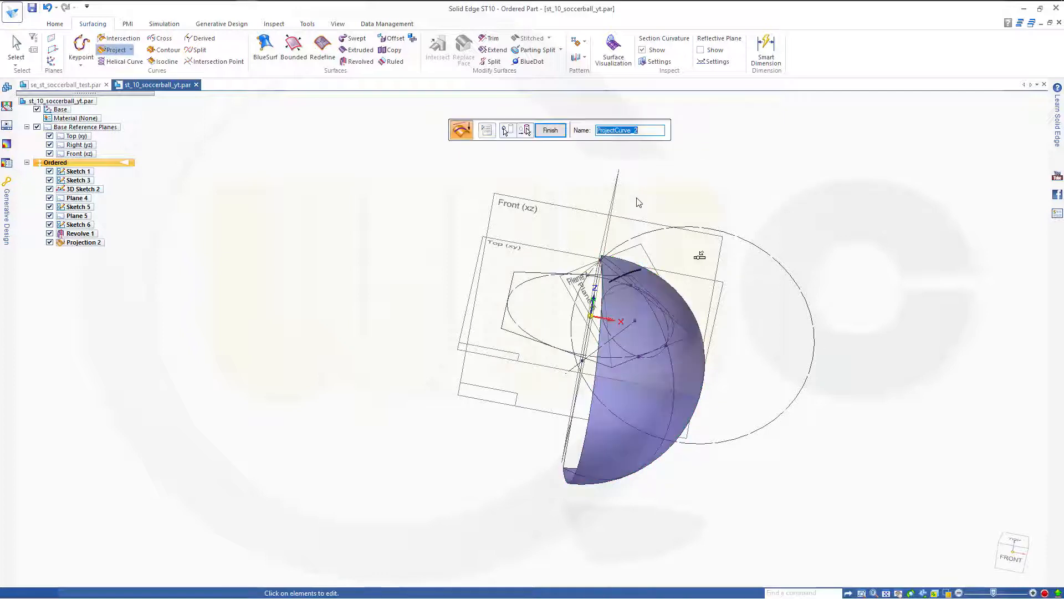
left_click(558, 134)
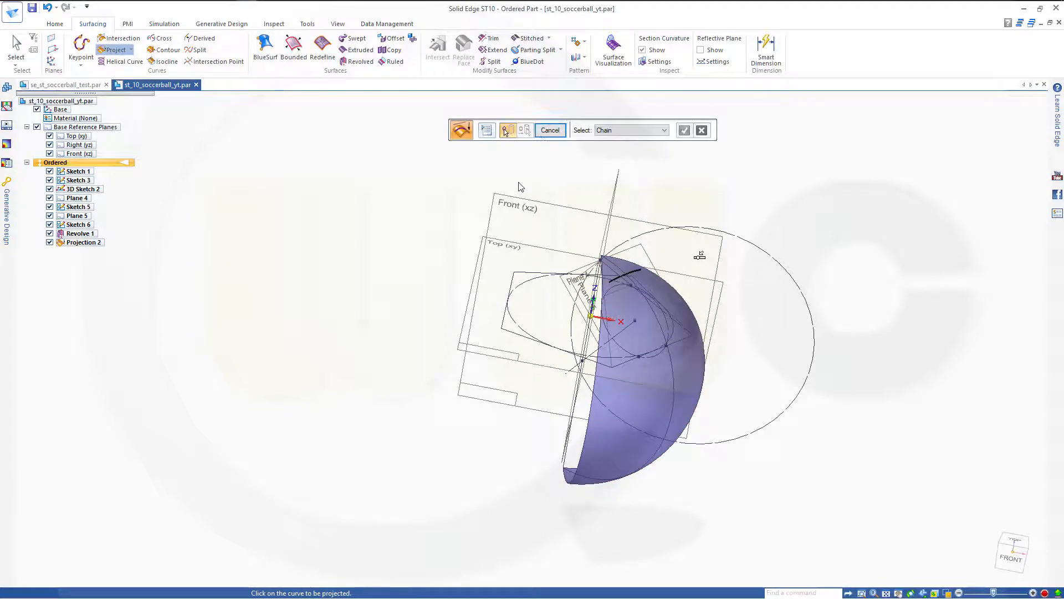
left_click(549, 131)
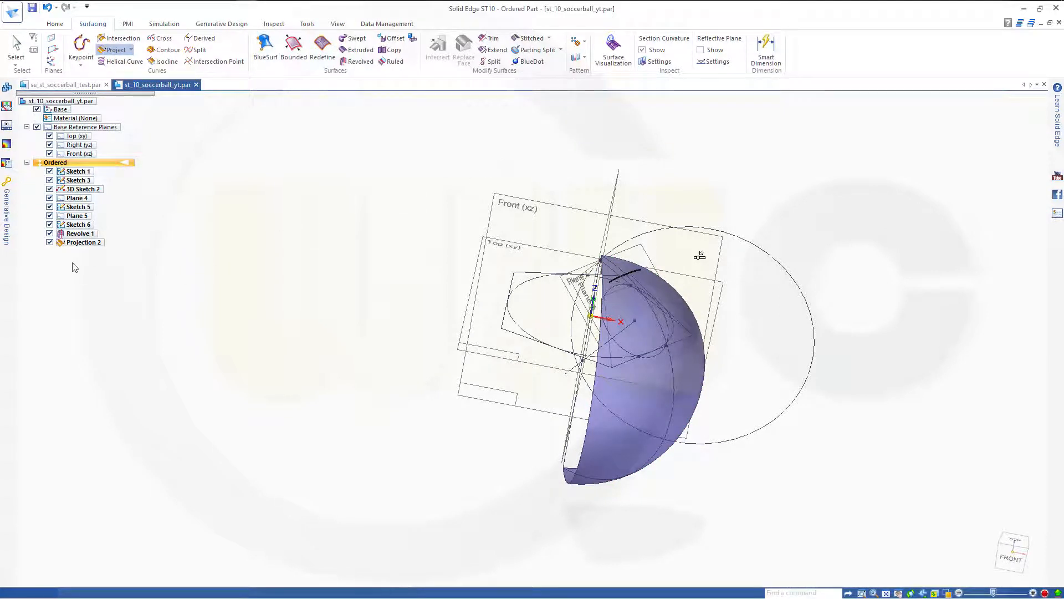
Hide the revolved surface, leaving the projected curve and the sketches displayed.
left_click(50, 235)
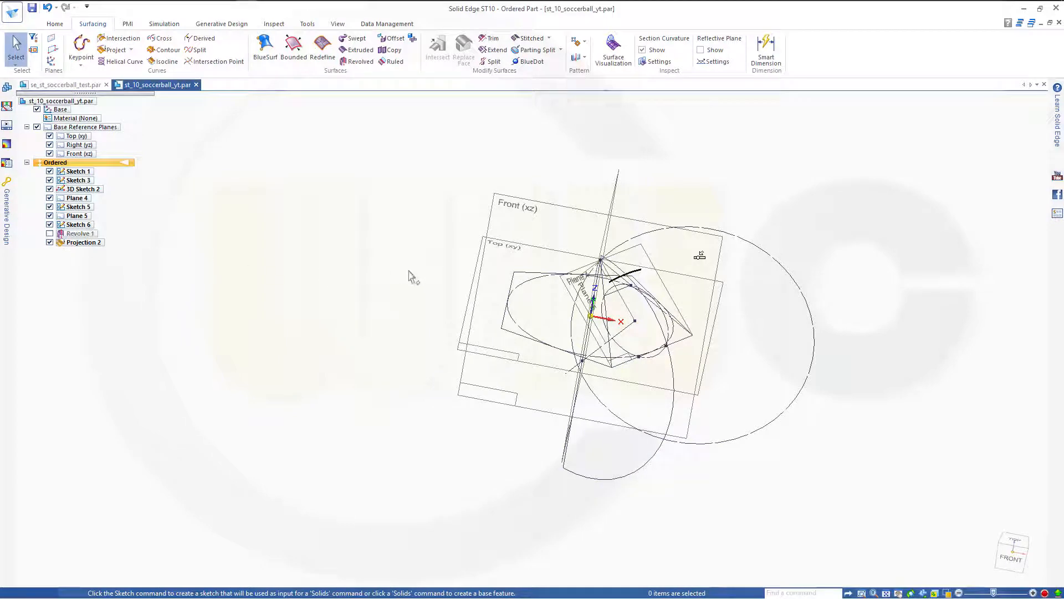
mouse_move(413, 277)
middle_mouse_down()
mouse_move(442, 297)
mouse_move(504, 297)
mouse_move(430, 307)
mouse_move(413, 259)
middle_mouse_up()
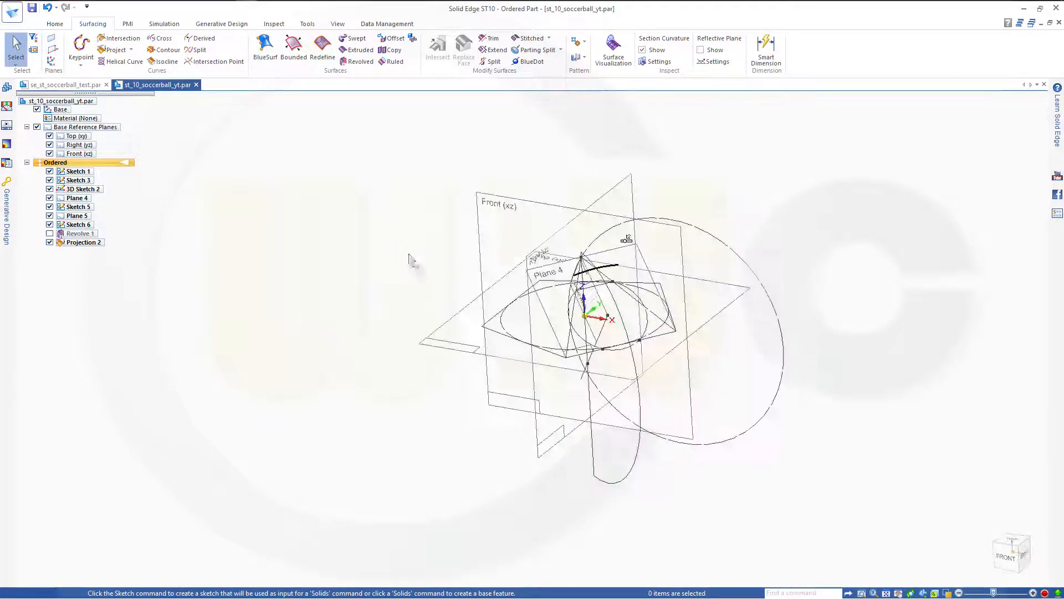
scroll(564, 200, "up", 3)
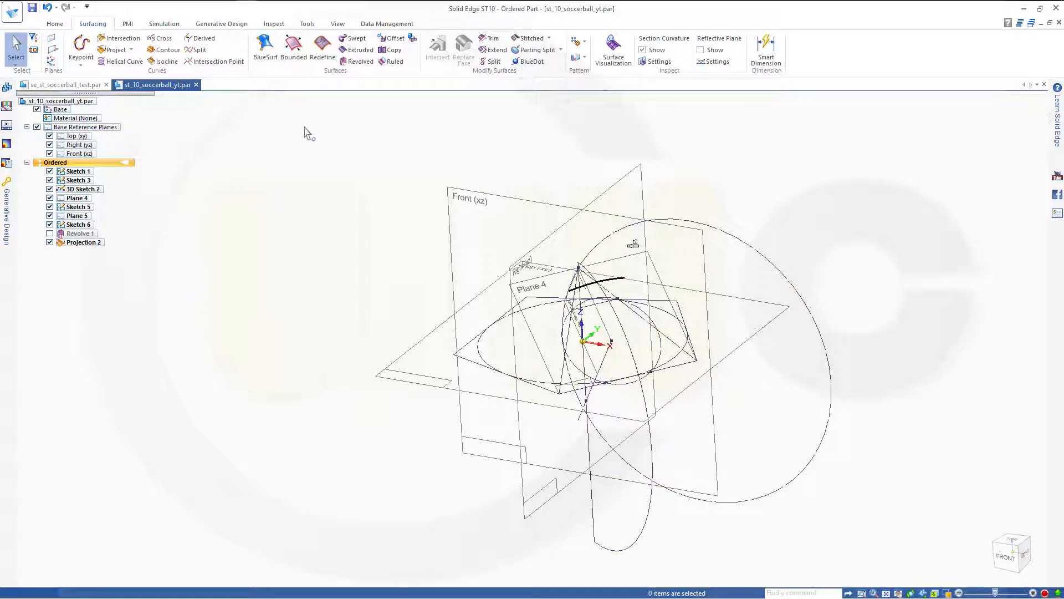
Start a Pattern of the projected curve, picked with Single selection, on the Top (xy) plane.
left_click(55, 24)
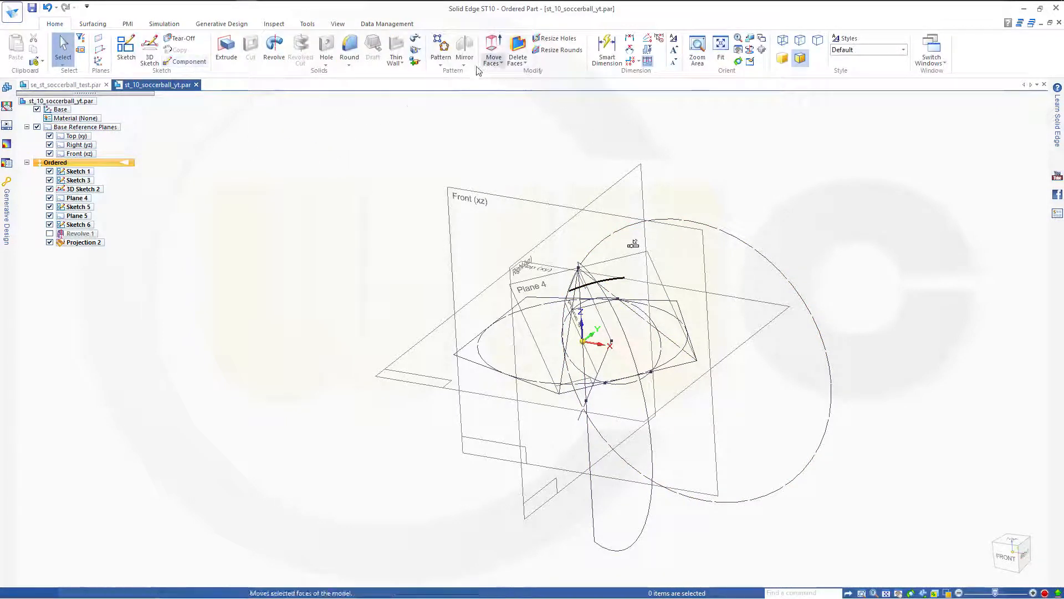
left_click(441, 47)
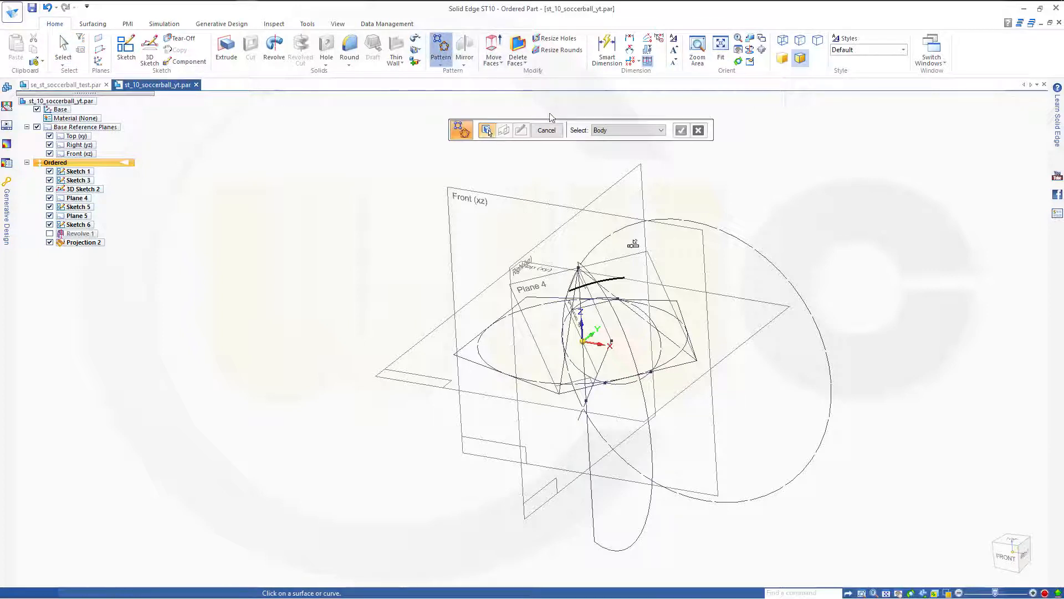
left_click(661, 131)
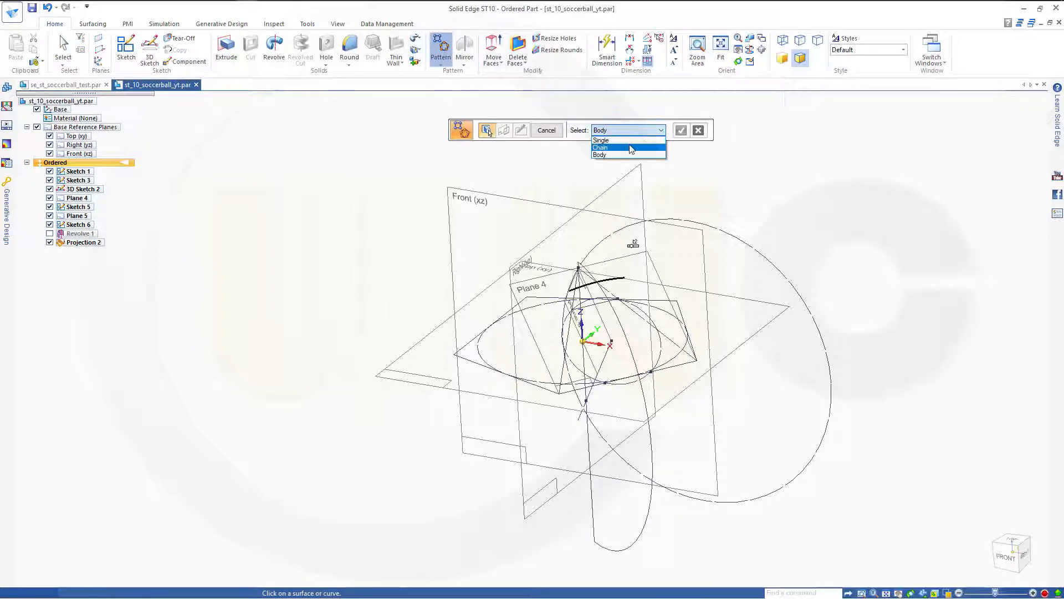
left_click(630, 146)
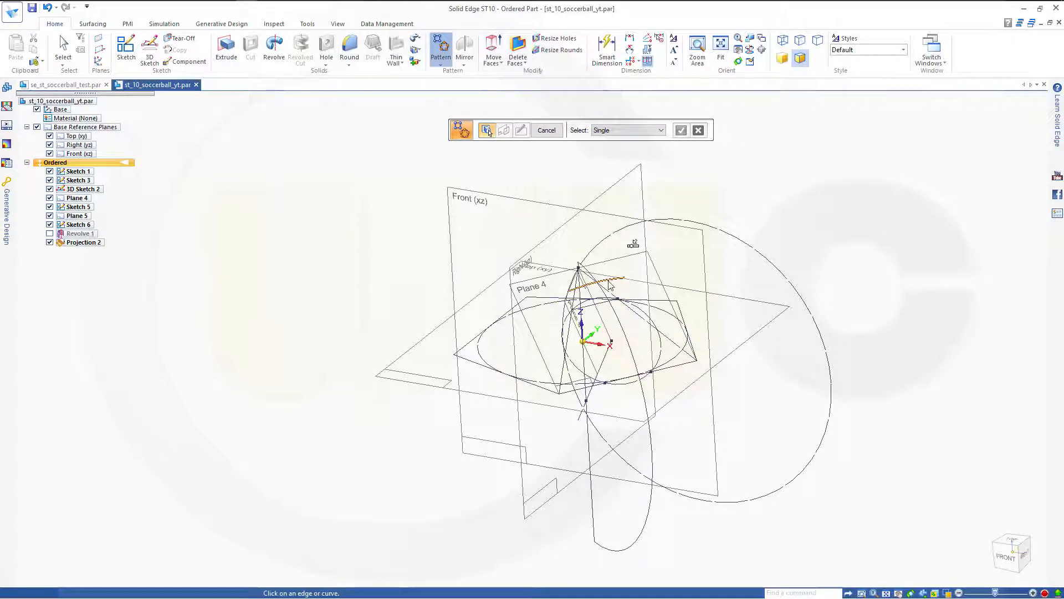
left_click(684, 133)
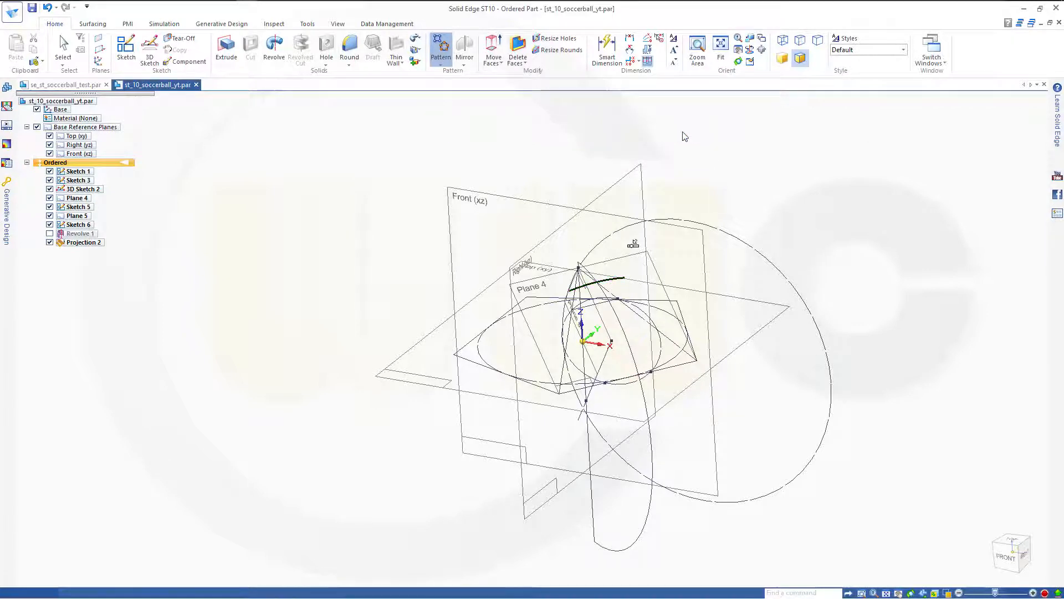
left_click(745, 339)
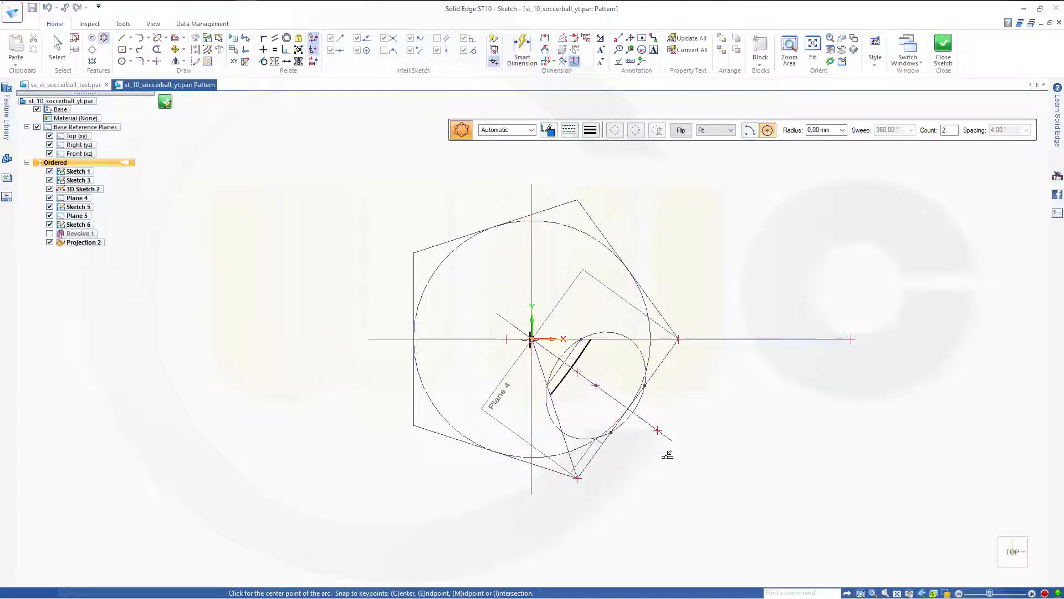
Create a full circular pattern of five curves about the origin, on a circle of about 51.20 mm radius.
left_click(532, 339)
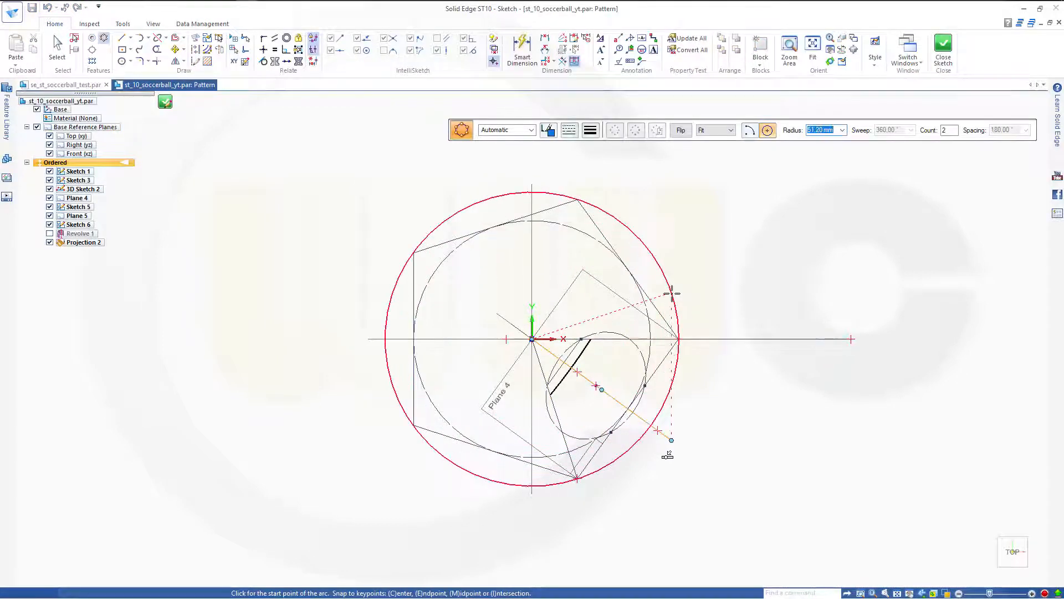
left_click(671, 292)
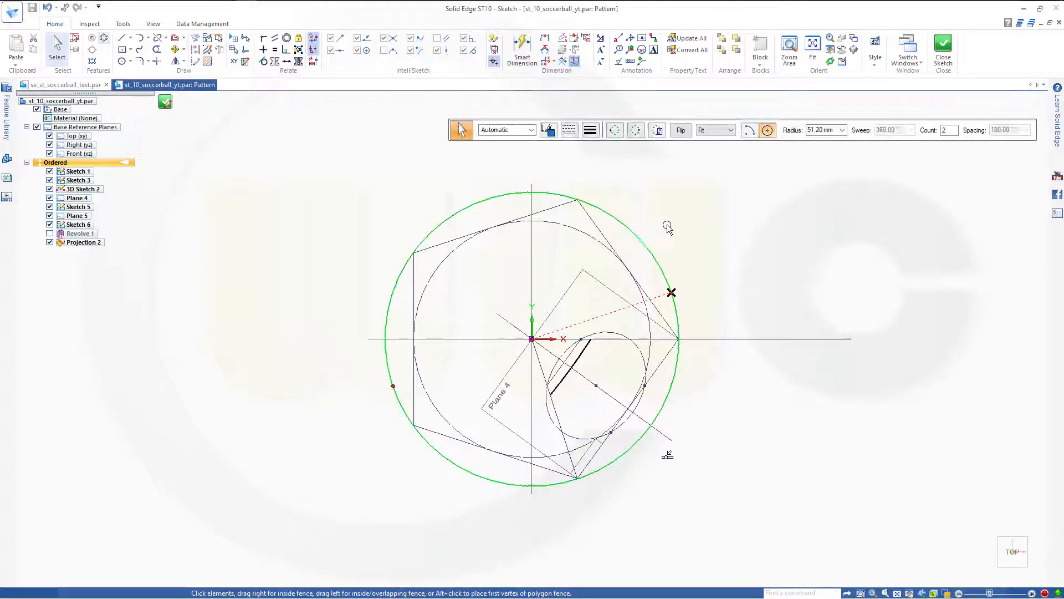
left_click(949, 131)
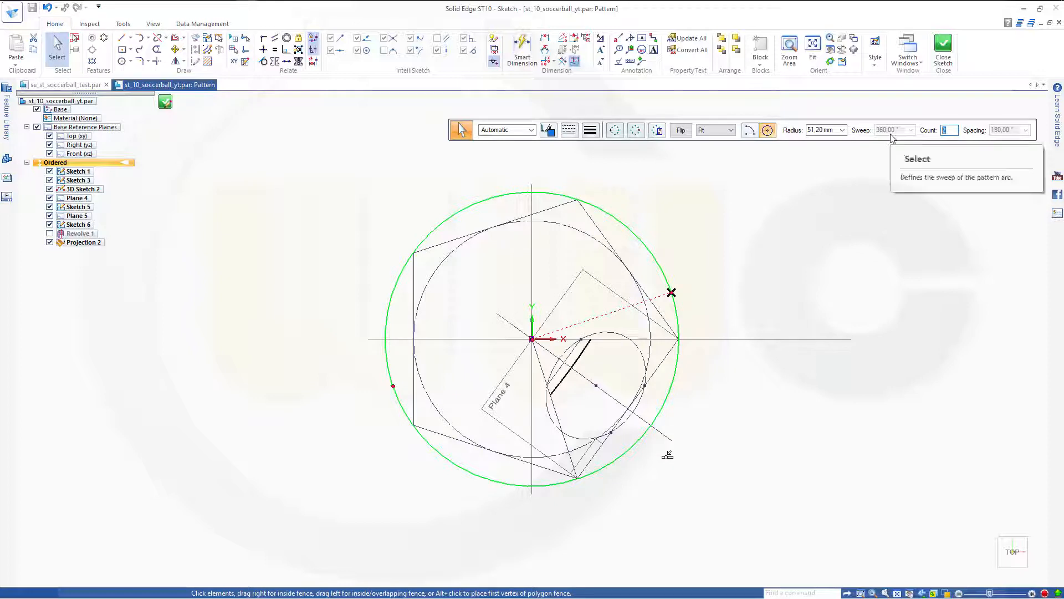
type("5")
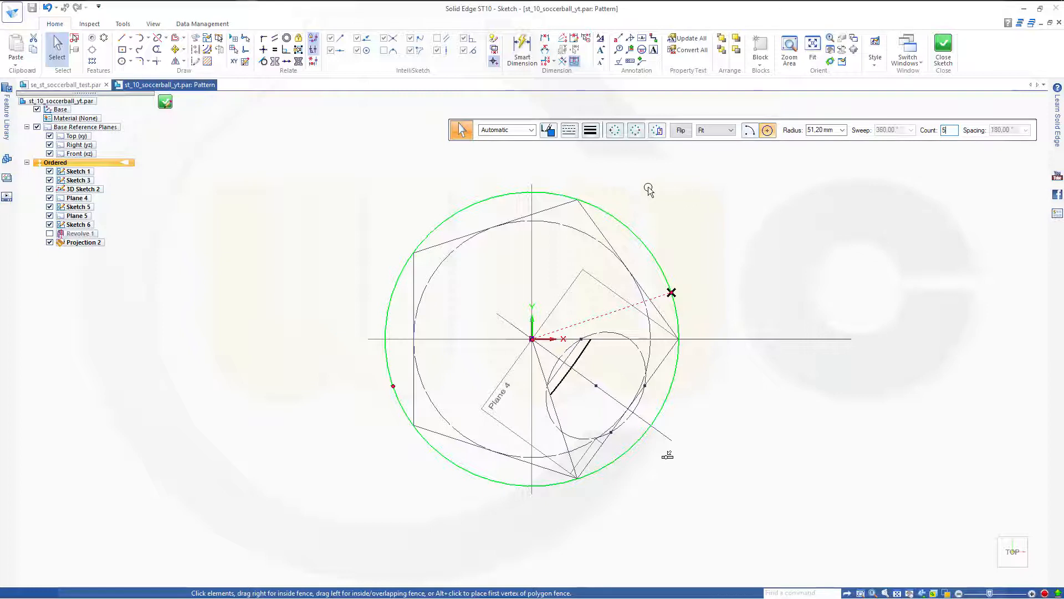
key("Return")
right_click(652, 195)
right_click(652, 195)
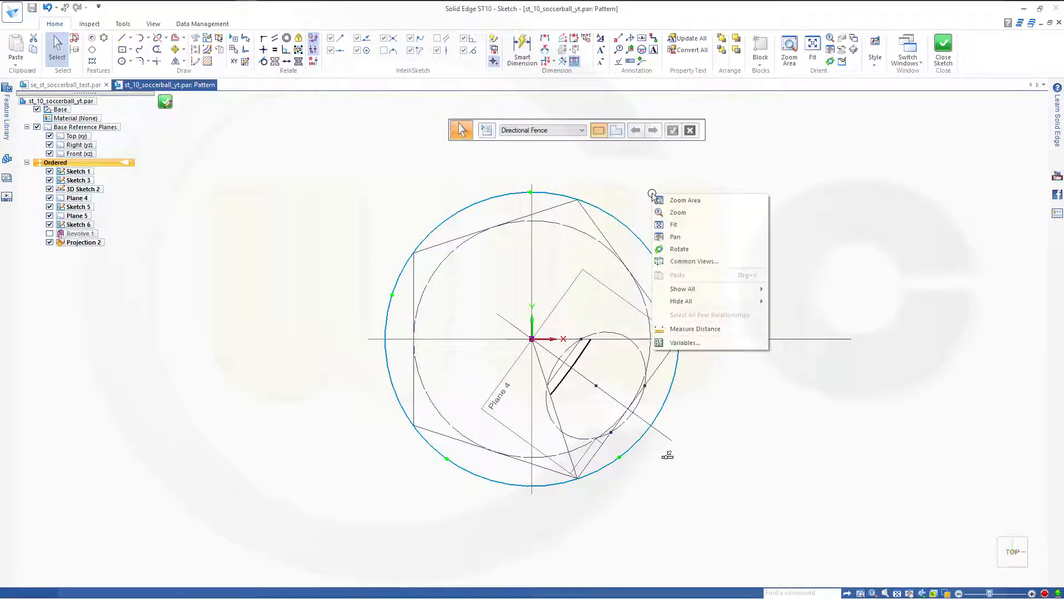
left_click(740, 174)
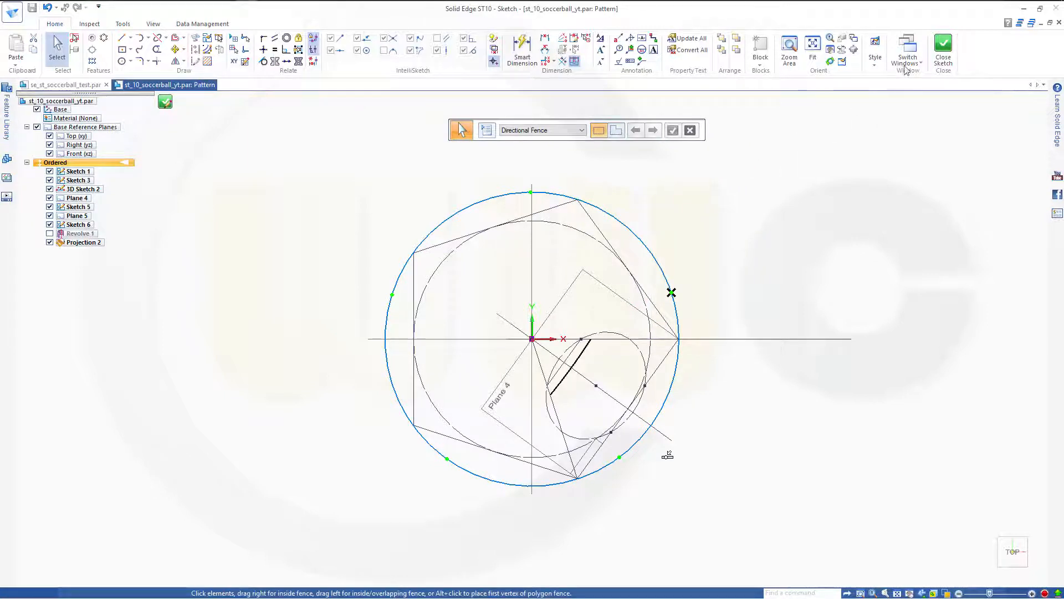
left_click(943, 59)
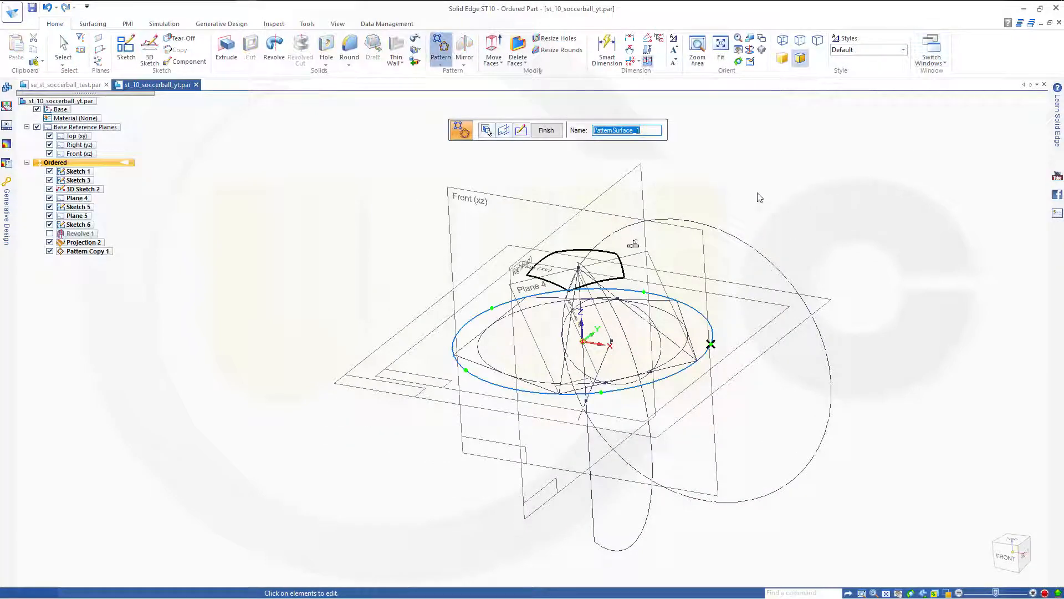
left_click(546, 132)
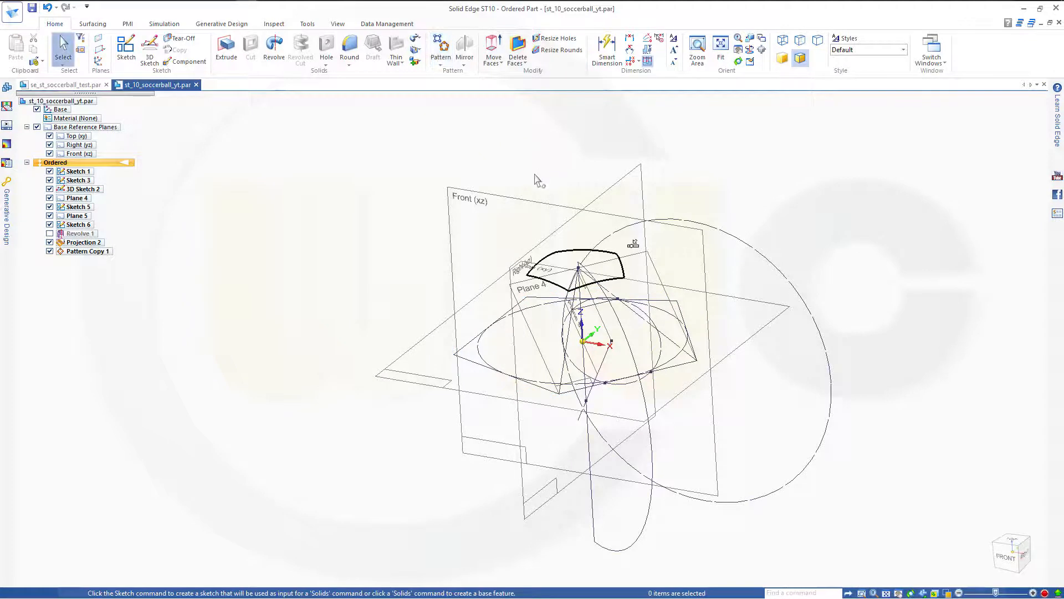
middle_click_drag(636, 244, 614, 194)
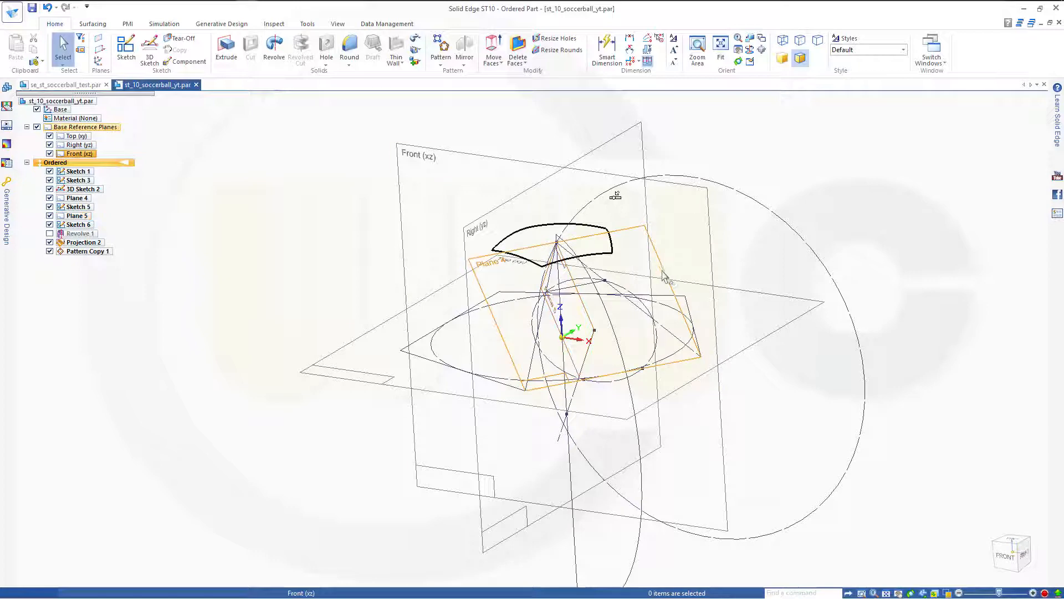
middle_click_drag(715, 373, 746, 363)
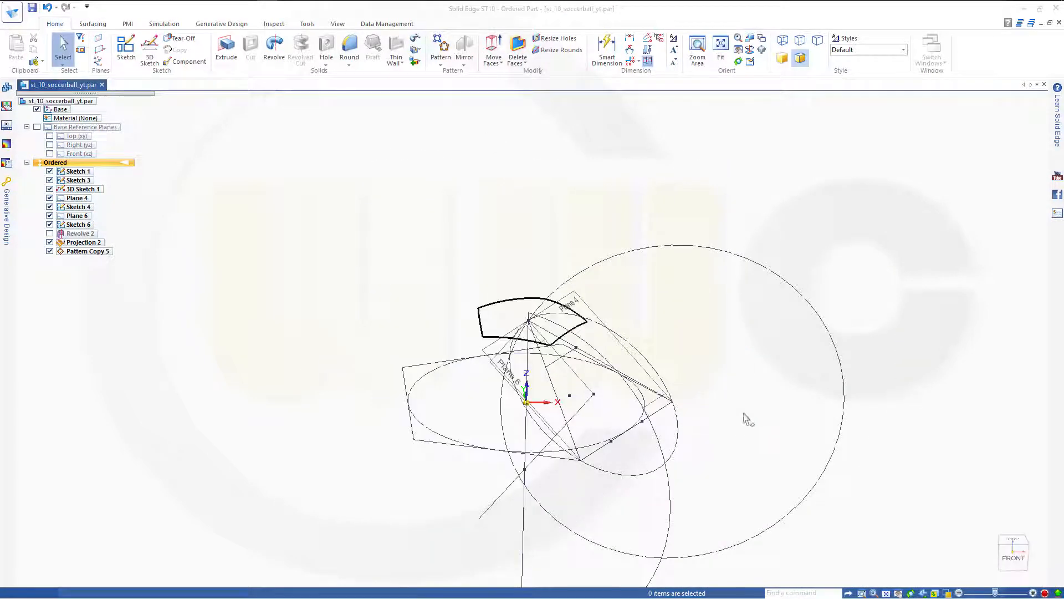
Start a Pattern of the pentagon's front-right curved edge, picked with Single selection, on Plane 4.
middle_click_drag(743, 418, 711, 442)
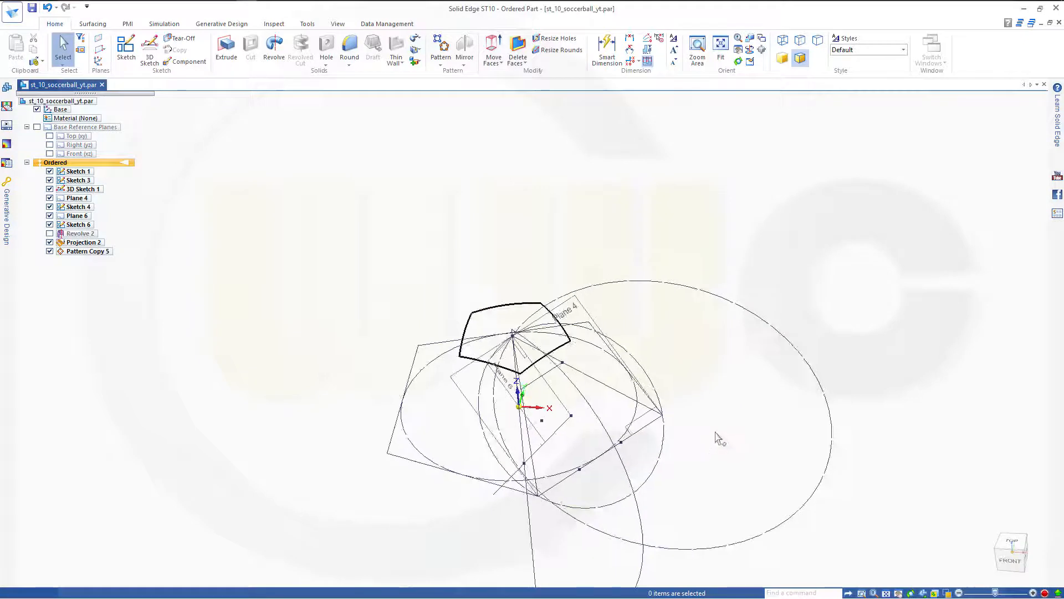
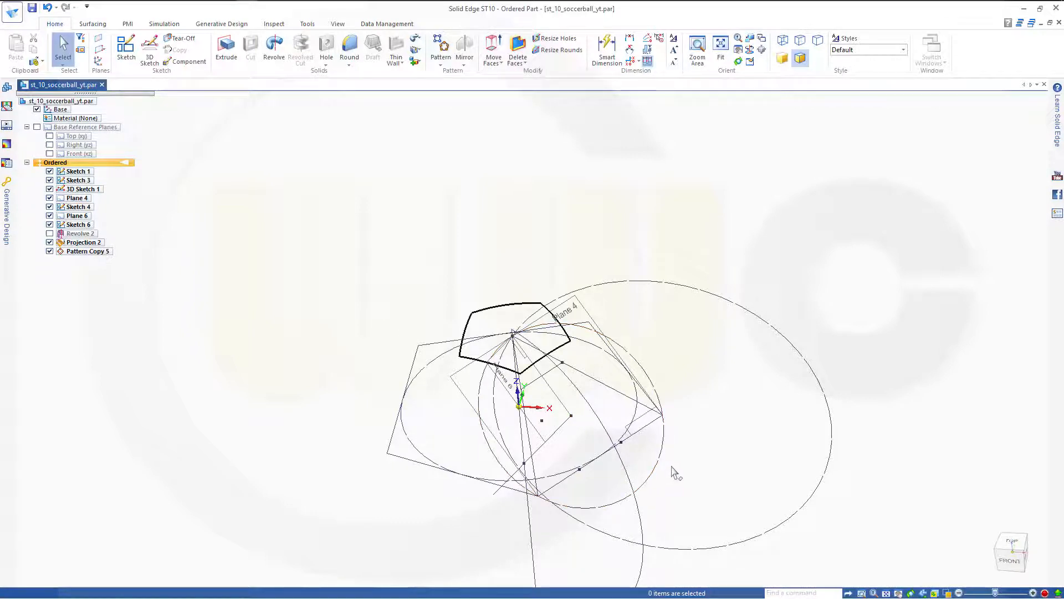
mouse_move(679, 453)
middle_mouse_down()
mouse_move(680, 404)
mouse_move(576, 344)
middle_mouse_up()
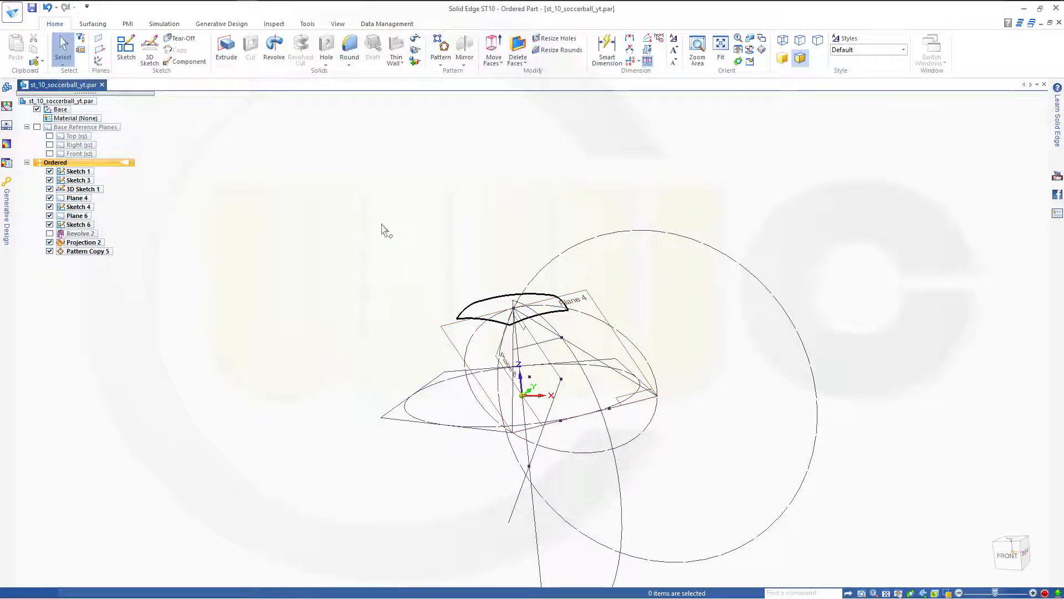
left_click(441, 49)
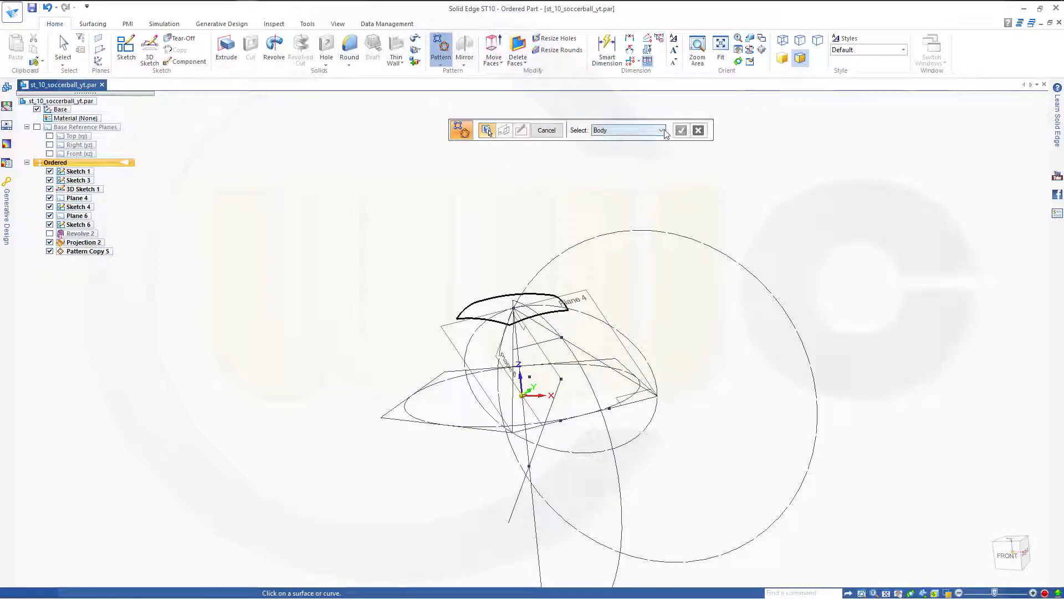
left_click(660, 130)
left_click(640, 148)
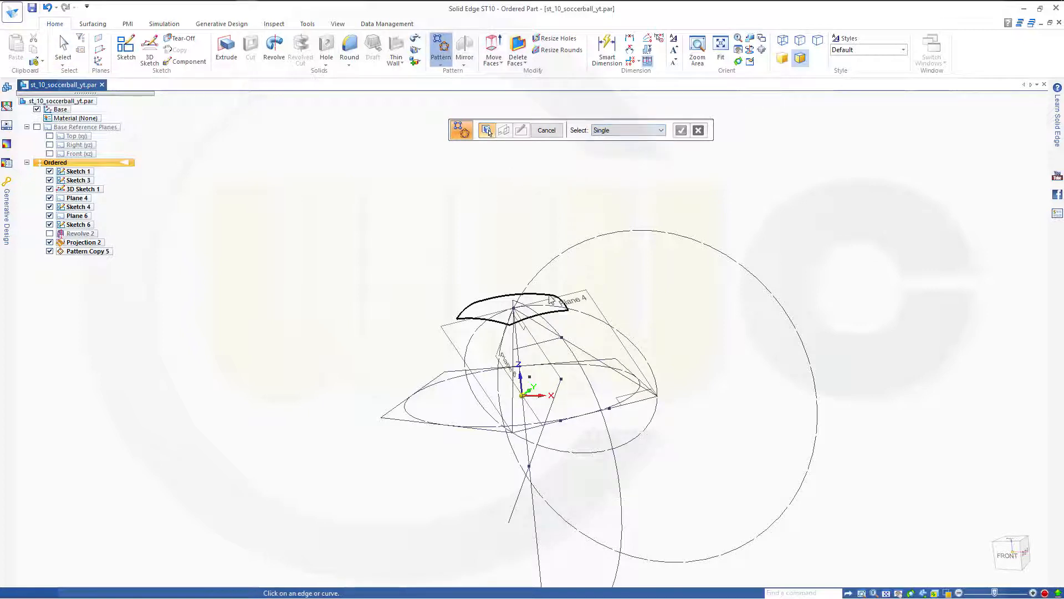
left_click(572, 309)
middle_click_drag(697, 323, 697, 331)
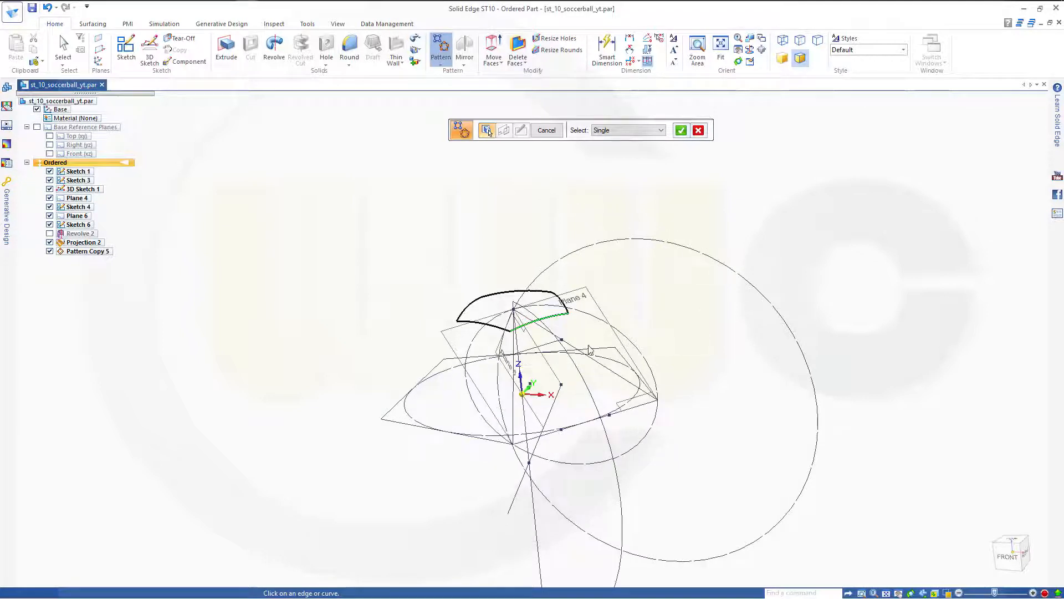
left_click(682, 136)
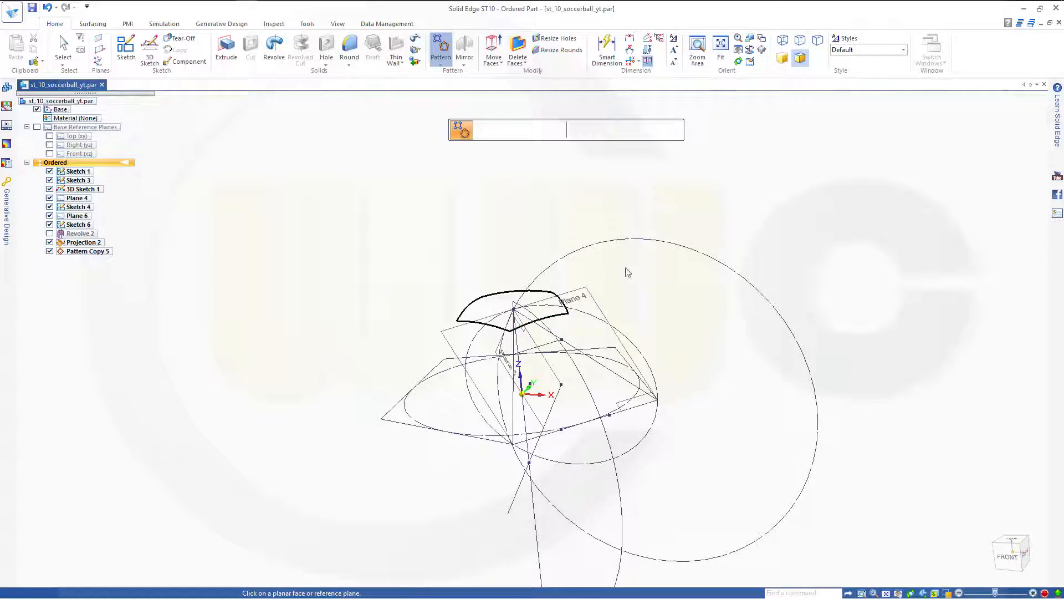
left_click(600, 313)
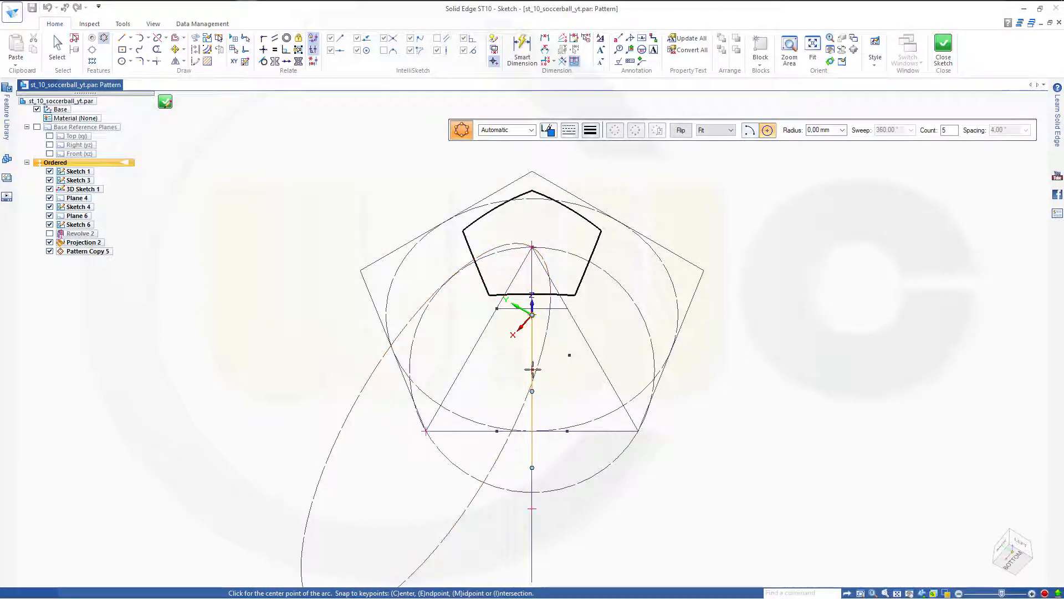
Create a full circular pattern of six curves about the hexagon's centre point on Plane 4, using a circle of about 18.57 mm radius.
scroll(541, 376, "up", 2)
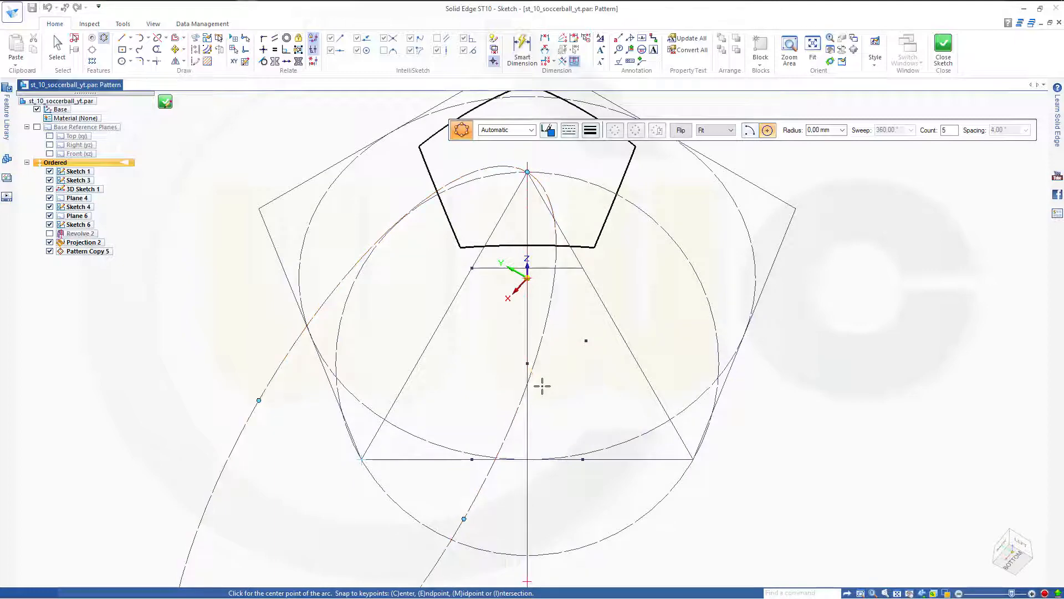
mouse_move(561, 399)
middle_mouse_down()
mouse_move(558, 356)
mouse_move(591, 357)
mouse_move(577, 343)
mouse_move(563, 357)
middle_mouse_up()
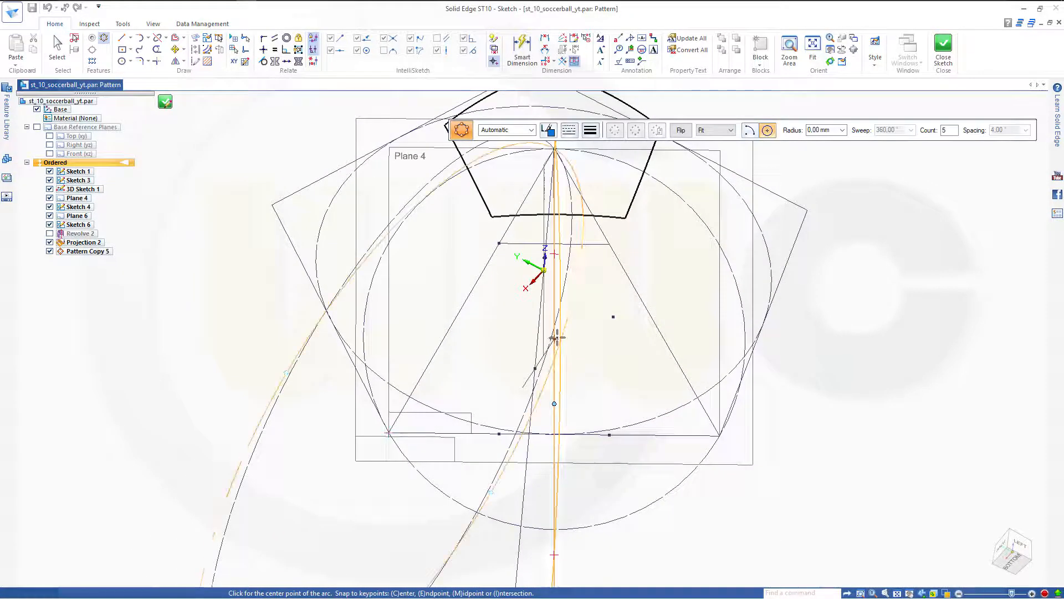
left_click(554, 338)
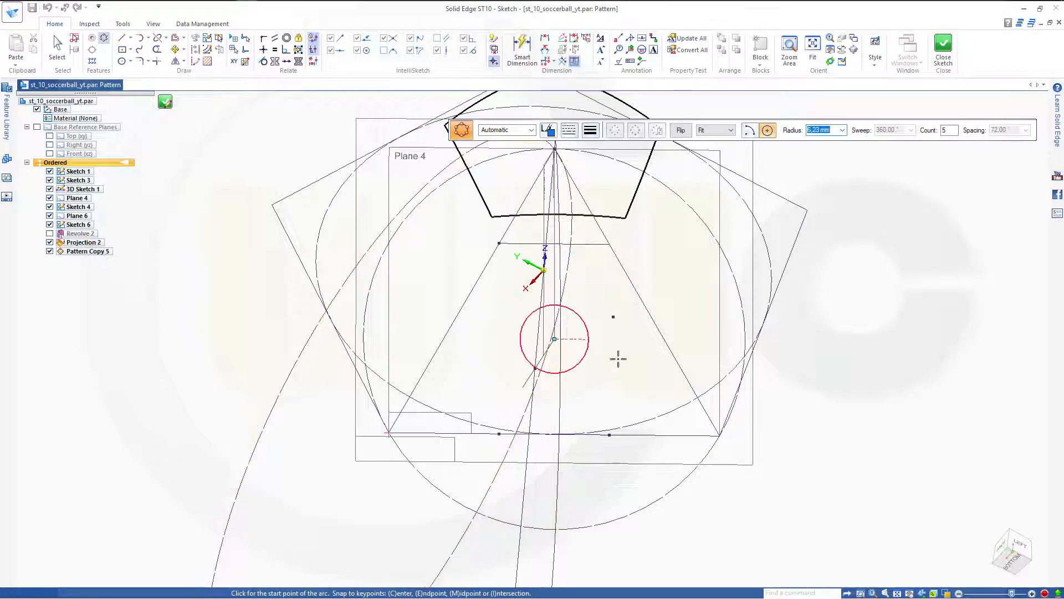
left_click(664, 352)
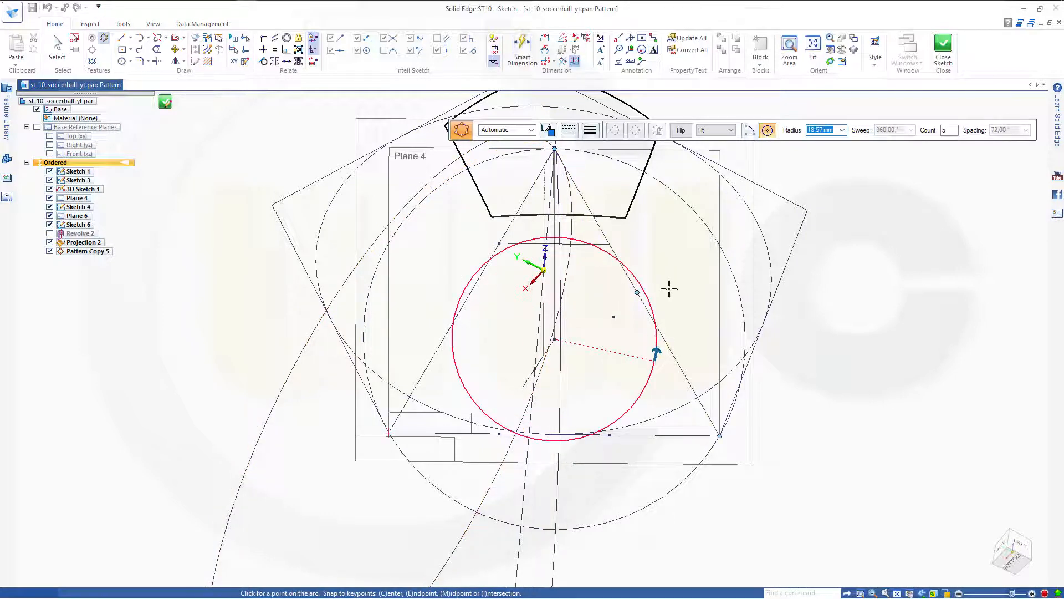
left_click(669, 289)
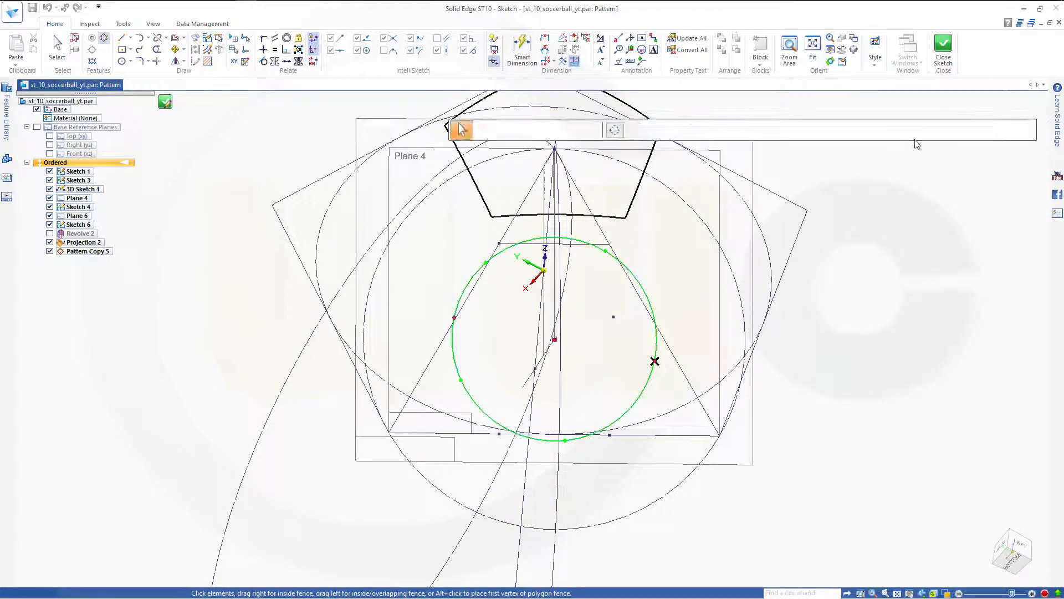
left_click(953, 131)
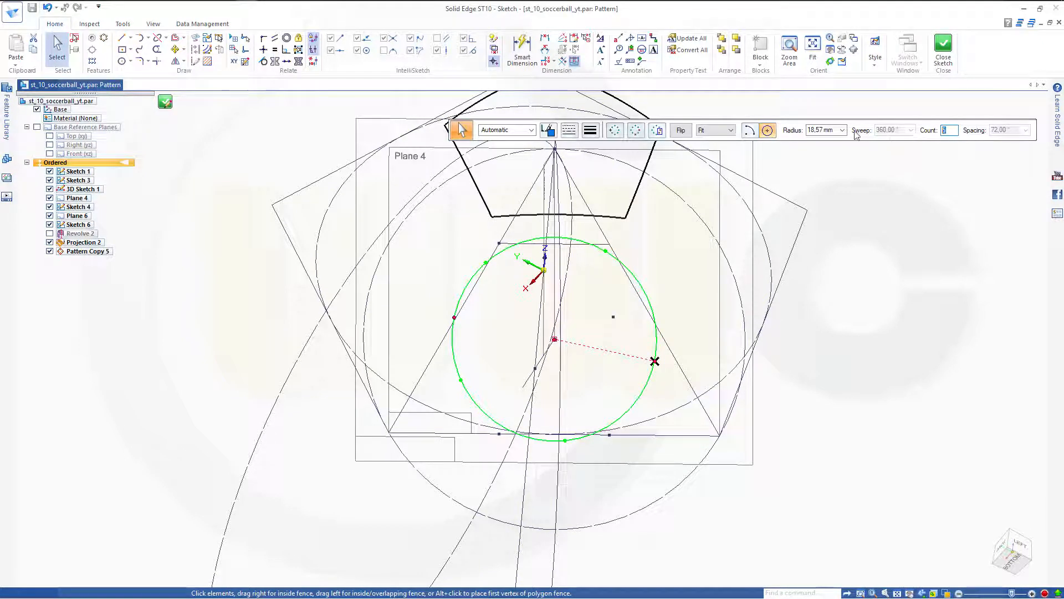
type("6")
key("Return")
left_click(942, 53)
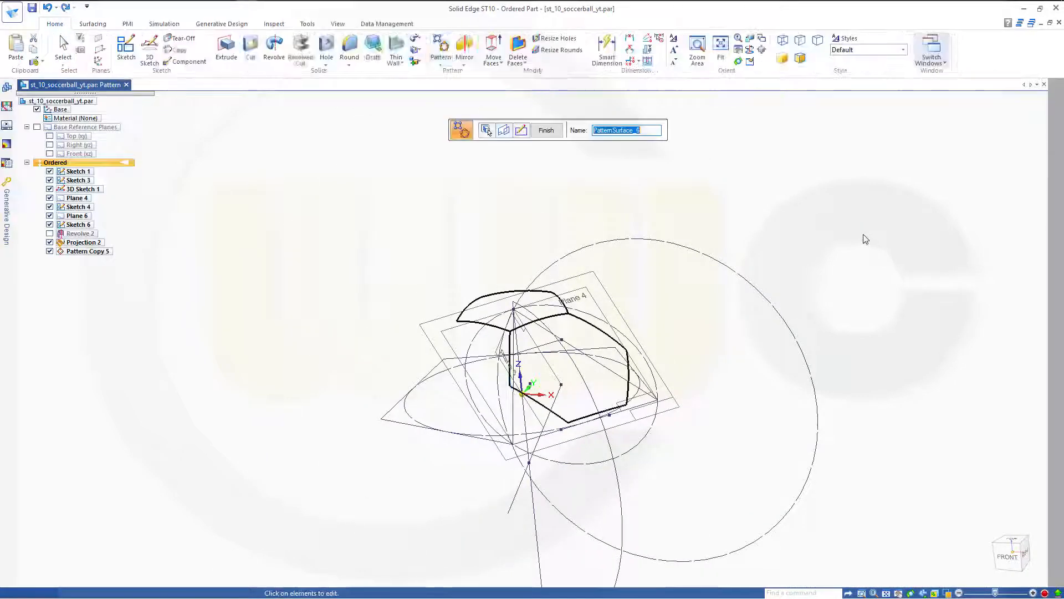
left_click(554, 132)
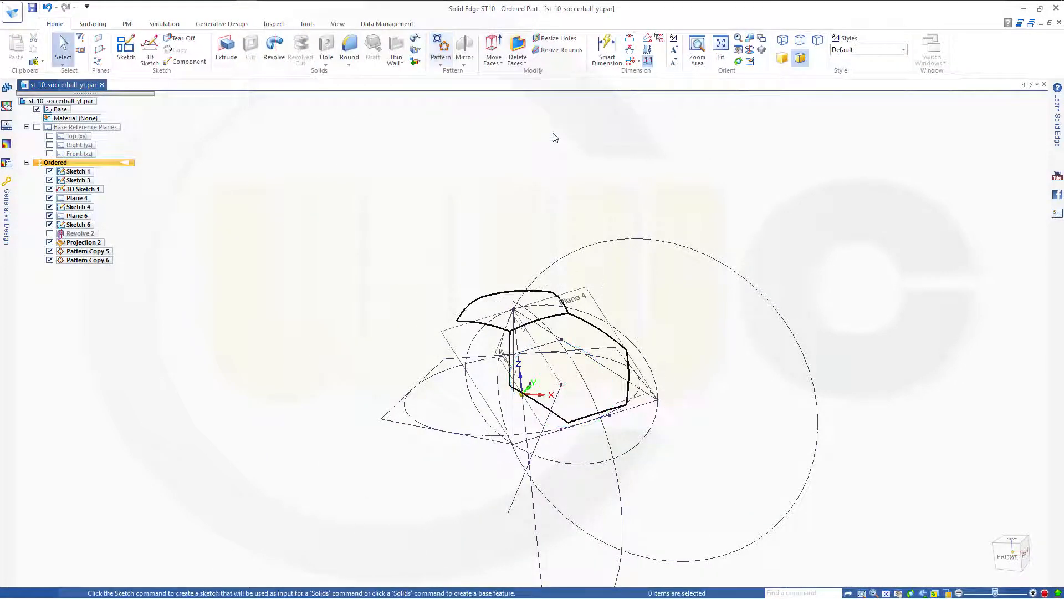
Create a Bounded surface from the five curved edges of the pentagon outline.
mouse_move(643, 373)
middle_mouse_down()
mouse_move(657, 397)
mouse_move(709, 411)
mouse_move(702, 456)
middle_mouse_up()
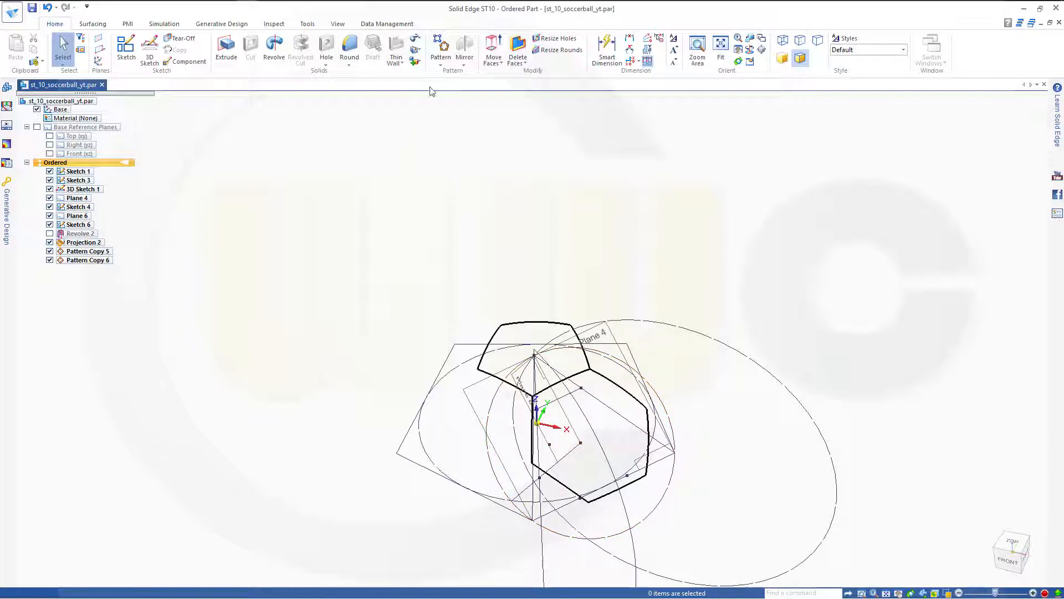
left_click(93, 24)
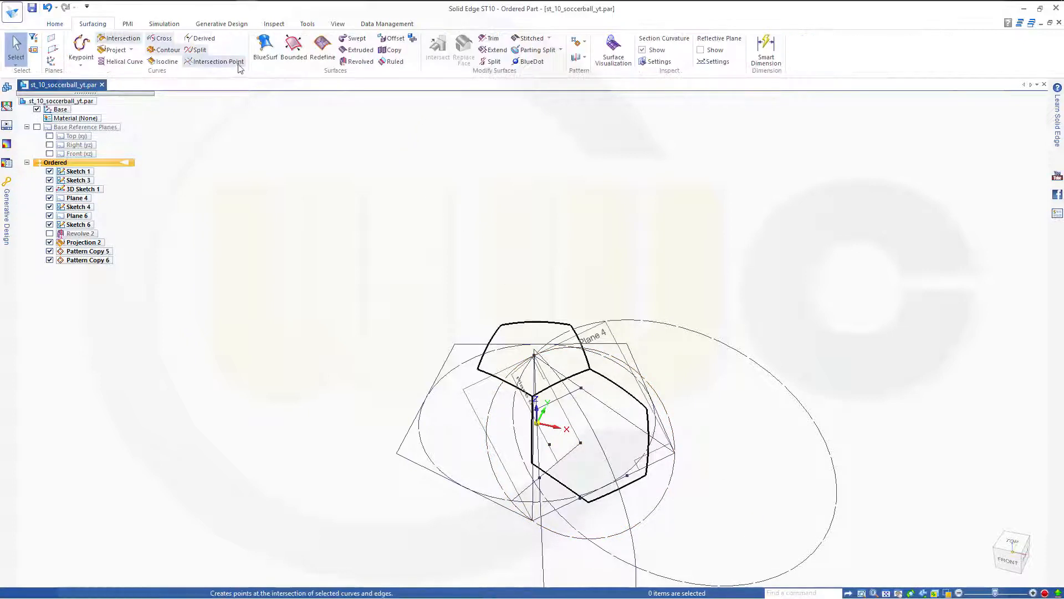
left_click(294, 49)
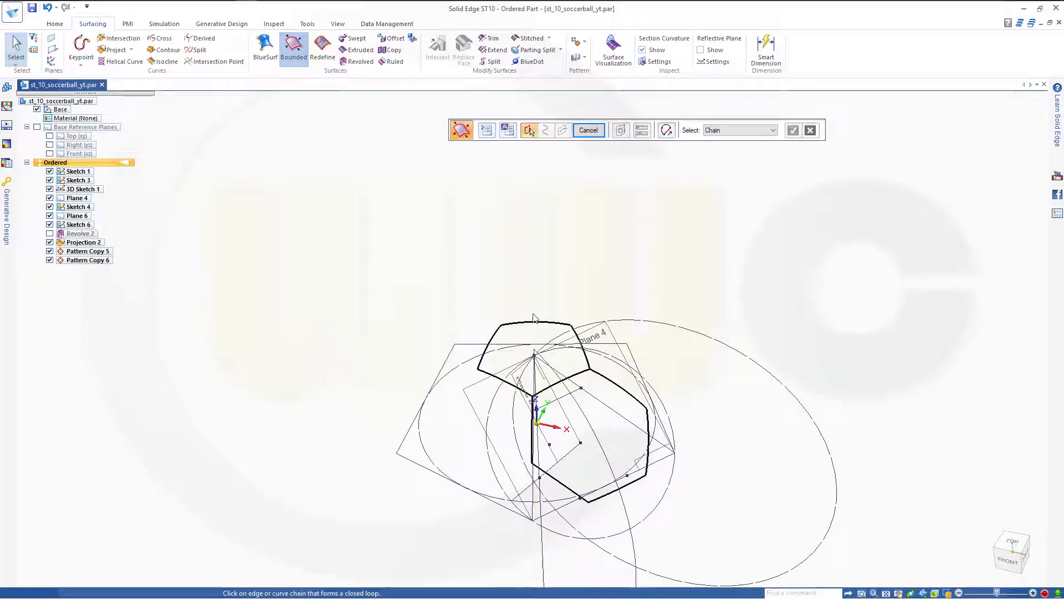
left_click(568, 379)
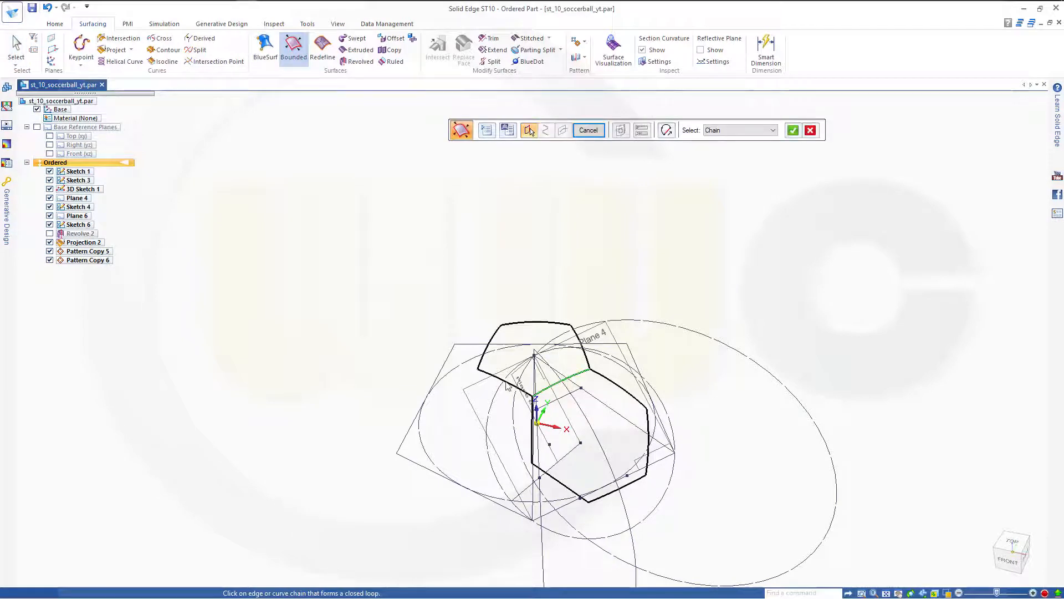
left_click(507, 384)
left_click(489, 343)
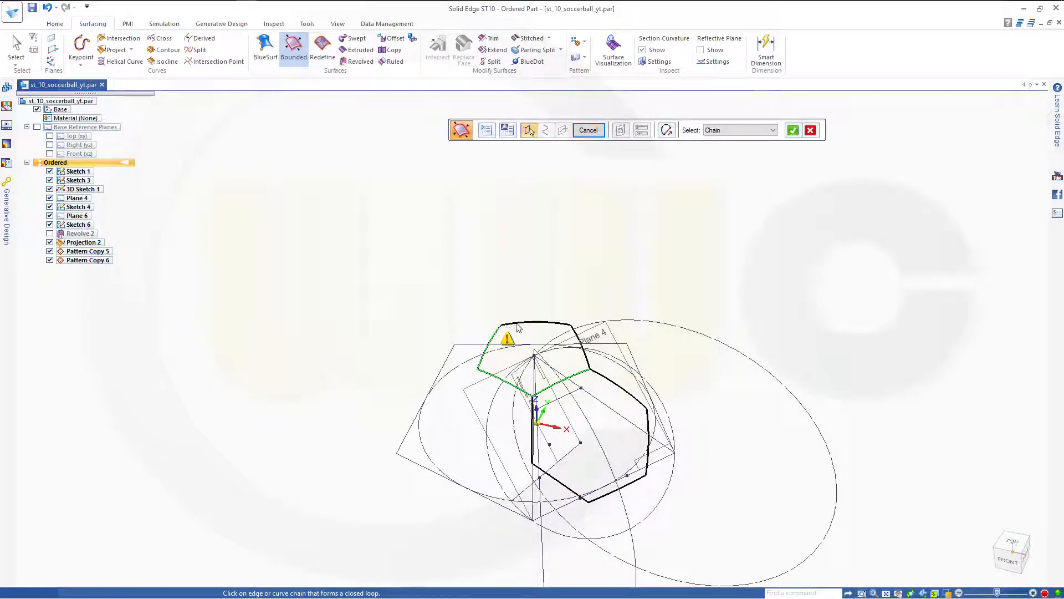
left_click(524, 322)
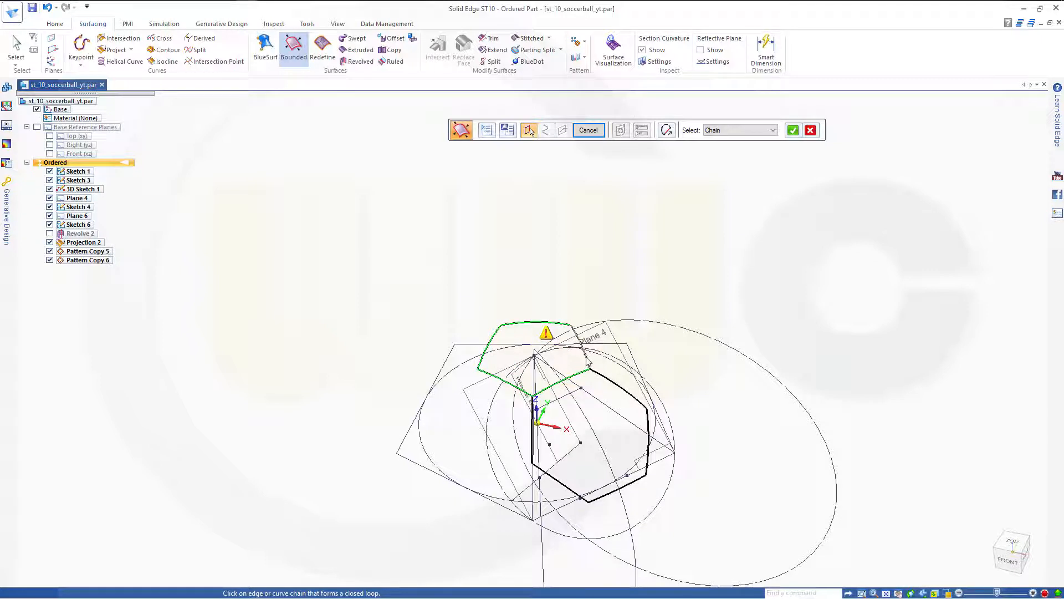
left_click(589, 363)
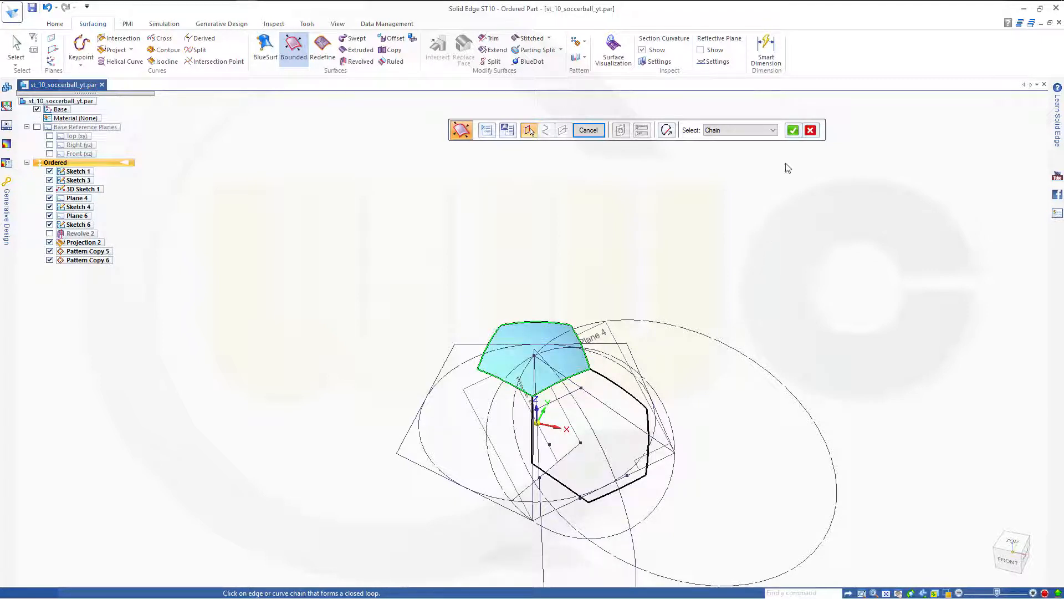
left_click(792, 131)
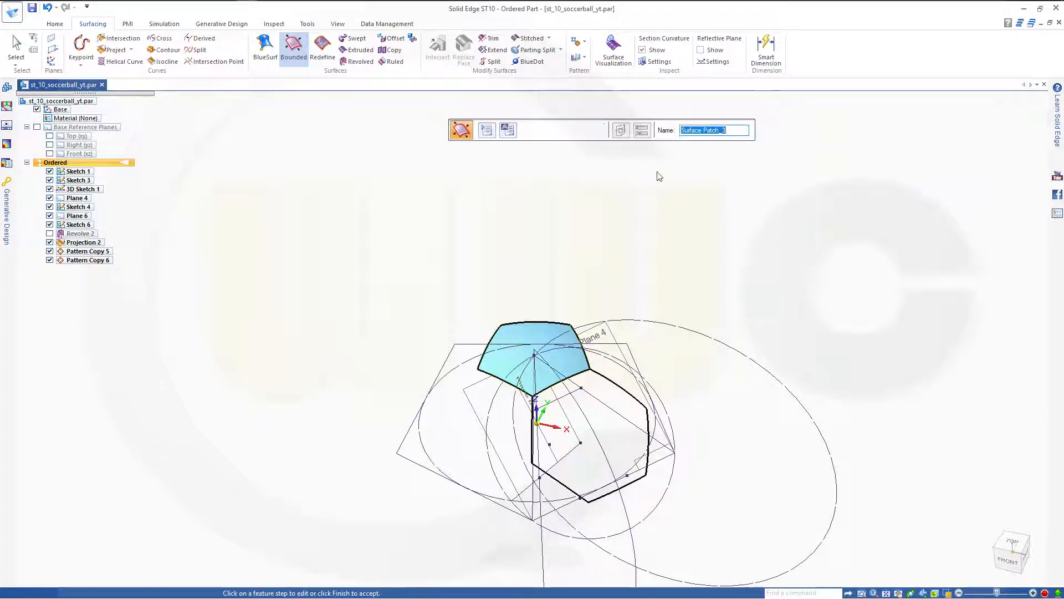
scroll(722, 489, "down", 1)
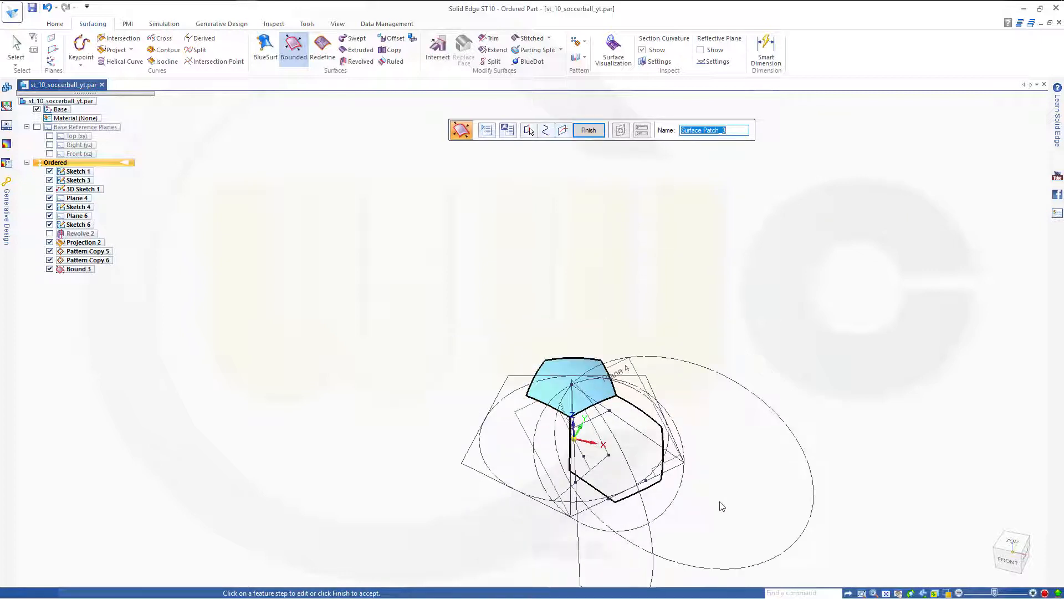
scroll(722, 505, "up", 1)
scroll(696, 523, "up", 1)
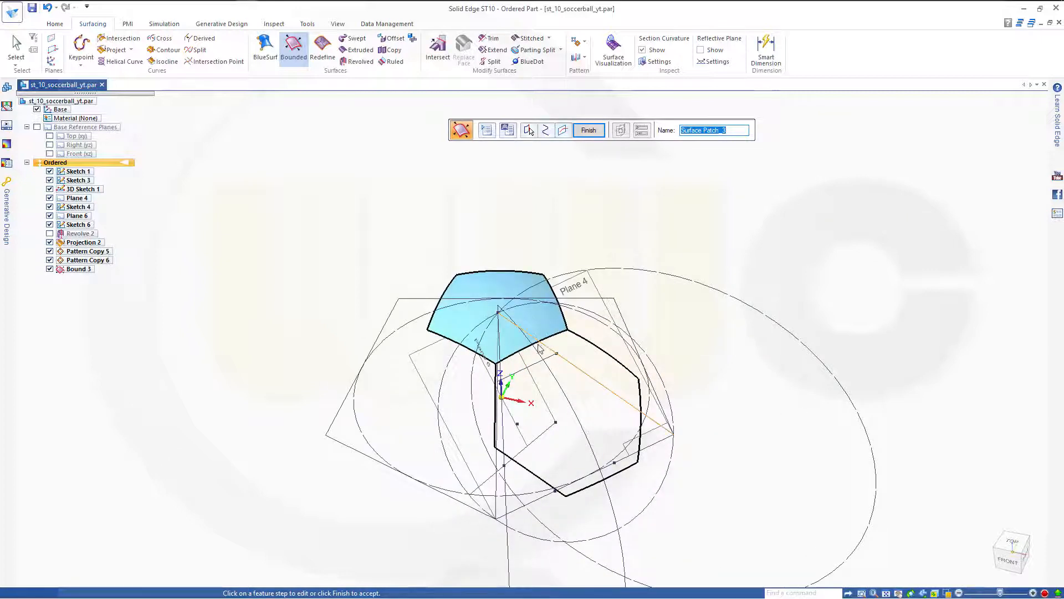
left_click(589, 130)
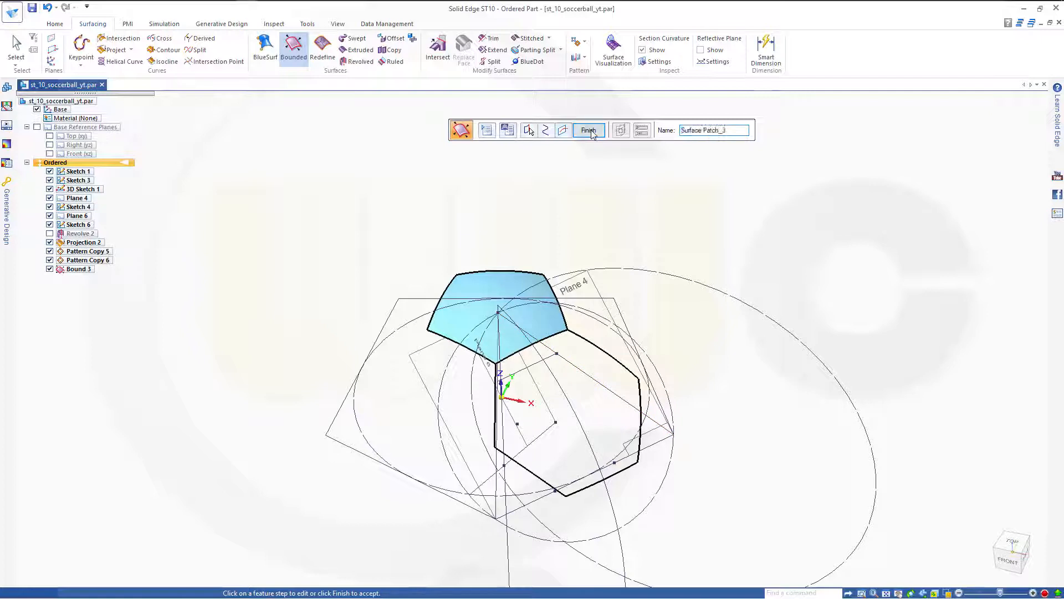
left_click(559, 334)
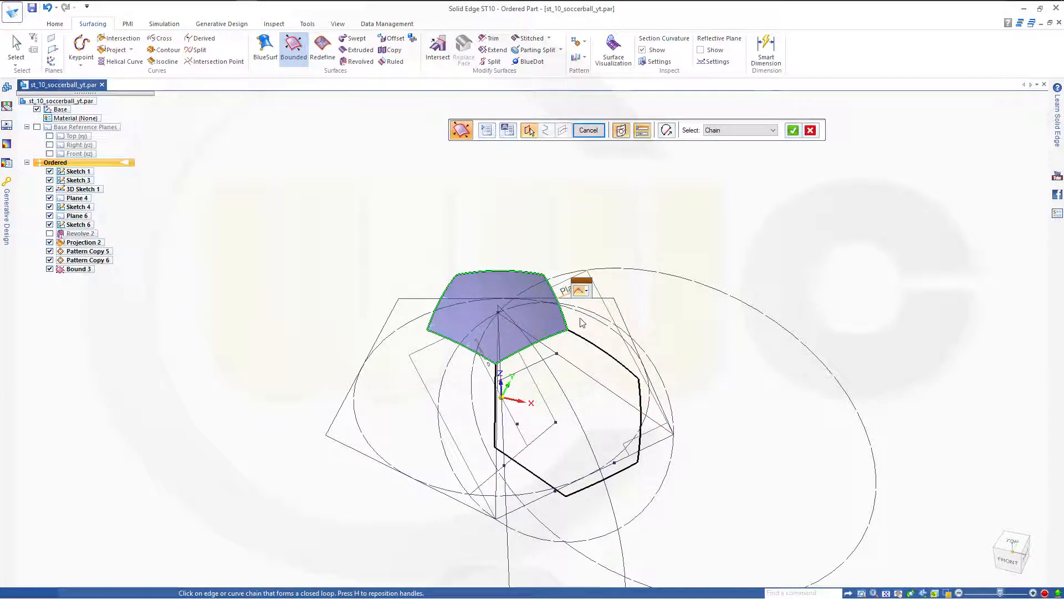
left_click(588, 293)
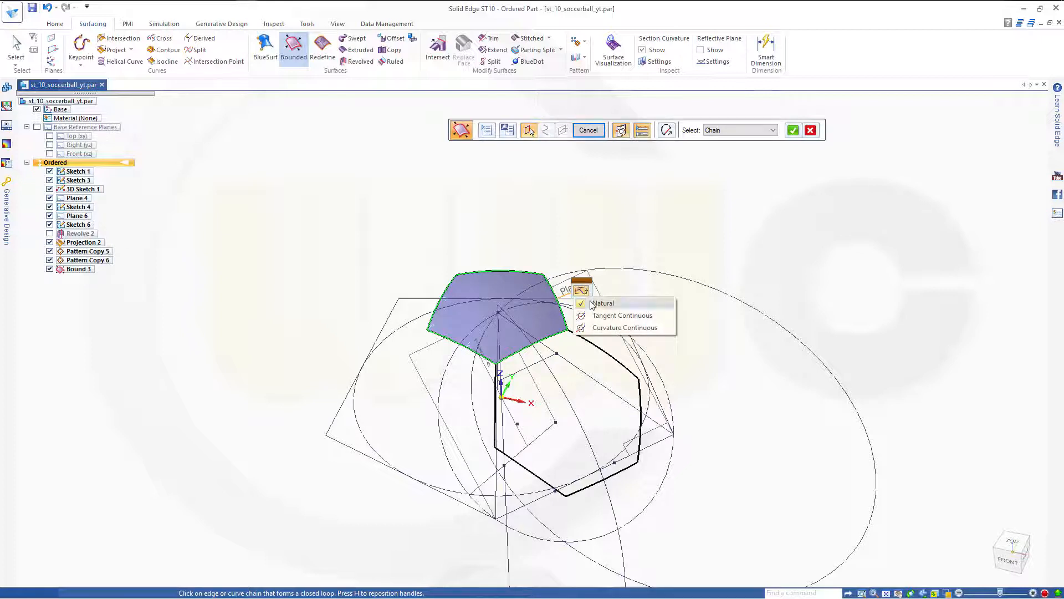
left_click(654, 248)
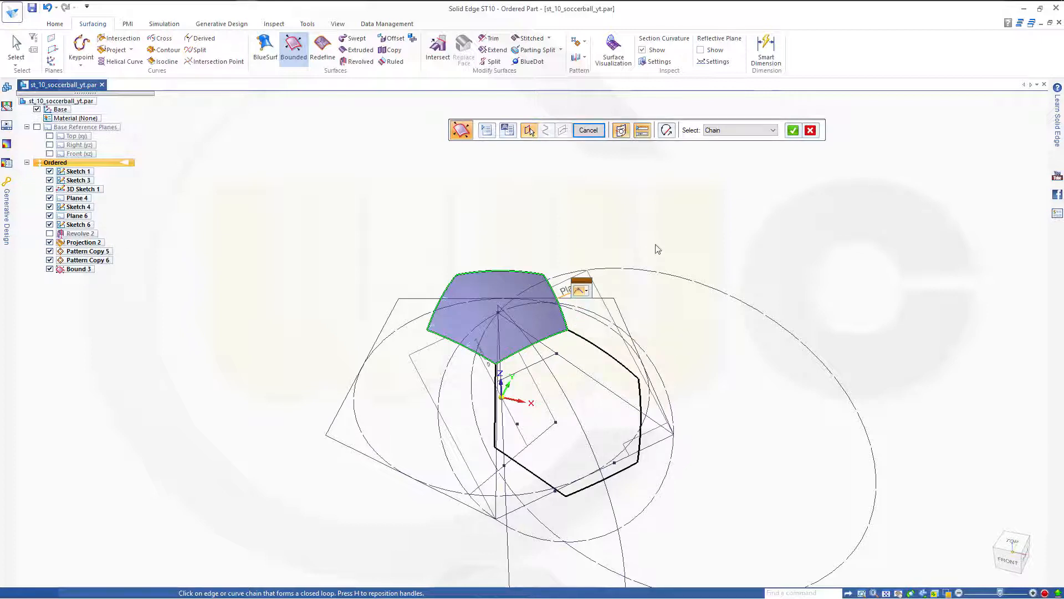
key("Escape")
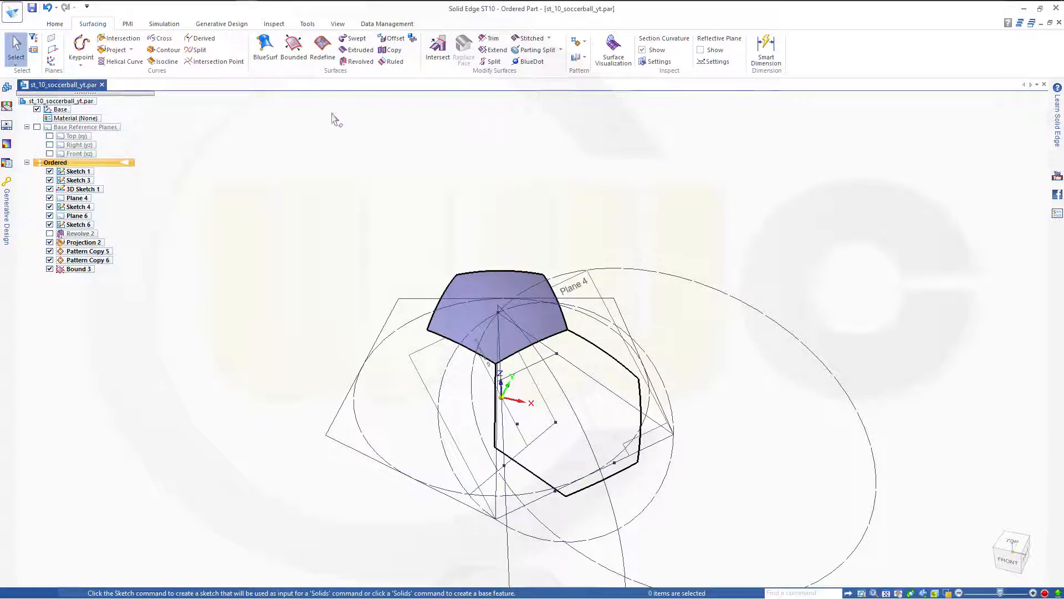
left_click(294, 47)
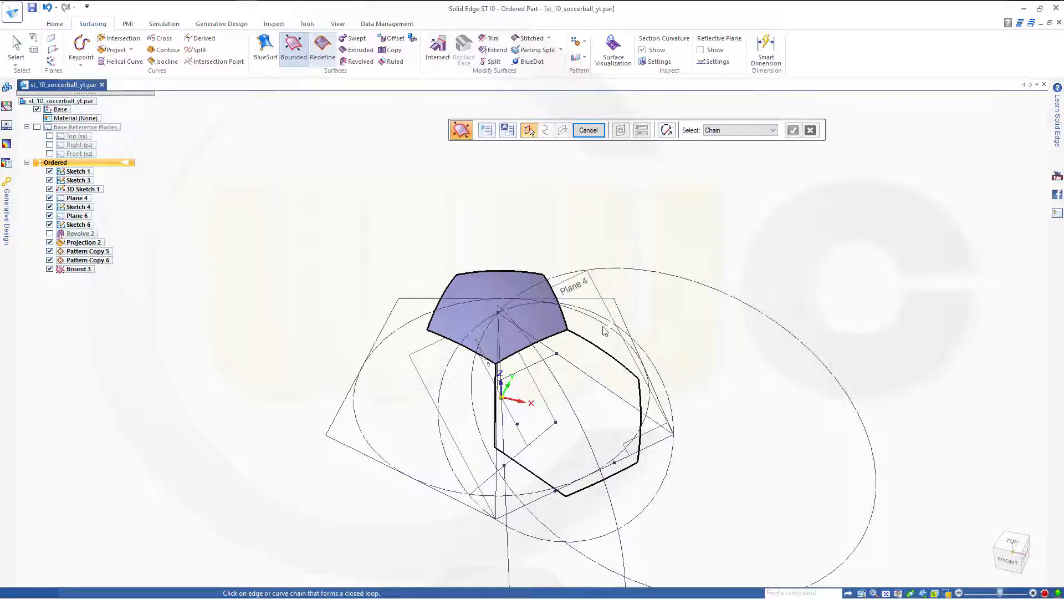
left_click(600, 351)
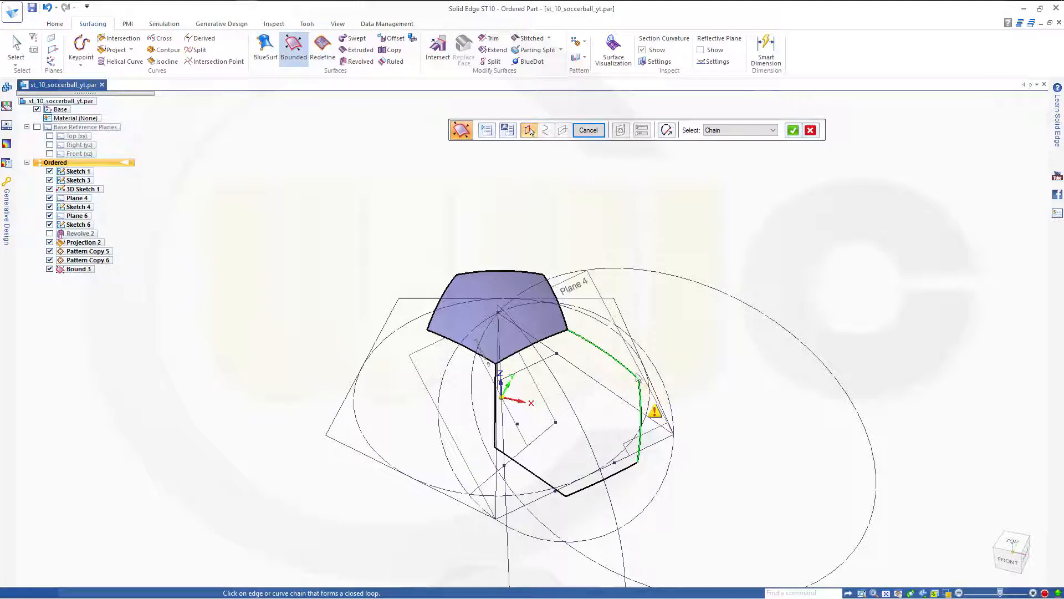
left_click(591, 488)
left_click(528, 472)
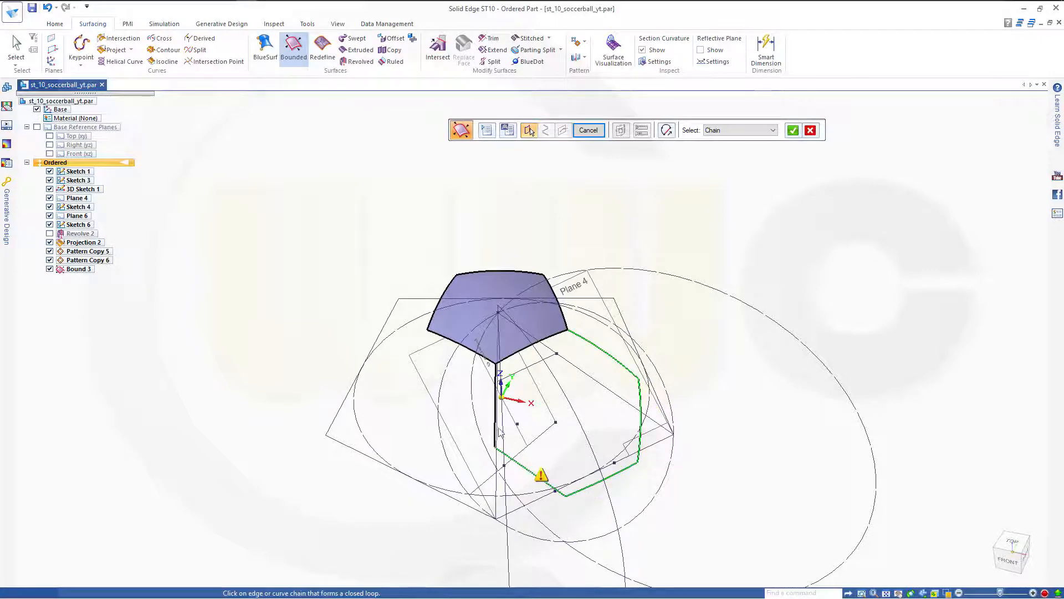
left_click(500, 418)
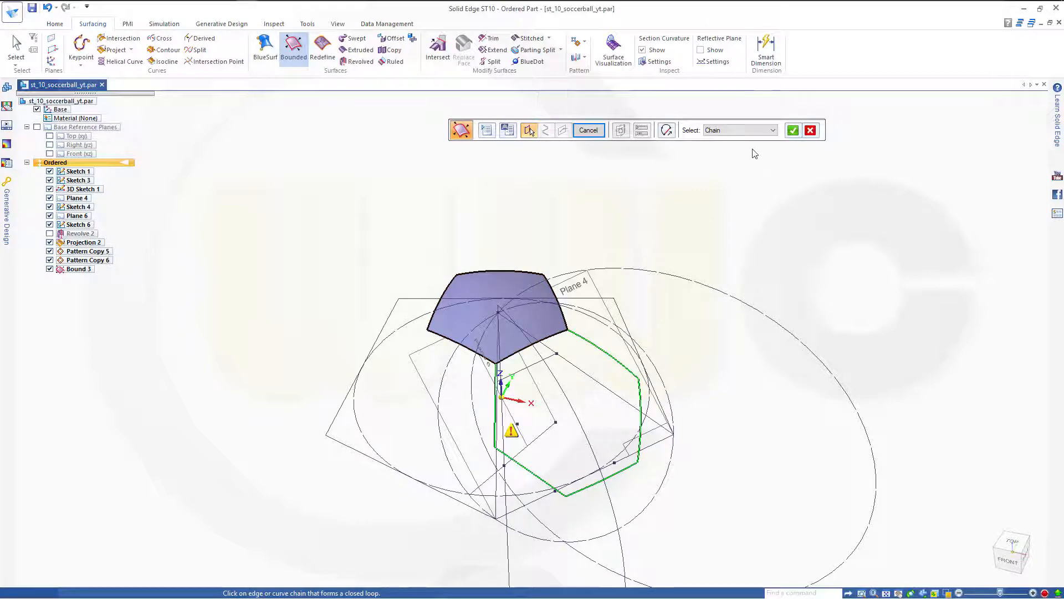
right_click(548, 342)
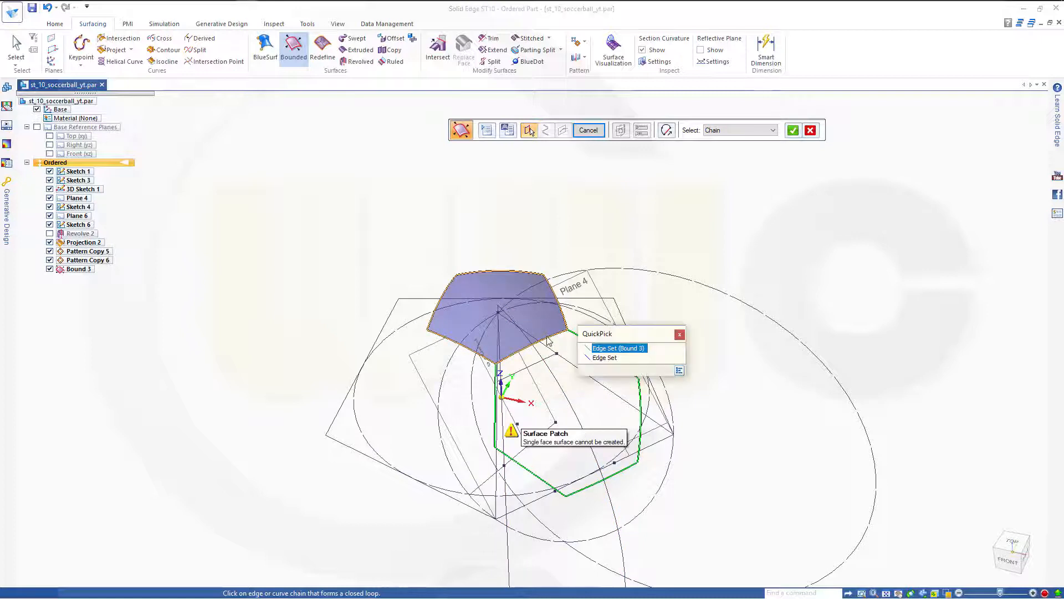
left_click(617, 358)
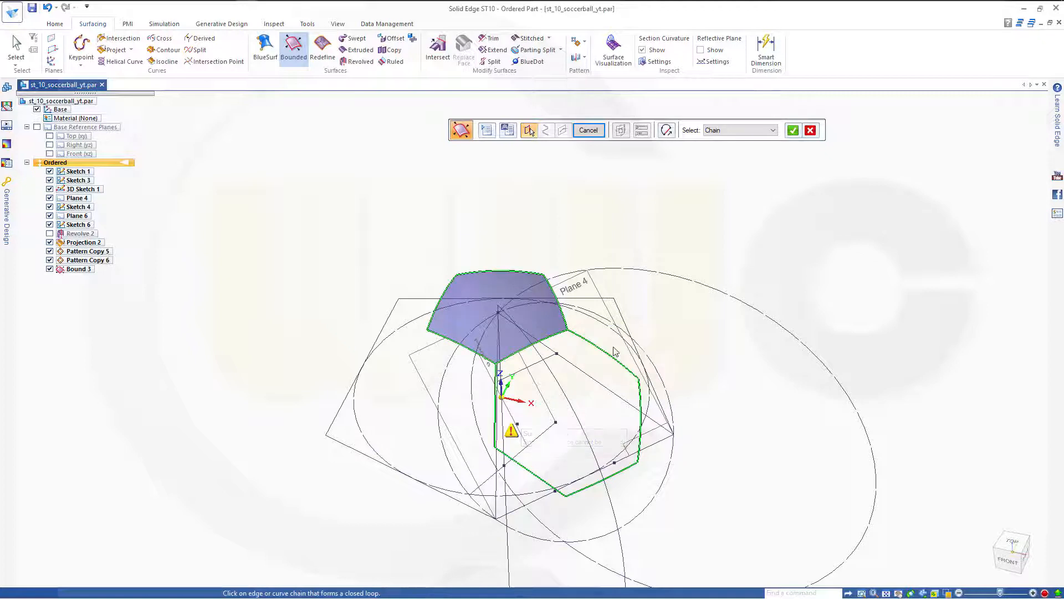
key("Escape")
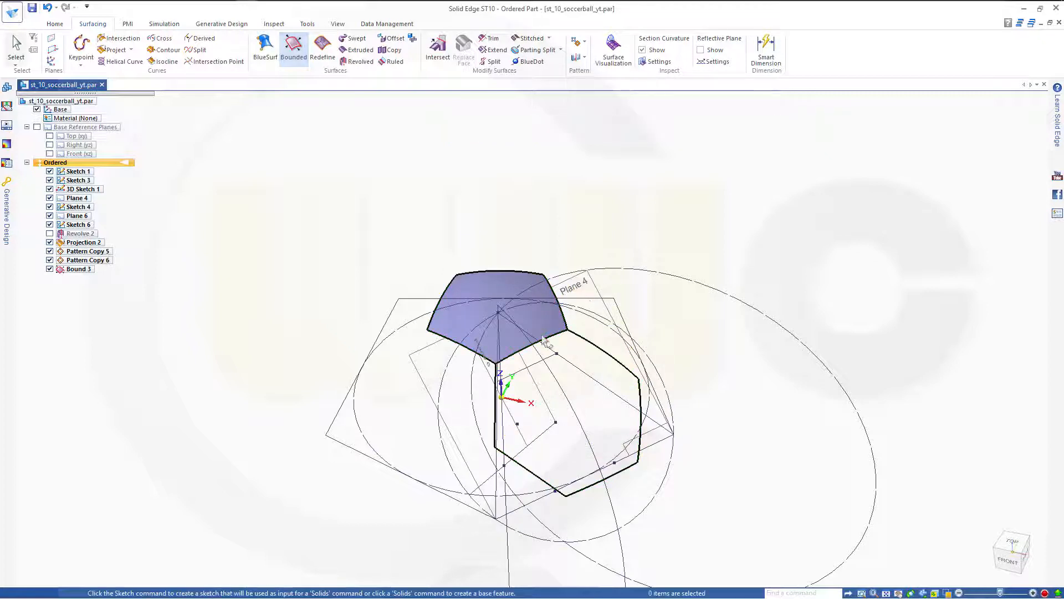
Create a Bounded surface from the six curved edges of the hexagon outline, picked with Single selection.
left_click(293, 49)
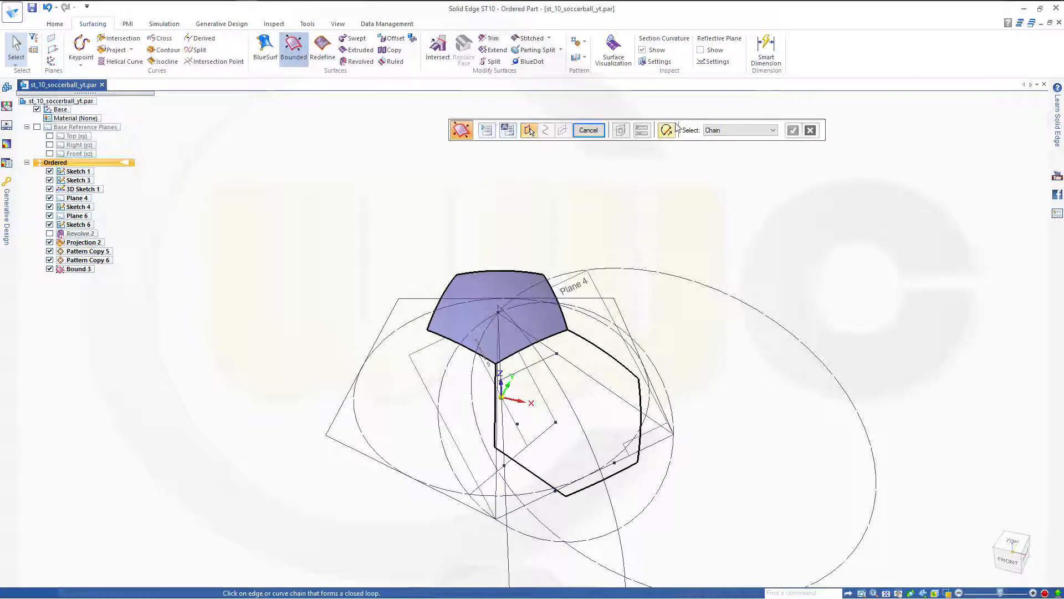
left_click(773, 130)
left_click(731, 149)
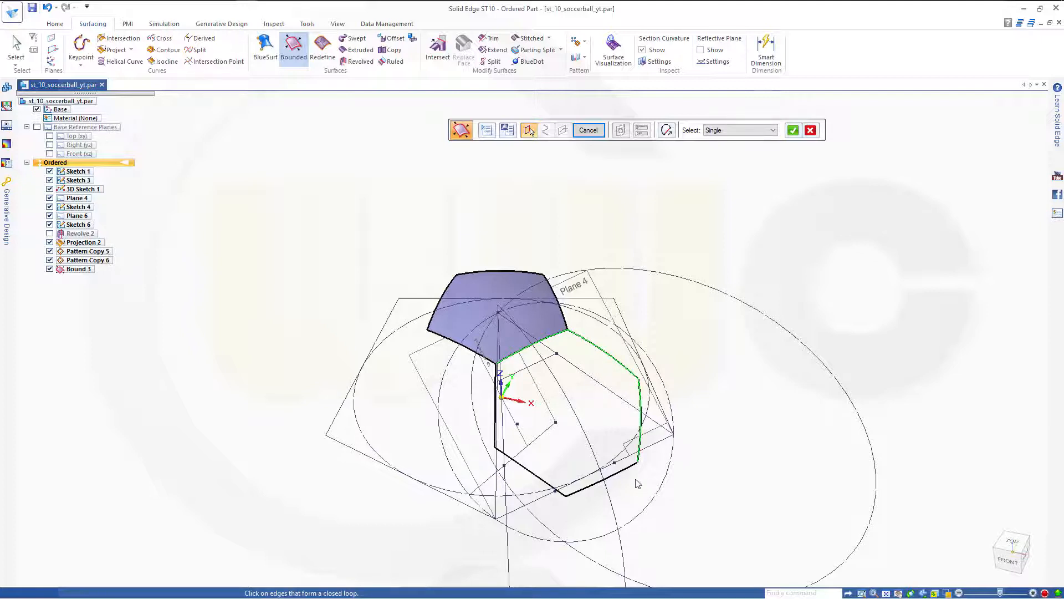
left_click(616, 488)
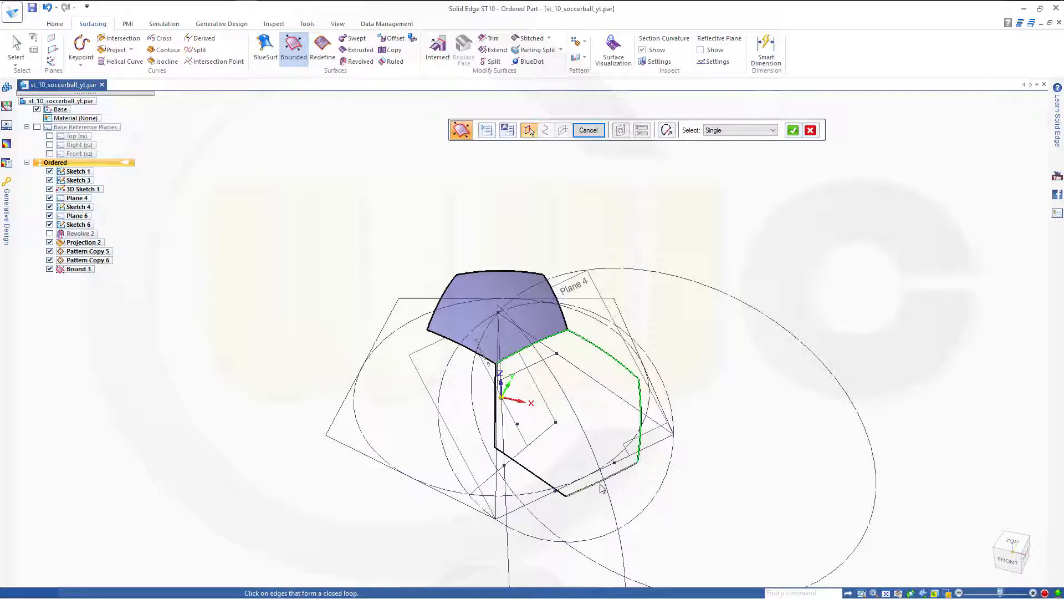
left_click(534, 474)
left_click(497, 432)
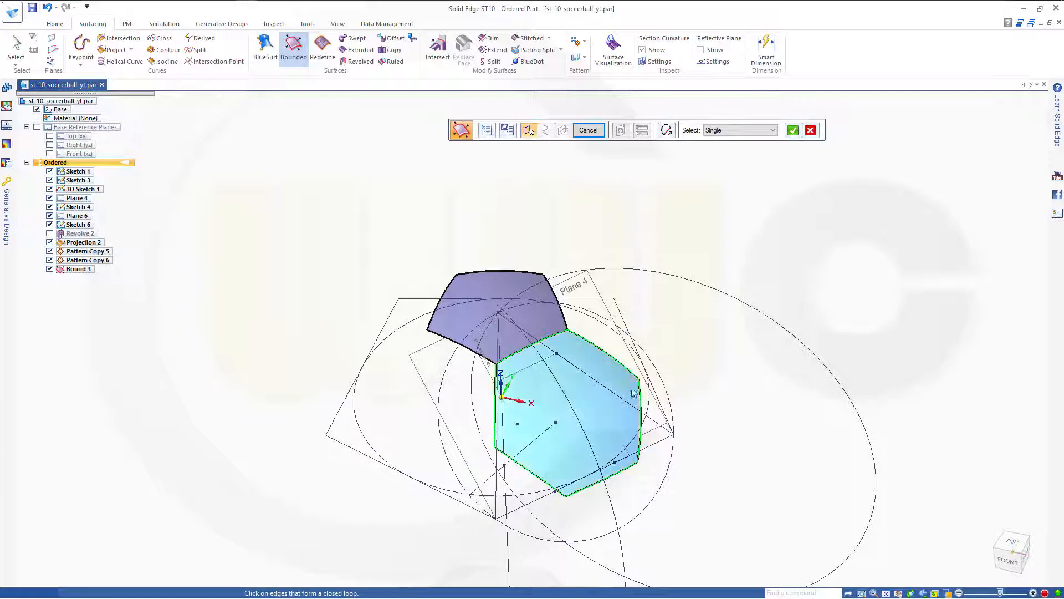
left_click(794, 131)
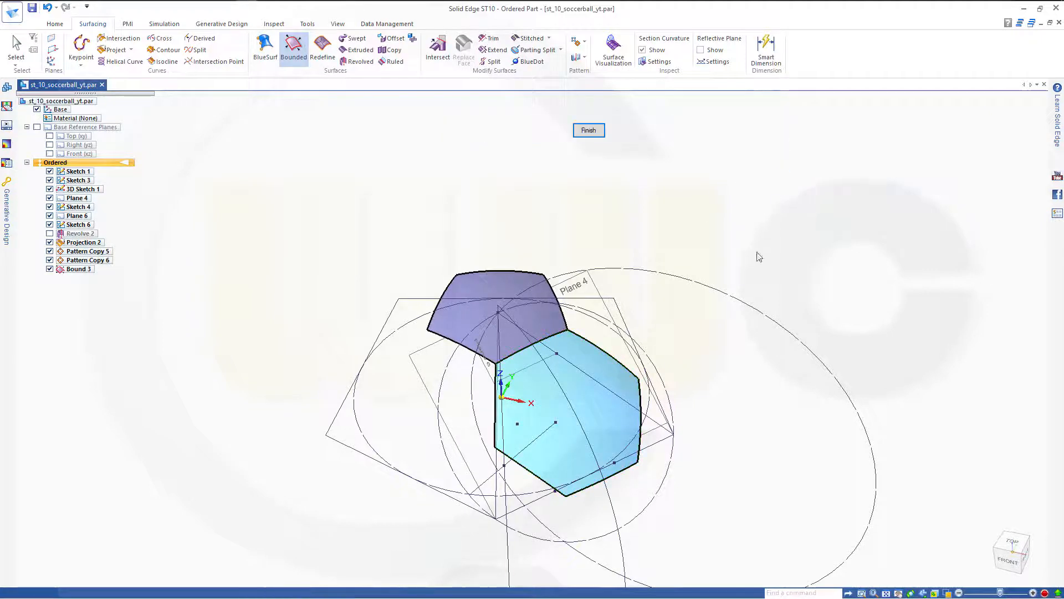
left_click(588, 132)
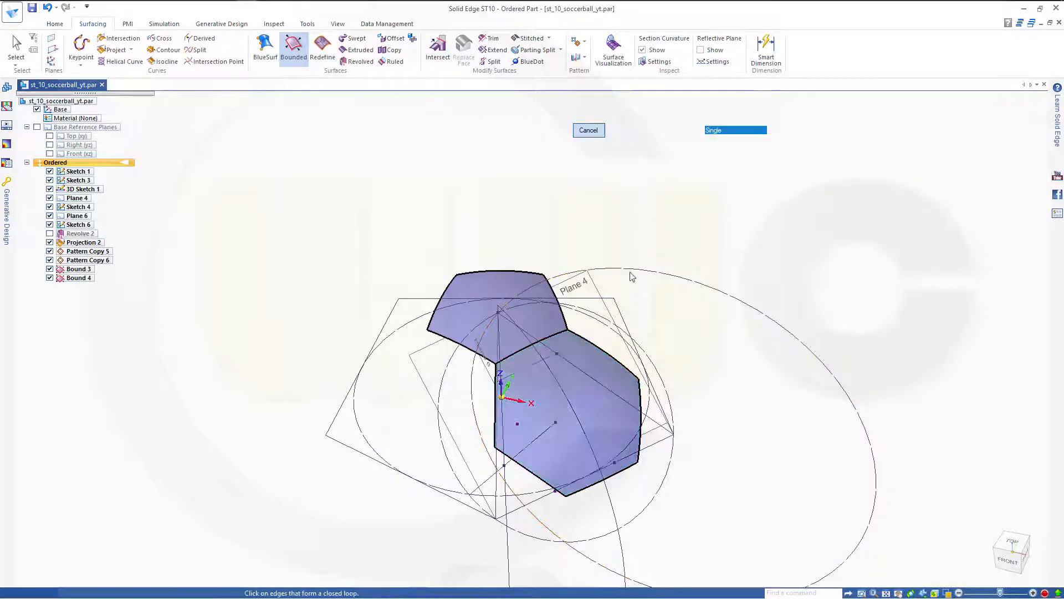
scroll(705, 438, "down", 3)
mouse_move(709, 455)
middle_mouse_down()
mouse_move(725, 423)
mouse_move(643, 468)
mouse_move(682, 309)
mouse_move(698, 334)
middle_mouse_up()
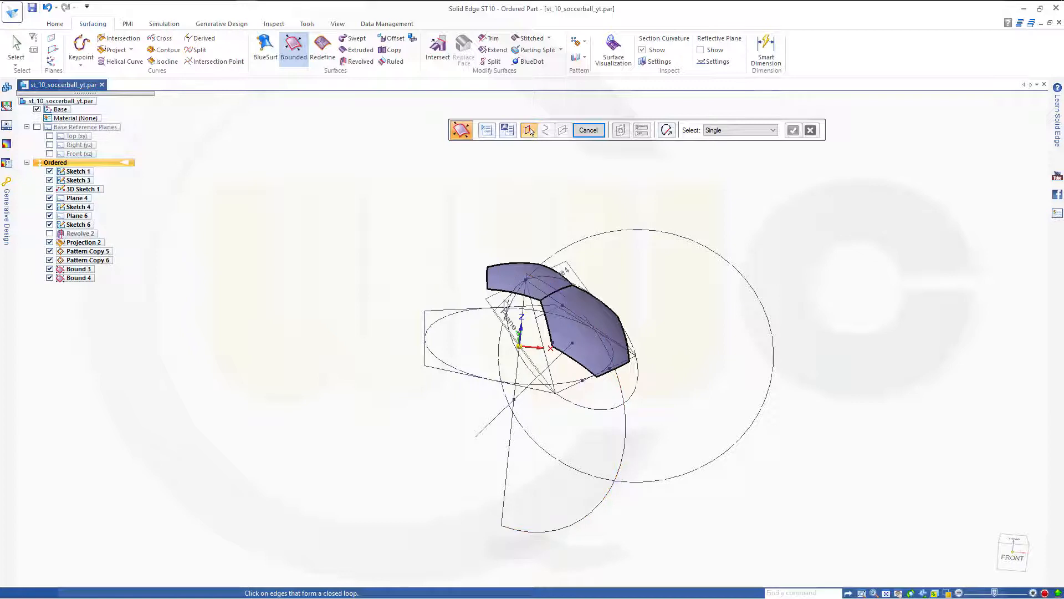
left_click(589, 130)
Pattern the hexagon surface five times about the origin on the Top (xy) plane, using a full circle of about 52.63 mm radius.
left_click(55, 24)
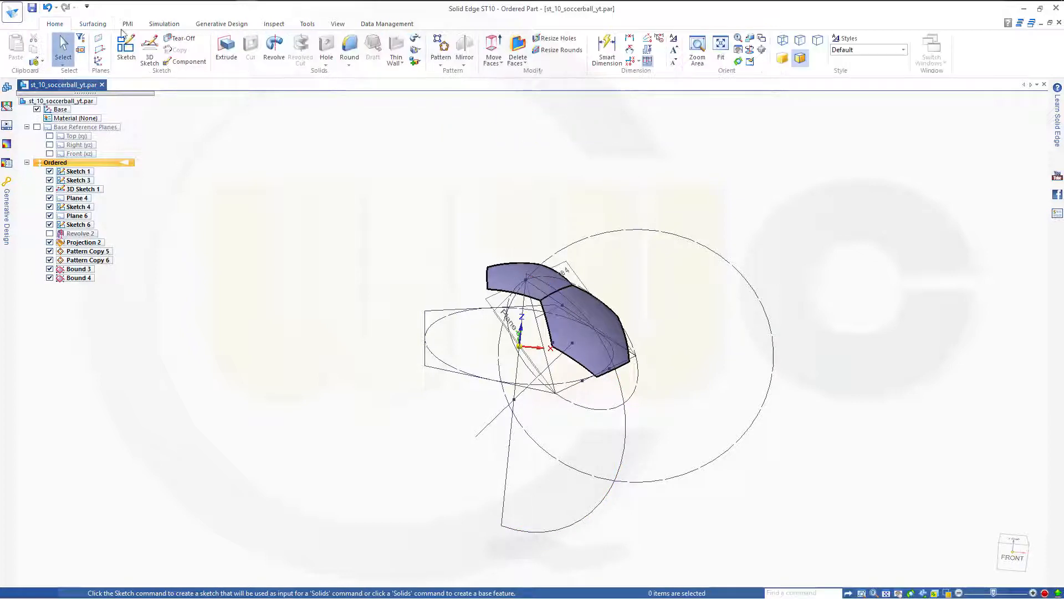
left_click(441, 48)
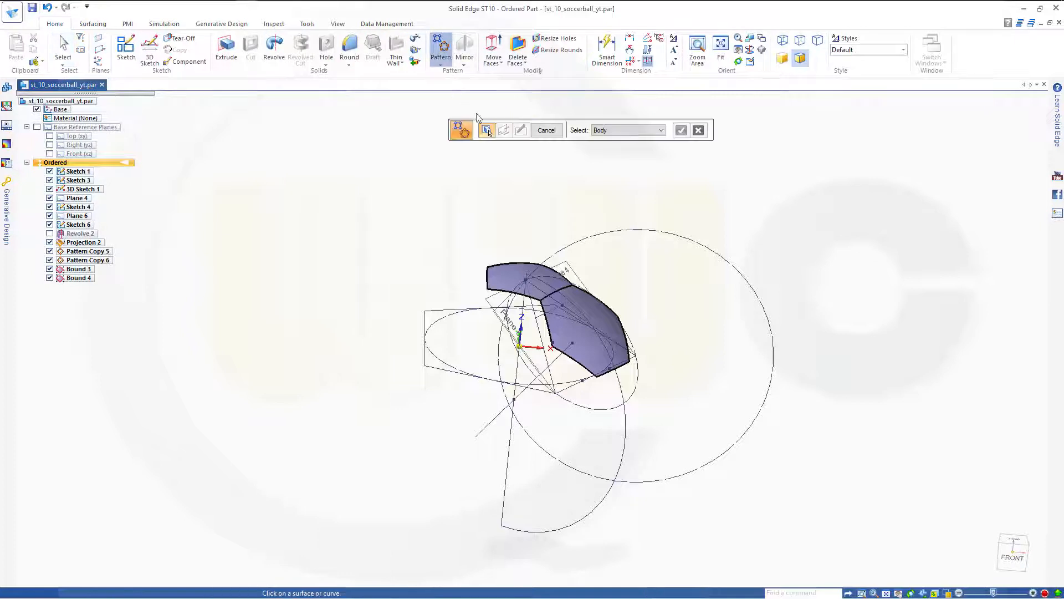
left_click(611, 328)
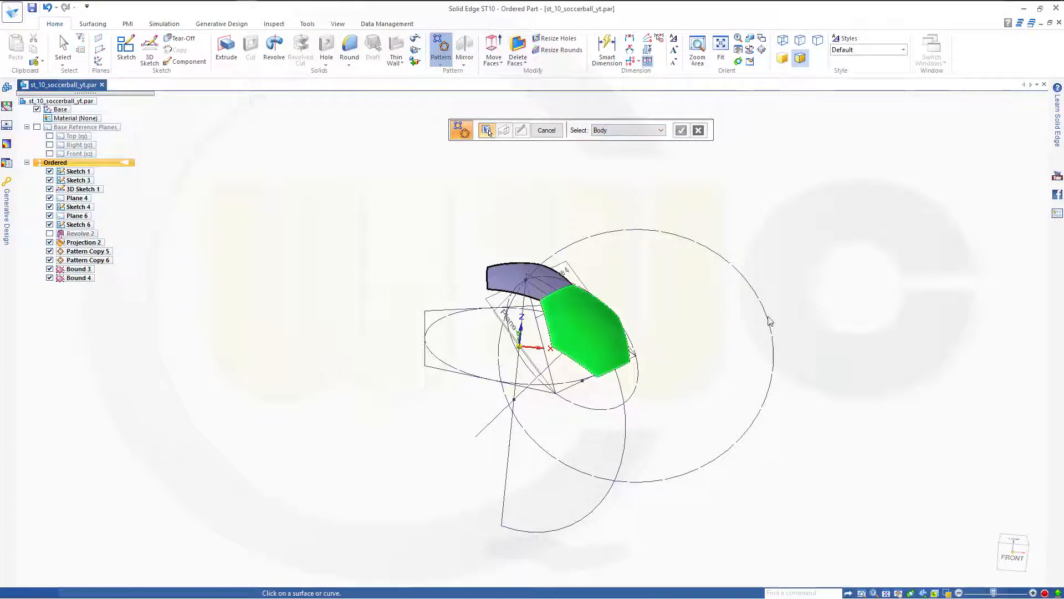
left_click(682, 132)
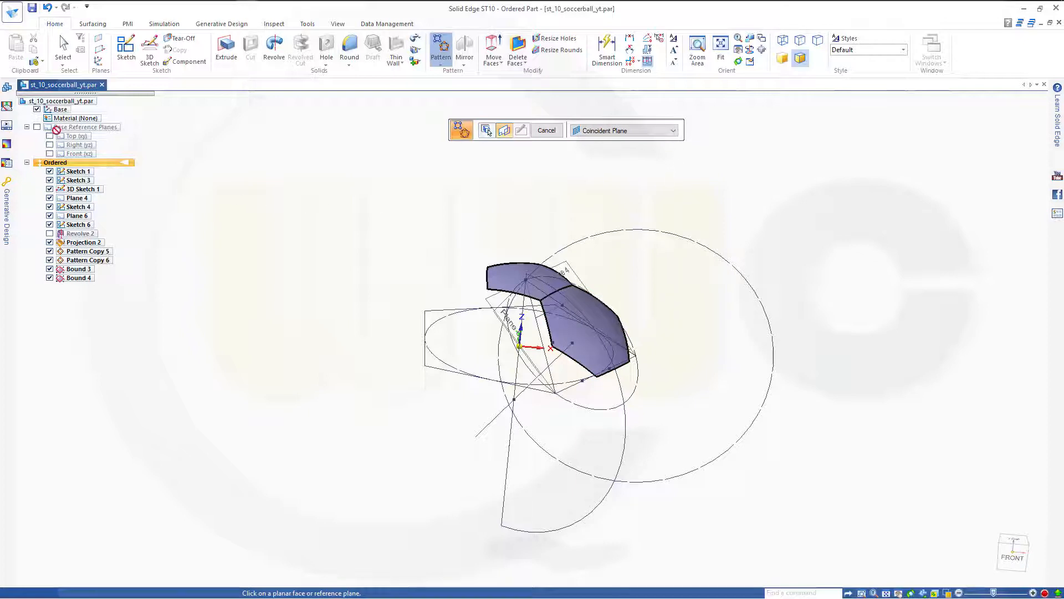
left_click(75, 136)
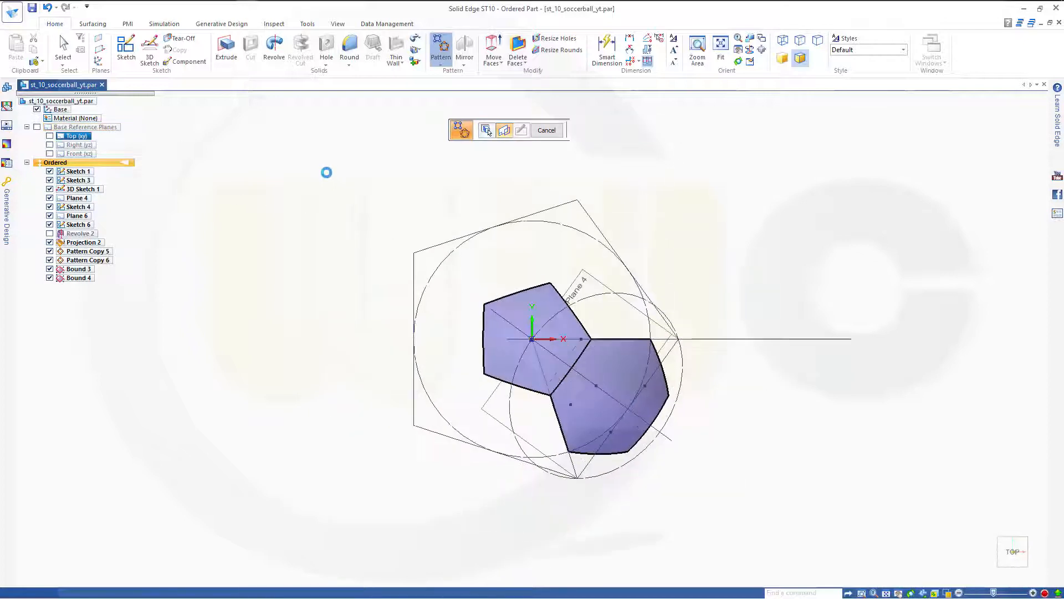
left_click(531, 340)
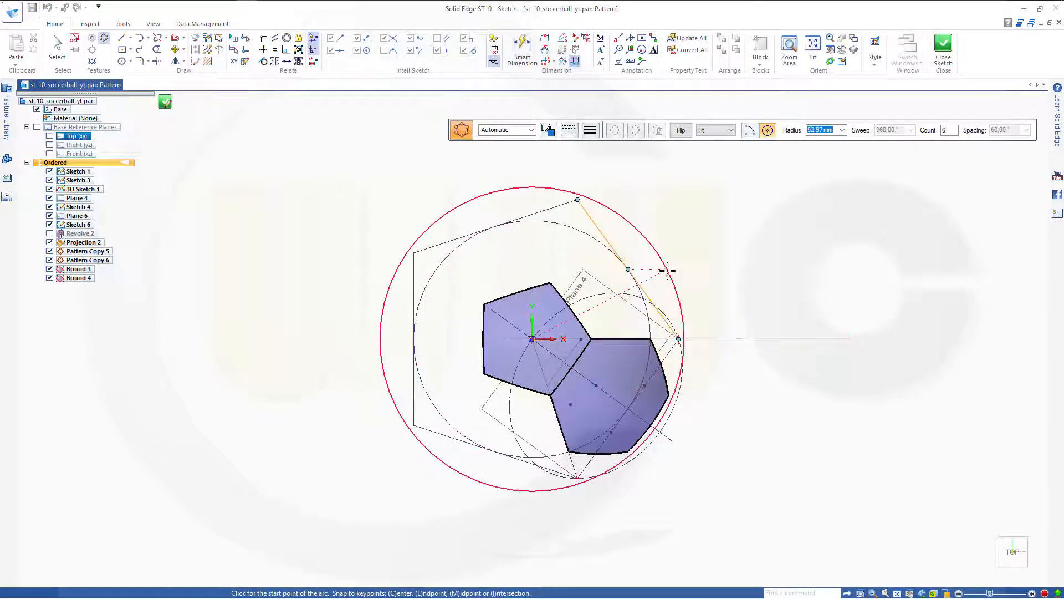
left_click(667, 271)
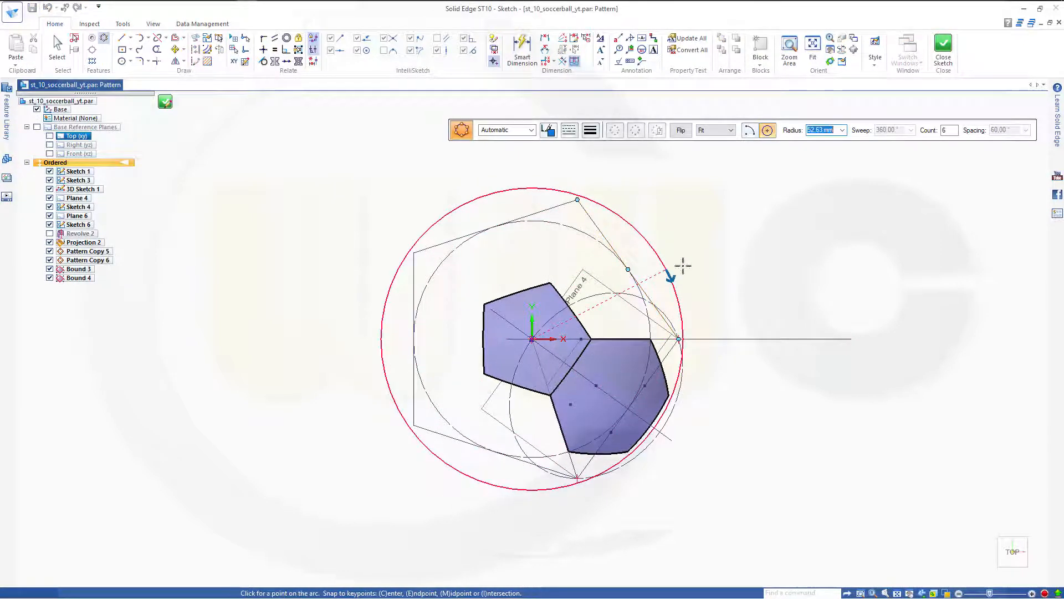
left_click(949, 132)
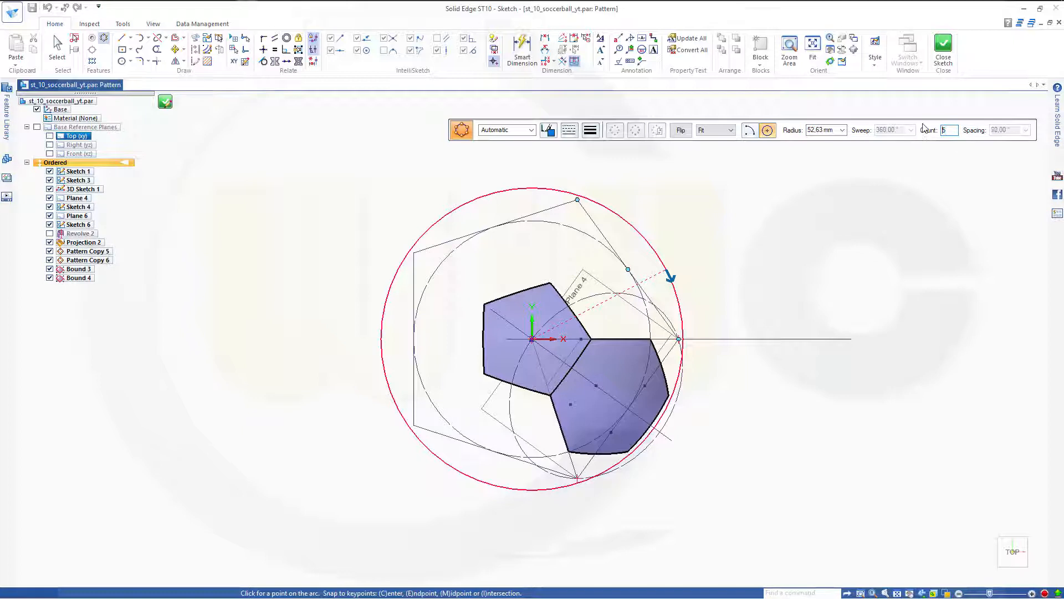
left_click(706, 180)
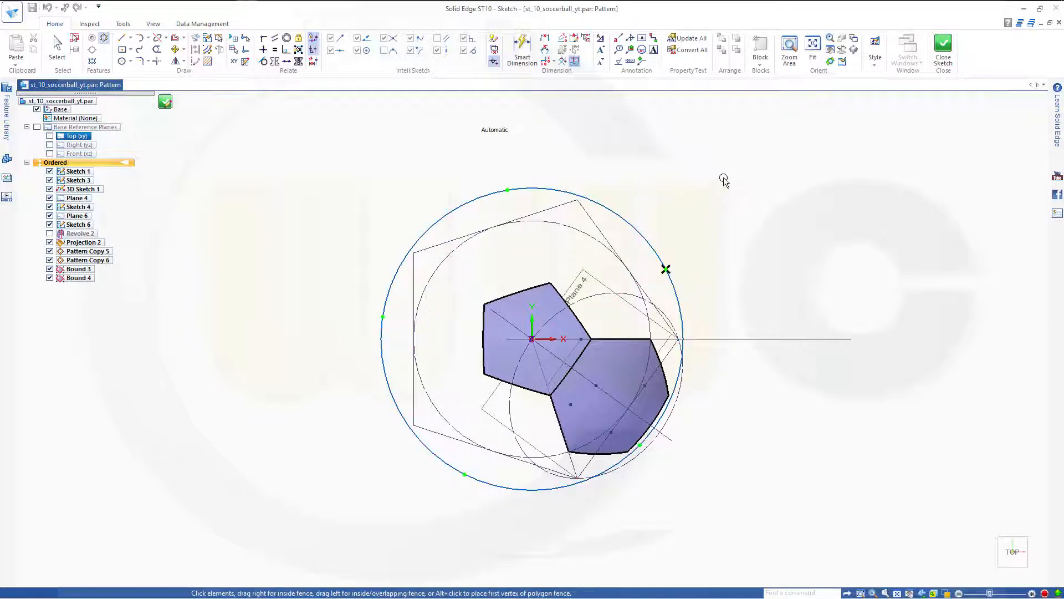
left_click(944, 51)
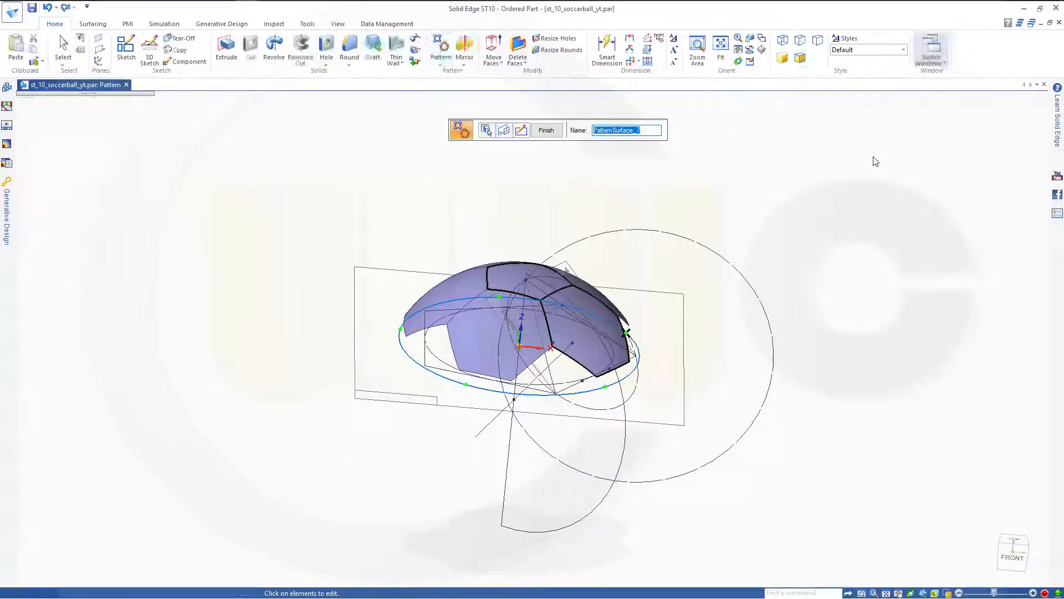
left_click(540, 132)
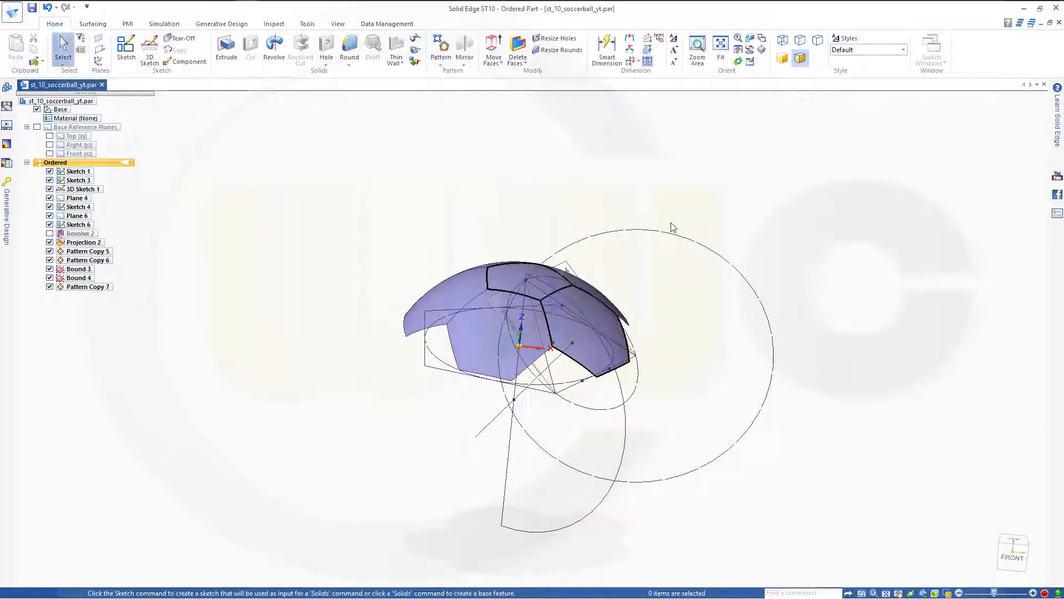
Pattern the top pentagon surface three times about the outlined hexagon's centre on Plane 4, using a full circle of about 15.77 mm radius.
mouse_move(676, 324)
middle_mouse_down()
mouse_move(598, 356)
mouse_move(608, 361)
mouse_move(584, 352)
mouse_move(552, 286)
mouse_move(518, 290)
middle_mouse_up()
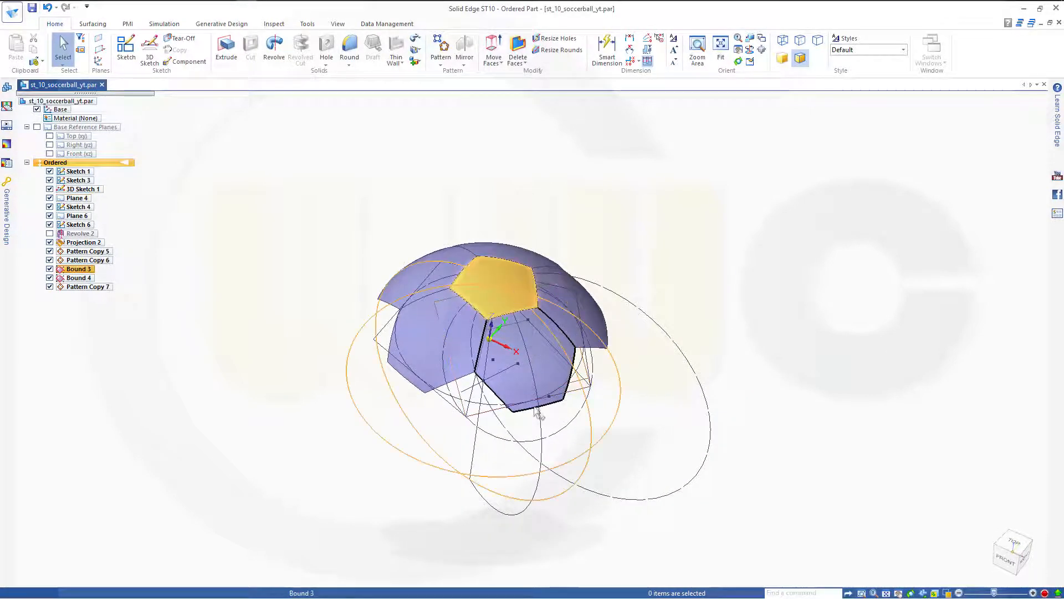
middle_click_drag(514, 440, 577, 363)
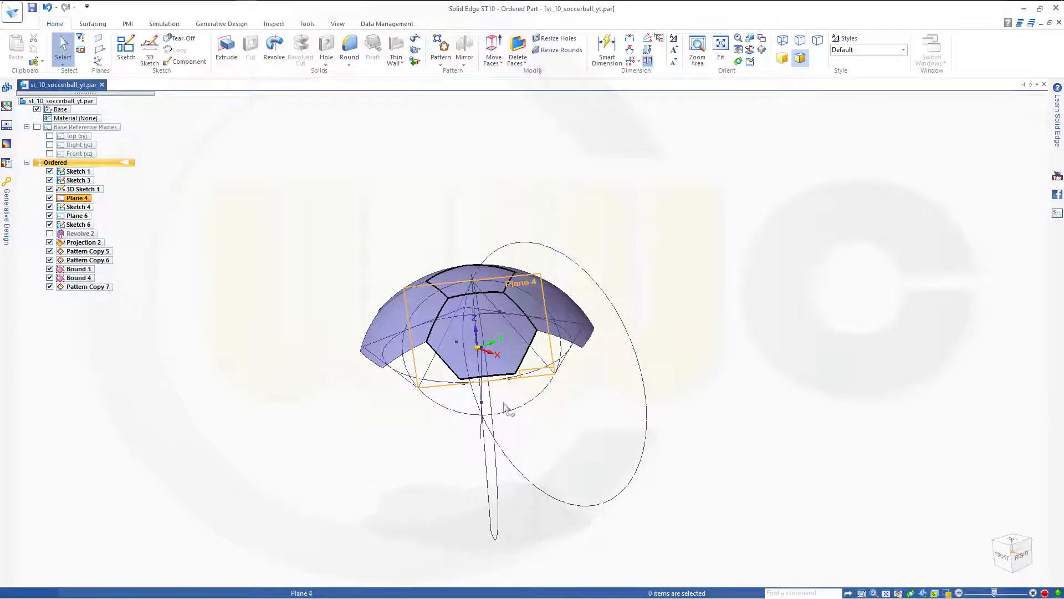
left_click(440, 44)
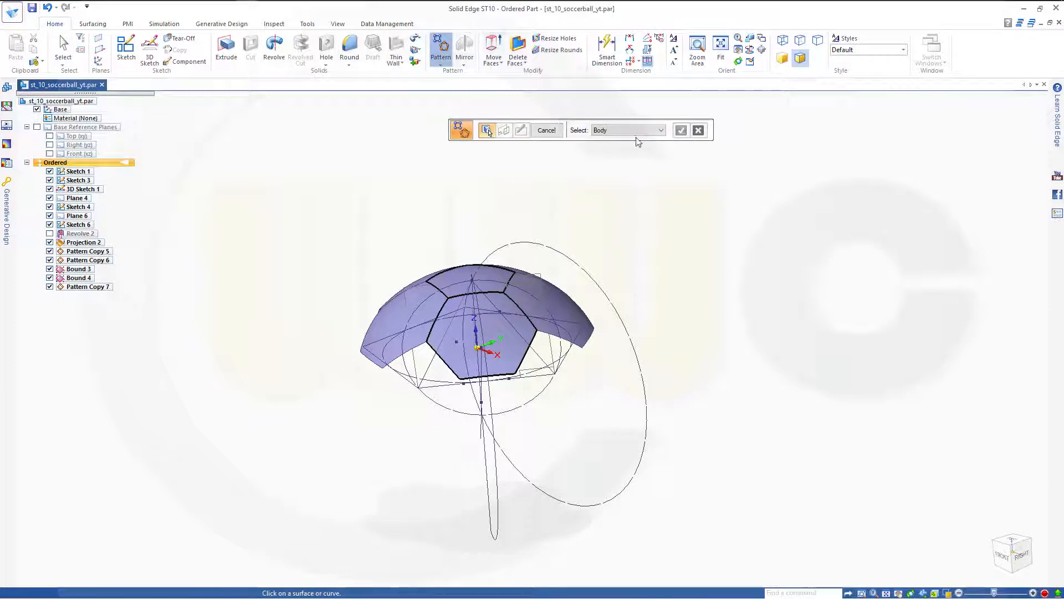
left_click(491, 280)
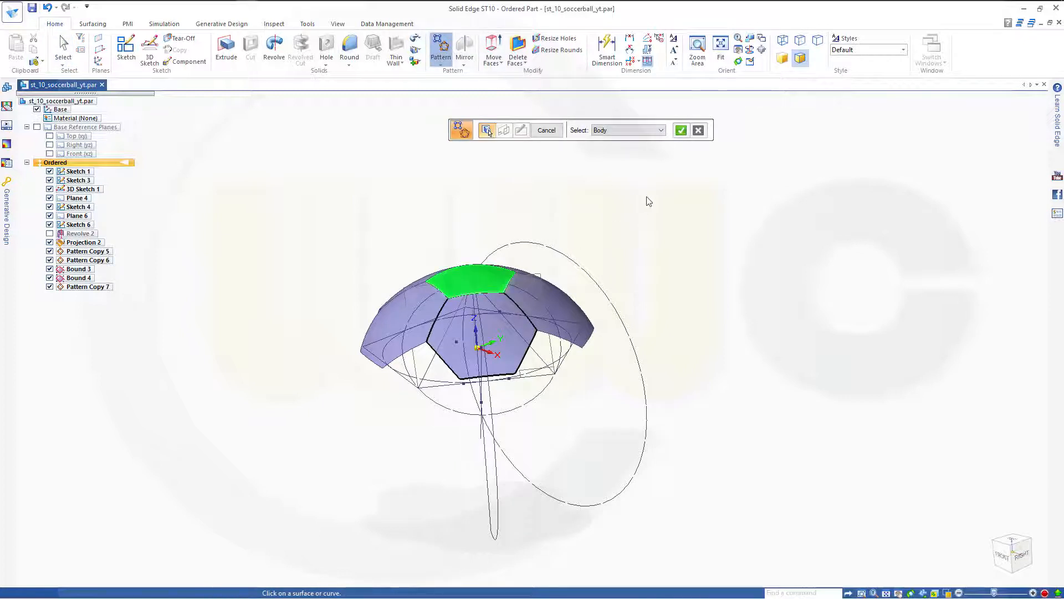
left_click(682, 131)
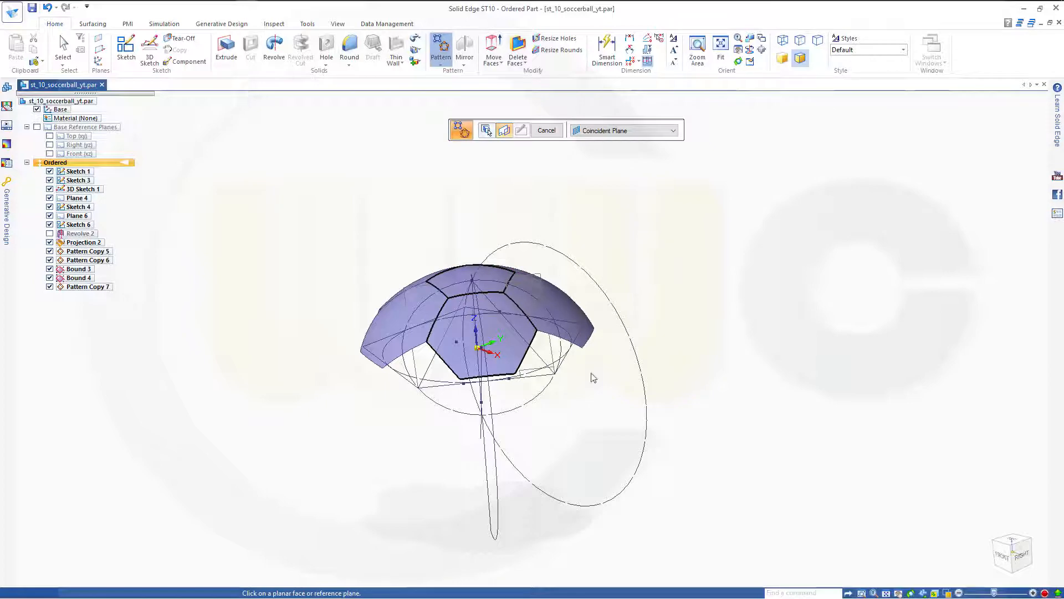
middle_click_drag(609, 430, 639, 434, "shift")
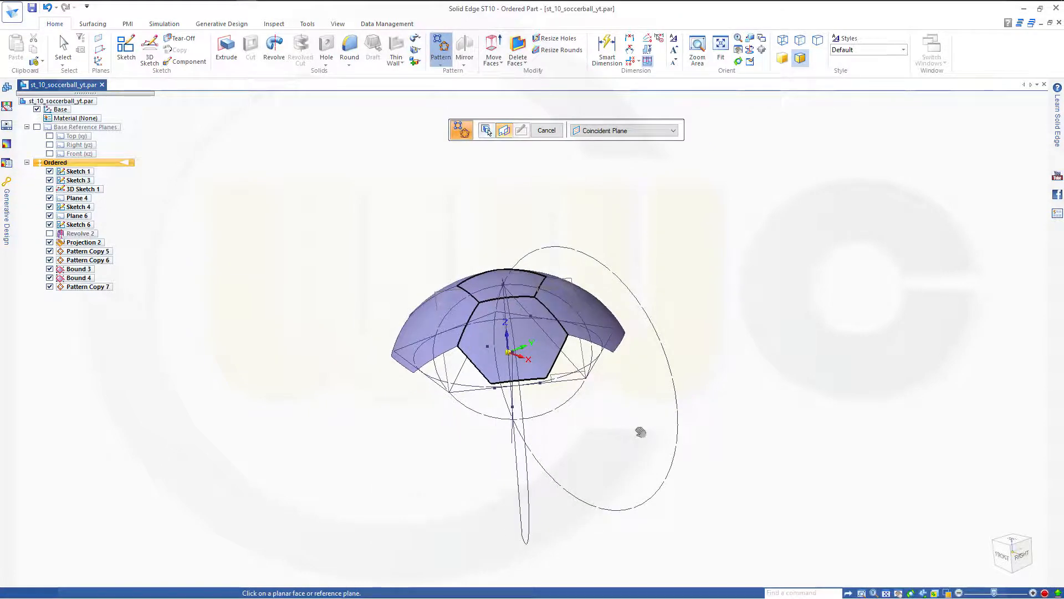
left_click(449, 375)
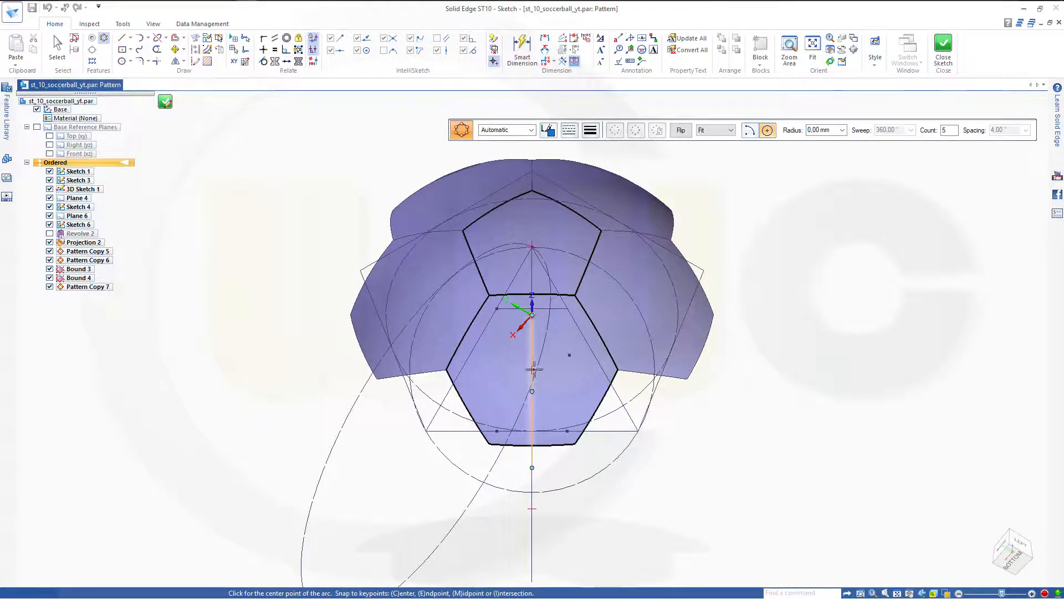
mouse_move(518, 388)
middle_mouse_down("shift")
mouse_move(451, 380)
mouse_move(464, 397)
middle_mouse_up("shift")
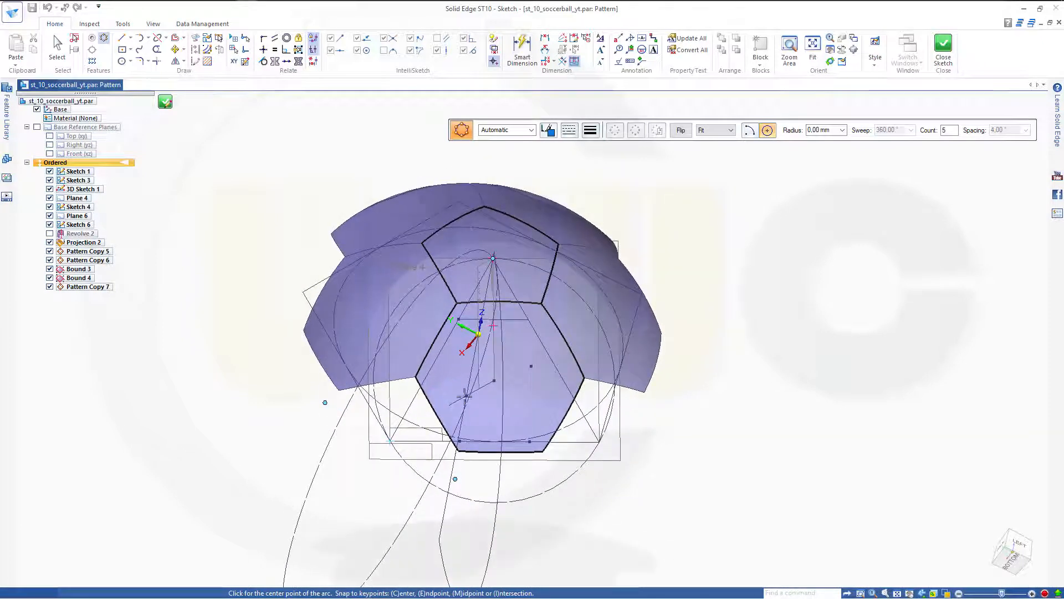
left_click(494, 380)
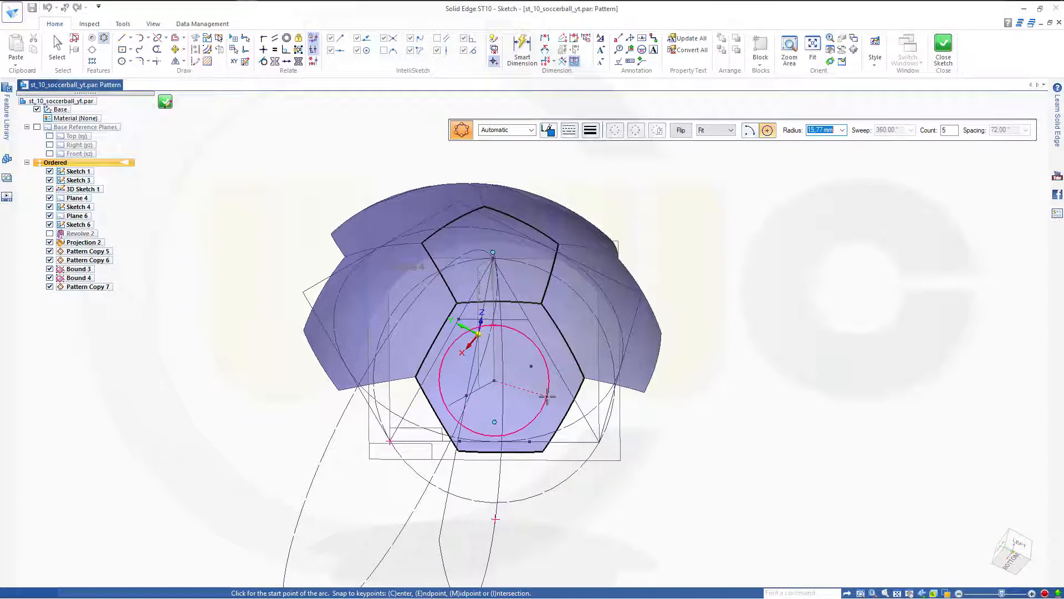
left_click(547, 395)
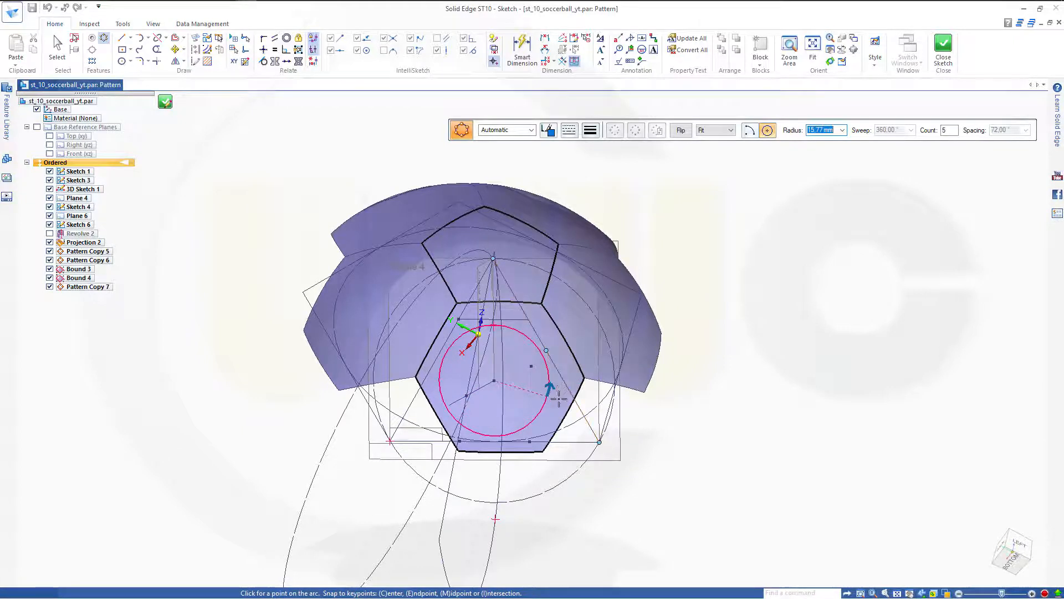
left_click(513, 483)
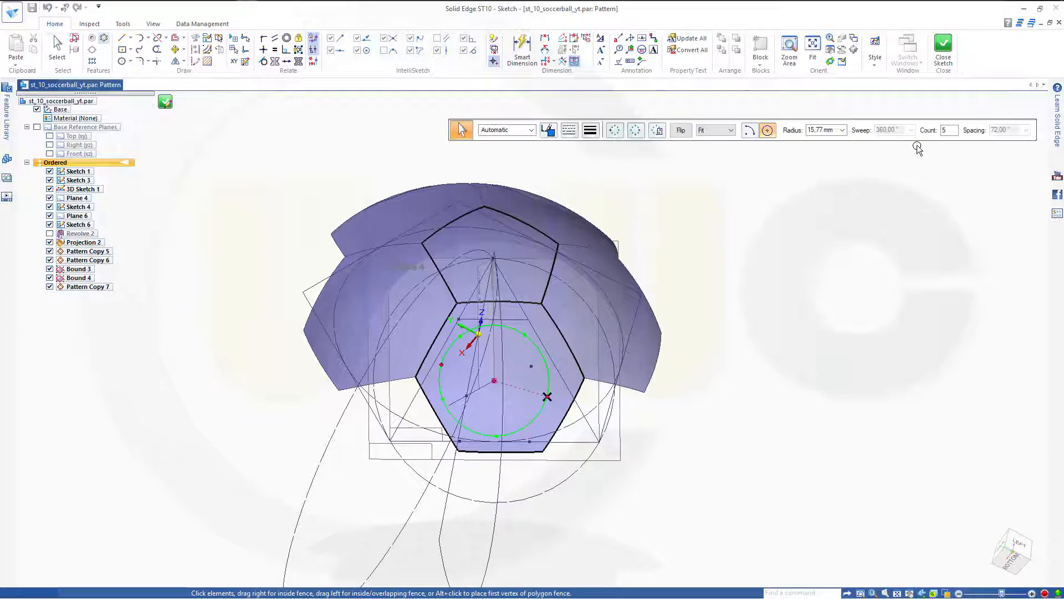
left_click(954, 135)
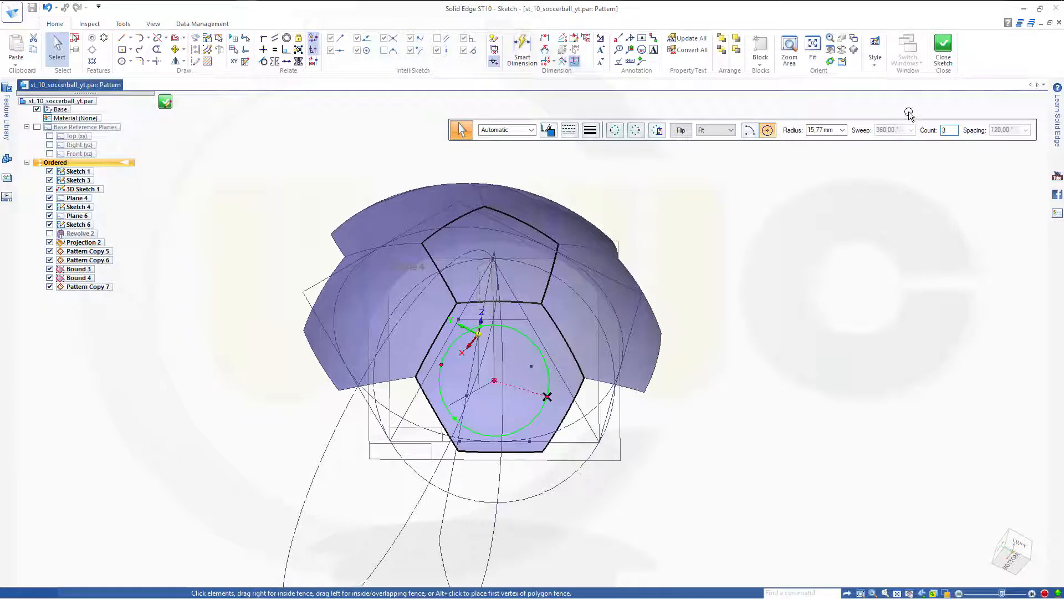
left_click(942, 51)
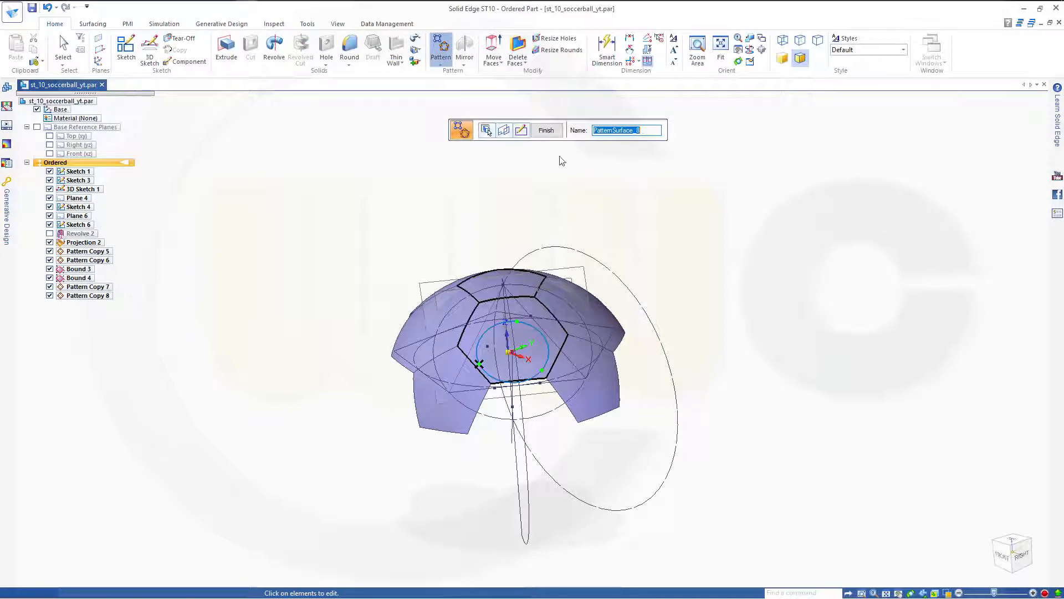
left_click(546, 132)
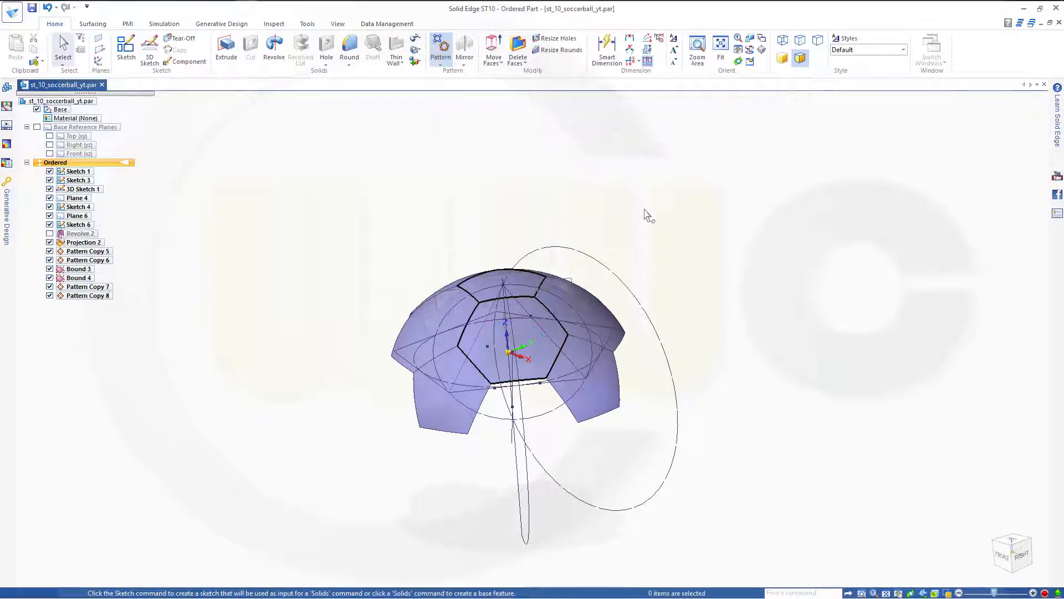
Pattern one lower pentagon surface, picked with Single selection, five times about the origin on the Top (xy) plane, using a full circle of about 86.80 mm radius.
middle_click_drag(651, 228, 574, 222)
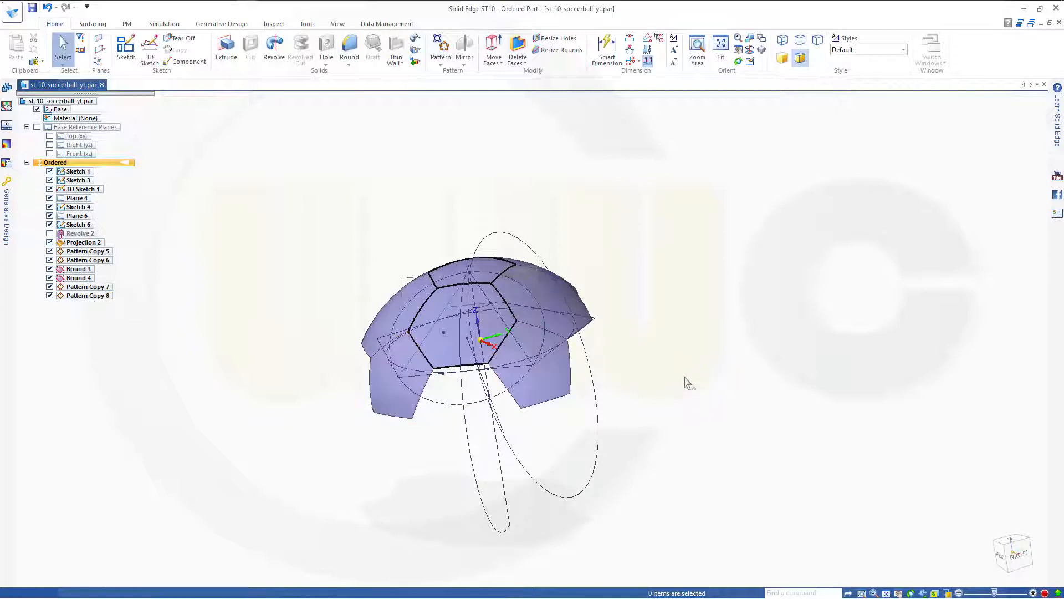
middle_click_drag(687, 383, 487, 383, "shift")
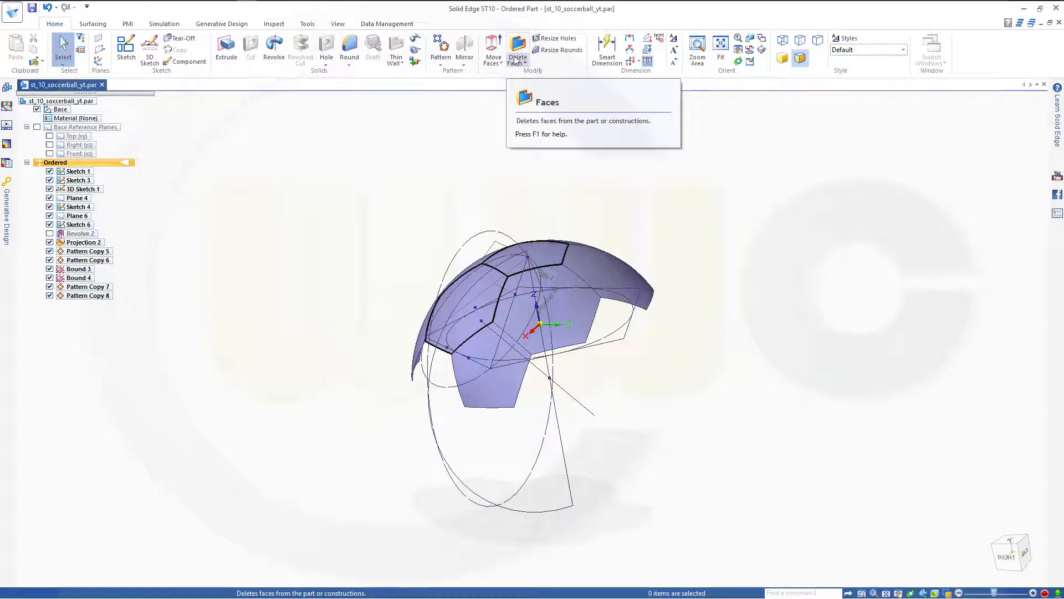
left_click(441, 50)
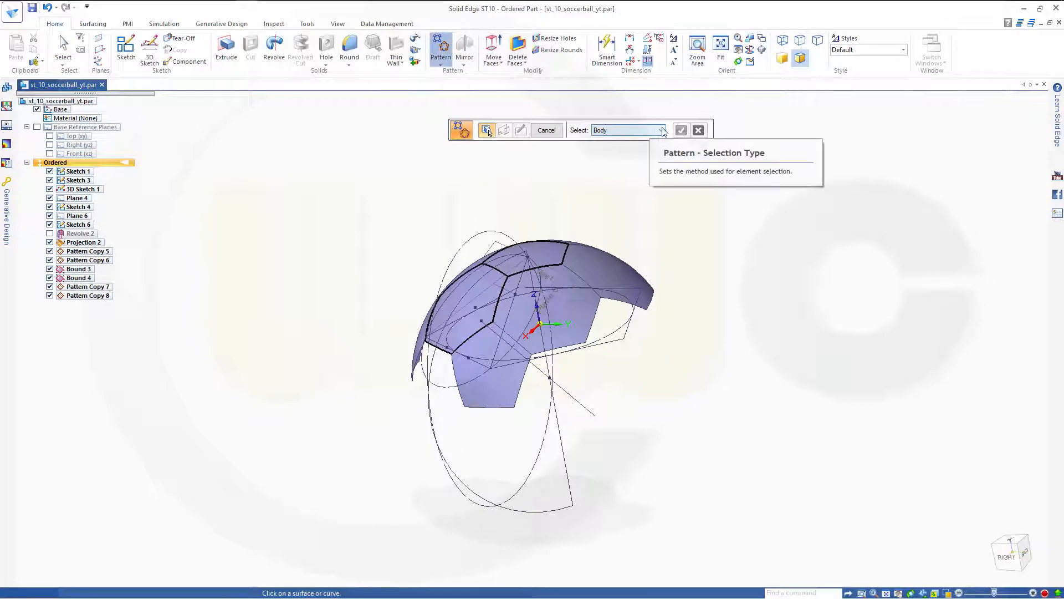
left_click(637, 132)
left_click(631, 144)
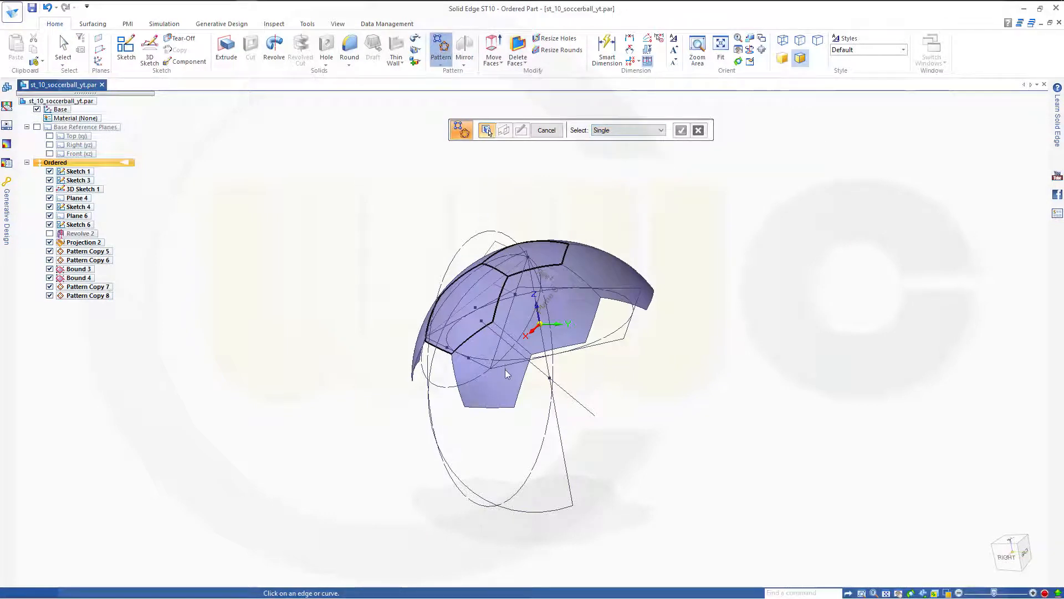
left_click(504, 386)
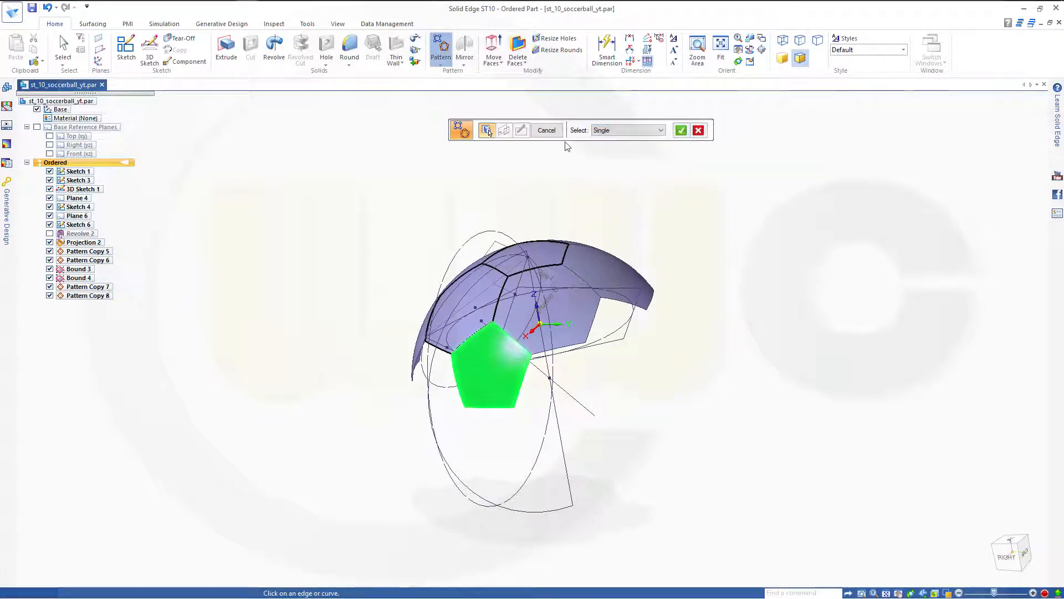
left_click(680, 131)
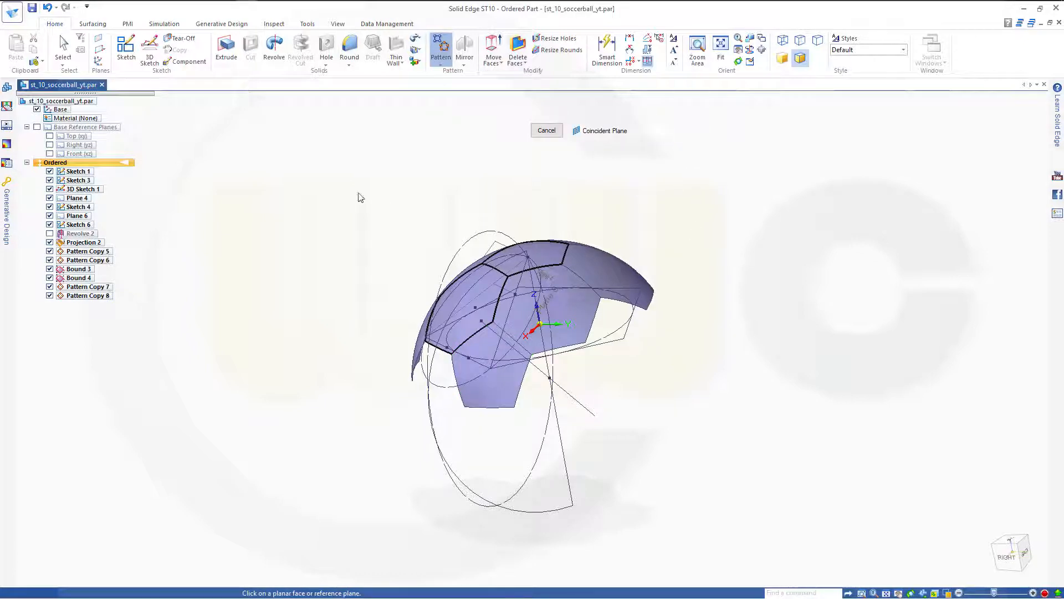
left_click(76, 136)
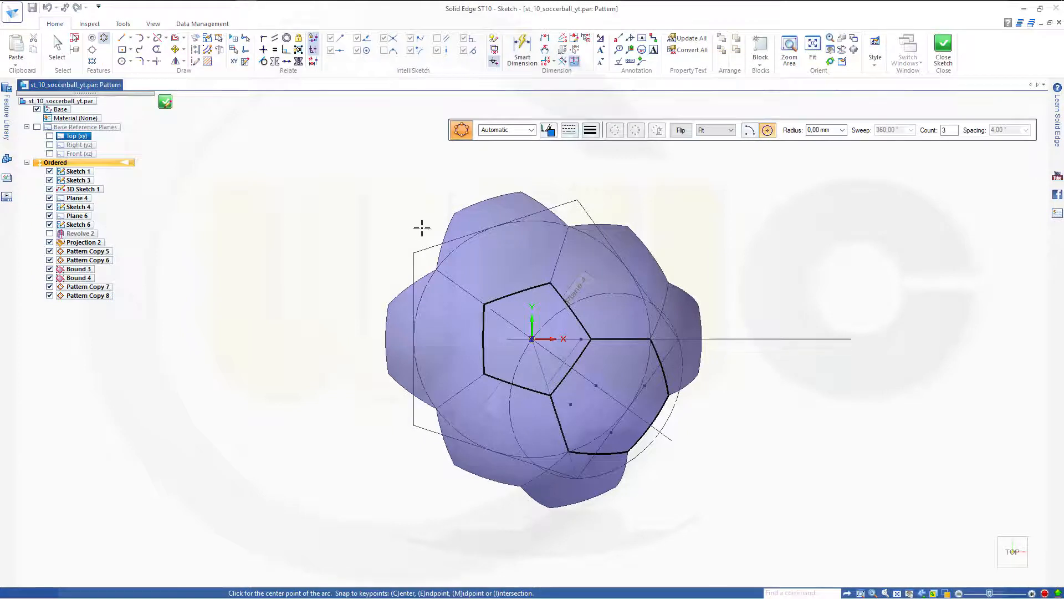
left_click(532, 340)
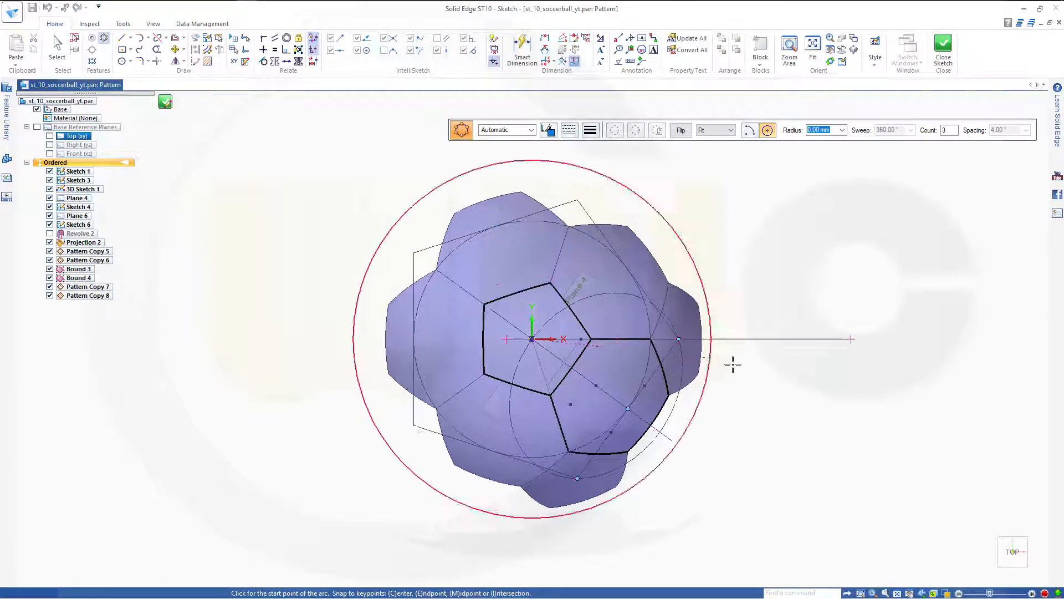
left_click(780, 370)
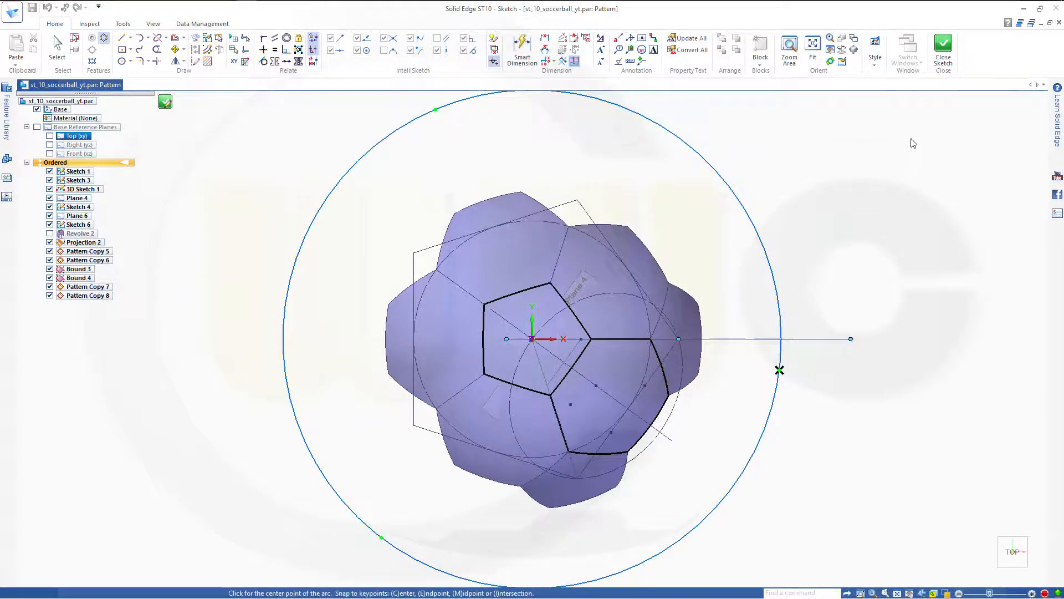
double_click(953, 132)
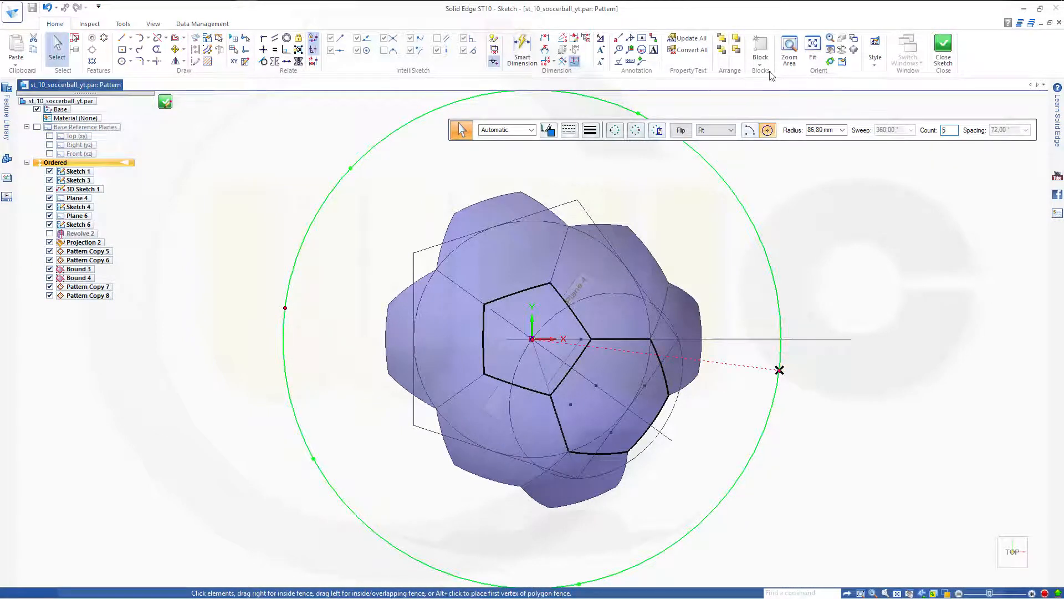
left_click(943, 49)
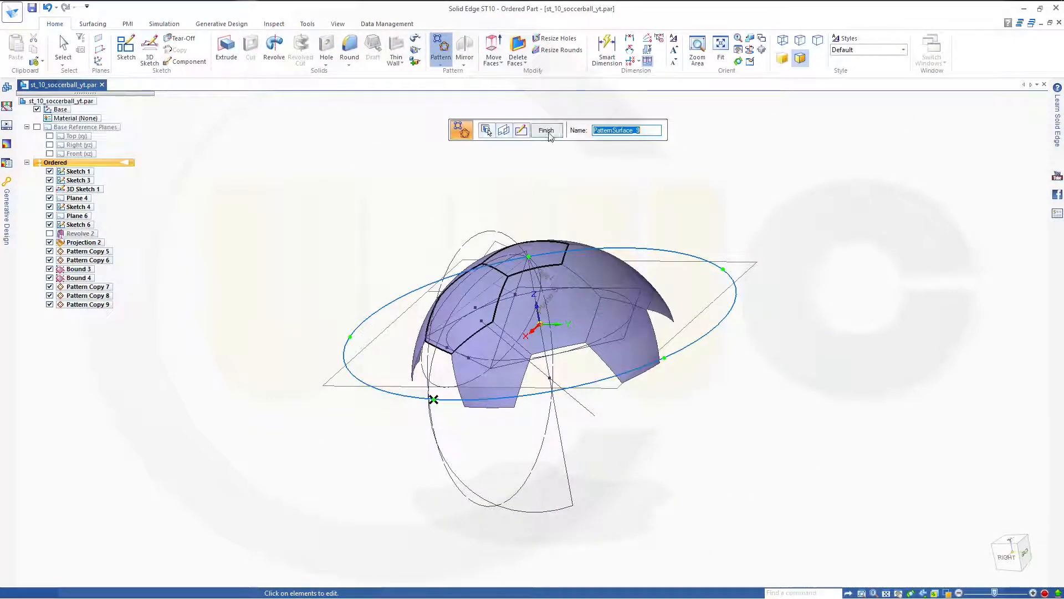
left_click(546, 131)
key("Escape")
Set up a circular surface pattern of the hexagon adjoining the outlined hexagon, using Single selection and Plane 4 as the pattern plane.
middle_click_drag(701, 376, 691, 404, "shift")
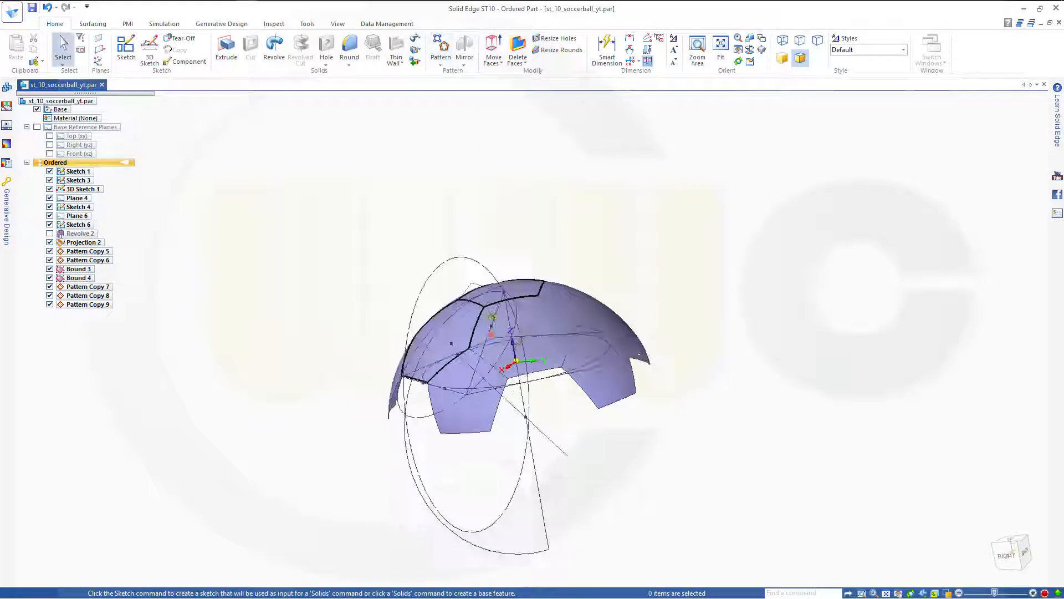
middle_click_drag(492, 320, 554, 380)
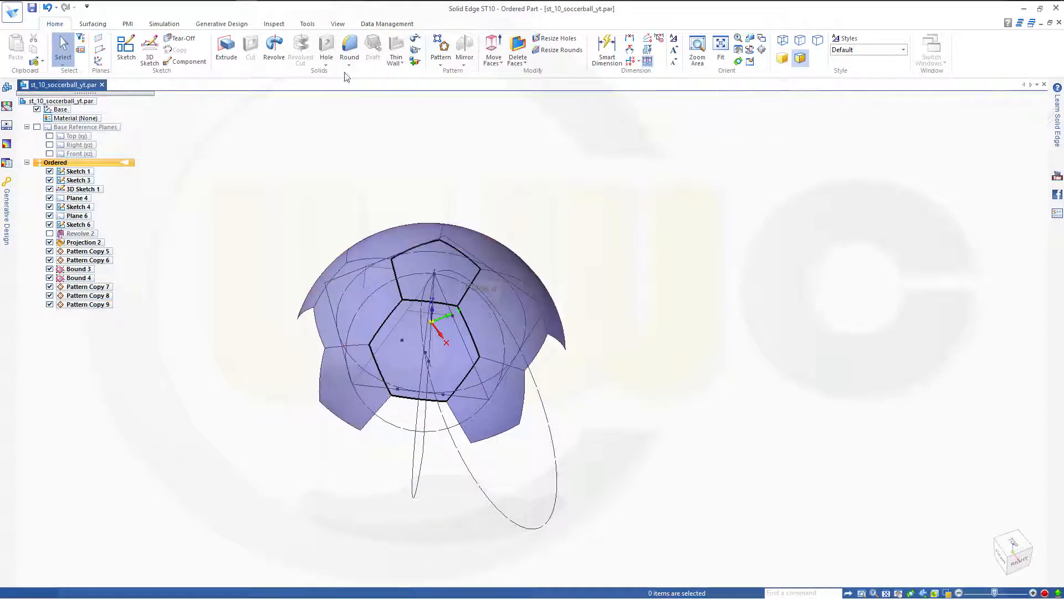
left_click(441, 45)
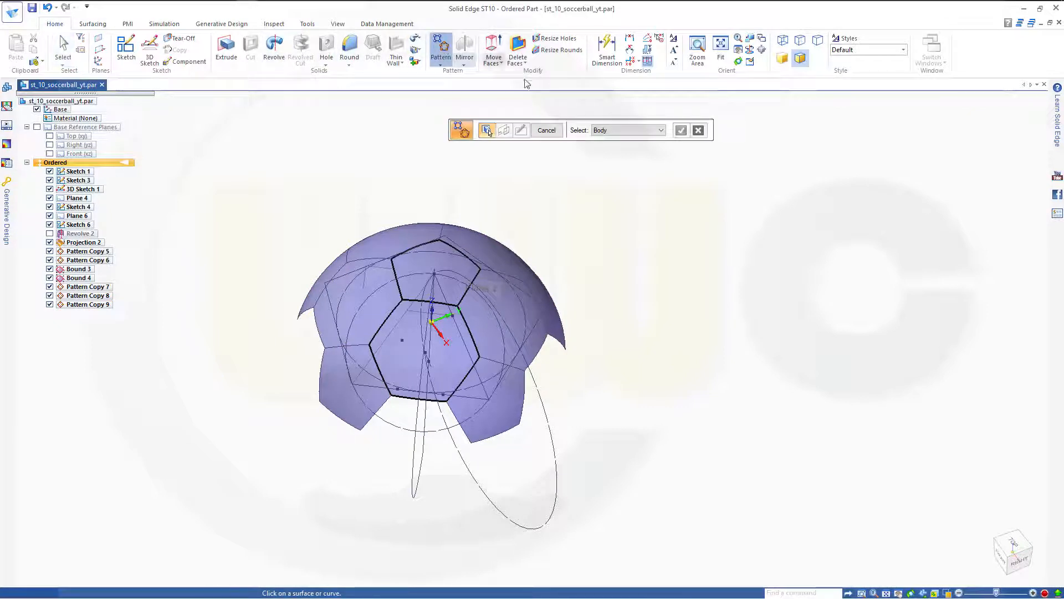
left_click(660, 131)
left_click(609, 150)
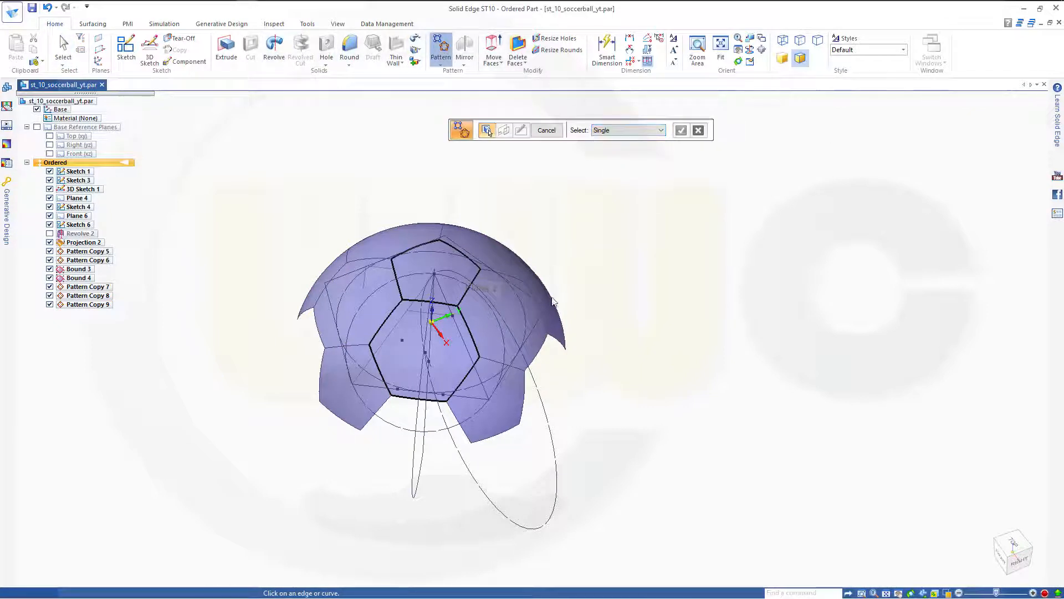
left_click(491, 334)
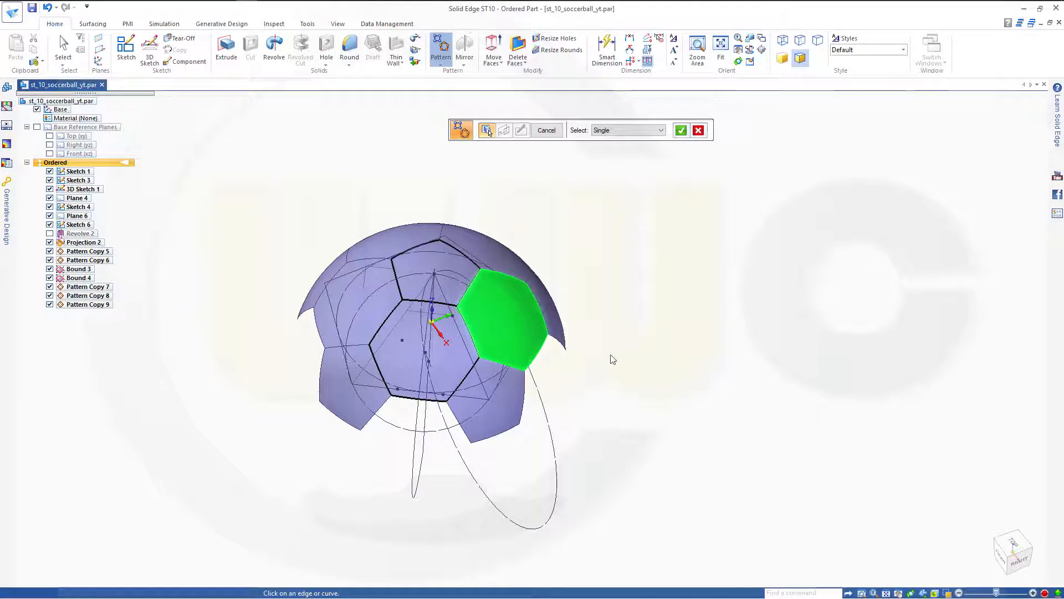
left_click(682, 131)
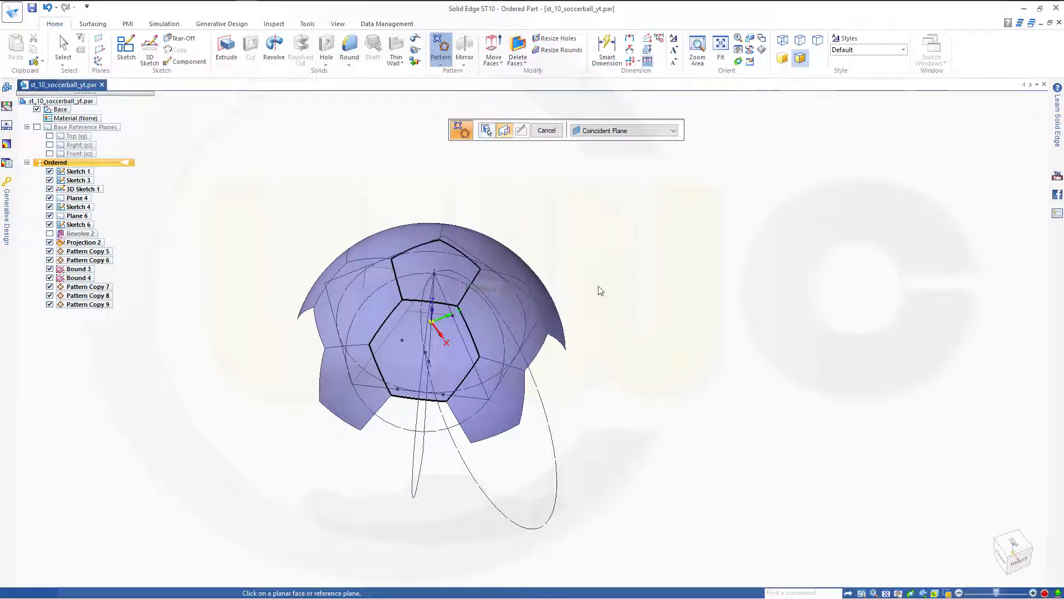
middle_click_drag(623, 405, 755, 330)
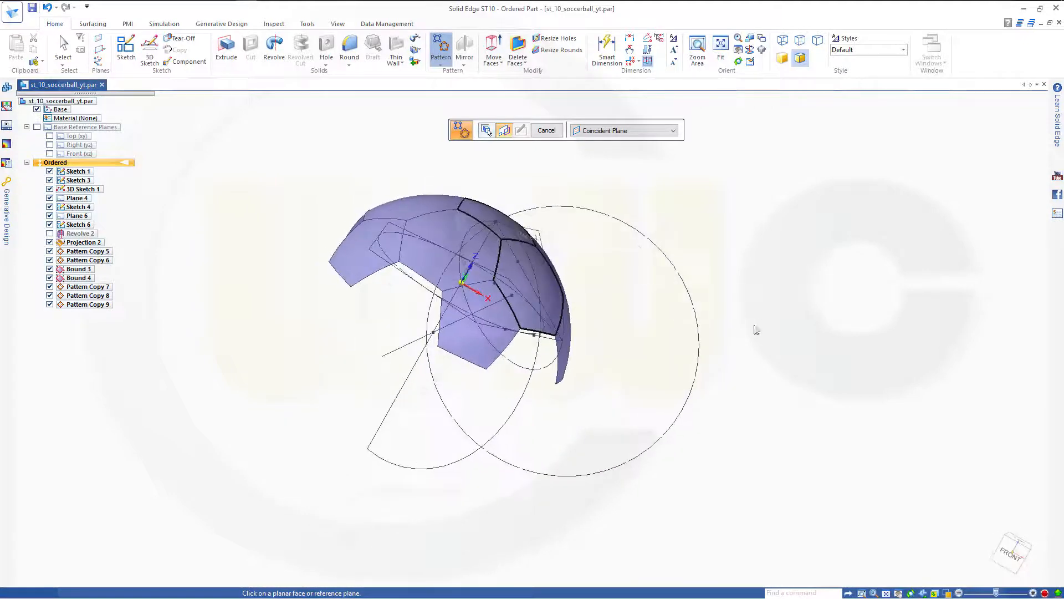
left_click(534, 239)
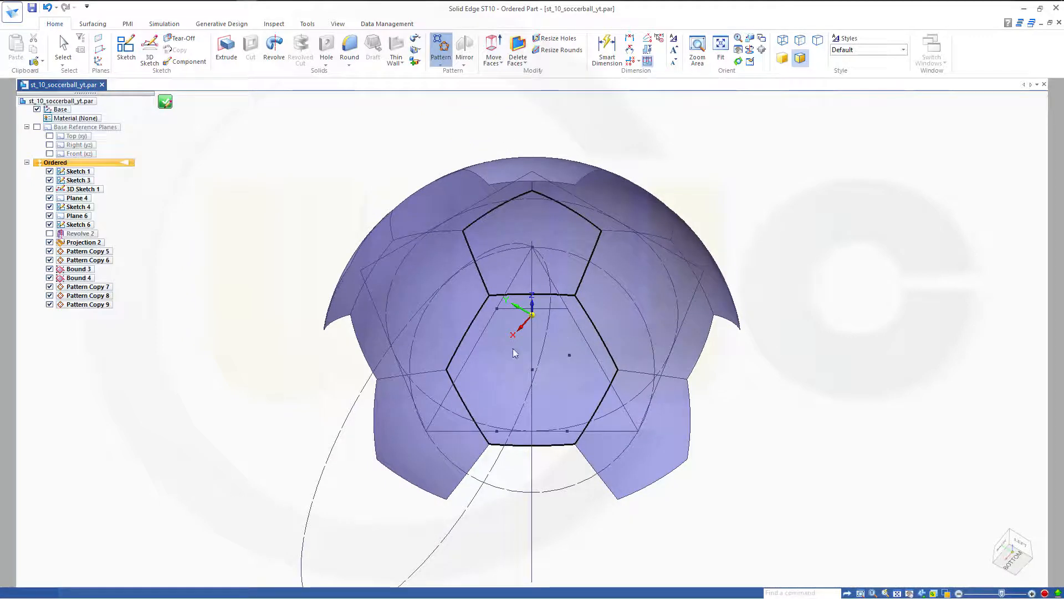
Pattern that hexagon surface three times about the outlined hexagon's centre, using a full circle of about 61.10 mm radius.
middle_click_drag(503, 354, 472, 374)
left_click(515, 381)
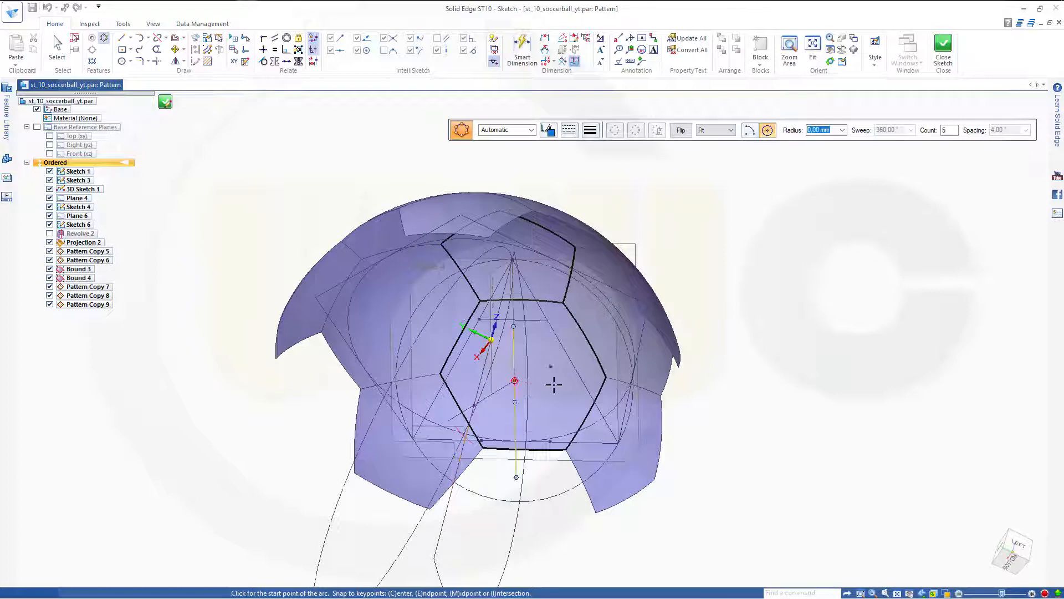
left_click(723, 383)
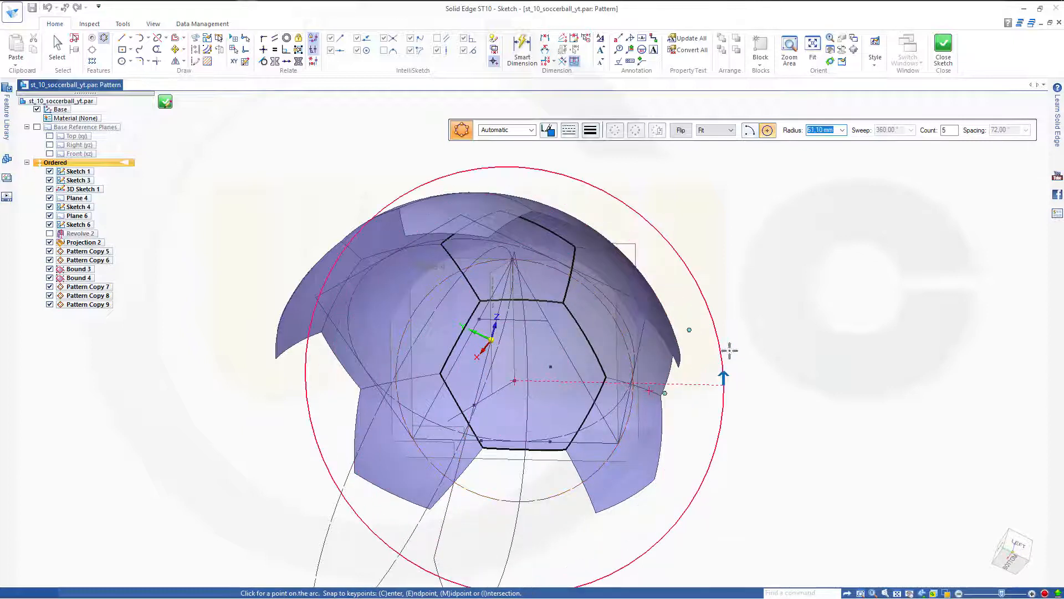
left_click(724, 306)
key("Escape")
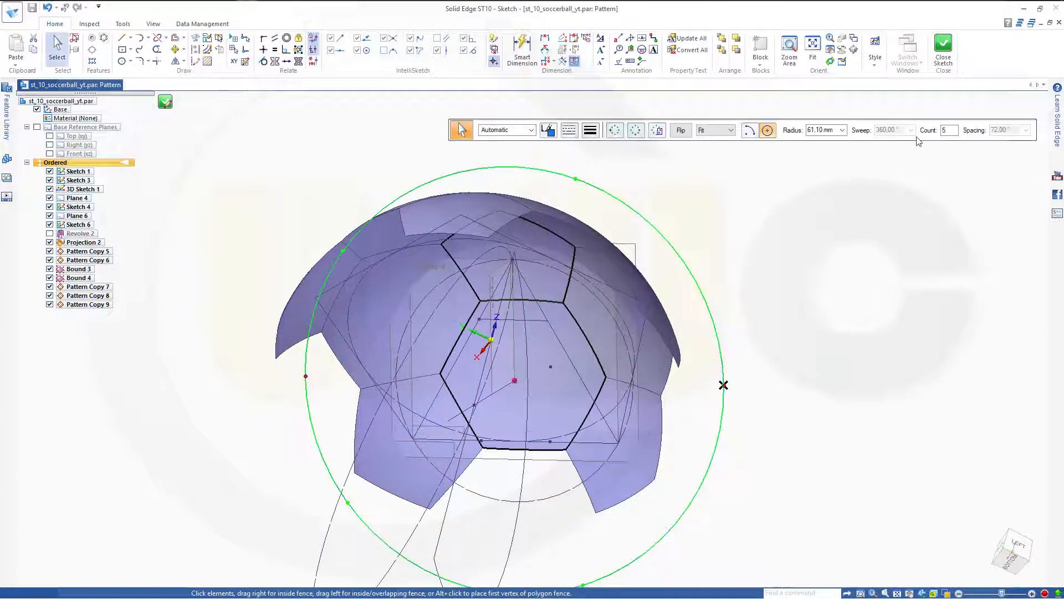
left_click(949, 132)
type("3")
left_click(943, 48)
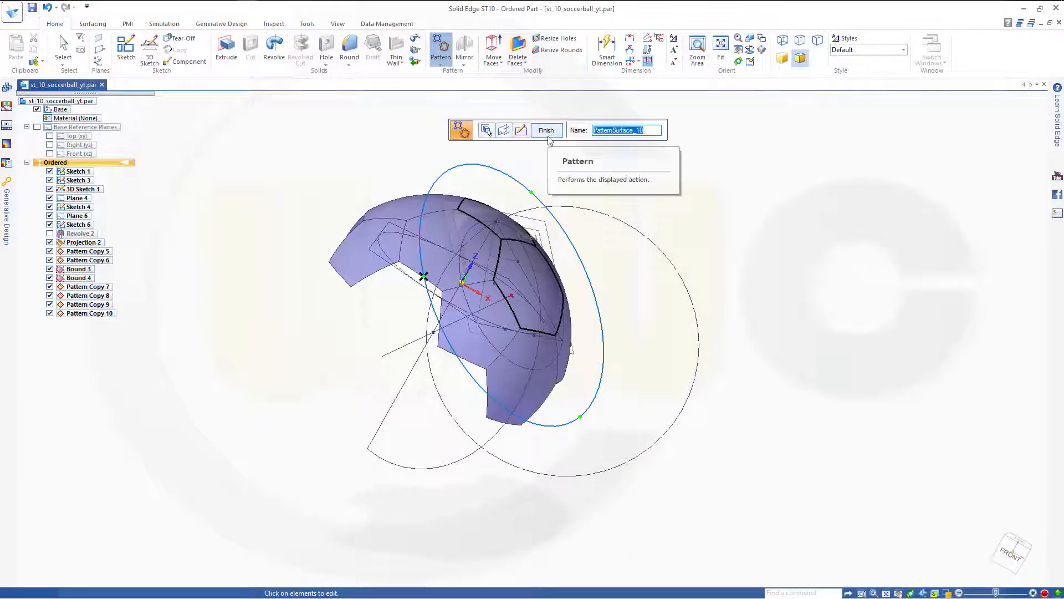
left_click(546, 131)
Set up a pattern of the lowest hexagon surface, using Single selection and the Top (xy) plane as the pattern plane.
middle_click_drag(638, 314, 517, 245)
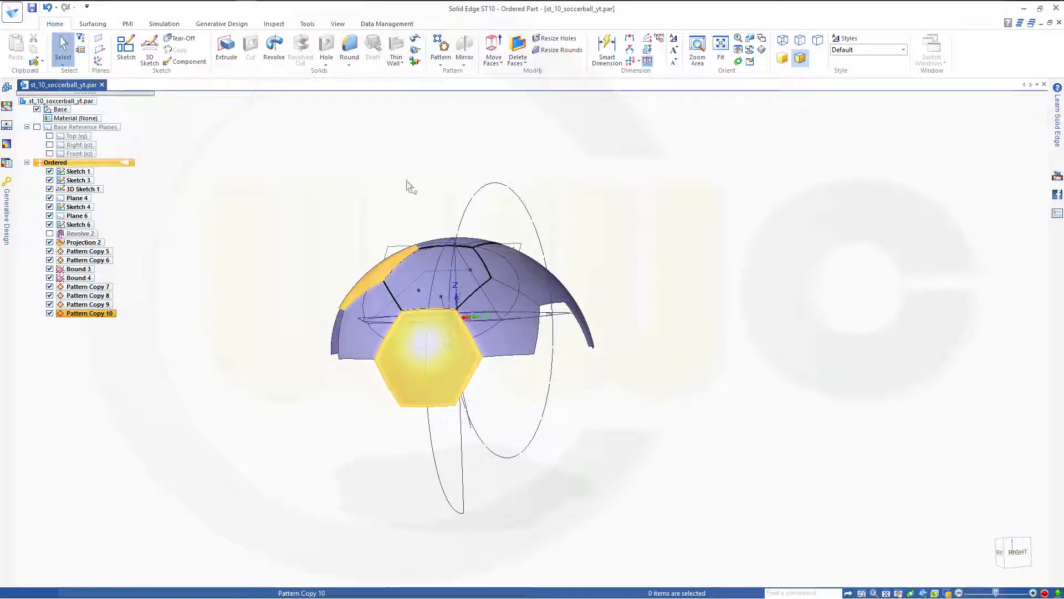
left_click(441, 49)
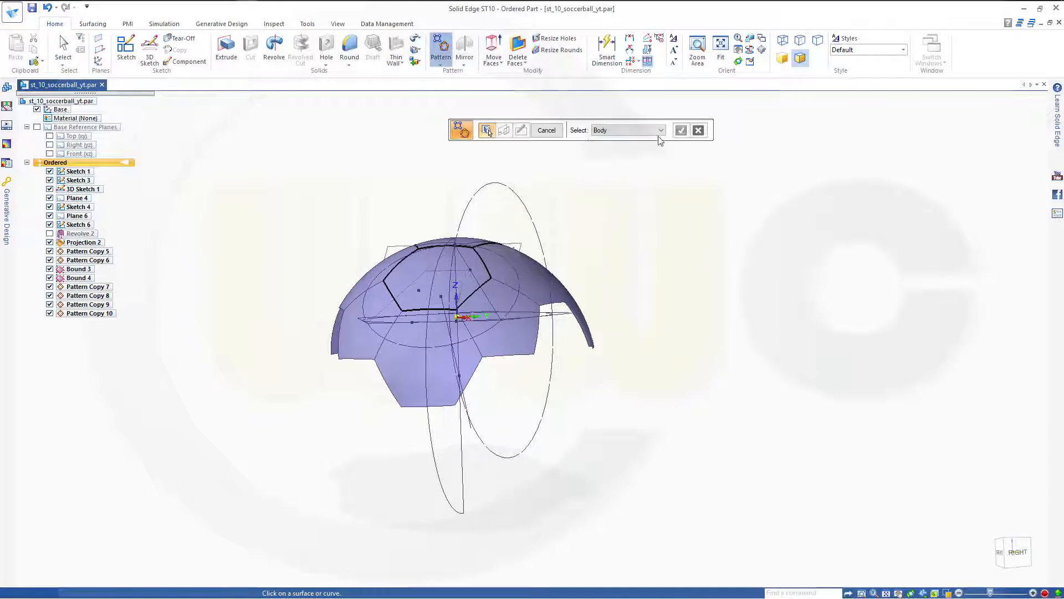
left_click(660, 132)
left_click(615, 146)
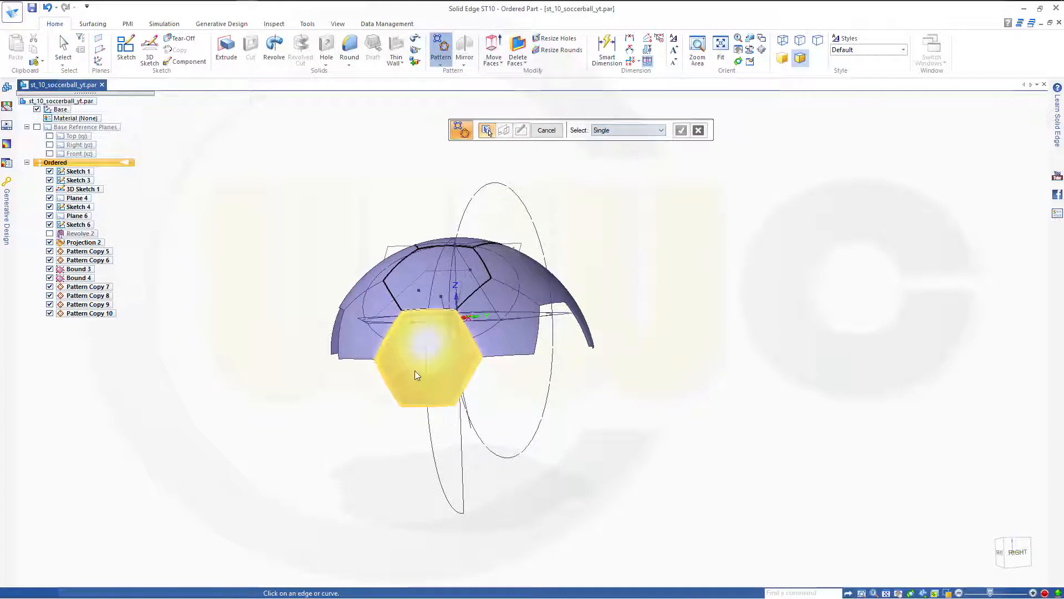
left_click(416, 373)
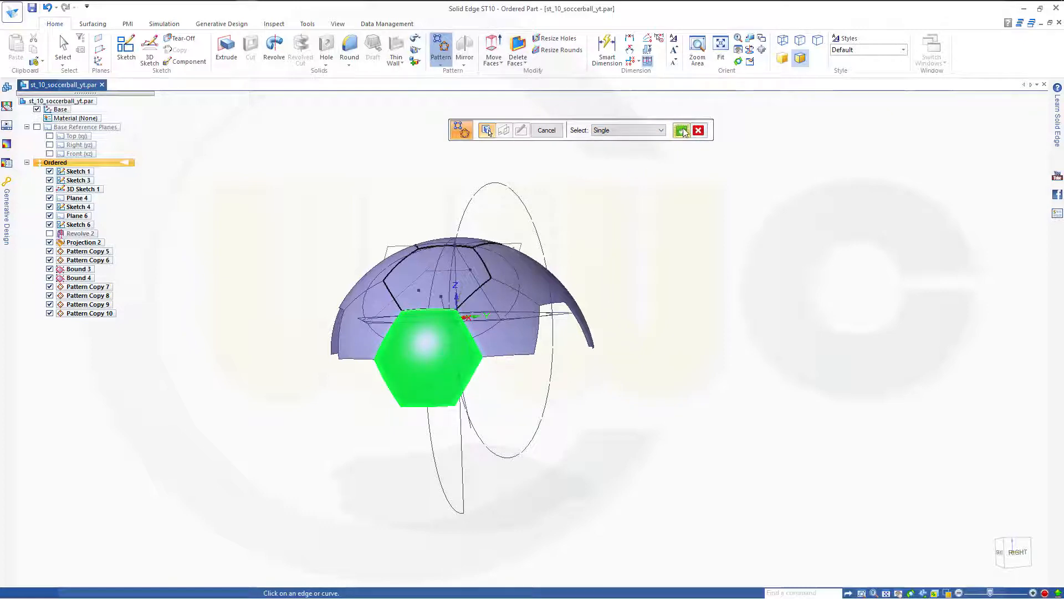
left_click(684, 132)
left_click(75, 136)
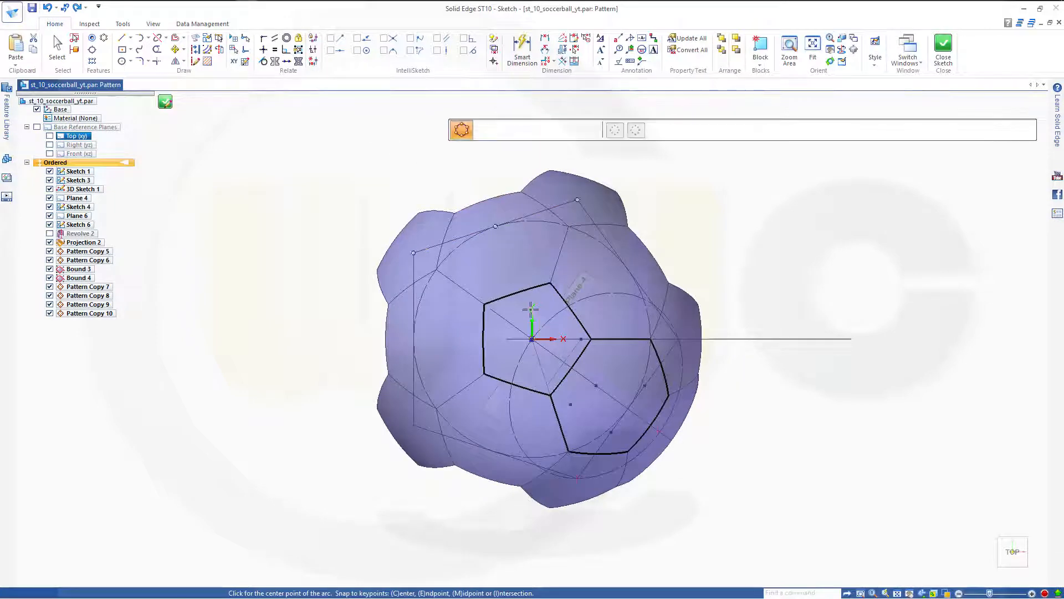
Pattern the lowest hexagon surface five times about the origin, using a full circle of about 72.14 mm radius, and save the part.
left_click(532, 339)
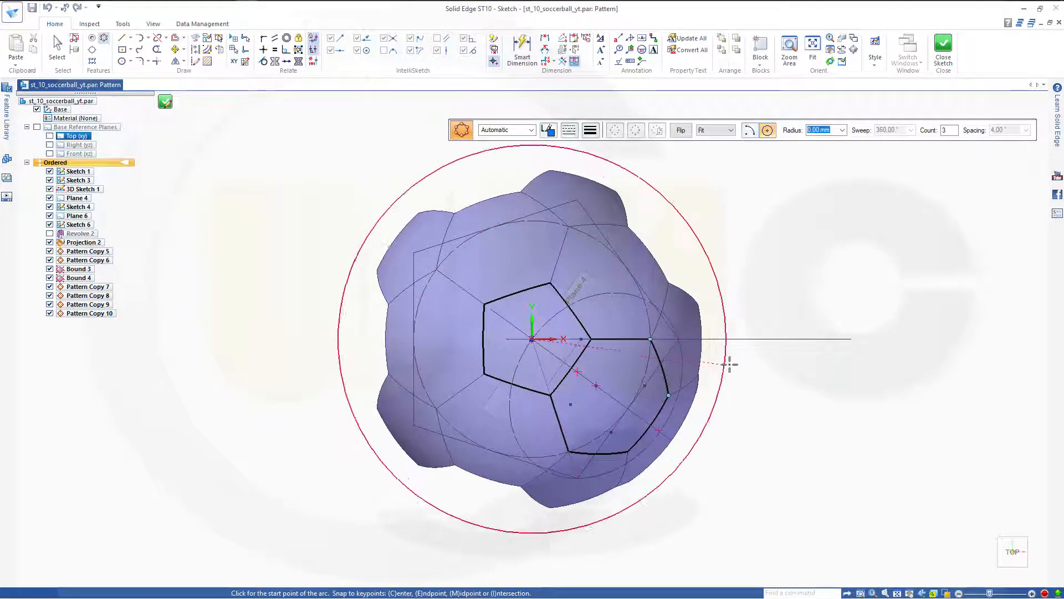
left_click(738, 363)
left_click(729, 249)
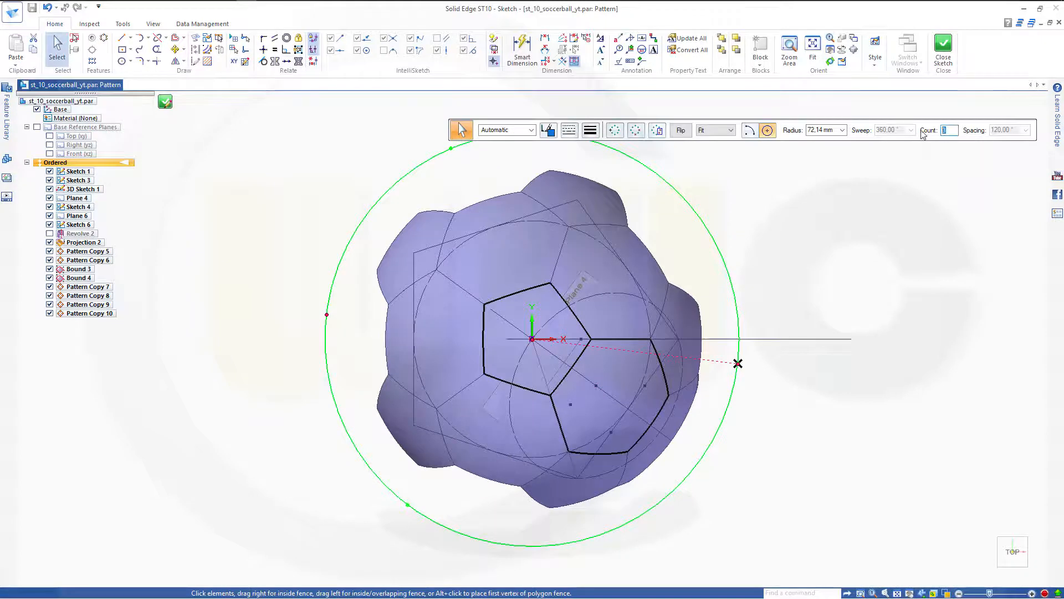
type("5")
left_click(943, 47)
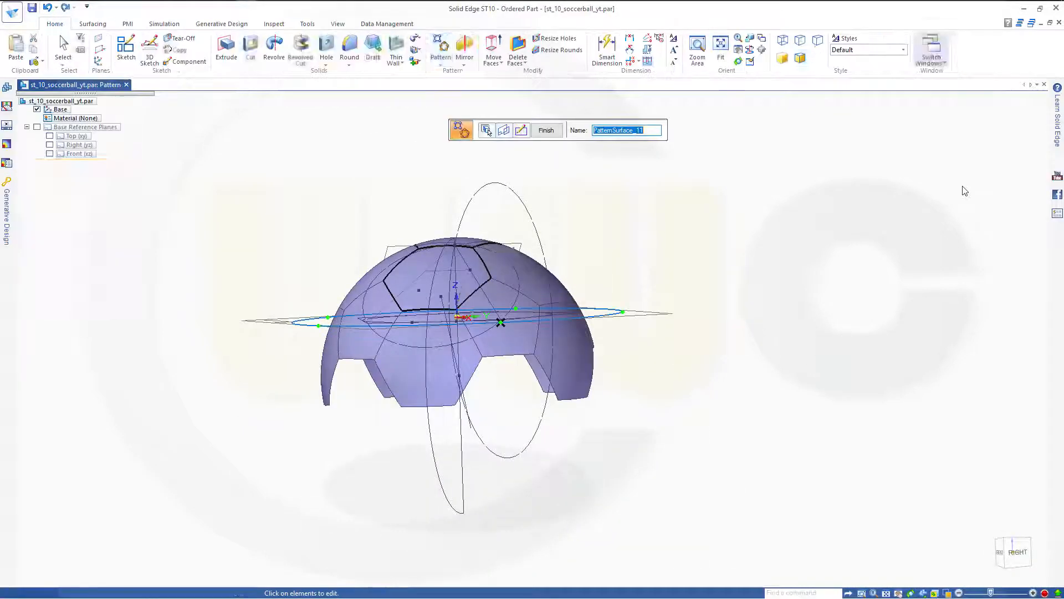
left_click(542, 131)
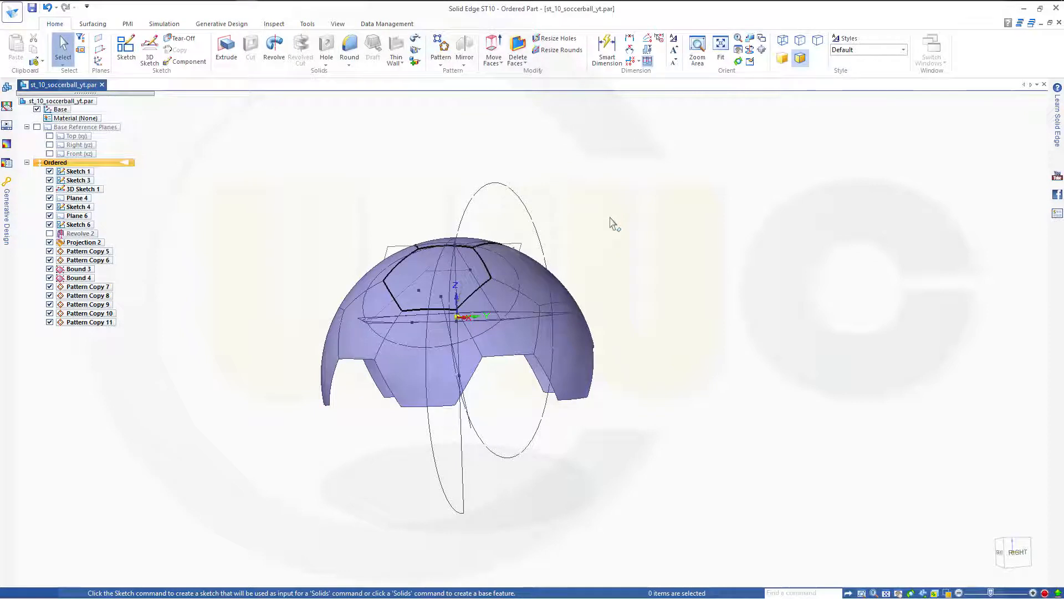
left_click(33, 9)
Show the Right (yz) and Front (xz) base reference planes around the half ball.
middle_click_drag(562, 442, 546, 477)
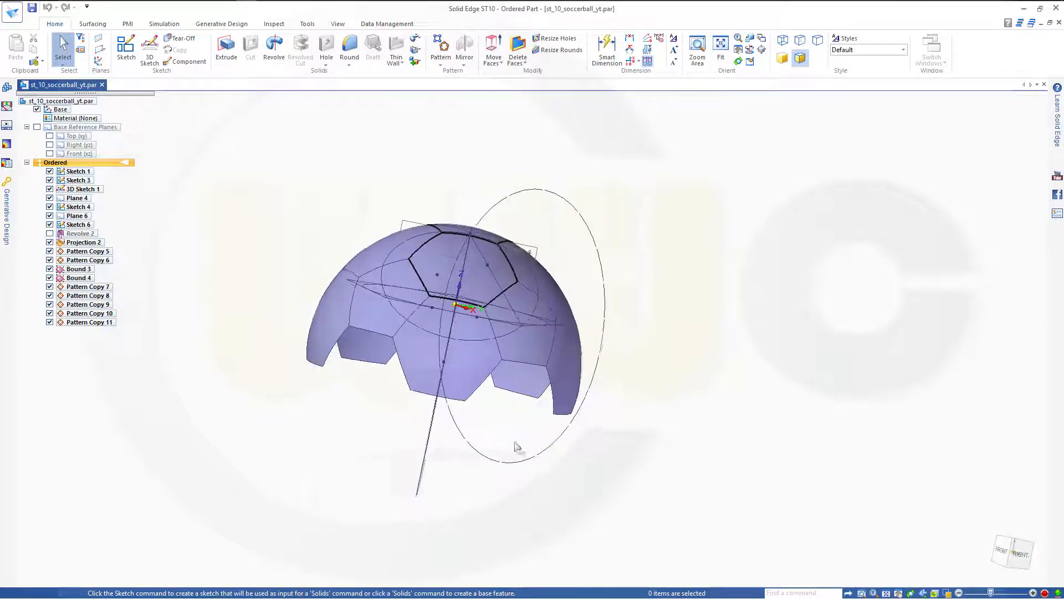
left_click(50, 145)
middle_click_drag(280, 252, 118, 272)
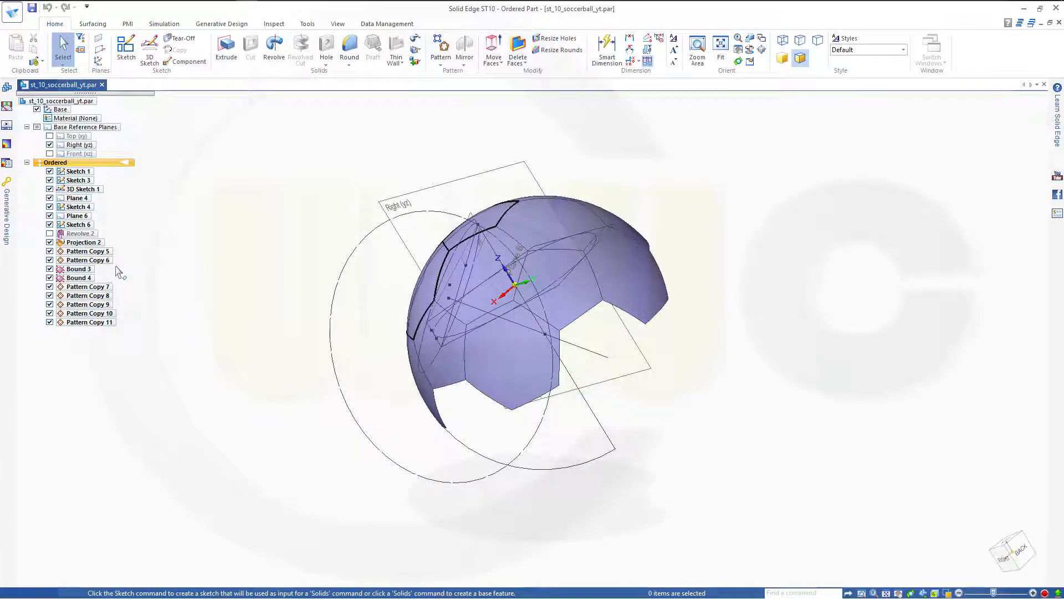
left_click(50, 153)
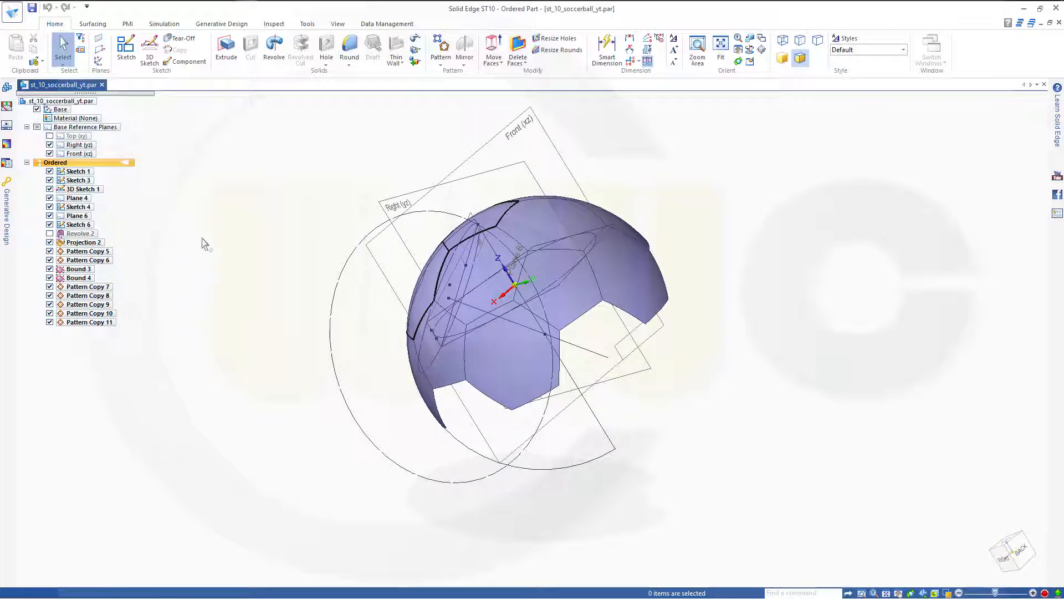
middle_click_drag(203, 244, 178, 293)
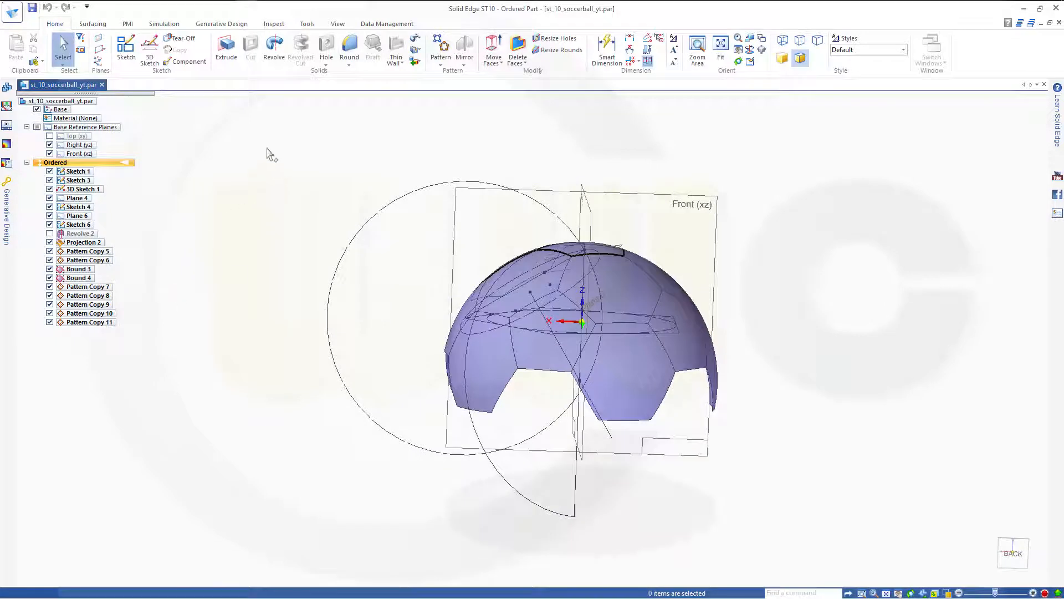
Start a surface pattern with Body selection and pick the five surfaces along the outer rim, starting beside the outlined hexagon.
left_click(444, 47)
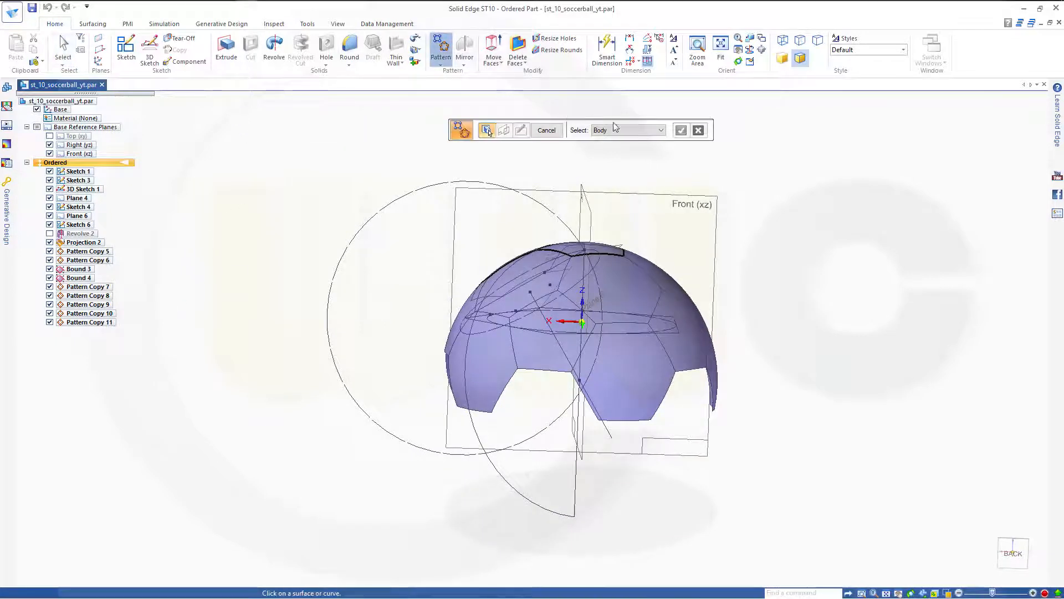
left_click(664, 131)
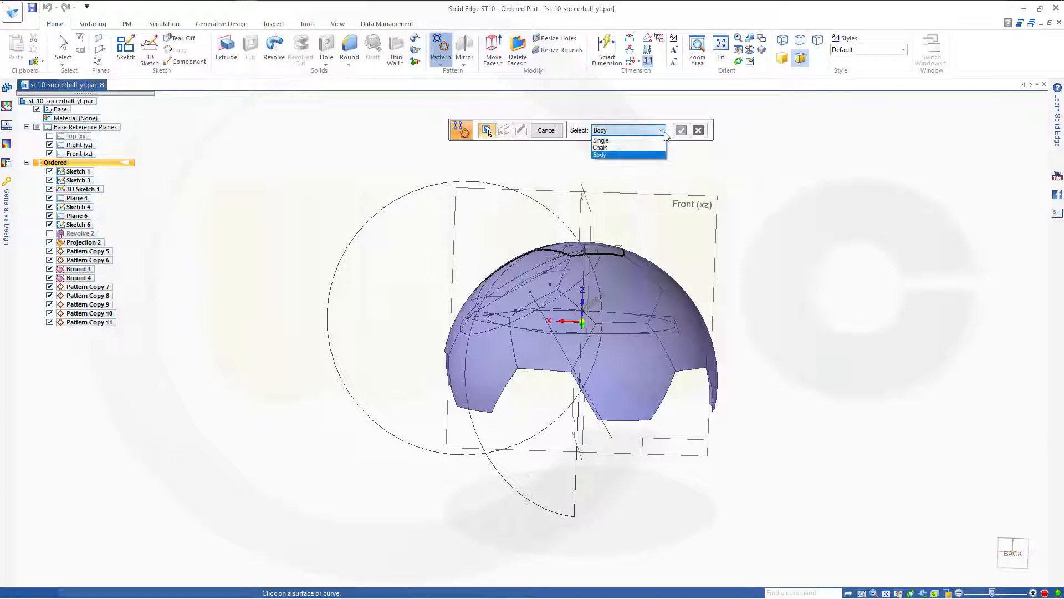
left_click(630, 155)
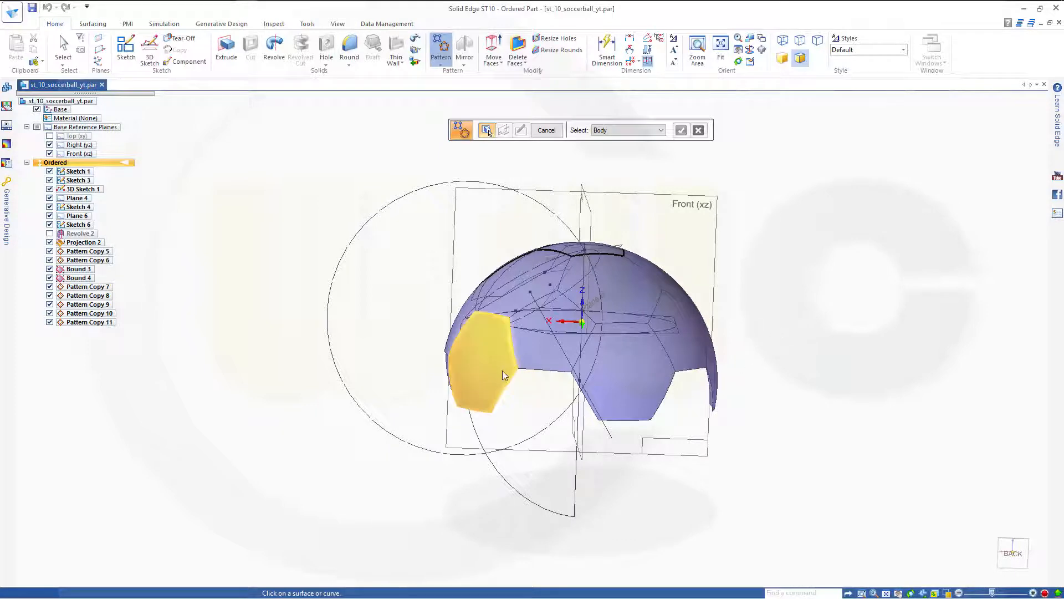
middle_click_drag(552, 415, 544, 556)
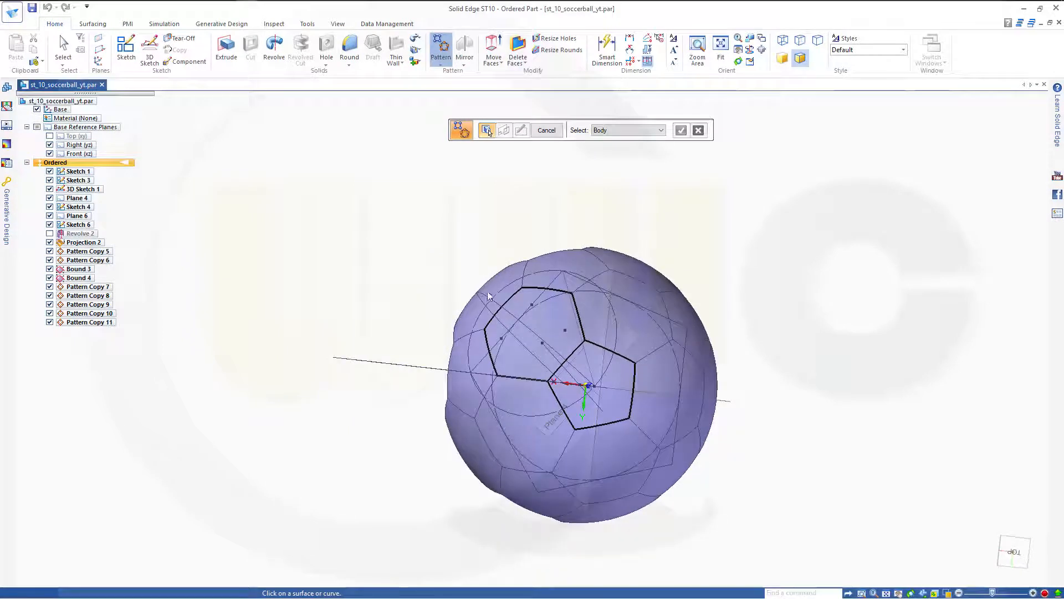
left_click(661, 131)
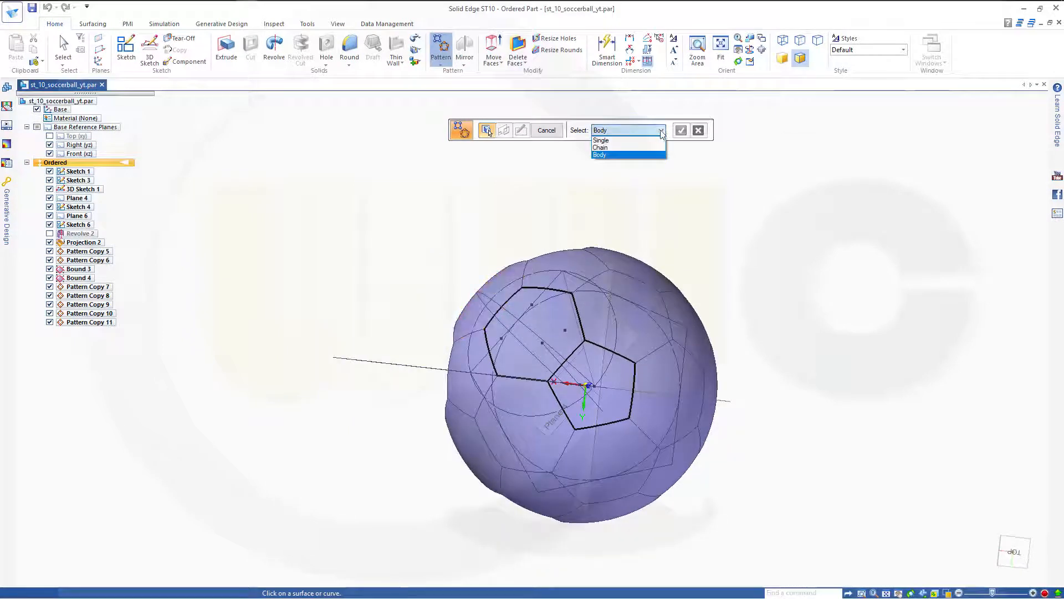
left_click(614, 154)
left_click(498, 284)
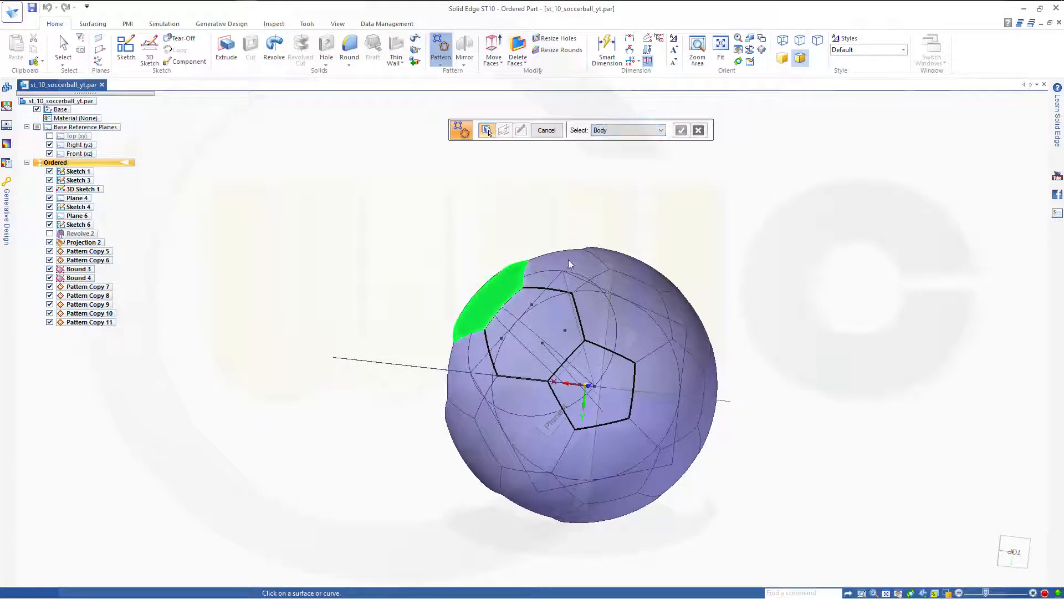
left_click(572, 258)
left_click(623, 260)
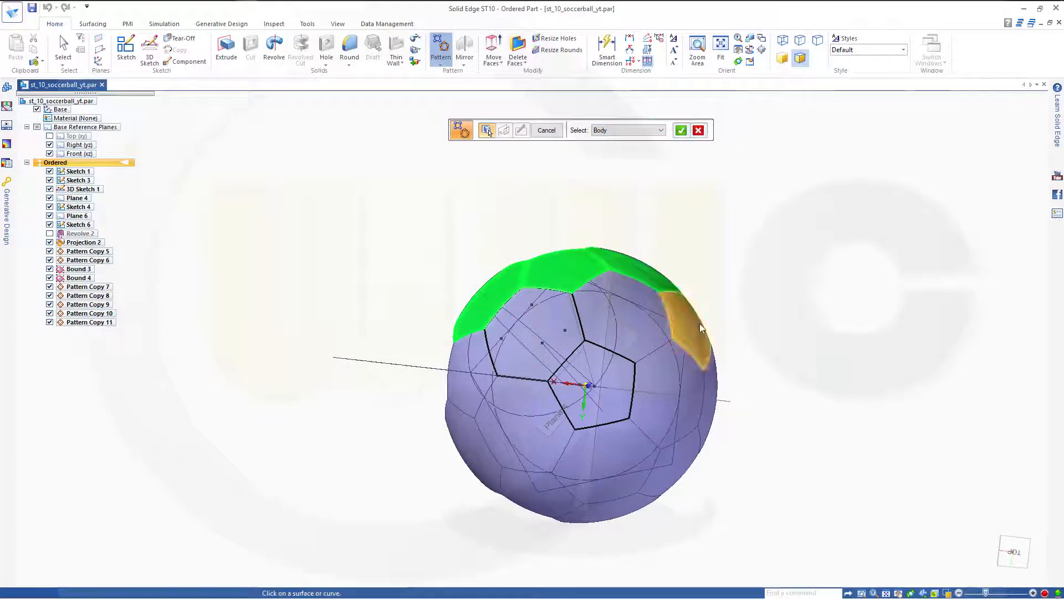
left_click(691, 327)
left_click(712, 411)
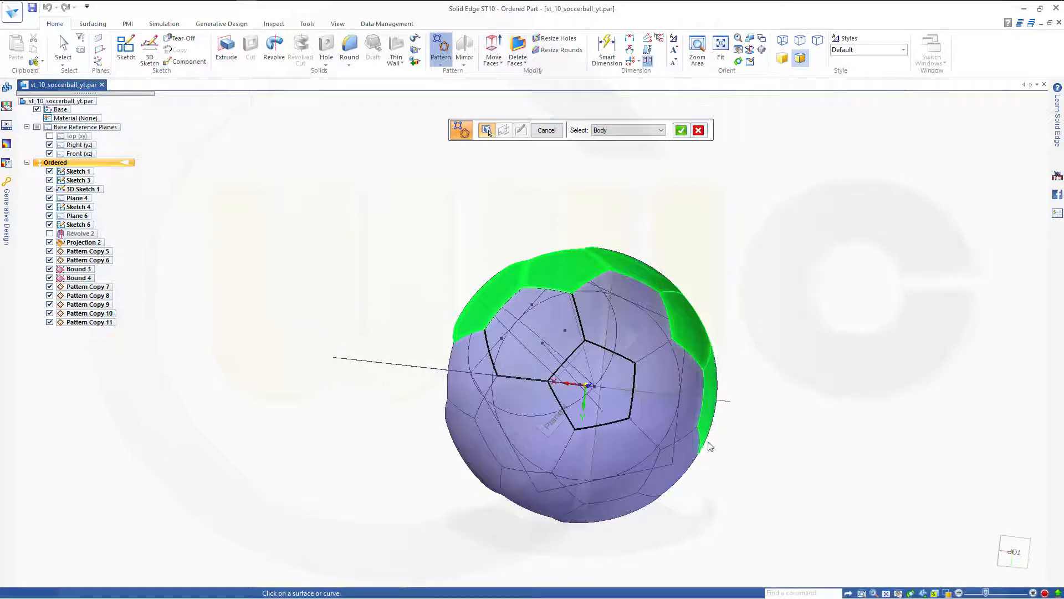
Add all remaining pentagon and hexagon surfaces of the half ball to the pattern selection and accept it.
left_click(629, 320)
left_click(547, 338)
left_click(610, 387)
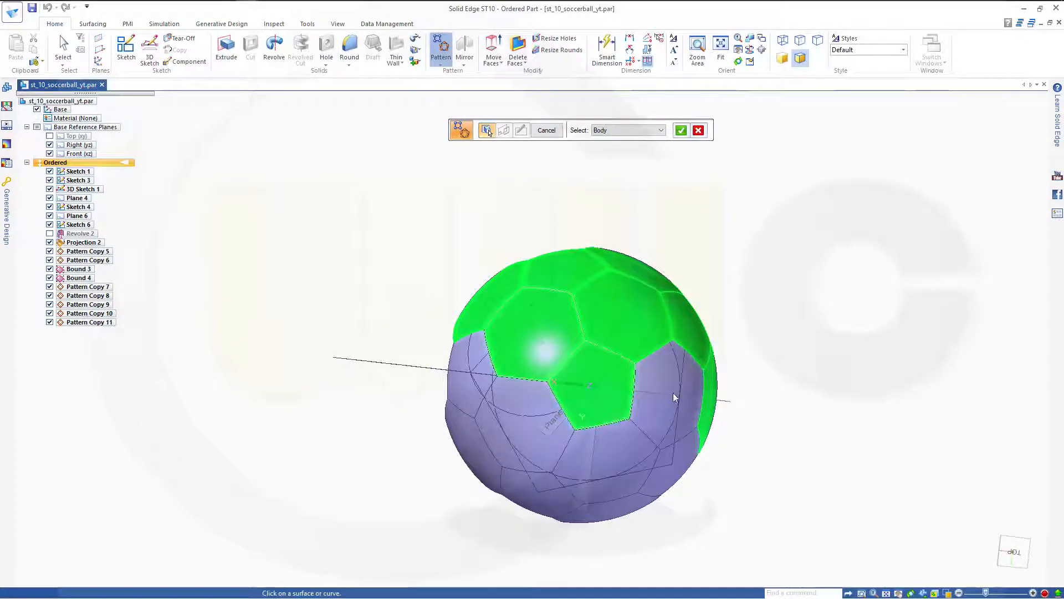
left_click(695, 416)
middle_click_drag(749, 434, 695, 443)
left_click(484, 352)
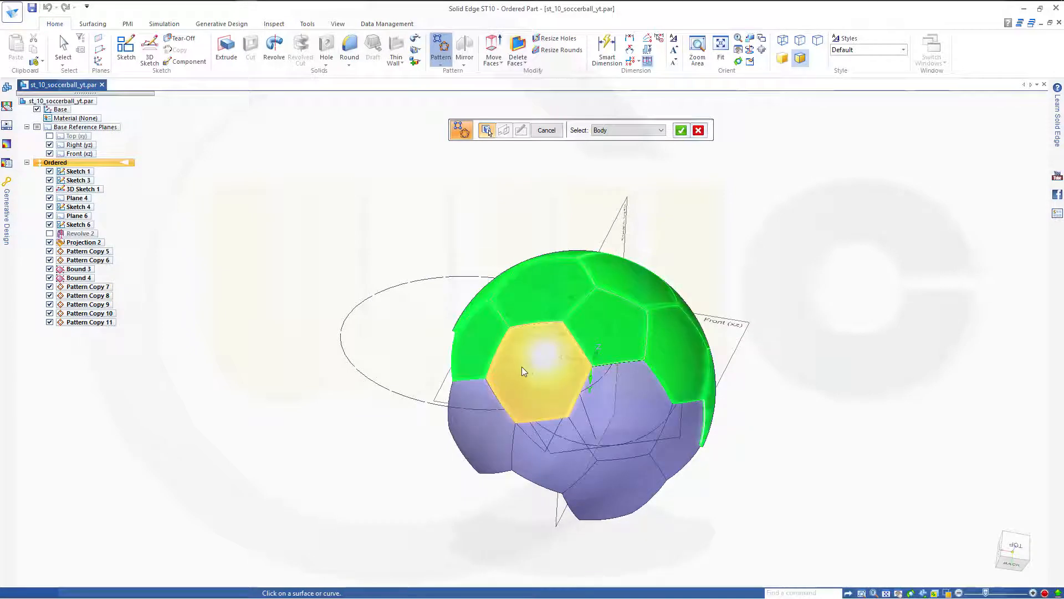
left_click(525, 365)
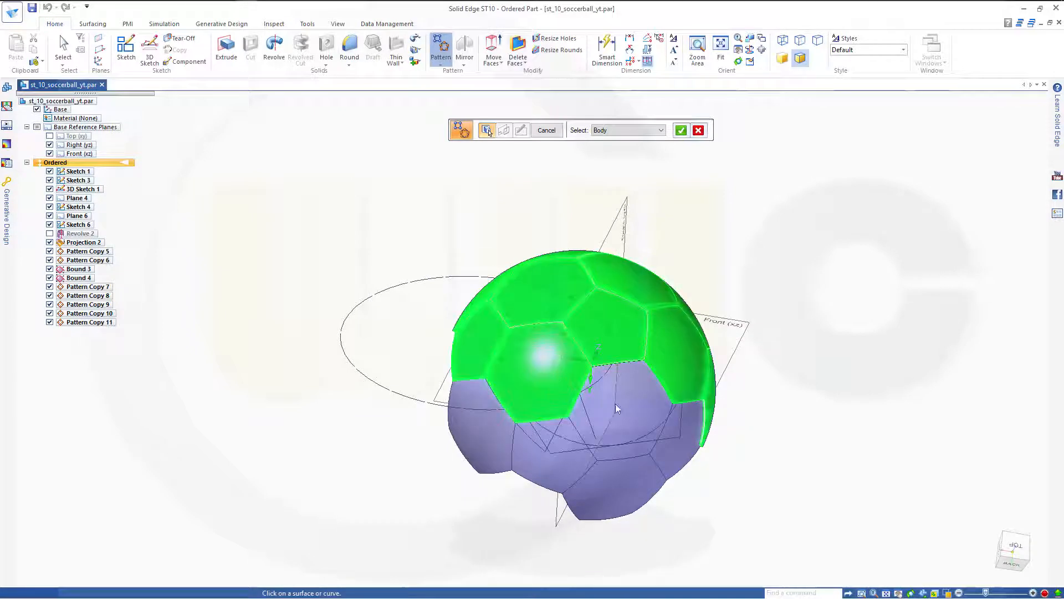
left_click(635, 433)
left_click(680, 439)
middle_click_drag(729, 521, 749, 506)
left_click(577, 460)
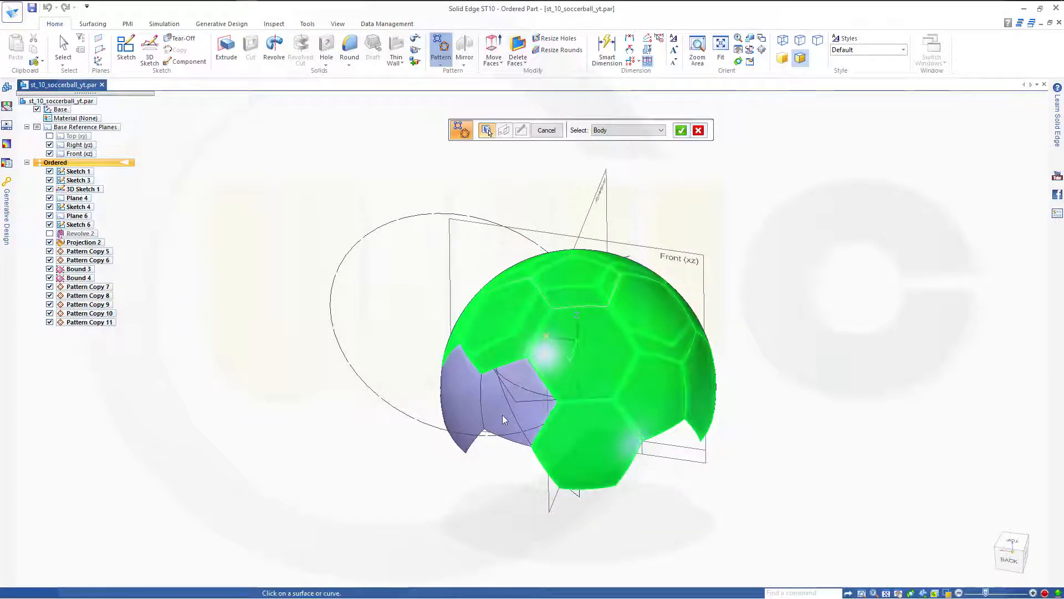
left_click(503, 415)
left_click(459, 409)
mouse_move(784, 440)
middle_mouse_down()
mouse_move(722, 506)
mouse_move(771, 526)
mouse_move(731, 430)
mouse_move(742, 292)
mouse_move(799, 285)
mouse_move(784, 294)
middle_mouse_up()
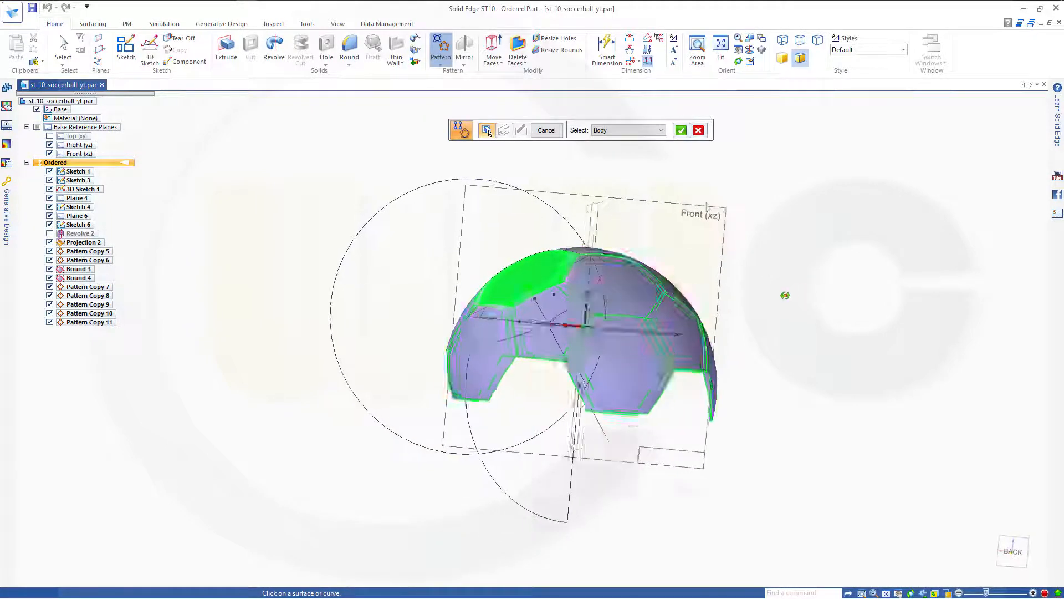
left_click(682, 131)
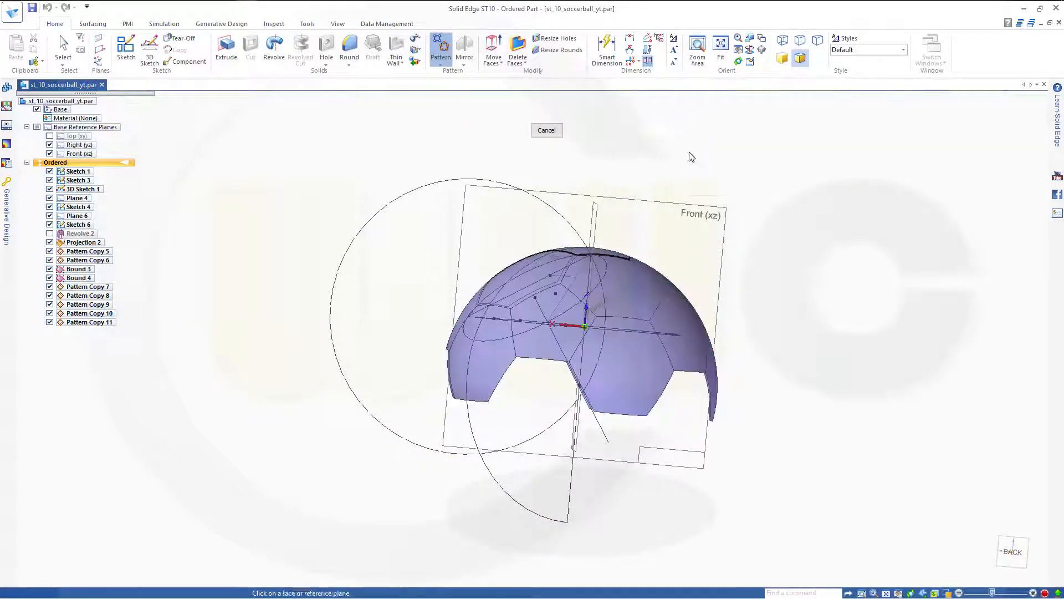
Pattern the selection on the Front (xz) plane with count 2, using a full circle of about 76.12 mm radius around the sphere's centre.
left_click(693, 212)
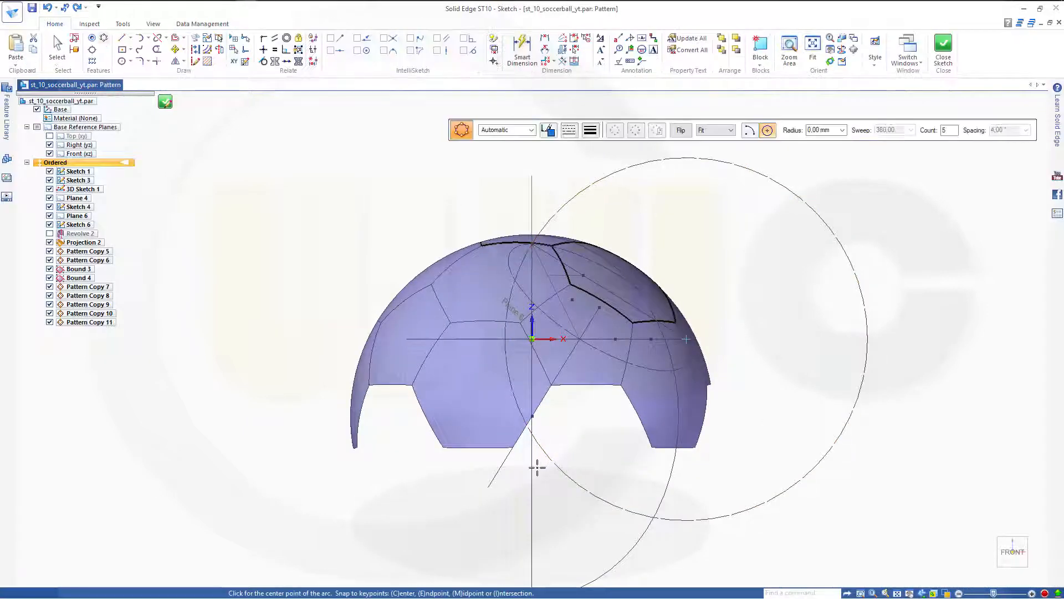
middle_click_drag(441, 494, 418, 468)
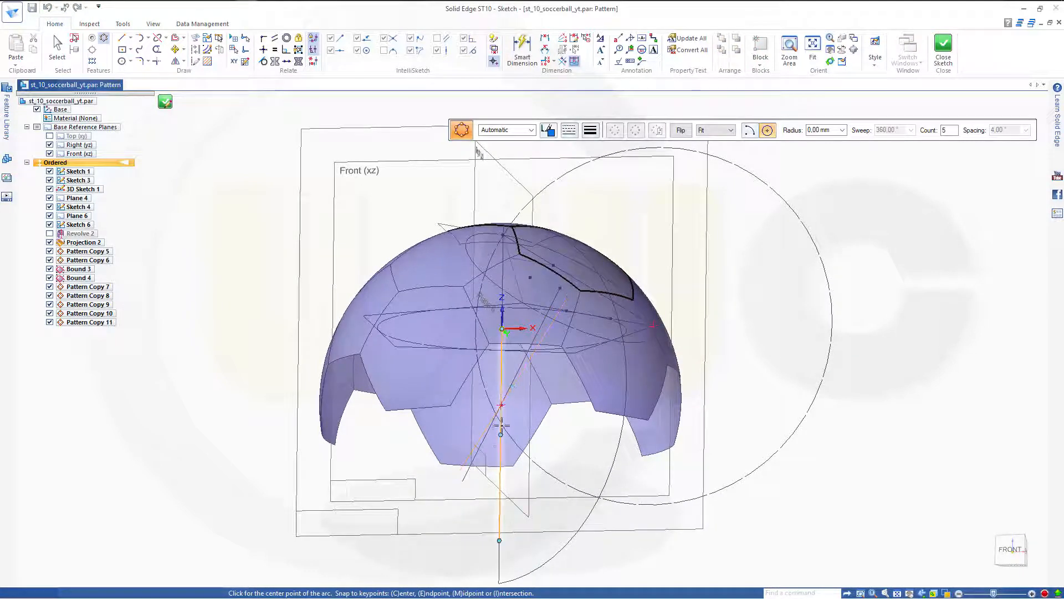
middle_click_drag(505, 400, 354, 487)
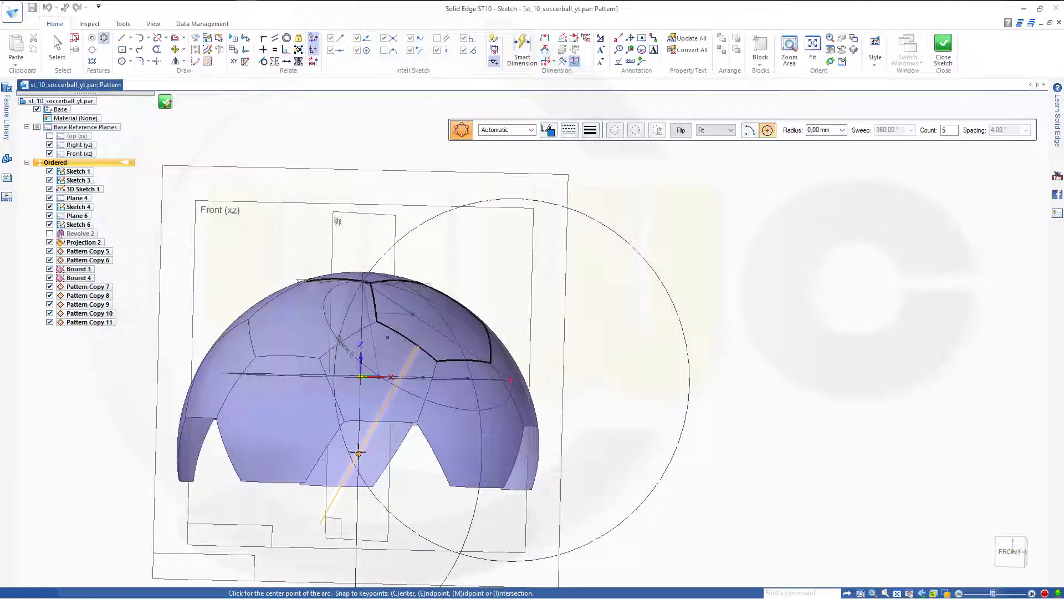
left_click(358, 452)
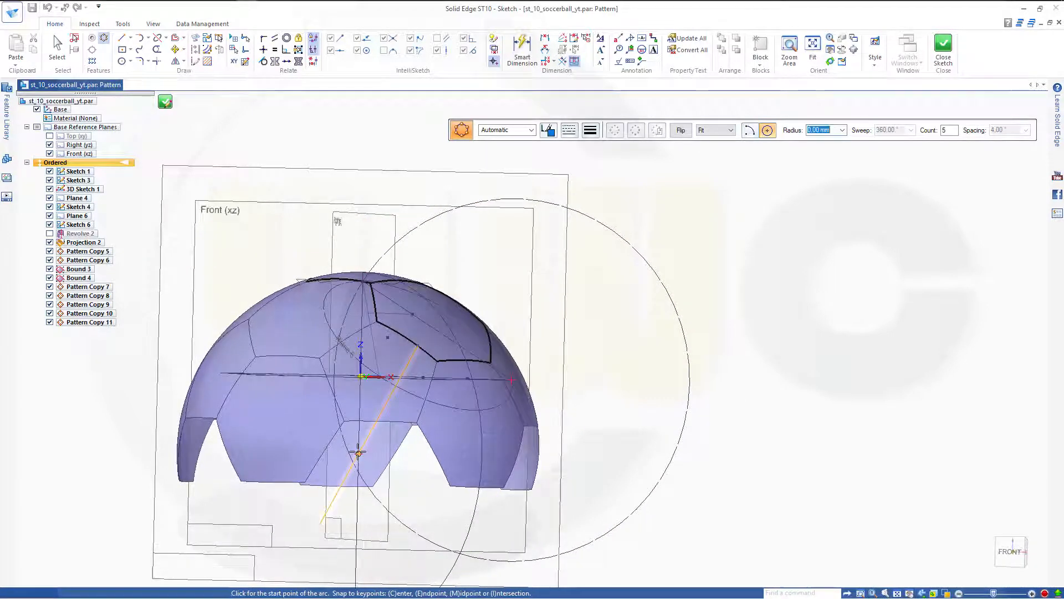
left_click(583, 434)
left_click(586, 348)
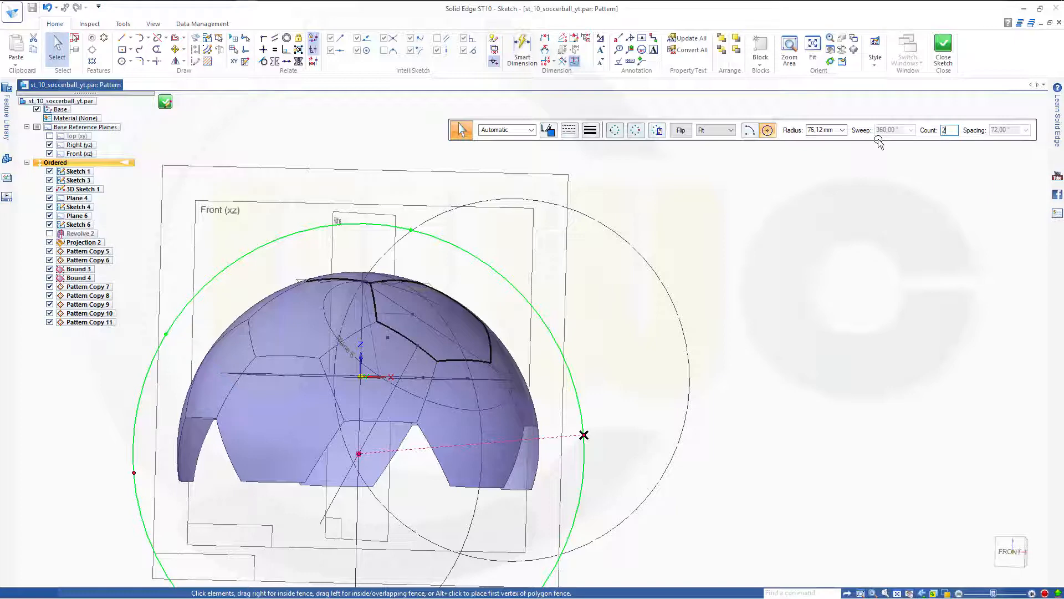
left_click(943, 47)
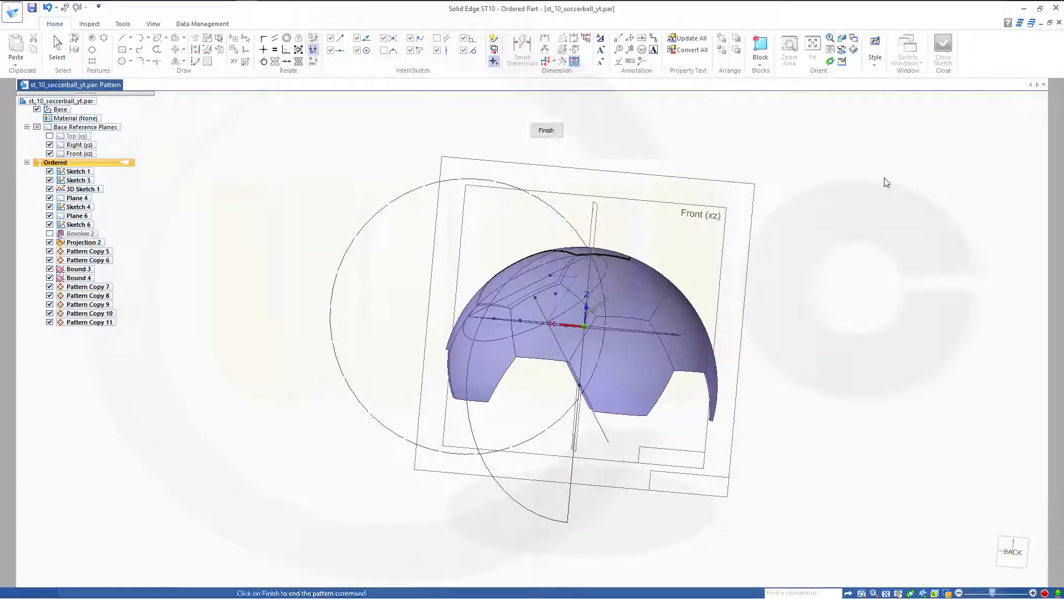
left_click(546, 130)
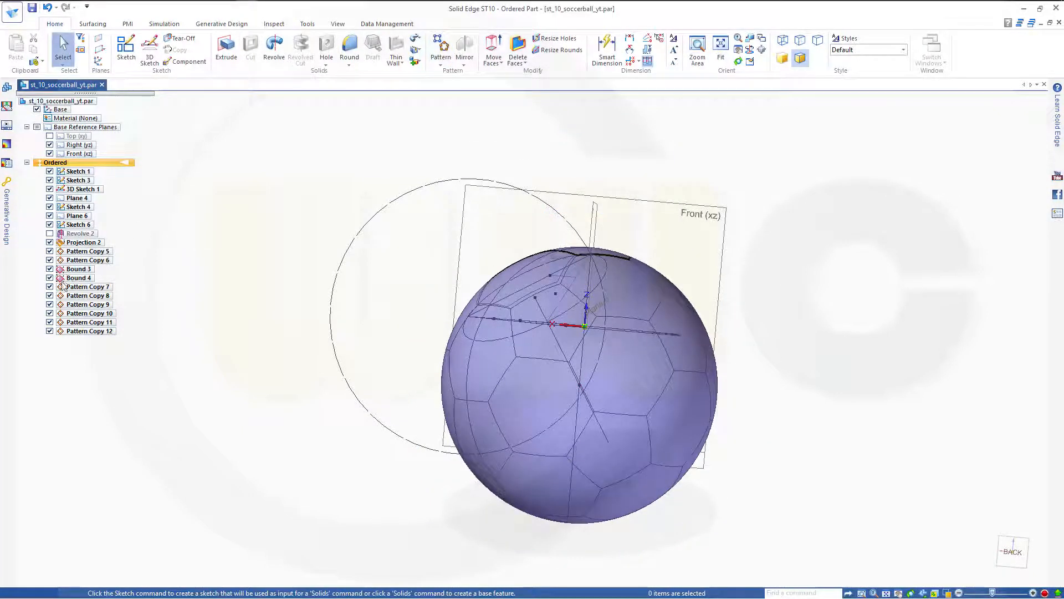
Hide Sketches 1, 3, 4 and 6, 3D Sketch 1, Planes 4 and 6, and Projection 2.
left_click(49, 207)
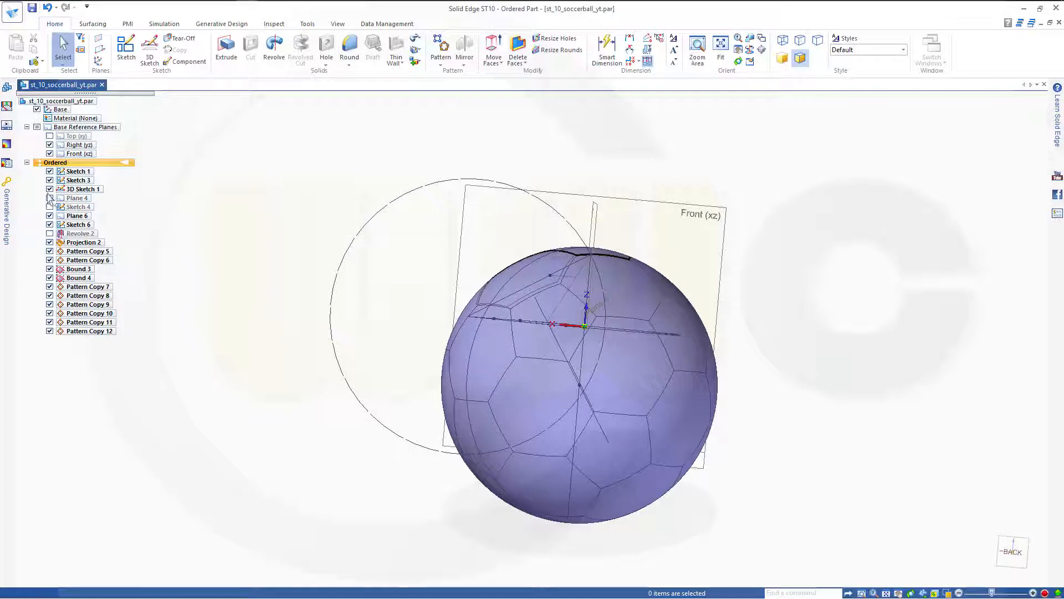
left_click(49, 181)
left_click(50, 171)
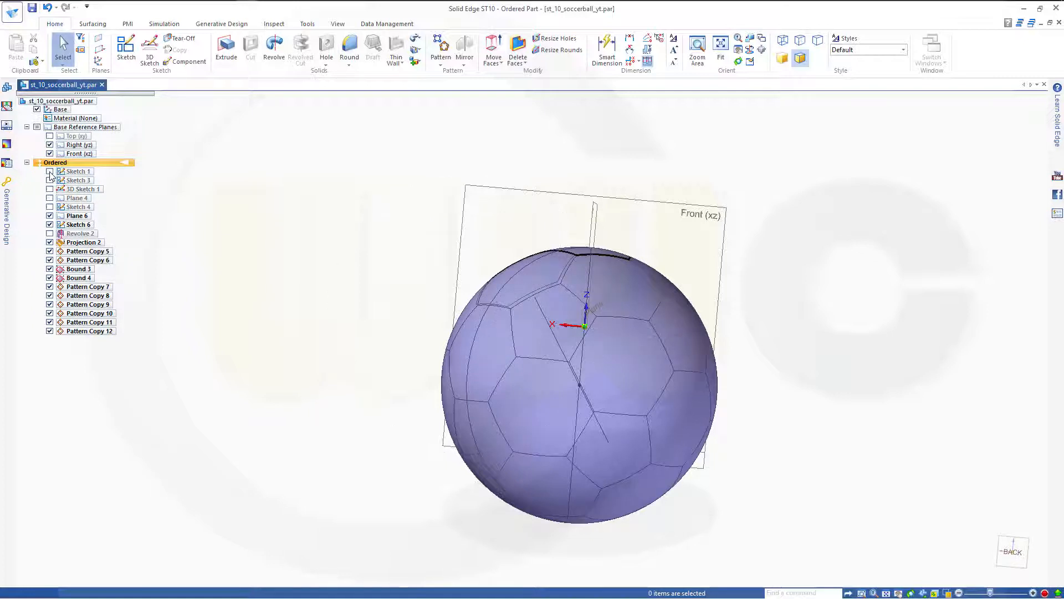
left_click(49, 224)
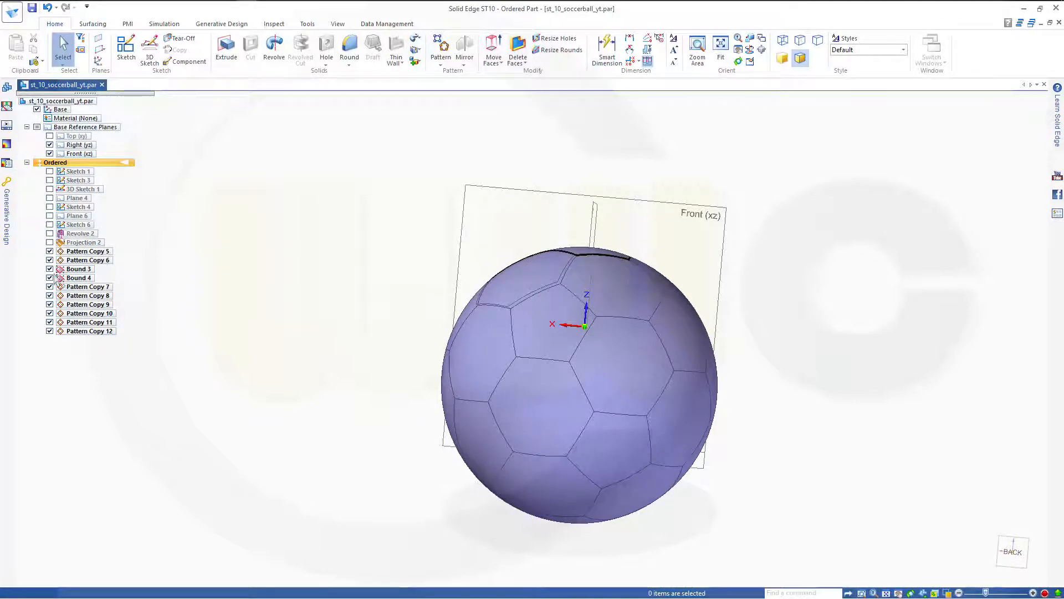
middle_click_drag(328, 302, 369, 326)
middle_click_drag(773, 532, 765, 188)
middle_click_drag(788, 400, 791, 516)
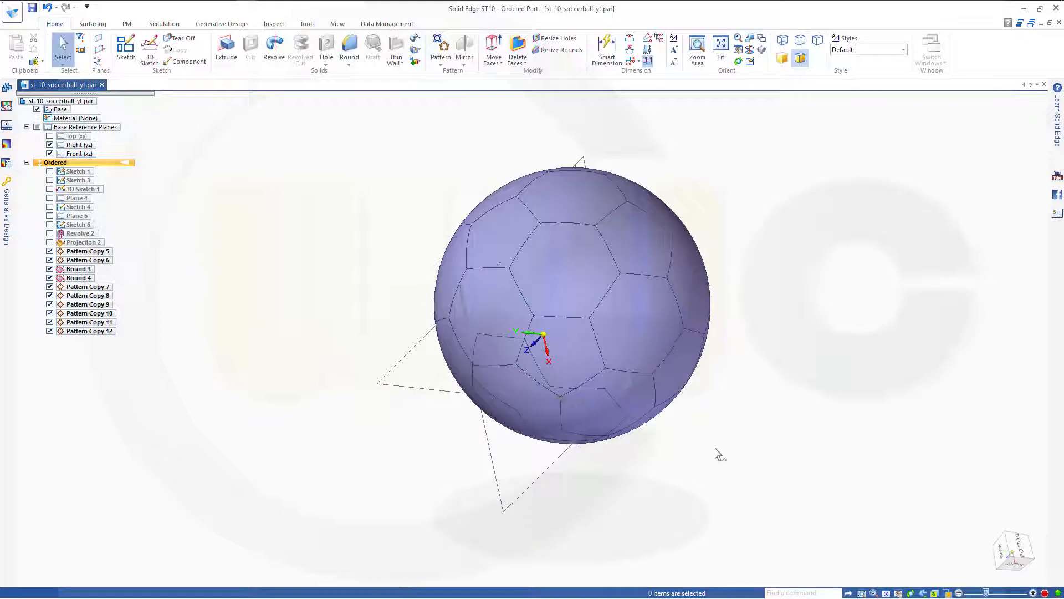